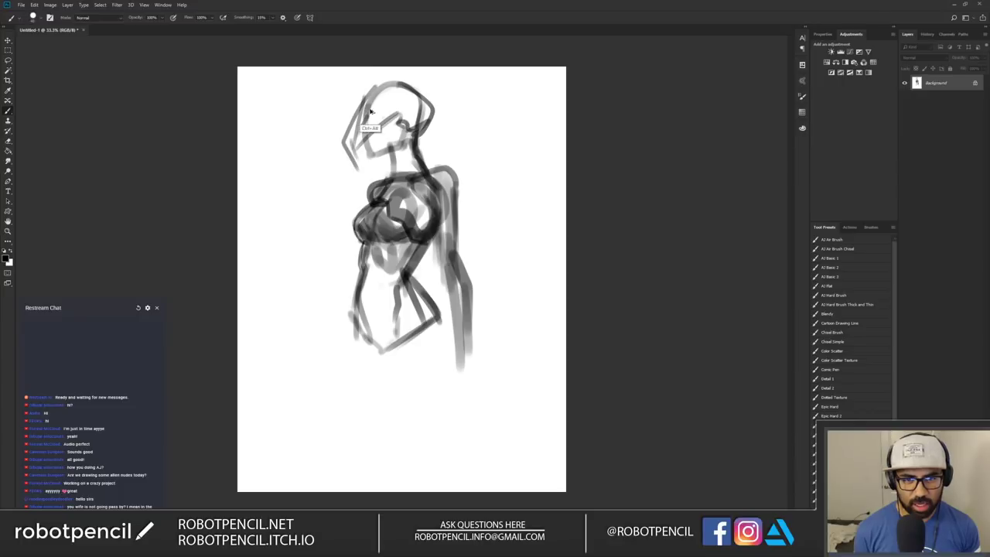
Step: Redraw the long angled hair strand in front of the face and flip the canvas horizontally
mouse_move(367, 95)
left_mouse_down()
mouse_move(349, 167)
mouse_move(365, 151)
mouse_move(394, 164)
left_mouse_up()
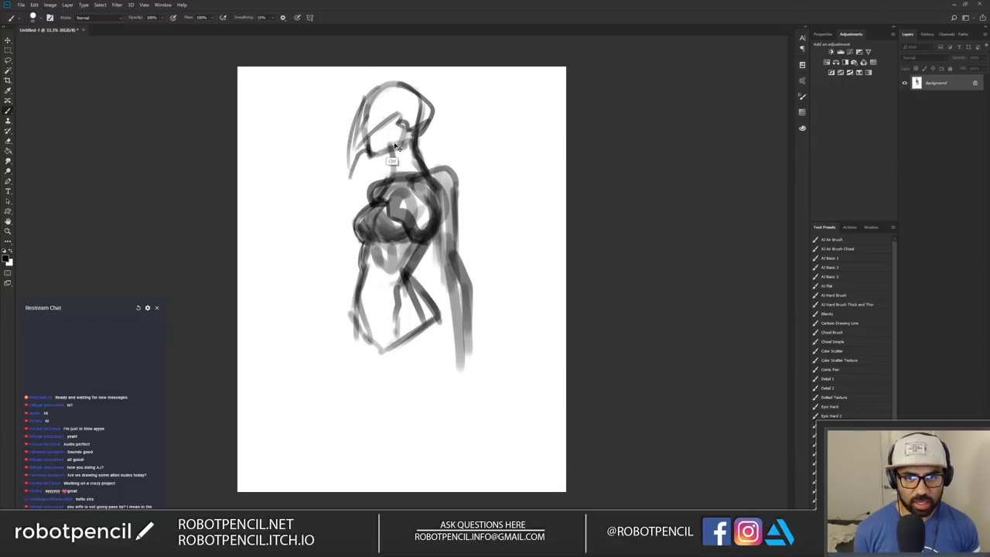
key("ctrl+shift+h")
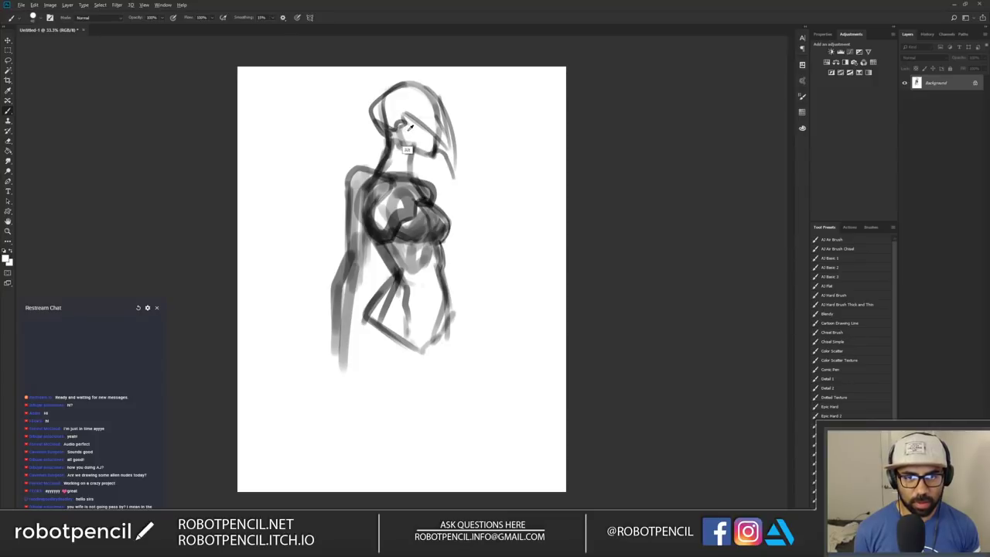
Step: Switch to Pinterest in the browser, browse the related character pins and open the white magician pin
key("alt+Tab")
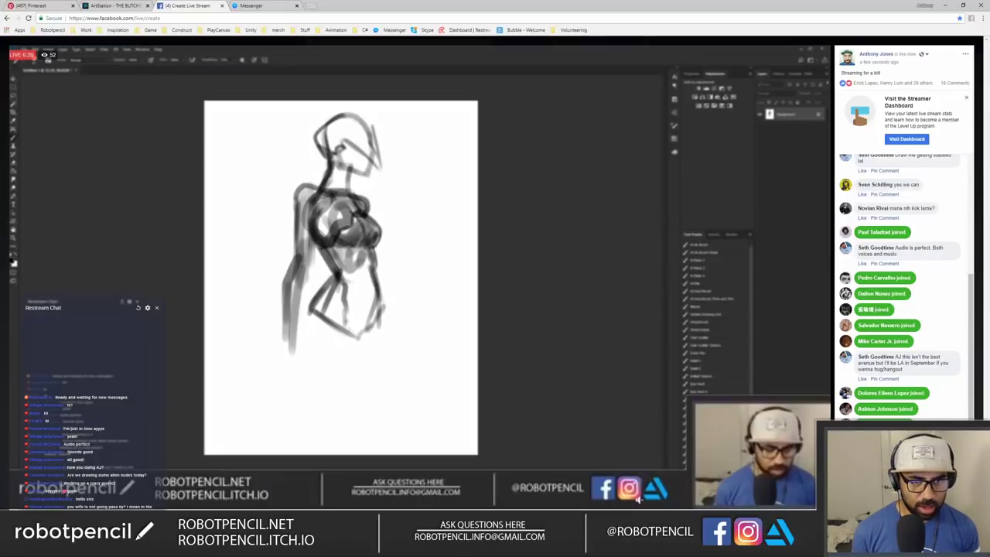
key("ctrl+shift+Tab")
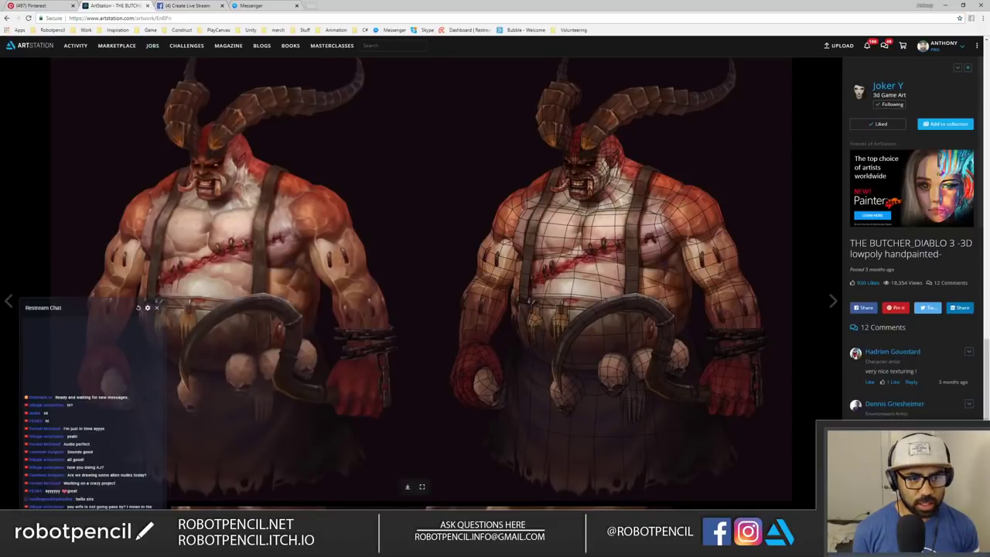
key("ctrl+shift+Tab")
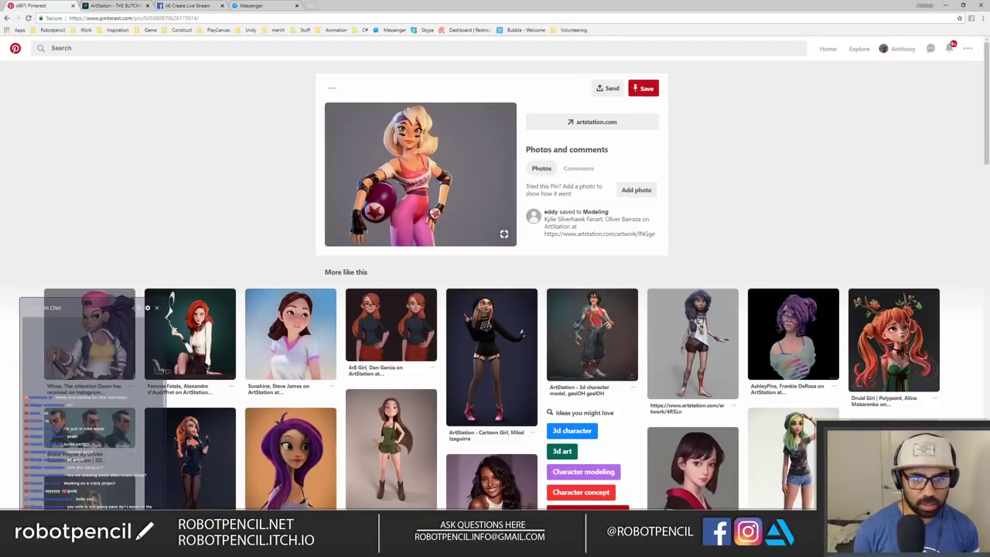
scroll(495, 285, "down", 5)
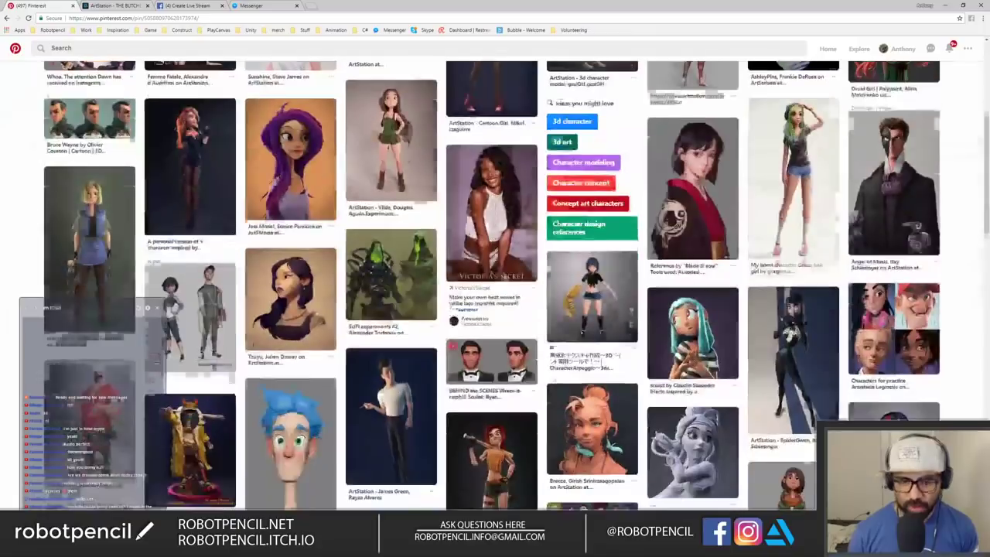
scroll(495, 284, "down", 5)
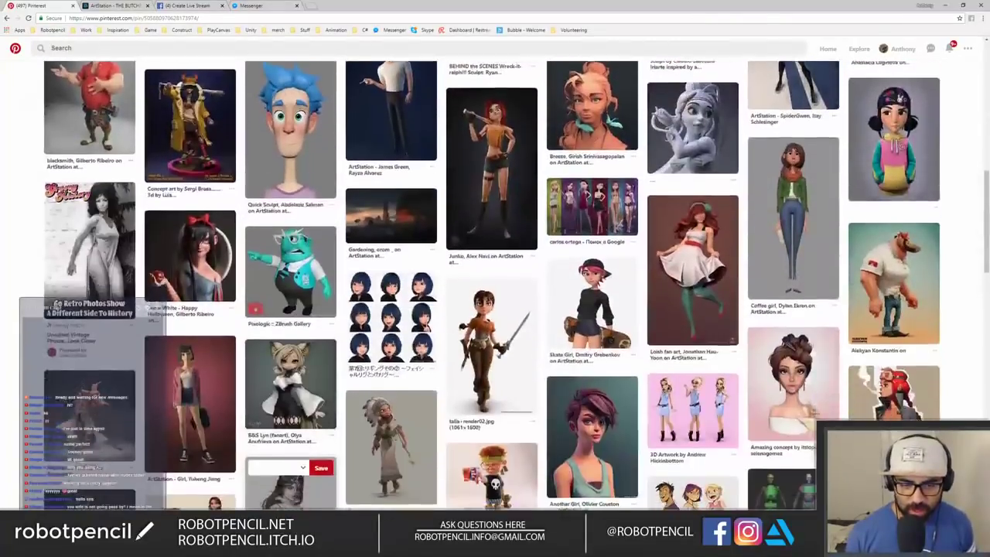
scroll(495, 284, "down", 5)
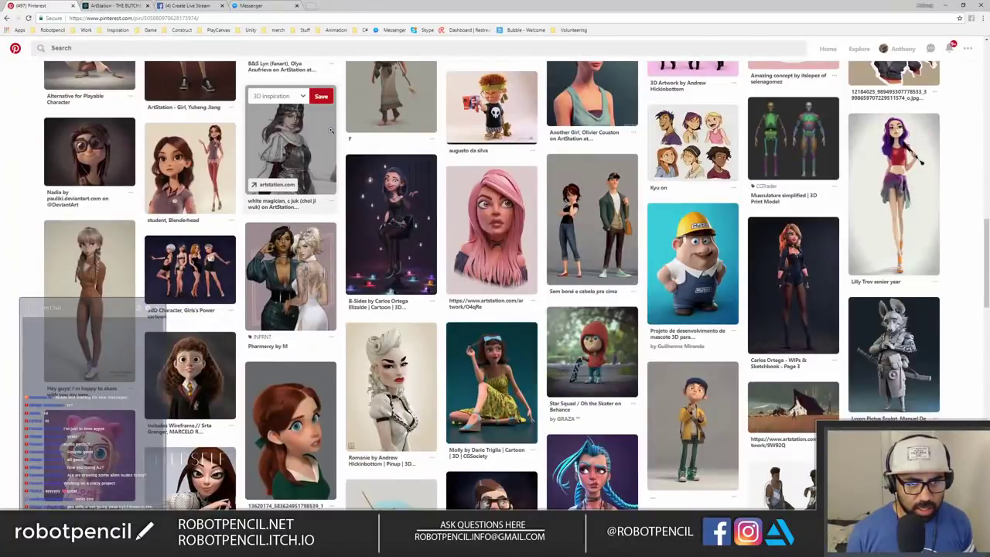
left_click(330, 130)
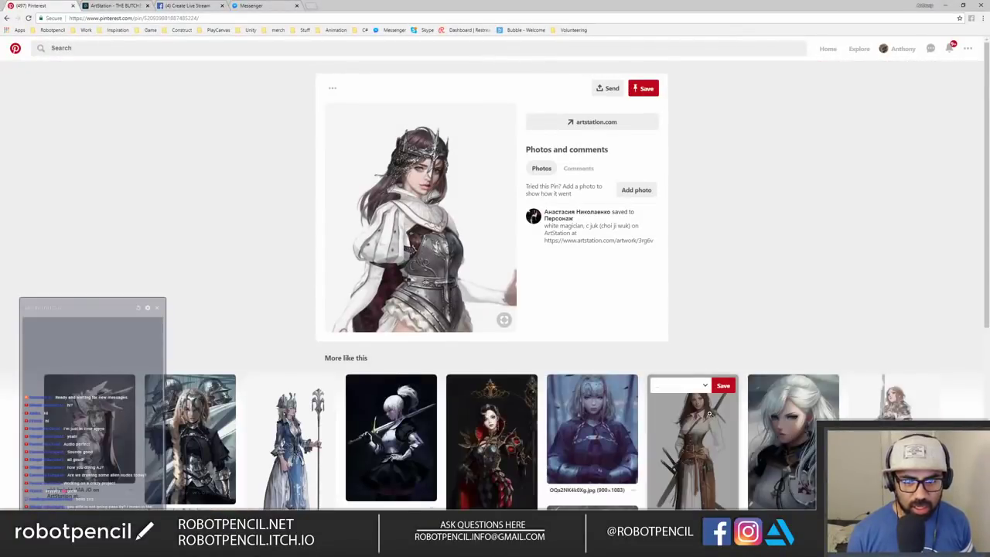
Step: Browse the armoured and fantasy character references related to the white magician pin, and return to the Photoshop sketch
scroll(702, 475, "down", 1)
scroll(702, 475, "down", 1)
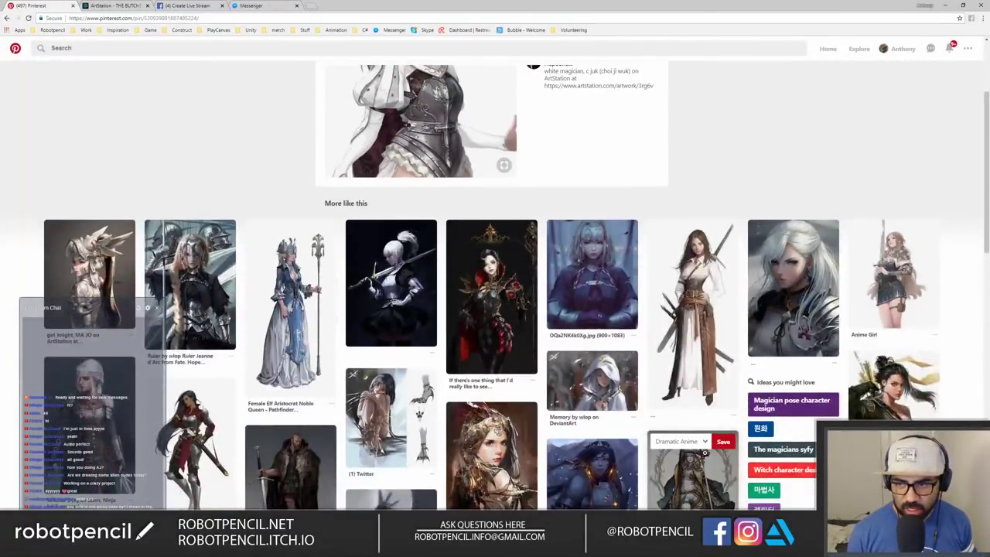
scroll(704, 453, "down", 3)
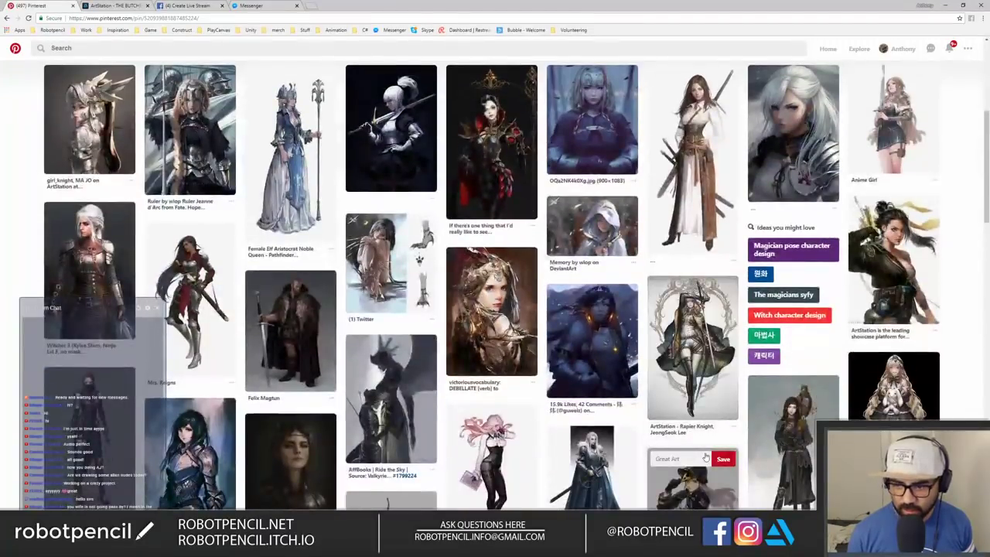
scroll(705, 454, "down", 3)
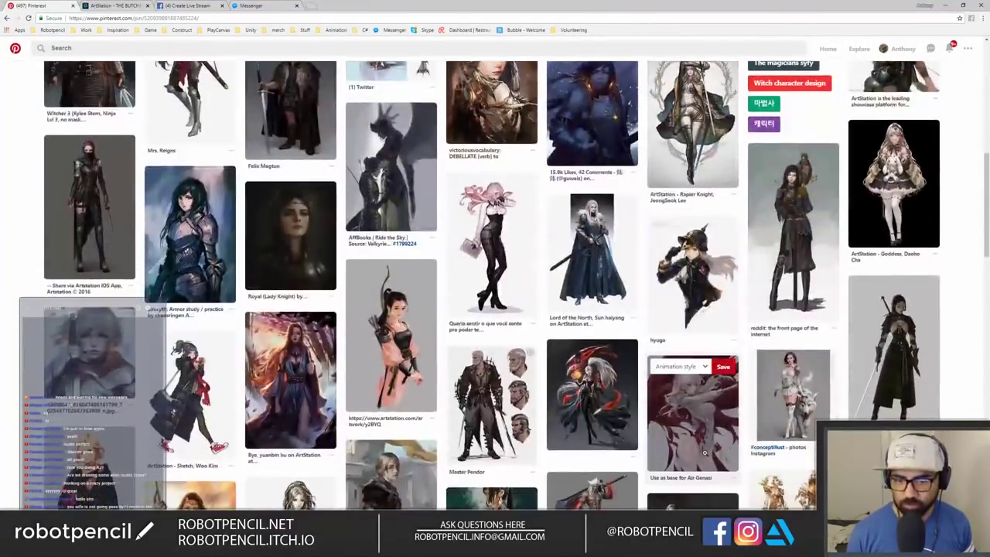
scroll(704, 453, "down", 2)
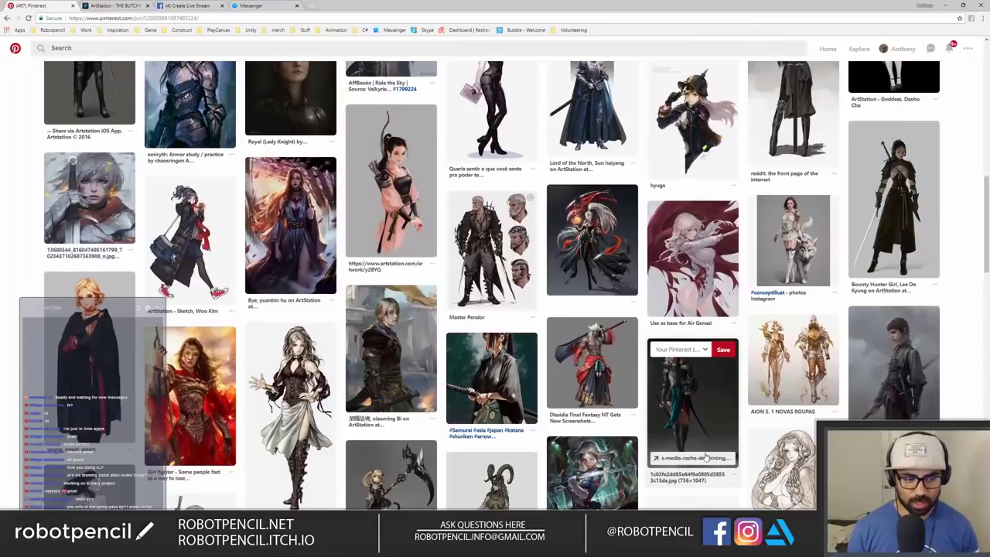
key("alt+Tab")
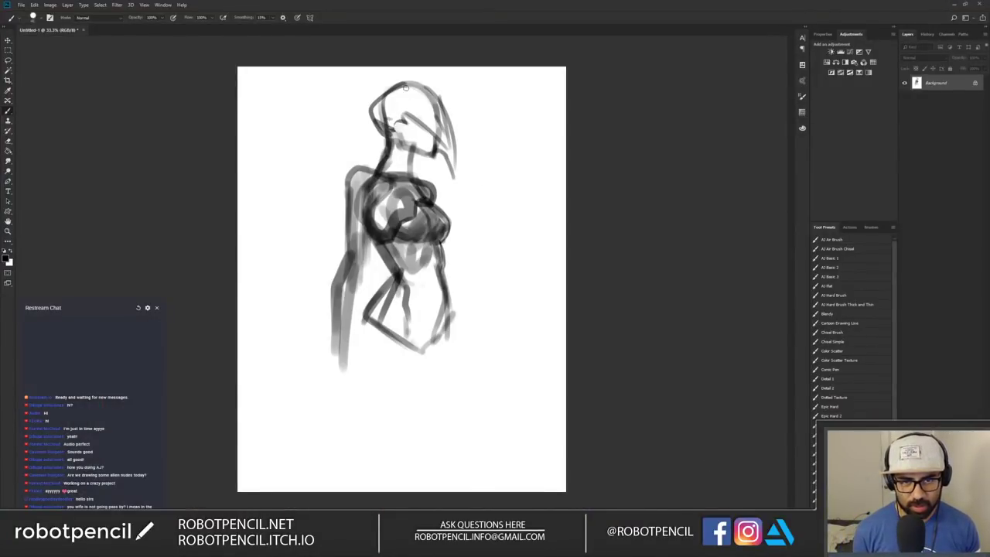
Step: Draw a sharp, pointed brim shape across the top of the head, extending out in front of the face
mouse_move(404, 82)
left_mouse_down()
mouse_move(360, 114)
mouse_move(389, 134)
mouse_move(407, 83)
left_mouse_up()
mouse_move(360, 113)
left_mouse_down()
mouse_move(414, 77)
mouse_move(473, 113)
left_mouse_up()
left_click_drag(438, 91, 488, 128)
key("ctrl+z")
left_click_drag(425, 82, 480, 117)
key("ctrl+z")
left_click_drag(430, 82, 490, 129)
mouse_move(455, 97)
left_mouse_down()
mouse_move(487, 126)
mouse_move(440, 86)
mouse_move(485, 127)
mouse_move(433, 107)
left_mouse_up()
Step: Flip the canvas, lengthen the pointed strand in front of the face and strengthen the lines around the jaw
key("ctrl+shift+h")
left_click_drag(356, 113, 345, 189)
left_click_drag(357, 151, 396, 114)
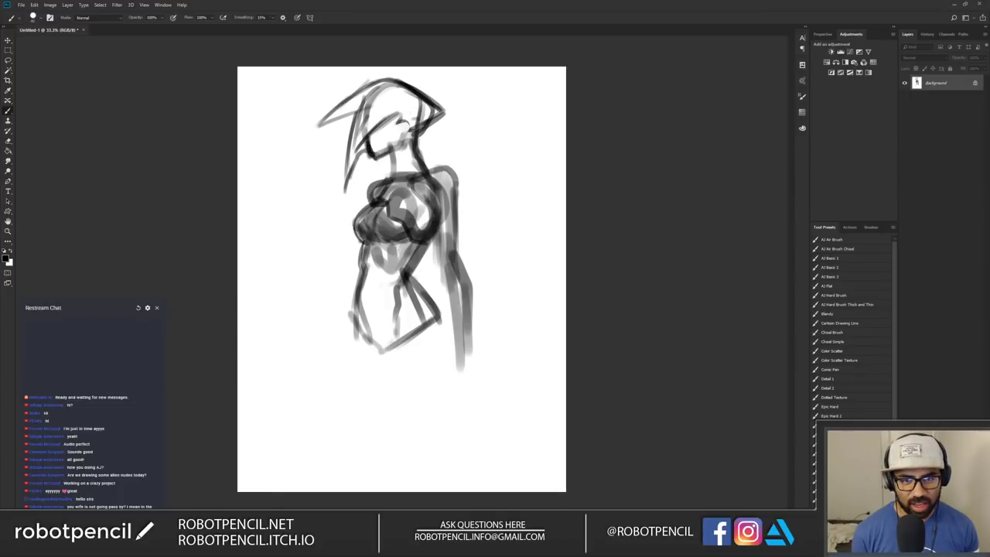
Step: Define the neck with darker lines running from the jaw to the collar, and flip the canvas to check it
left_click_drag(408, 130, 402, 147)
key("F2")
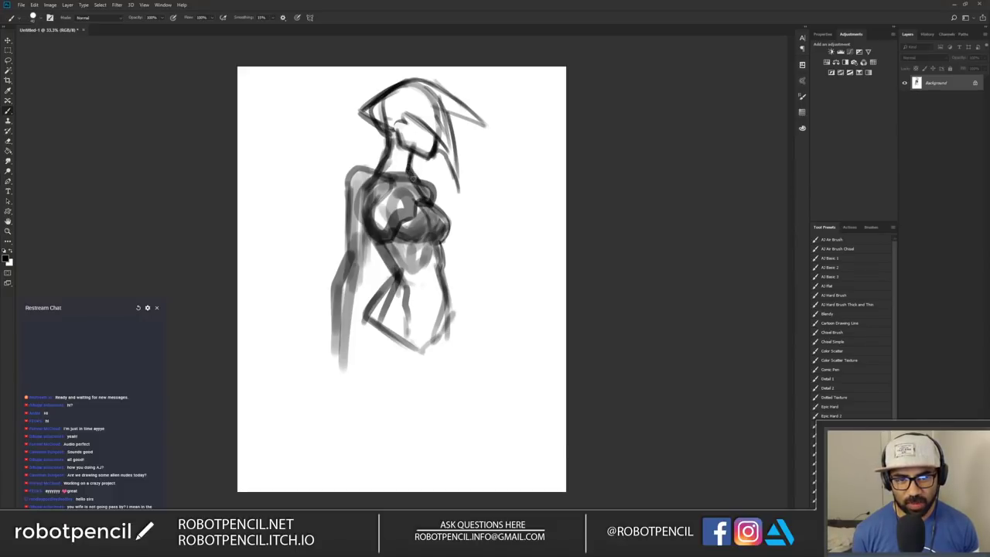
key("ctrl+shift+h")
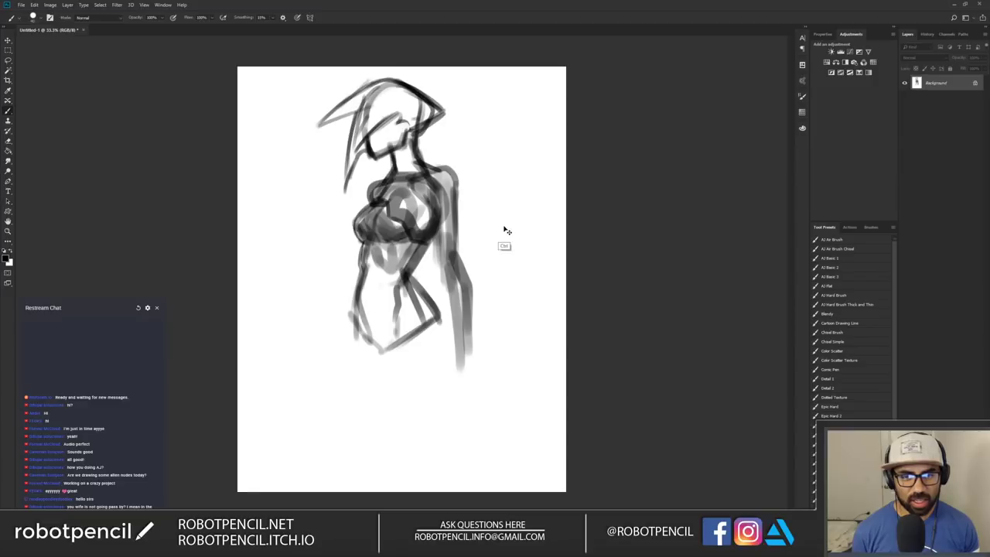
Step: Shade the face and neck with light grey tones sampled from the sketch, flipping the canvas while painting
mouse_move(371, 139)
left_mouse_down()
mouse_move(374, 158)
mouse_move(398, 116)
mouse_move(403, 168)
mouse_move(411, 147)
mouse_move(415, 166)
mouse_move(395, 160)
mouse_move(398, 149)
mouse_move(445, 140)
mouse_move(396, 129)
mouse_move(392, 119)
mouse_move(403, 149)
left_mouse_up()
left_click(372, 140, "alt")
key("ctrl+f")
left_click(406, 125, "alt")
left_click(400, 121, "alt")
left_click(399, 171, "alt")
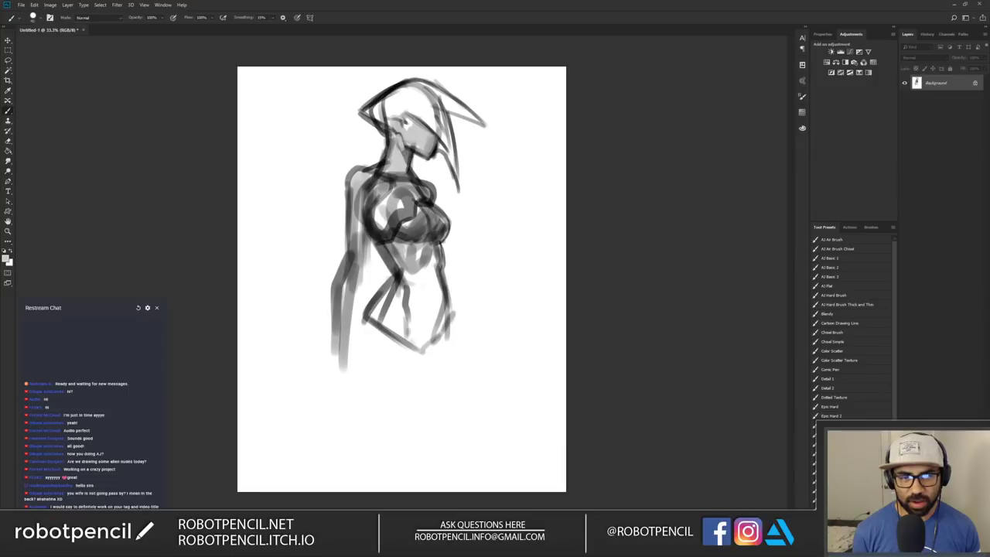
key("ctrl+shift+h")
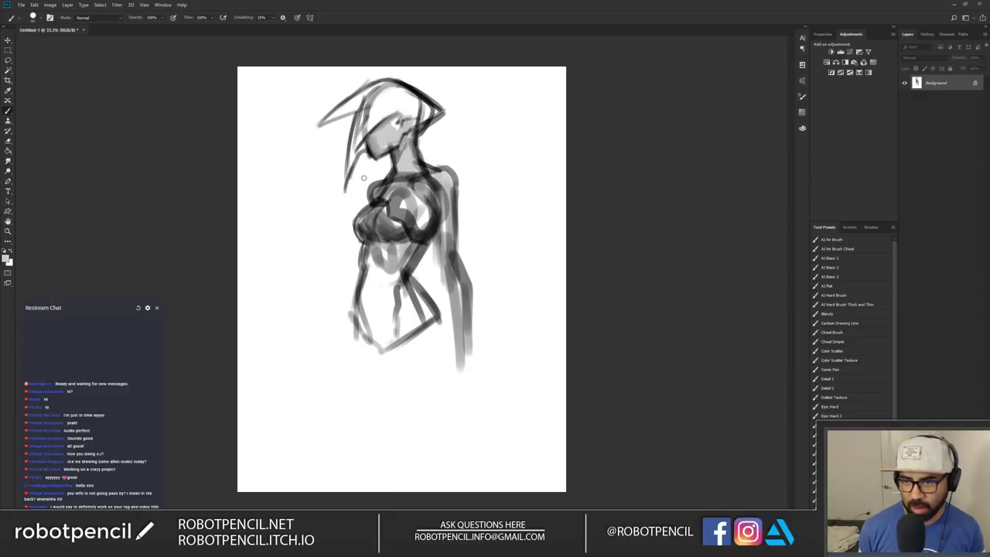
Step: Sample grey tones from the torso and darken the shading in the middle of the chest
left_click(377, 211, "alt")
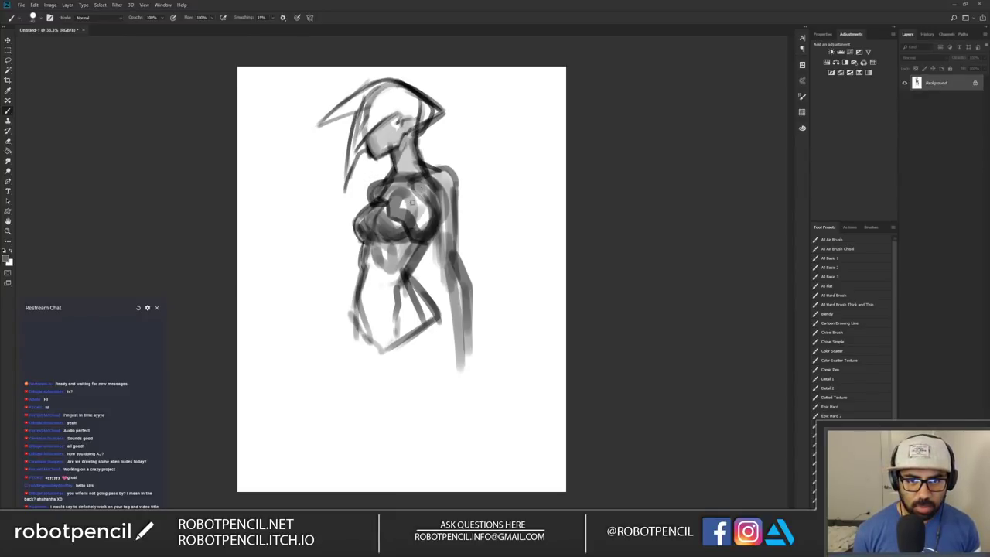
mouse_move(402, 212)
left_mouse_down()
mouse_move(399, 198)
mouse_move(404, 224)
left_mouse_up()
left_click(399, 223, "alt")
left_click(405, 224, "alt")
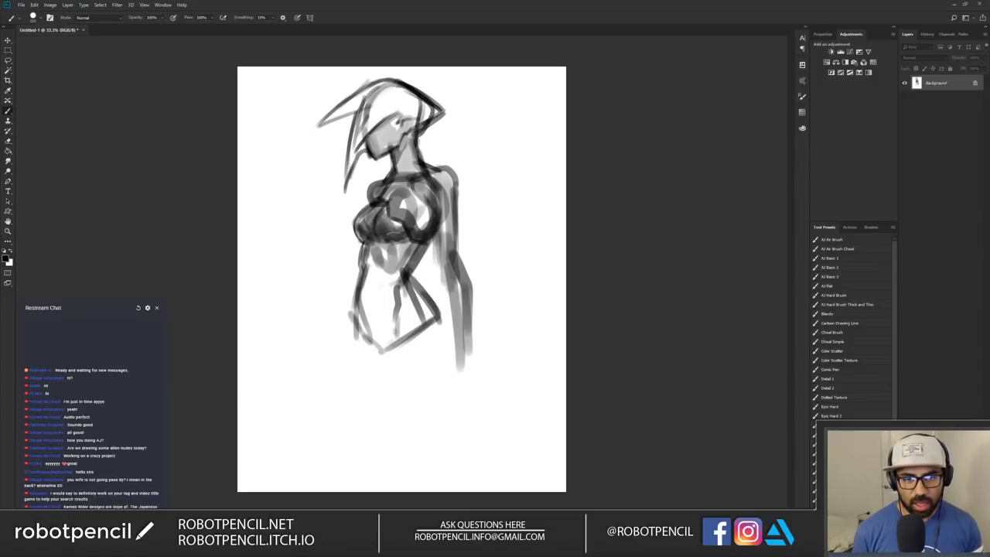
Step: Fill the abdomen and hips with light grey, flip the canvas and reset the colours to default black and white
mouse_move(366, 255)
left_mouse_down()
mouse_move(383, 285)
mouse_move(377, 279)
mouse_move(394, 268)
mouse_move(384, 345)
mouse_move(379, 316)
mouse_move(415, 289)
left_mouse_up()
left_click(377, 274, "alt")
key("ctrl+shift+h")
key("d")
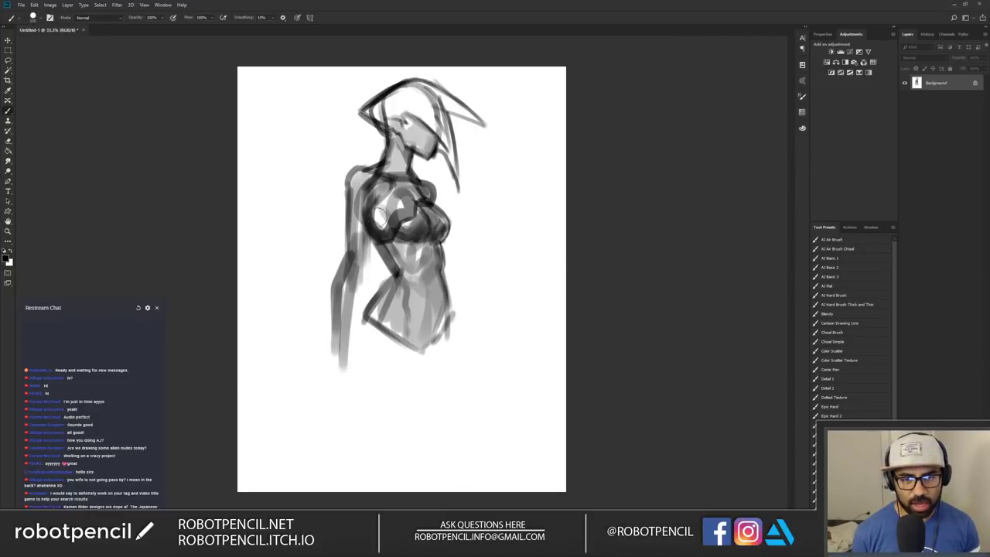
Step: Darken the side of the chest beside the arm and fill the upper arm with sampled grey
mouse_move(374, 215)
left_mouse_down()
mouse_move(386, 232)
mouse_move(383, 212)
mouse_move(392, 213)
mouse_move(376, 188)
mouse_move(372, 221)
left_mouse_up()
left_click(356, 216, "alt")
left_click_drag(357, 185, 361, 260)
mouse_move(360, 224)
left_mouse_down()
mouse_move(372, 175)
mouse_move(349, 185)
mouse_move(351, 260)
left_mouse_up()
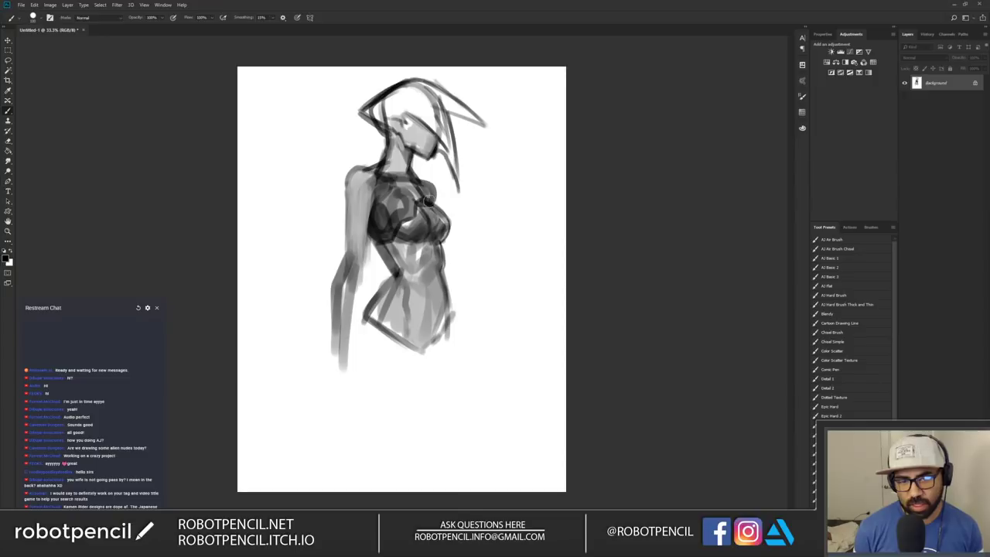
Step: Draw the inner contour of the forearm down from the elbow and flip the canvas
left_click_drag(373, 200, 353, 325)
key("ctrl+z")
left_click_drag(362, 275, 359, 332)
left_click_drag(359, 294, 359, 361)
key("ctrl+h")
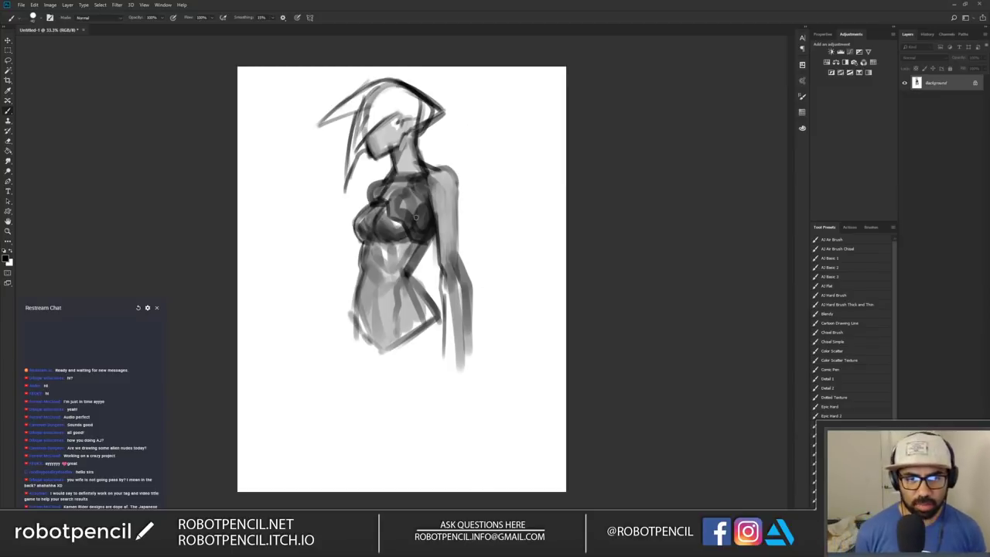
Step: Trim the forearm's outer edge with a larger white brush, and paint a dark hand with wristbands
key("x")
left_click_drag(473, 265, 460, 391)
key("bracketright")
key("bracketright")
key("bracketright")
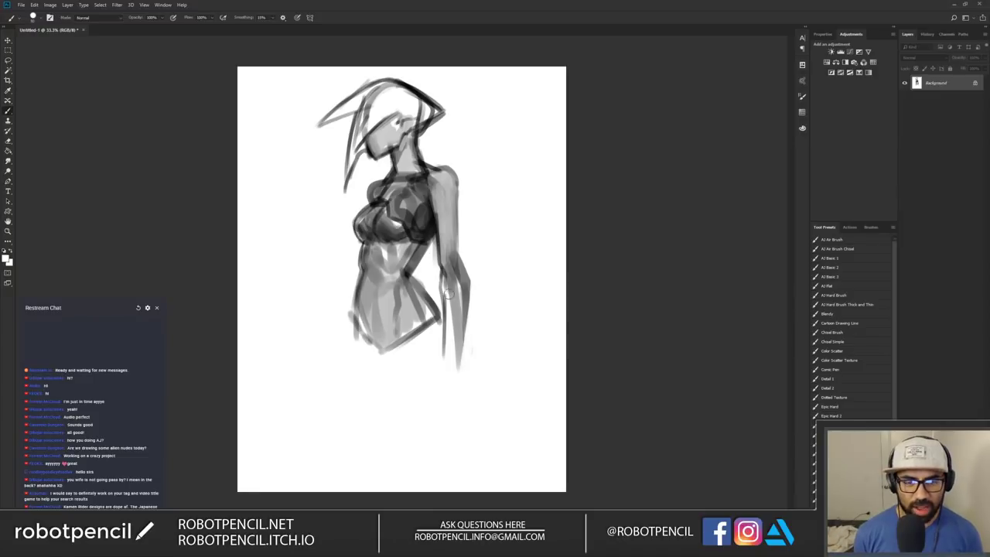
mouse_move(447, 288)
left_mouse_down()
mouse_move(444, 364)
mouse_move(463, 344)
mouse_move(455, 316)
mouse_move(469, 312)
left_mouse_up()
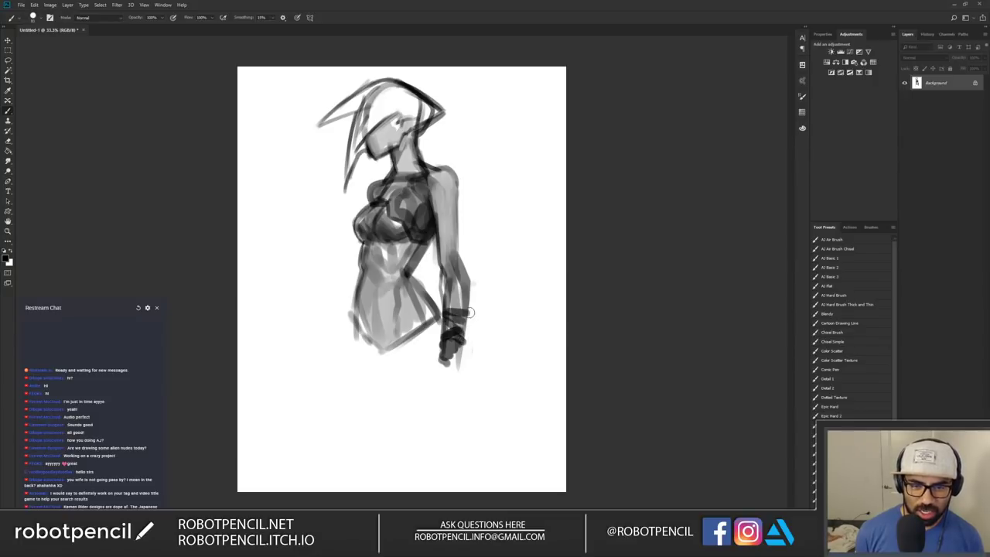
Step: Paint a dark, pointed shoulder piece flaring past the shoulder and connect its top edge to the neck
mouse_move(434, 203)
left_mouse_down()
mouse_move(451, 170)
mouse_move(424, 182)
mouse_move(444, 170)
mouse_move(462, 186)
mouse_move(456, 170)
mouse_move(473, 195)
mouse_move(462, 188)
mouse_move(460, 208)
left_mouse_up()
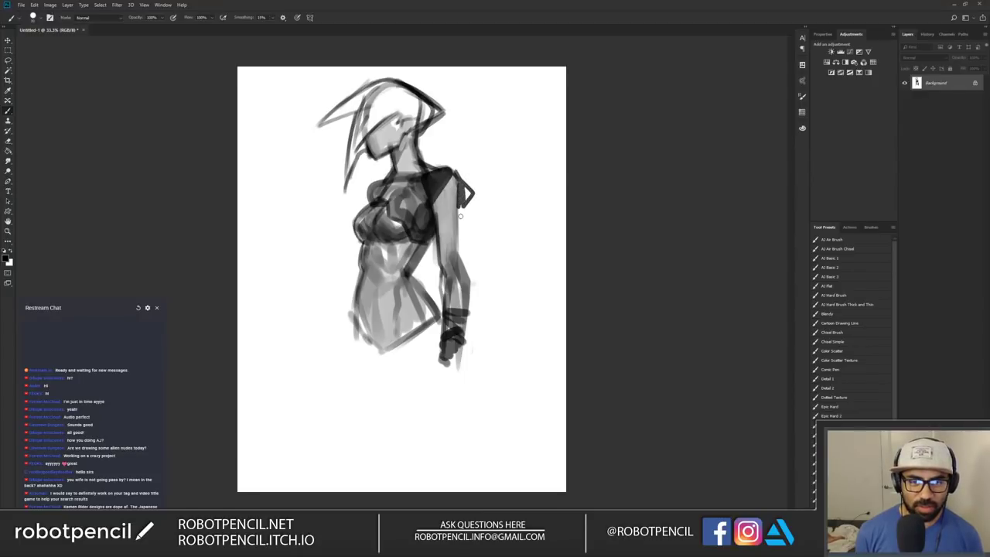
key("ctrl+f")
left_click_drag(377, 242, 396, 275)
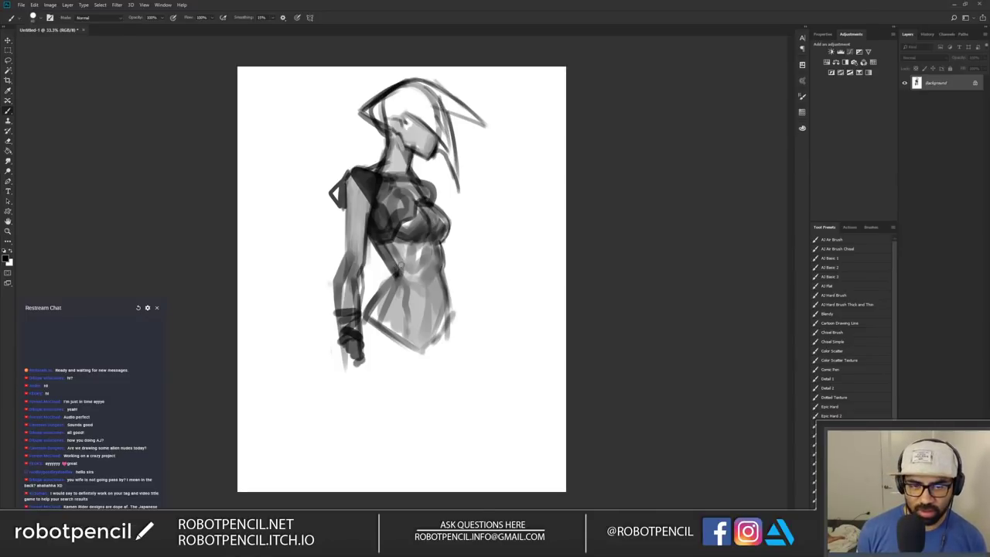
mouse_move(341, 183)
left_mouse_down()
mouse_move(349, 170)
mouse_move(331, 190)
mouse_move(382, 157)
left_mouse_up()
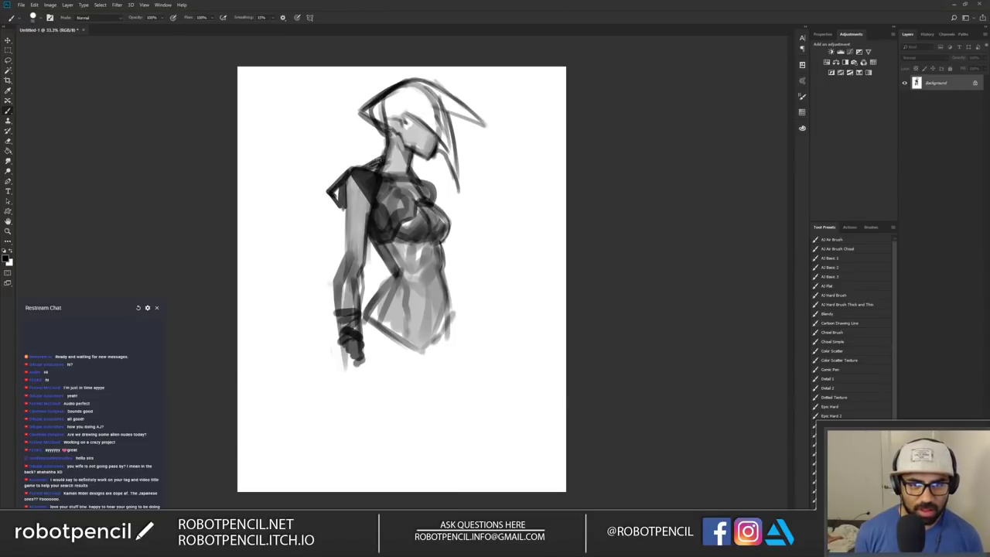
Step: Add a dark collar line along the back of the neck and reinforce the strap running down the back to the waist
left_click_drag(390, 133, 395, 163)
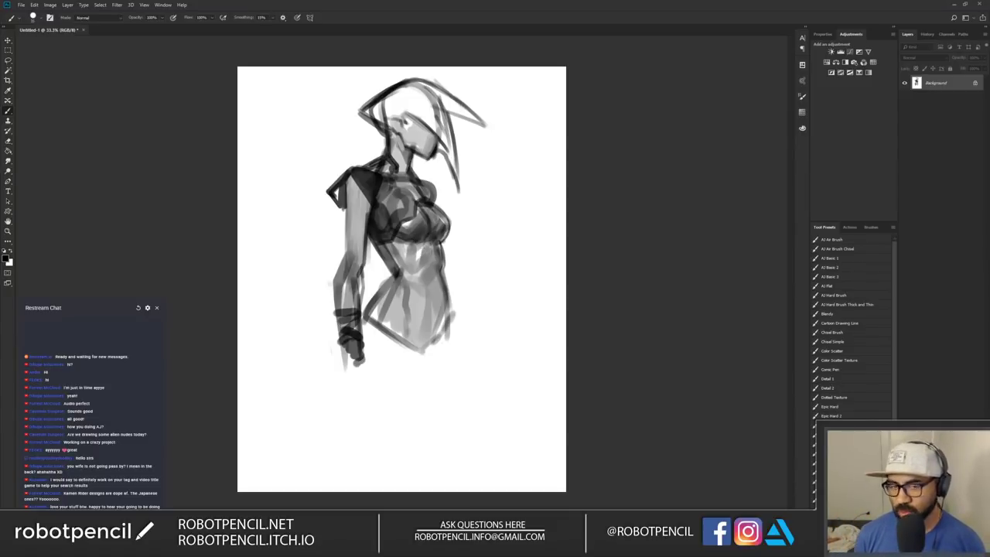
left_click_drag(368, 235, 398, 276)
key("ctrl+z")
left_click_drag(369, 237, 396, 277)
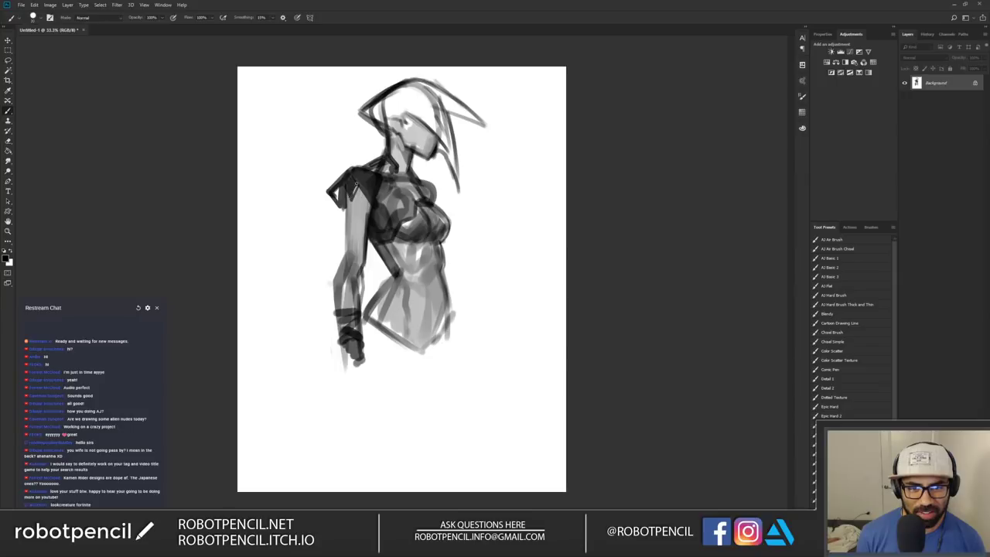
Step: Block in the arm's clothing with a pointed sleeve edge, a dark wedge above the elbow and a band across the forearm
left_click_drag(357, 188, 348, 215)
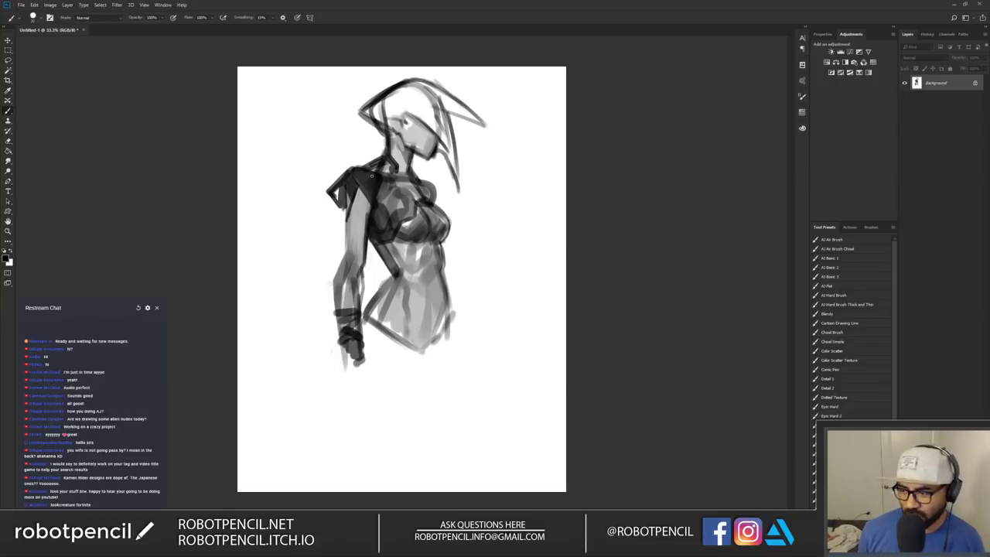
key("ctrl+shift+h")
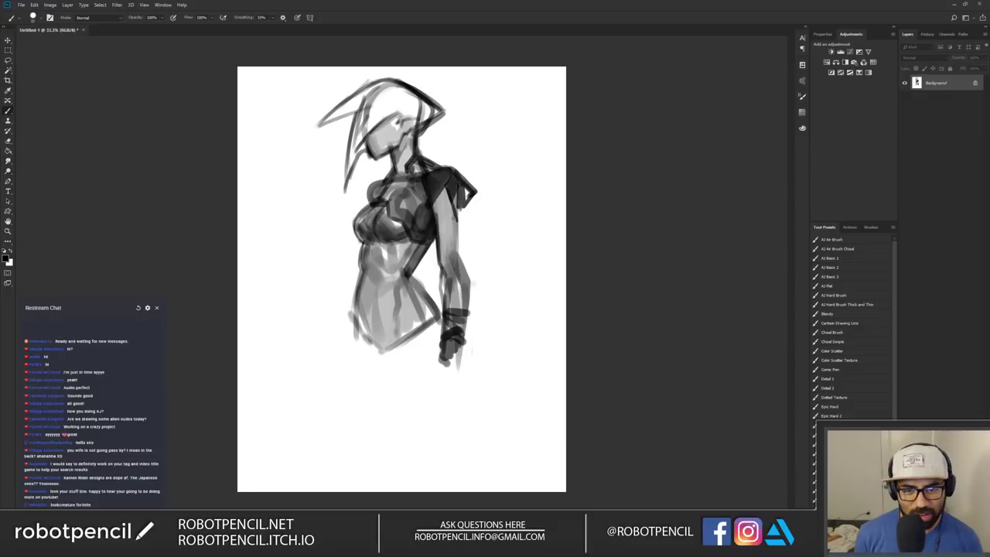
left_click_drag(455, 218, 437, 260)
left_click_drag(455, 221, 438, 245)
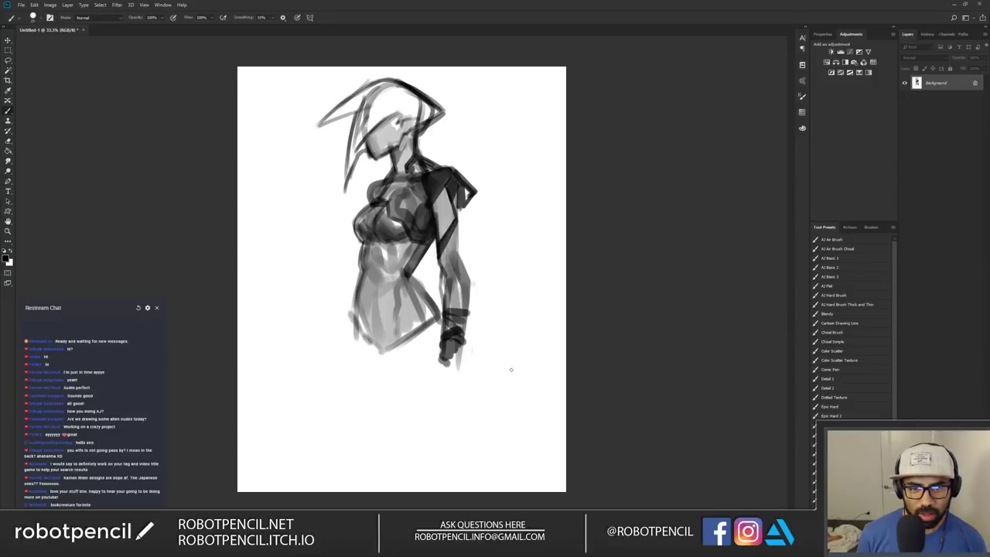
left_click_drag(445, 274, 467, 271)
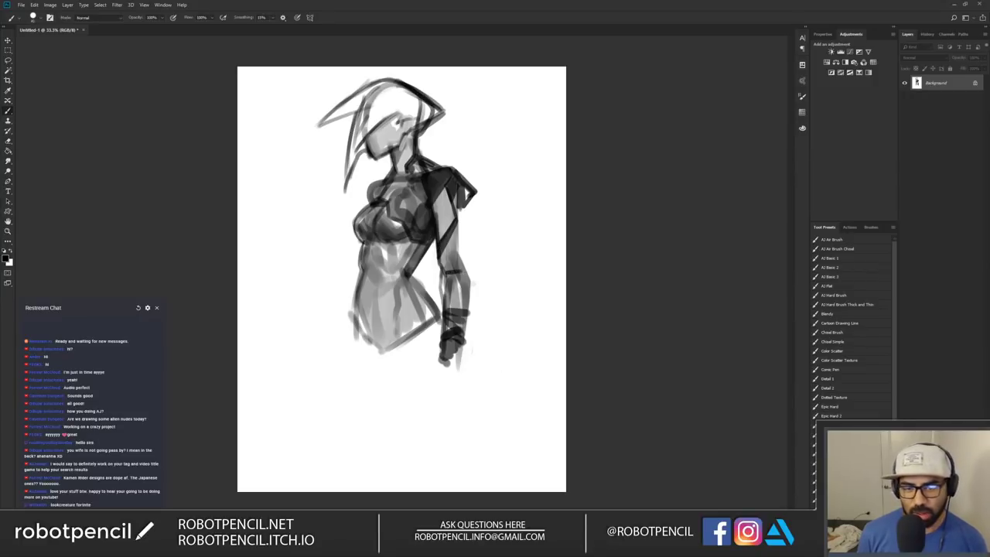
Step: Undo the forearm band, mirror the canvas, and darken the neck and chest with angular strap lines across the top
key("ctrl+z")
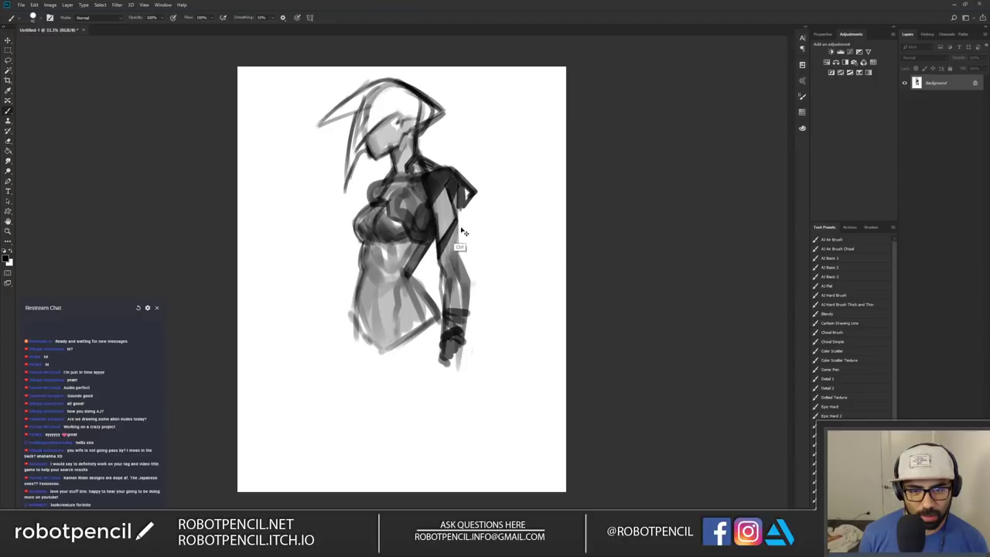
key("ctrl+shift+h")
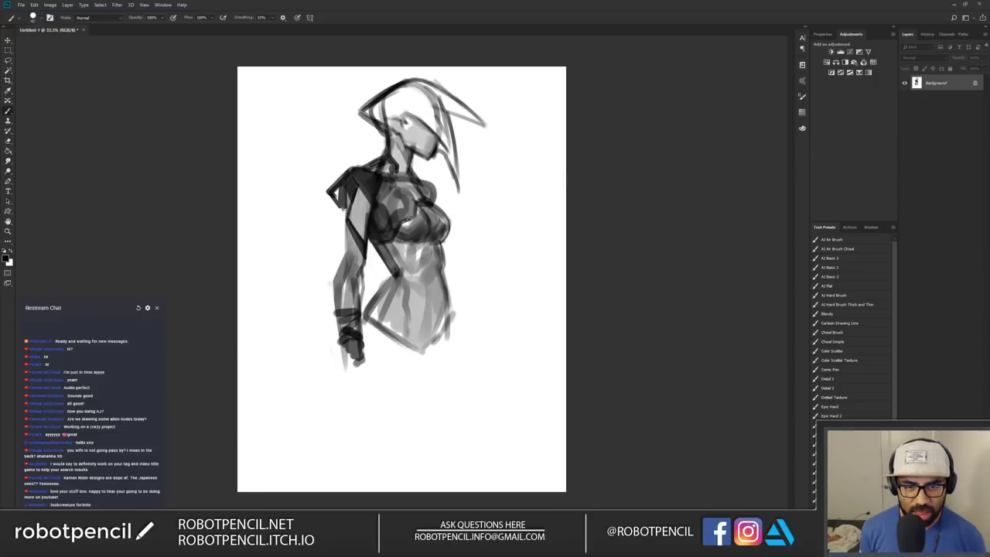
left_click_drag(411, 239, 418, 211)
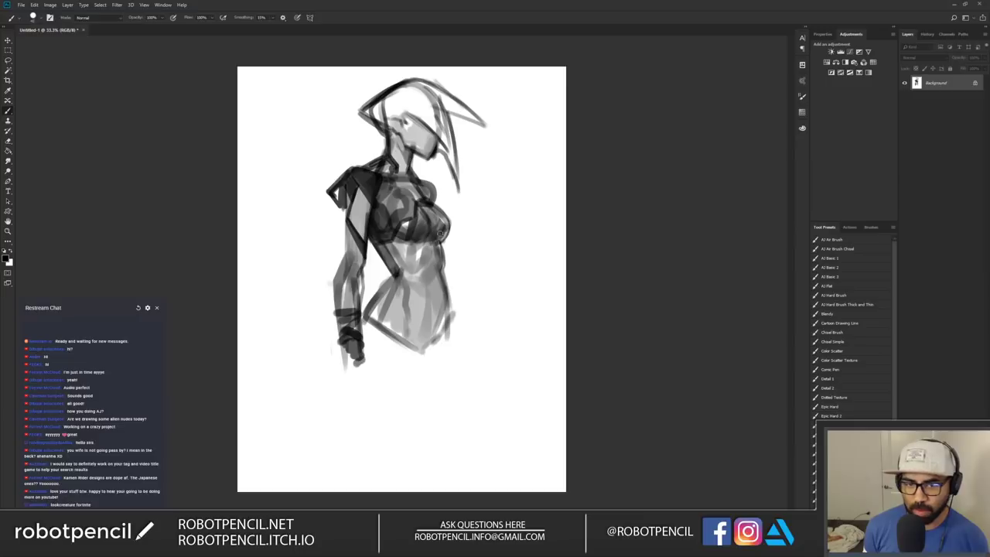
mouse_move(432, 203)
left_mouse_down()
mouse_move(450, 226)
mouse_move(440, 242)
mouse_move(390, 260)
mouse_move(395, 269)
left_mouse_up()
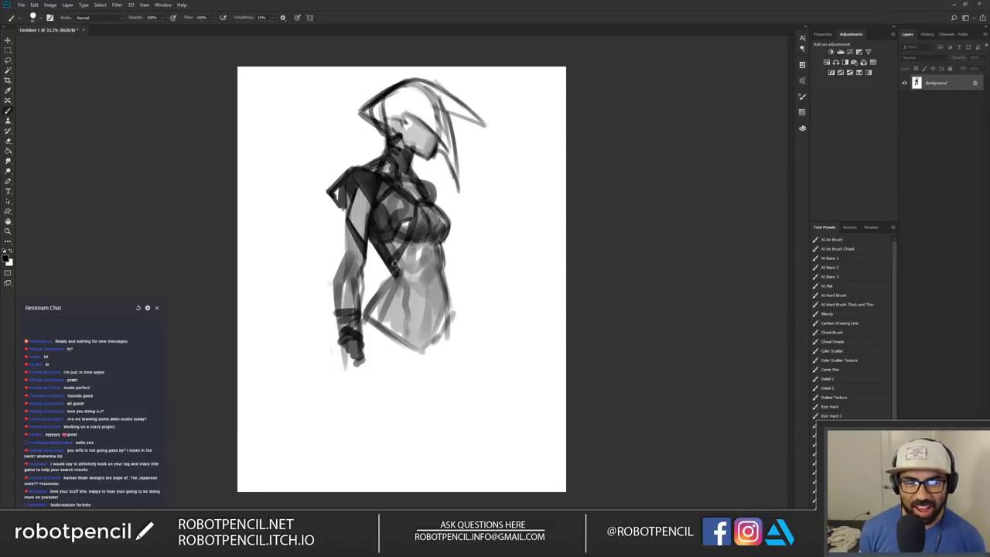
Step: Paint dark, V-shaped bottoms across the hips, undoing the trial stroke down the belly
mouse_move(393, 270)
left_mouse_down()
mouse_move(407, 284)
mouse_move(387, 326)
mouse_move(400, 344)
left_mouse_up()
key("ctrl+z")
left_click_drag(451, 314, 448, 329)
mouse_move(374, 322)
left_mouse_down()
mouse_move(369, 316)
mouse_move(365, 331)
mouse_move(370, 337)
mouse_move(368, 319)
mouse_move(384, 360)
mouse_move(442, 298)
mouse_move(444, 332)
mouse_move(406, 345)
mouse_move(447, 323)
mouse_move(453, 347)
mouse_move(442, 312)
mouse_move(457, 335)
left_mouse_up()
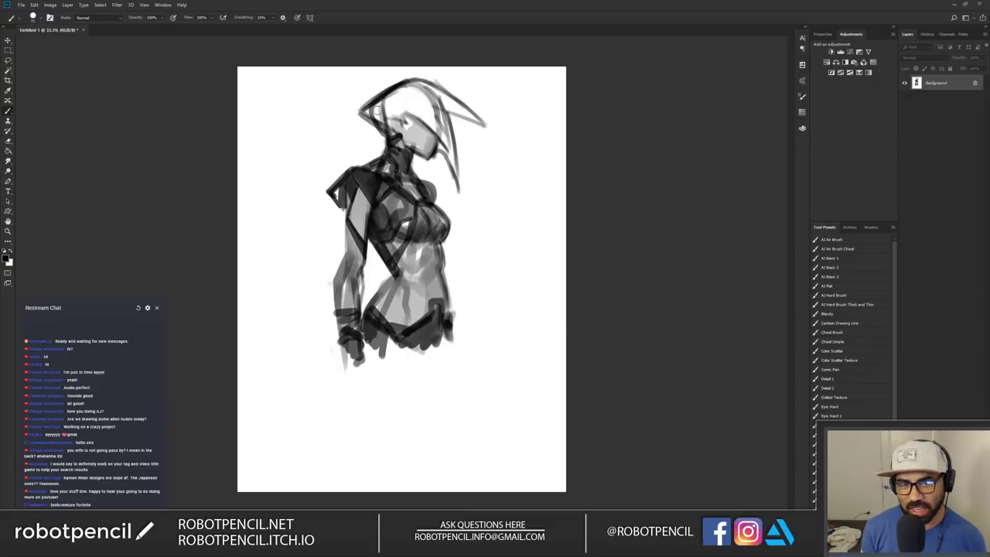
Step: Fill the pointed head shape with dark strokes as swept hair, covering the crown, the front spike and the long fringe
mouse_move(368, 113)
left_mouse_down()
mouse_move(388, 99)
mouse_move(396, 109)
mouse_move(384, 133)
mouse_move(414, 109)
mouse_move(387, 94)
mouse_move(427, 84)
left_mouse_up()
mouse_move(405, 98)
left_mouse_down()
mouse_move(442, 135)
mouse_move(439, 124)
left_mouse_up()
left_click_drag(440, 124, 446, 145)
left_click_drag(411, 95, 424, 115)
left_click_drag(430, 116, 452, 151)
left_click_drag(440, 98, 455, 175)
mouse_move(440, 116)
left_mouse_down()
mouse_move(425, 87)
mouse_move(476, 122)
left_mouse_up()
left_click_drag(436, 99, 477, 123)
left_click_drag(429, 96, 455, 163)
Step: Mark in the eye and lips and feather the tips of the swept hair, checking the drawing mirrored
key("ctrl+shift+h")
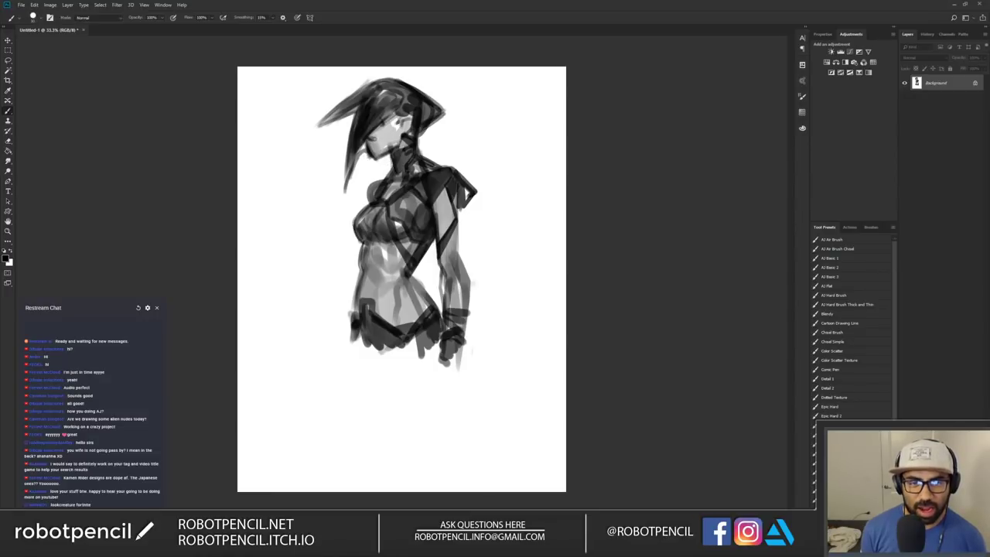
key("ctrl+shift+h")
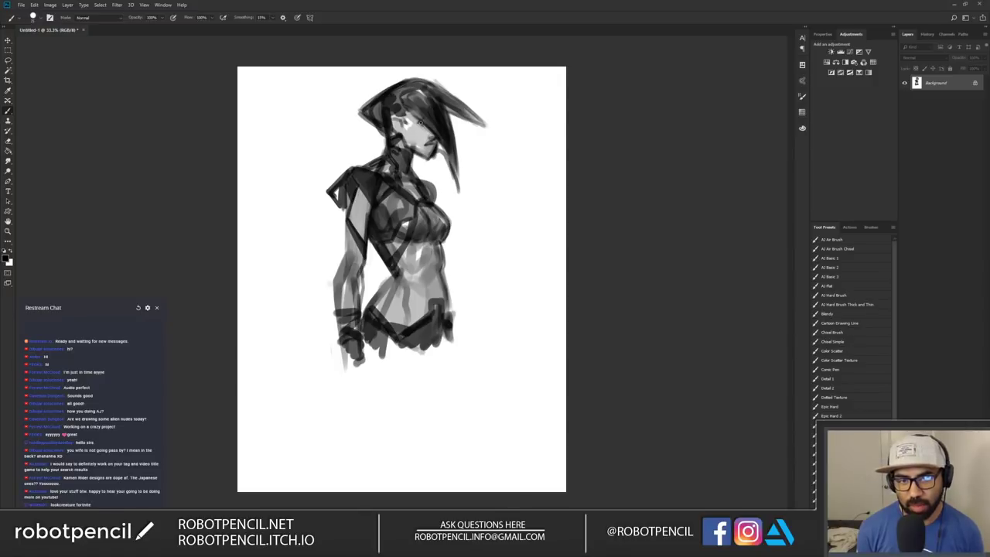
key("ctrl+shift+h")
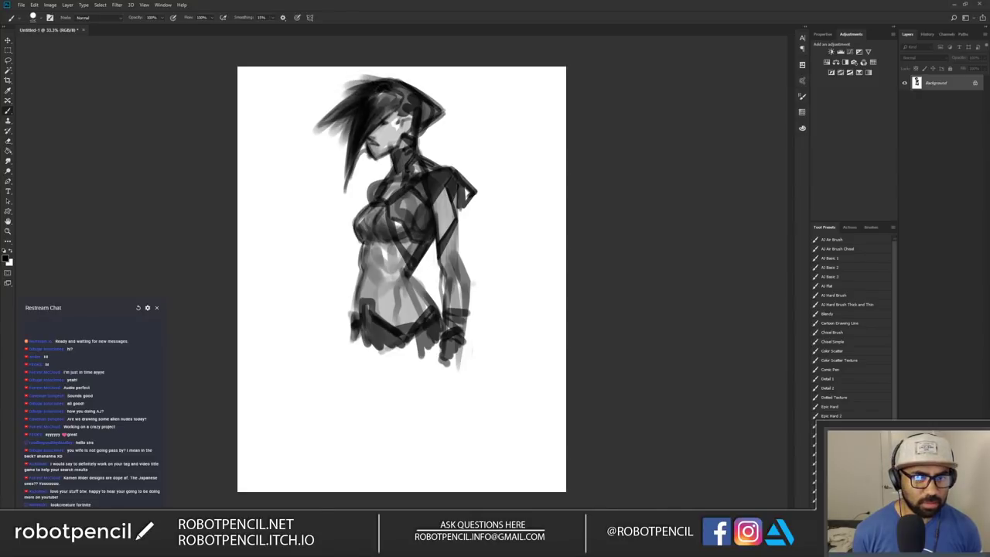
left_click_drag(361, 90, 333, 109)
key("ctrl+shift+h")
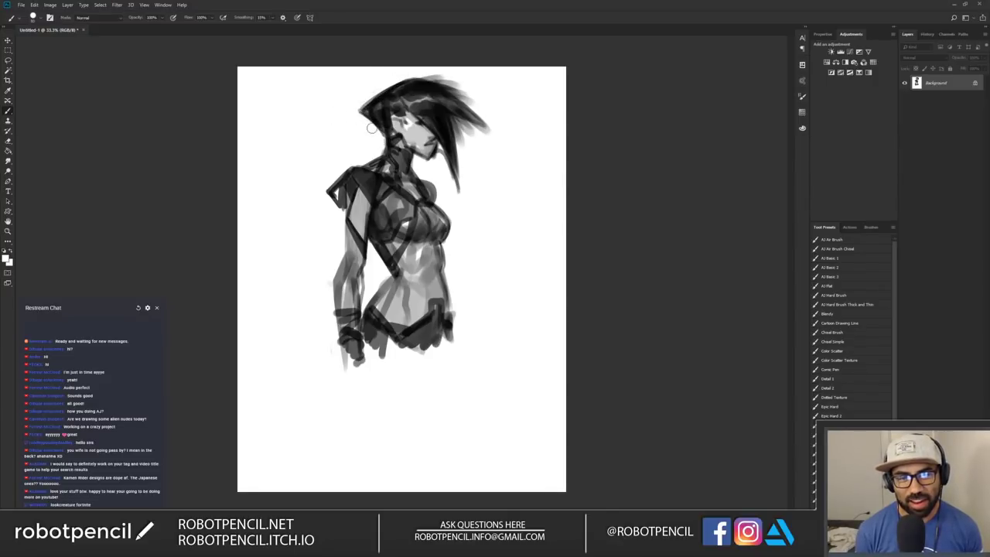
Step: Trim the back edge of the hair with white and refine the facial features, mirroring the canvas to check
left_click_drag(372, 129, 380, 135)
key("ctrl+shift+h")
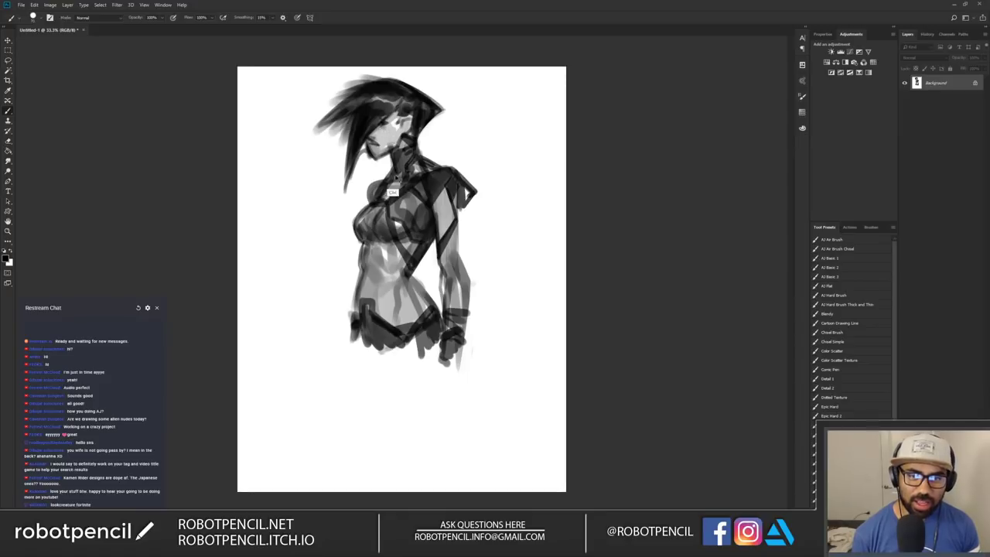
key("ctrl+f")
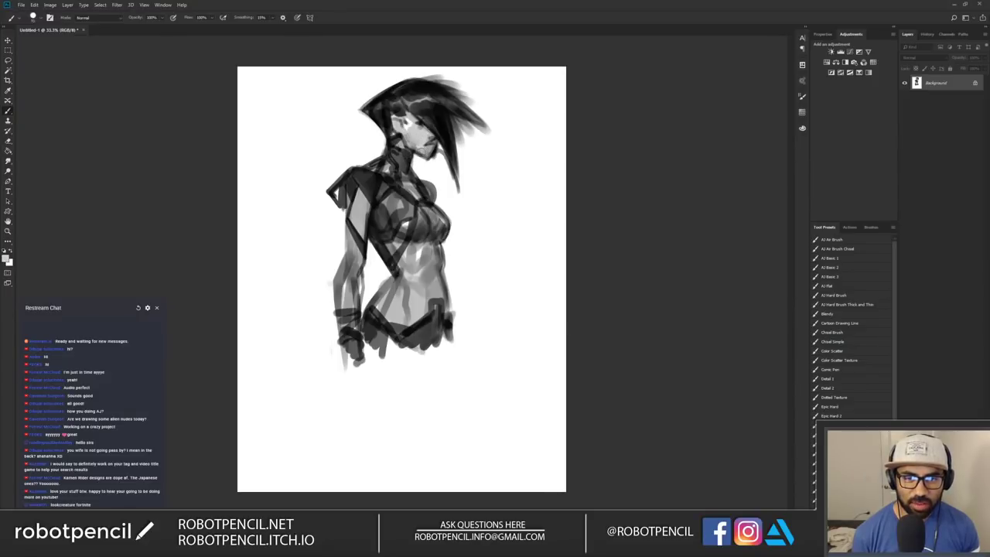
key("ctrl+shift+h")
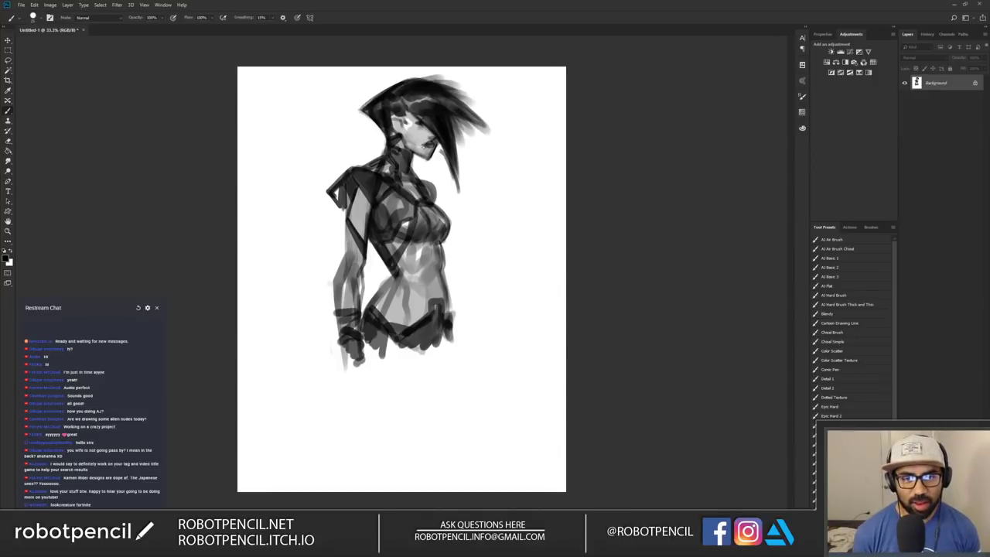
Step: Paint a thin white line from beside the ear down the jaw, and check it with the canvas mirrored
key("x")
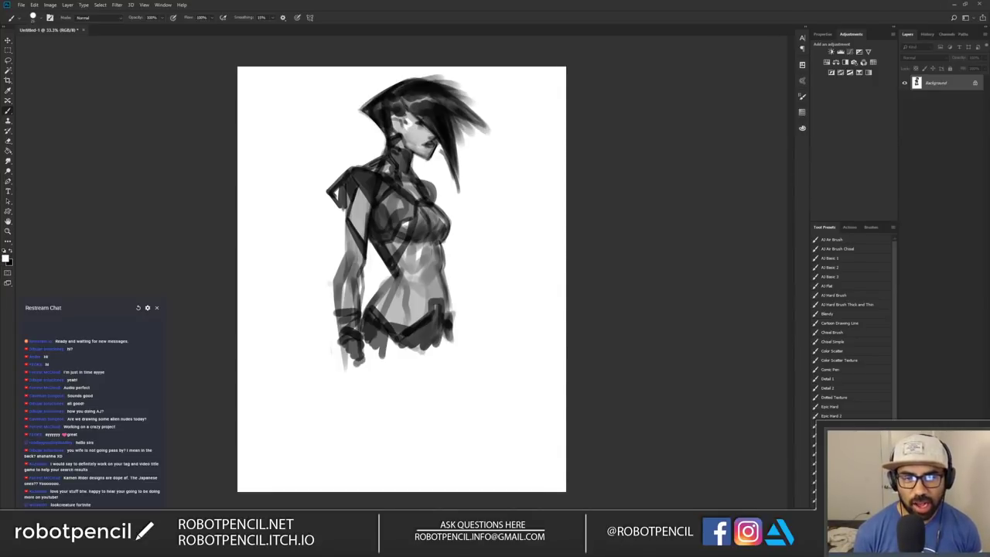
left_click_drag(408, 124, 403, 147)
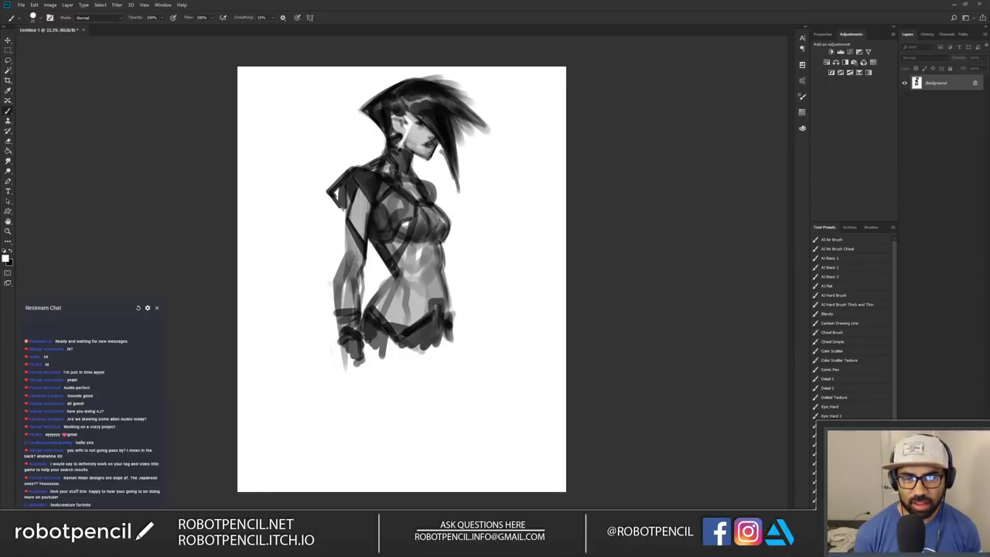
key("F2")
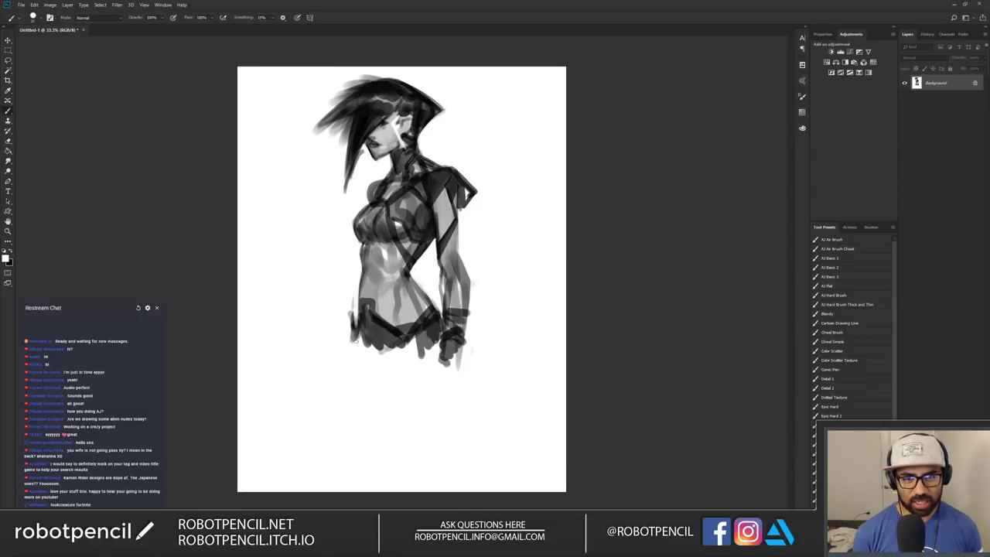
key("ctrl+z")
key("ctrl+alt+z")
key("ctrl+f")
key("x")
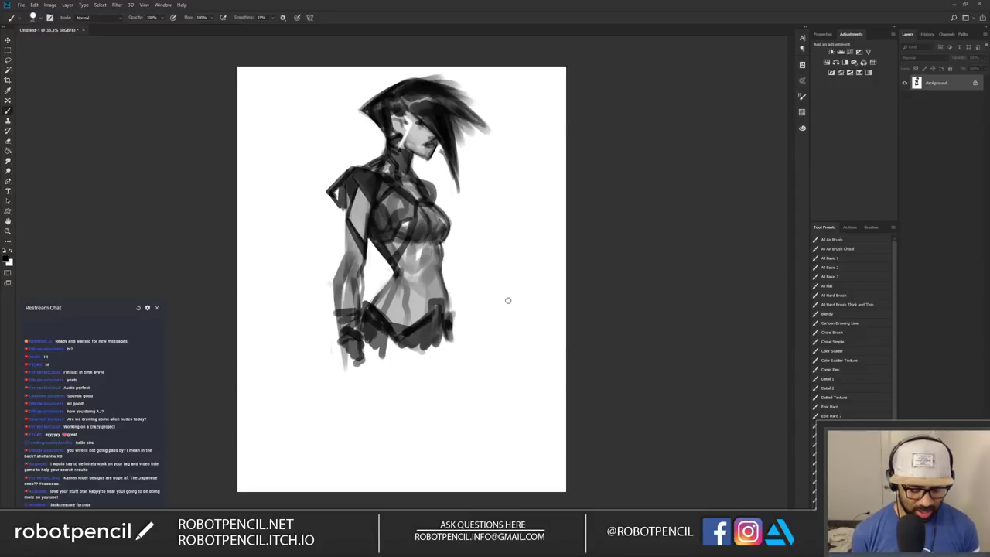
Step: Copy the figure to a new layer, enlarge it to about 110% lower on the canvas, and cover the leftover original with white
key("ctrl+shift+alt+n")
key("v")
left_click_drag(453, 304, 440, 352)
key("ctrl+t")
mouse_move(551, 117)
left_mouse_down()
mouse_move(593, 78)
mouse_move(567, 122)
left_mouse_up()
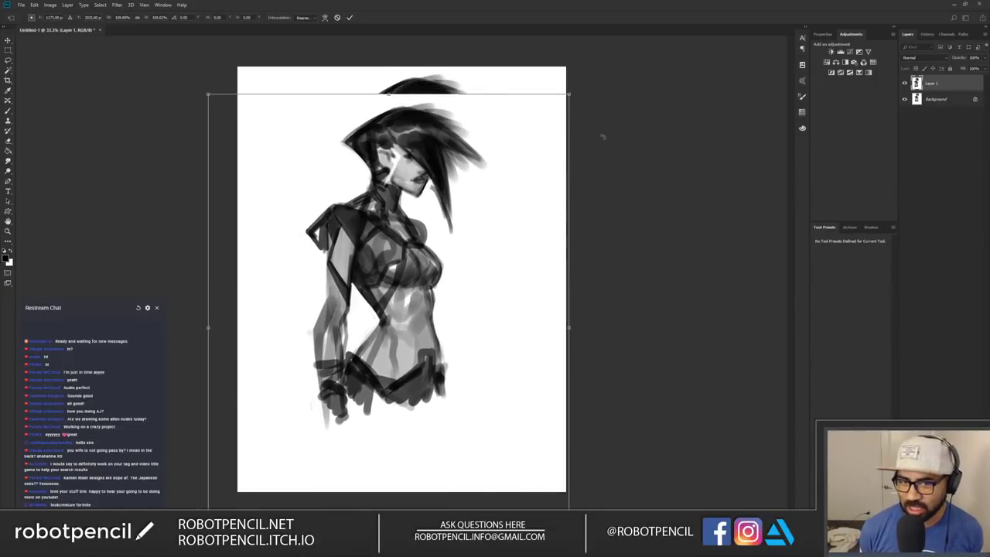
key("Return")
key("g")
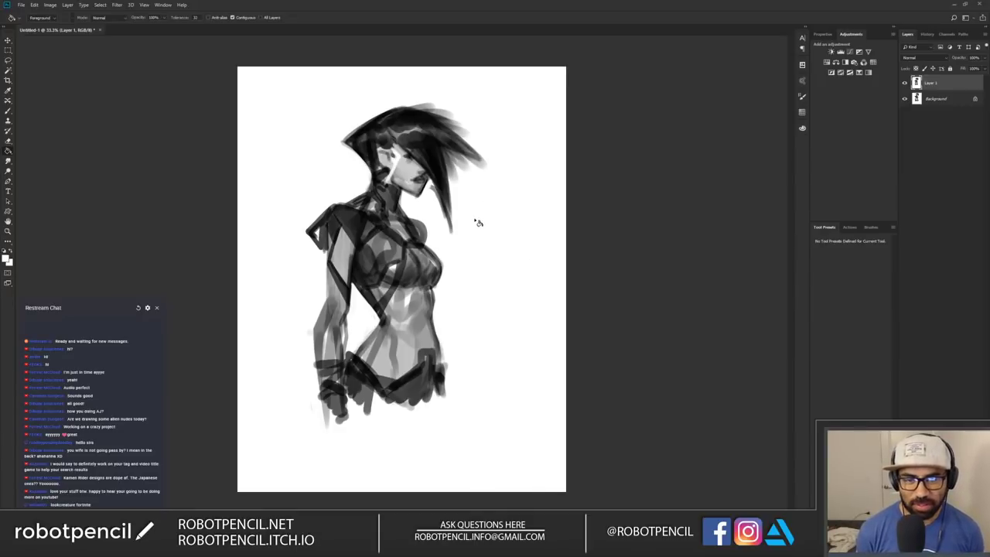
key("b")
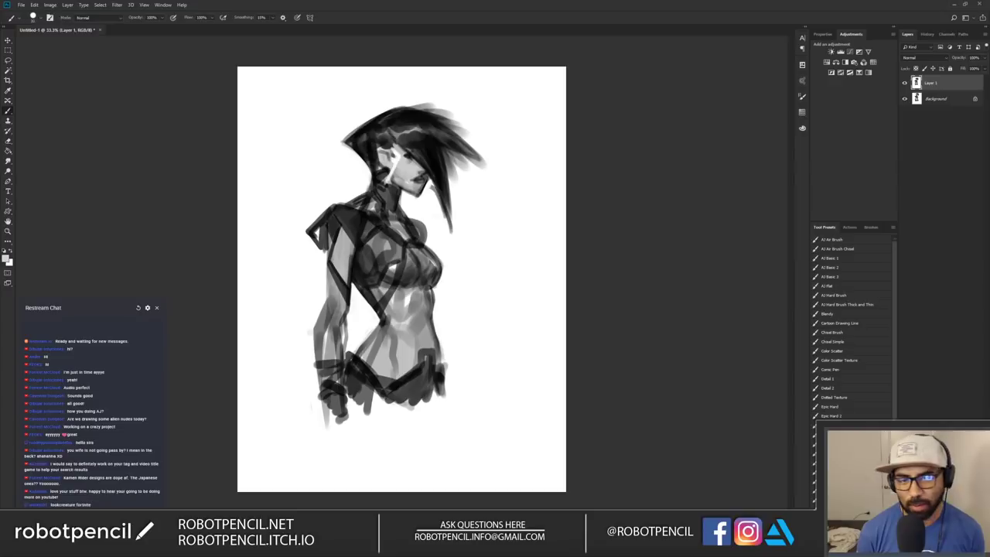
Step: Extend the white face line past the jaw onto the neck, replacing the first trial stroke
key("d")
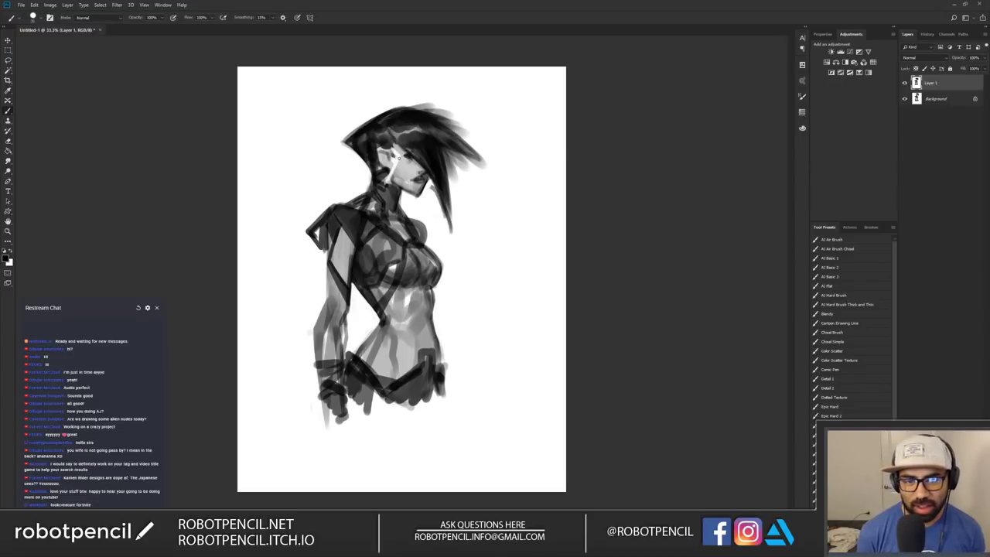
mouse_move(401, 157)
left_mouse_down()
mouse_move(389, 181)
mouse_move(395, 199)
left_mouse_up()
key("ctrl+z")
left_click(394, 183, "alt")
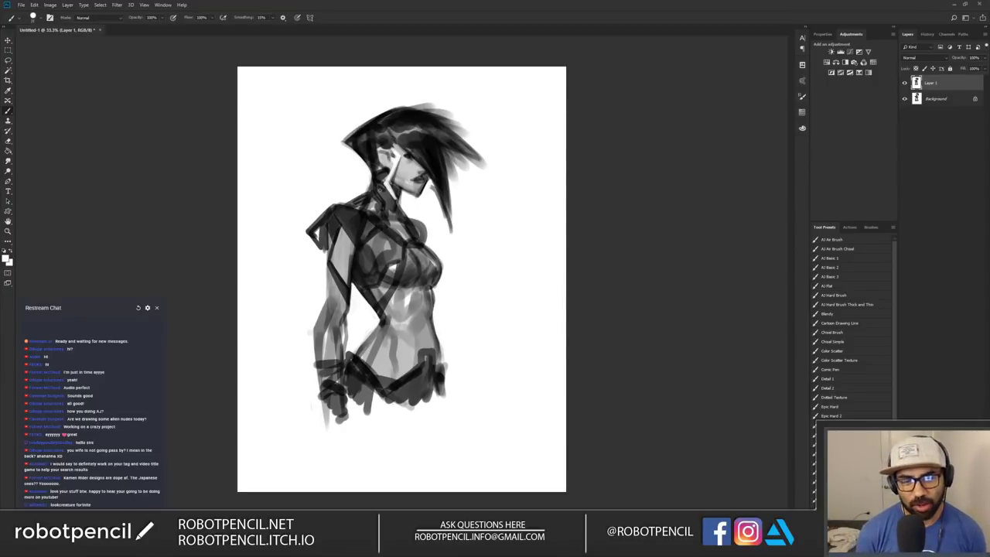
Step: Paint a white zigzag trim from the collar across the chest to the underarm, redoing failed strokes and touching up its end in dark tones
left_click_drag(372, 191, 382, 209)
left_click_drag(374, 223, 386, 225)
key("ctrl+alt+z")
key("ctrl+alt+z")
mouse_move(371, 192)
left_mouse_down()
mouse_move(386, 227)
mouse_move(379, 223)
mouse_move(385, 234)
mouse_move(367, 249)
mouse_move(383, 252)
mouse_move(360, 258)
mouse_move(388, 245)
mouse_move(358, 260)
left_mouse_up()
key("ctrl+z")
key("ctrl+z")
key("ctrl+z")
key("ctrl+z")
key("ctrl+z")
left_click_drag(382, 228, 354, 269)
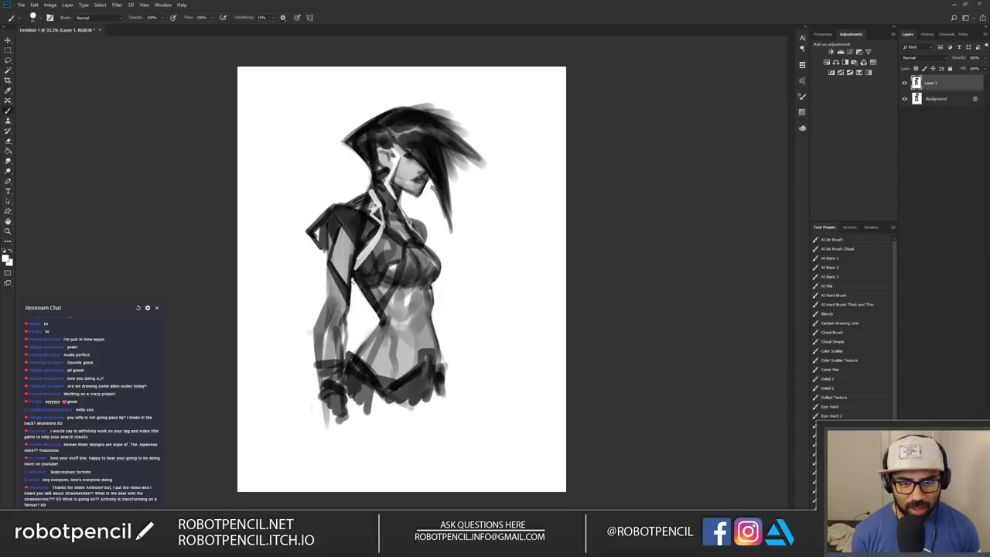
left_click(355, 274, "alt")
left_click_drag(353, 274, 350, 288)
left_click_drag(346, 254, 350, 281)
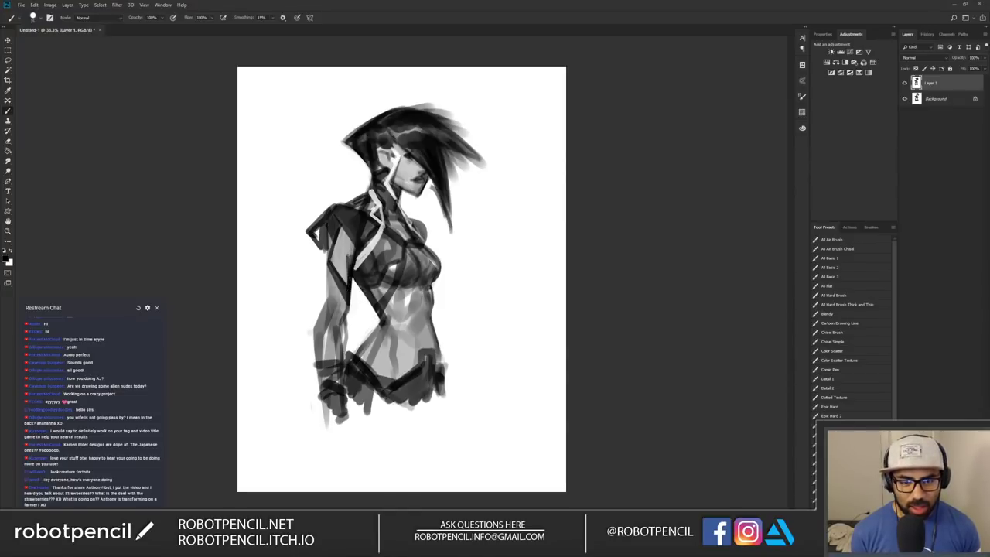
Step: Draw the far arm as a dark tapering shape from below the chest down past the hip, checking it mirrored
key("ctrl+shift+h")
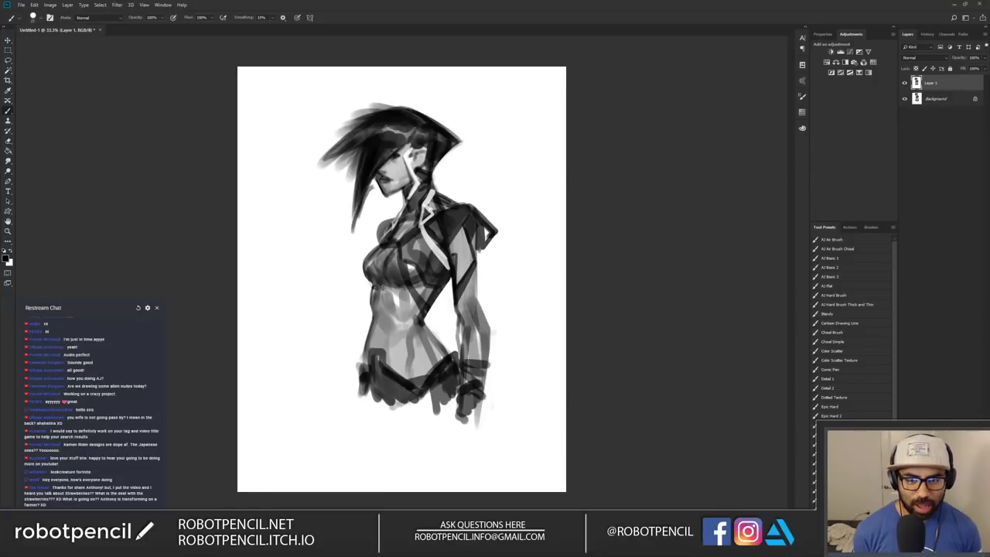
left_click_drag(373, 283, 361, 333)
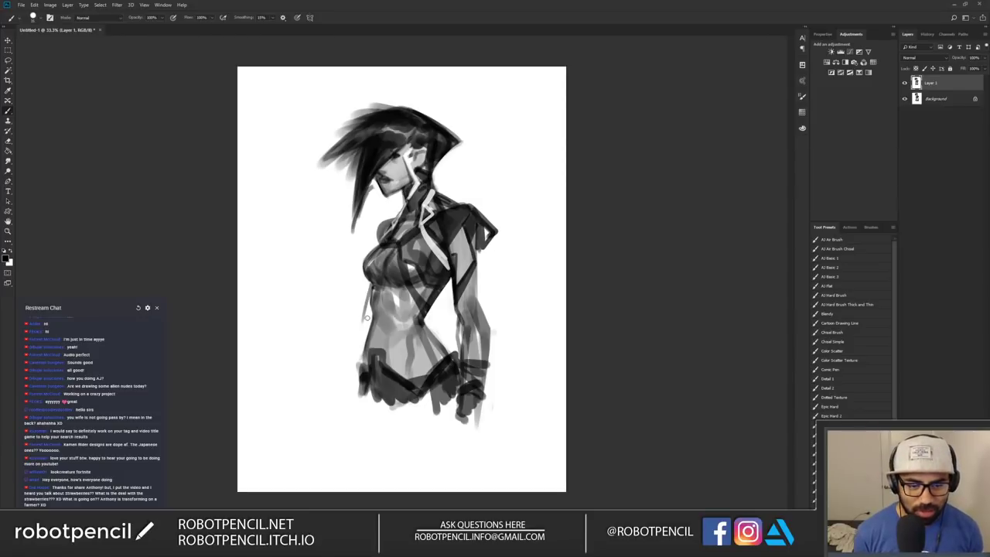
mouse_move(362, 328)
left_mouse_down()
mouse_move(344, 362)
mouse_move(338, 423)
left_mouse_up()
key("ctrl+shift+h")
mouse_move(433, 299)
left_mouse_down()
mouse_move(457, 406)
mouse_move(462, 391)
left_mouse_up()
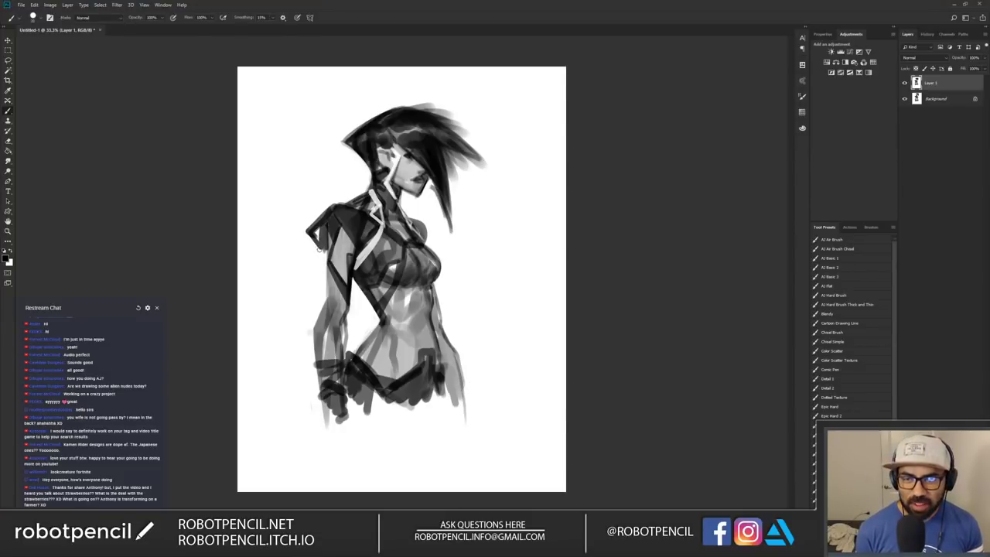
Step: Extend the near shoulder piece outward into a sharper point and close its lower edge back to the arm
mouse_move(312, 232)
left_mouse_down()
mouse_move(297, 232)
mouse_move(297, 244)
mouse_move(323, 250)
left_mouse_up()
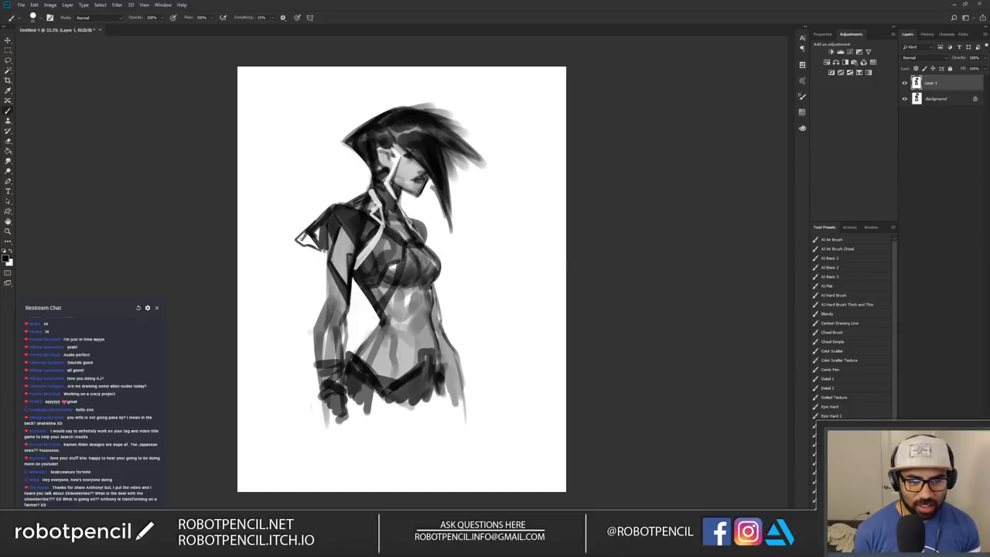
mouse_move(304, 243)
left_mouse_down()
mouse_move(324, 252)
mouse_move(326, 268)
left_mouse_up()
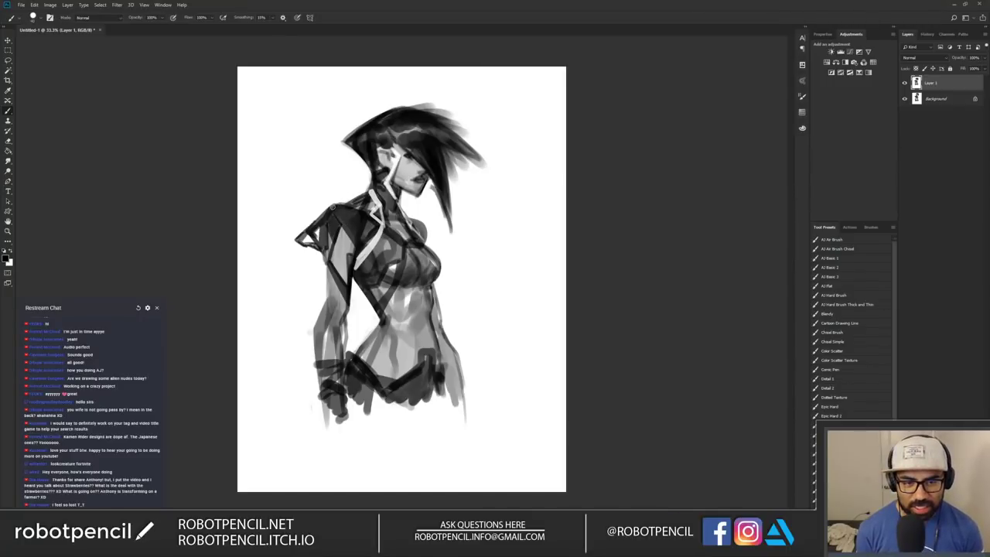
left_click(328, 228, "alt")
left_click_drag(337, 205, 282, 225)
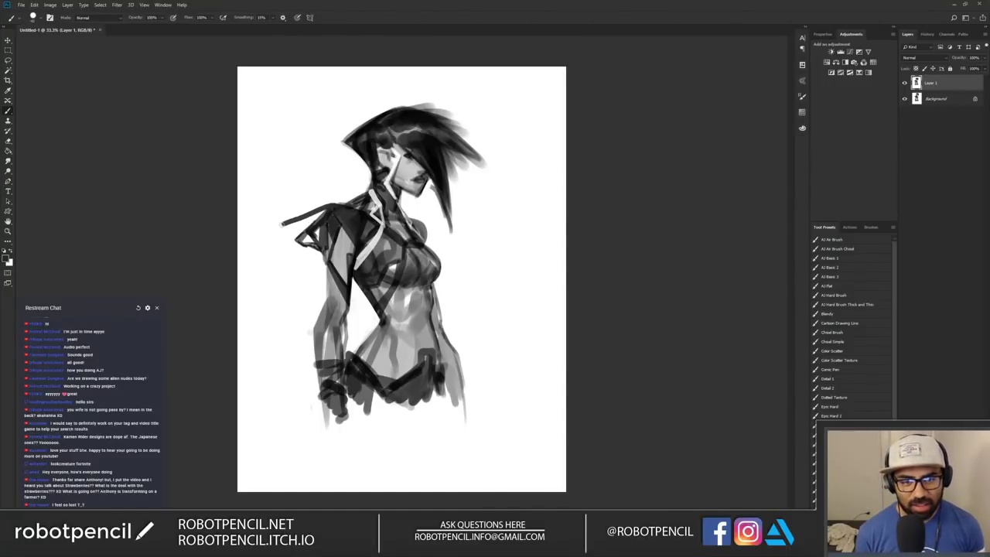
key("ctrl+z")
Step: Mirror the canvas and paint a large upswept spike on the near shoulder, joining its tip down to the lower point
key("ctrl+f")
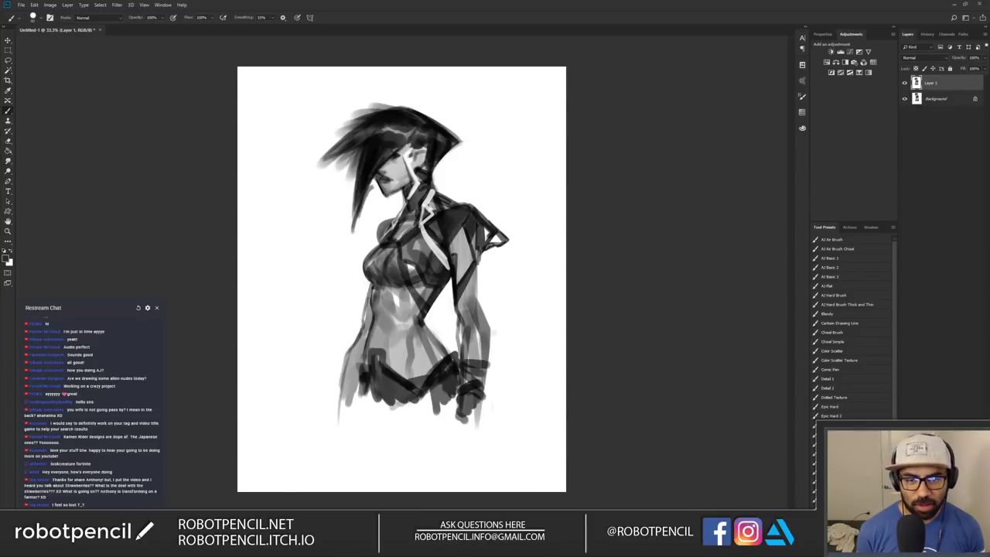
left_click_drag(461, 206, 514, 194)
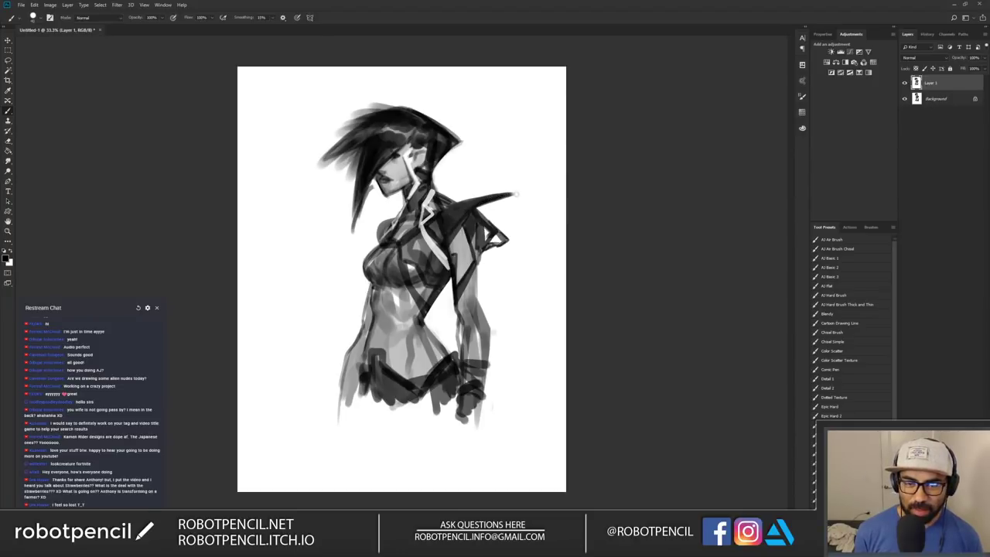
mouse_move(490, 199)
left_mouse_down()
mouse_move(512, 193)
mouse_move(507, 239)
left_mouse_up()
left_click_drag(507, 232, 511, 203)
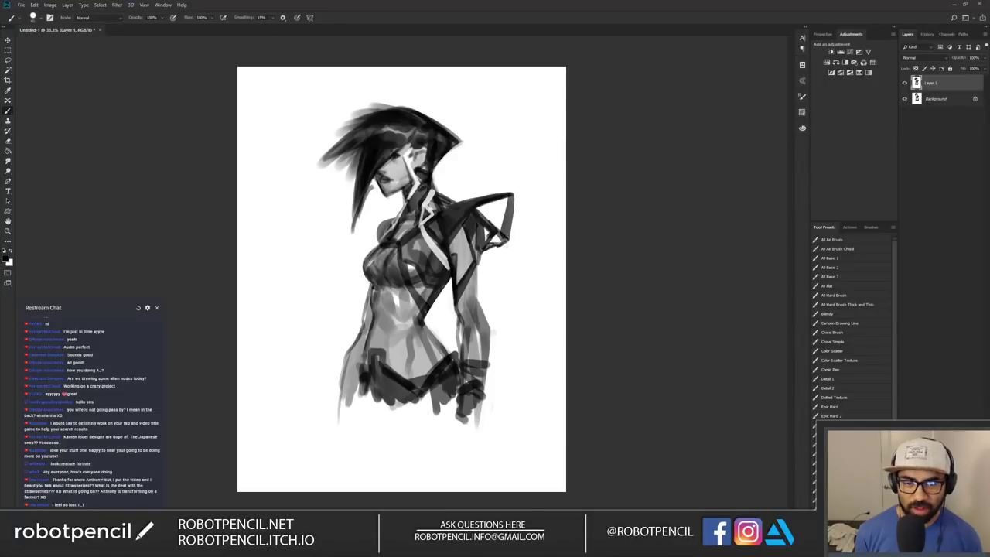
Step: Mirror the canvas back, add a small pointed spike on the far shoulder, and shade a dark band beneath the chest
key("ctrl+h")
mouse_move(427, 204)
left_mouse_down()
mouse_move(426, 239)
mouse_move(412, 216)
mouse_move(425, 235)
mouse_move(414, 220)
mouse_move(426, 207)
mouse_move(426, 250)
left_mouse_up()
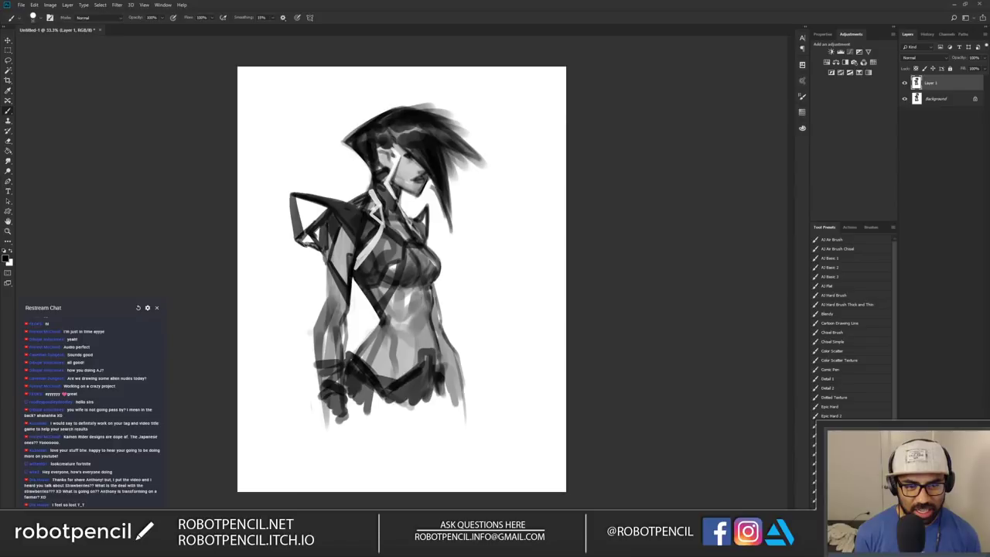
left_click_drag(298, 239, 327, 209)
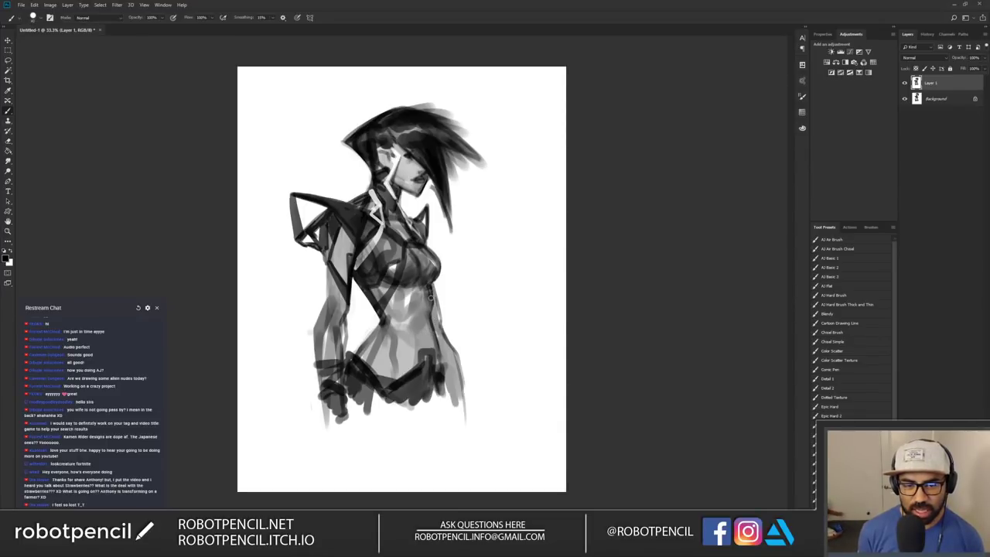
mouse_move(373, 292)
left_mouse_down()
mouse_move(383, 310)
mouse_move(399, 293)
mouse_move(430, 292)
left_mouse_up()
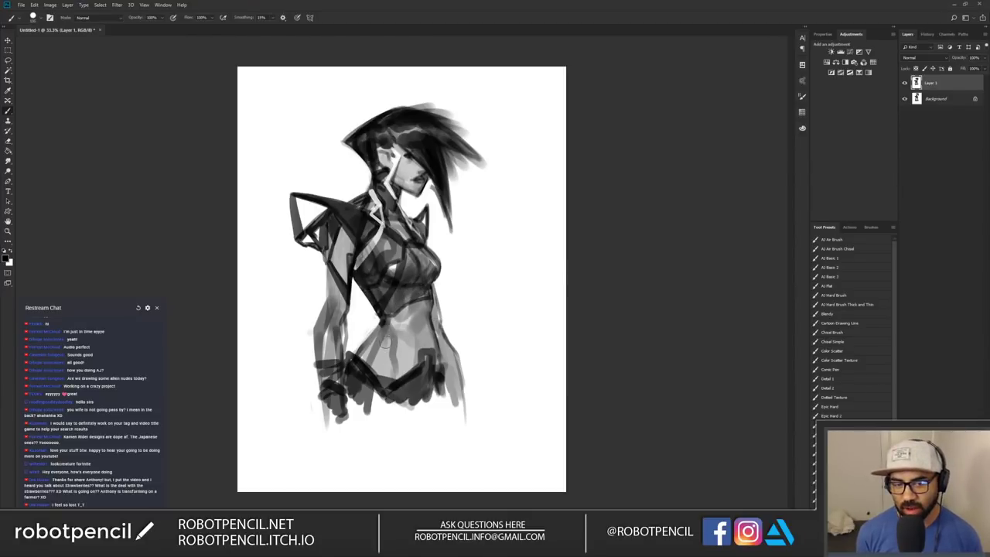
Step: Fill the near hip below the waist with dark grey and tone down the neck stripe, checking the figure mirrored
mouse_move(384, 345)
left_mouse_down()
mouse_move(382, 369)
mouse_move(360, 344)
mouse_move(360, 357)
mouse_move(387, 379)
left_mouse_up()
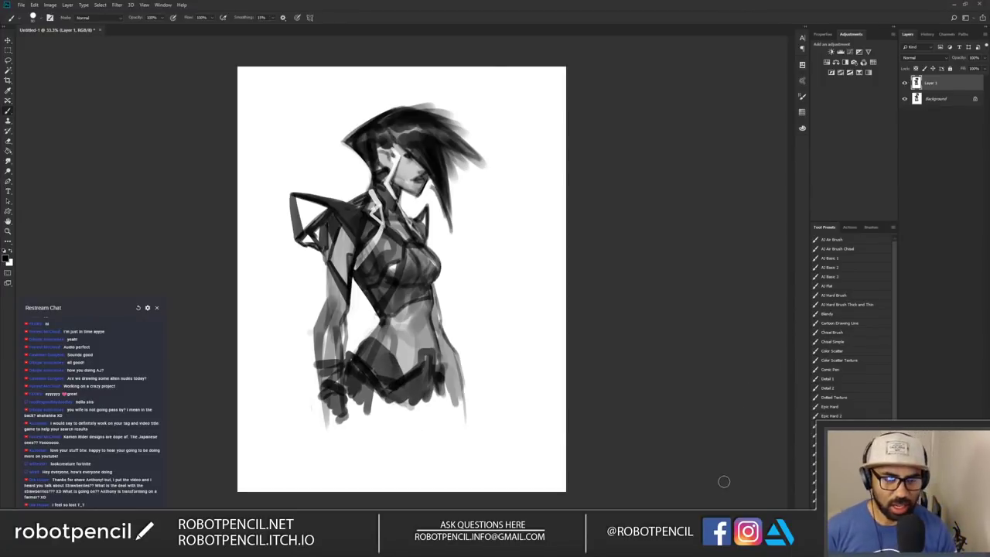
key("ctrl+f")
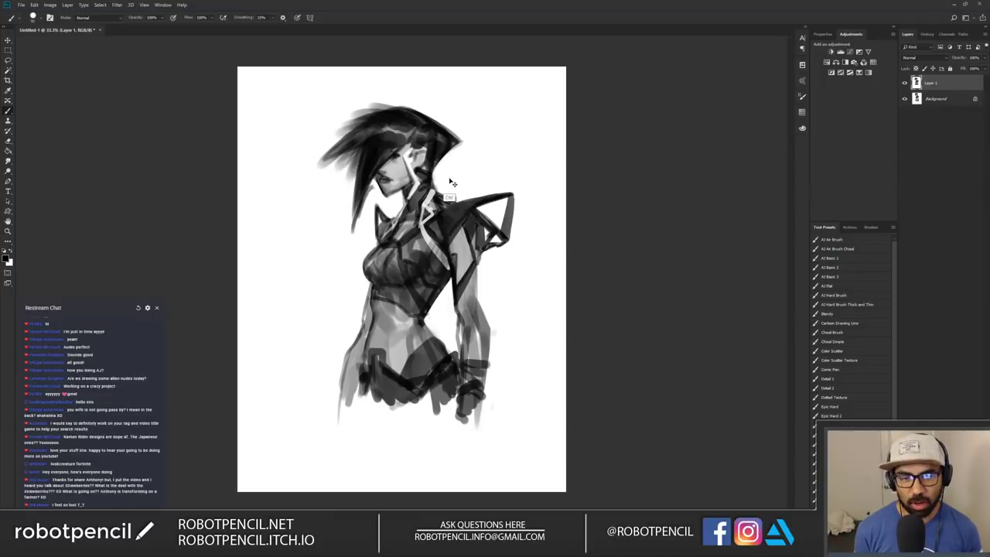
key("ctrl+alt+h")
left_click_drag(398, 188, 393, 199)
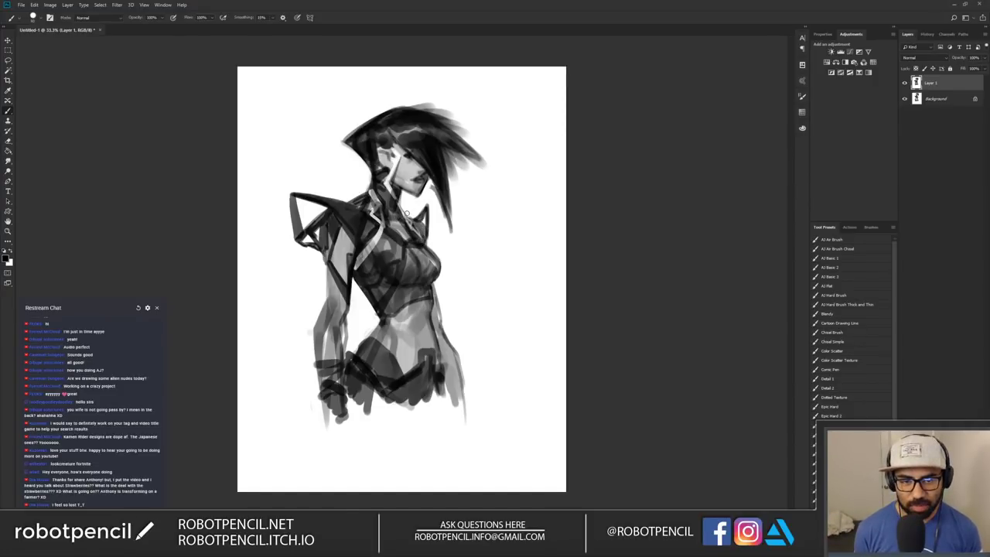
Step: Paint a dark upper edge joining the far shoulder spike back toward the neck, and check the figure at small size
mouse_move(404, 210)
left_mouse_down()
mouse_move(426, 206)
mouse_move(406, 213)
left_mouse_up()
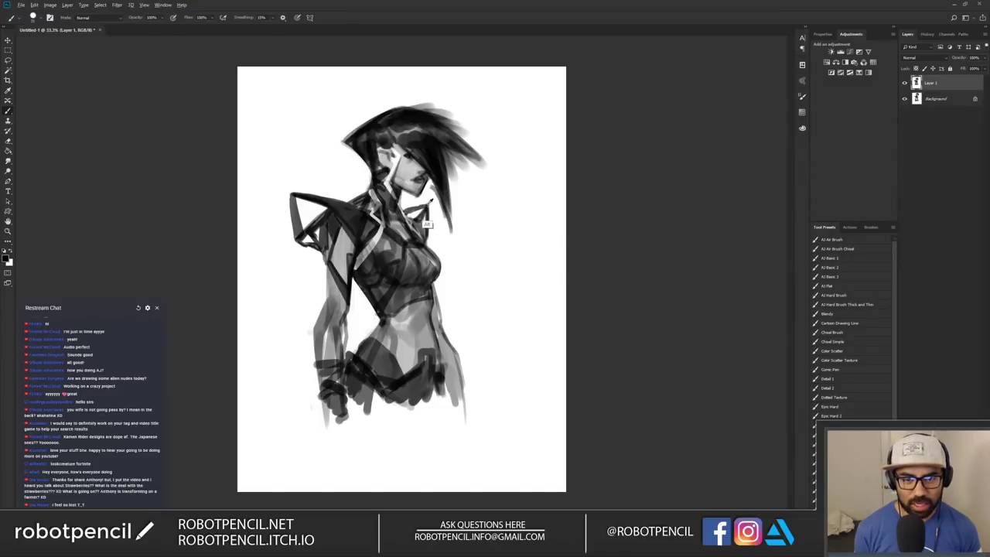
left_click(427, 228, "alt")
left_click_drag(427, 204, 404, 208)
key("z")
left_click(436, 263, "alt")
left_click(442, 284, "alt")
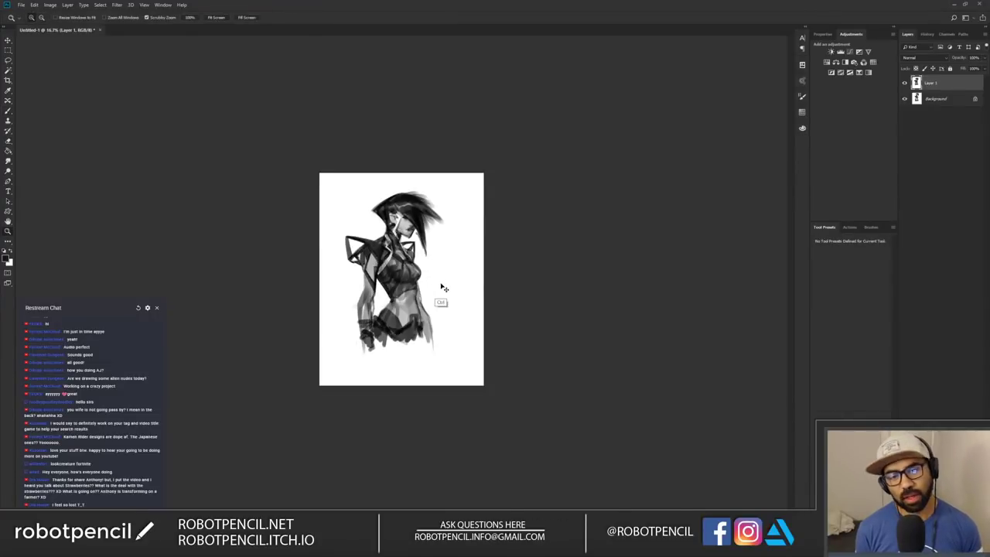
Step: Mirror the canvas, paint a thin light line down the side of the bodice, and mirror back to extend it into an angular trim
key("ctrl+shift+h")
double_click(436, 253)
key("b")
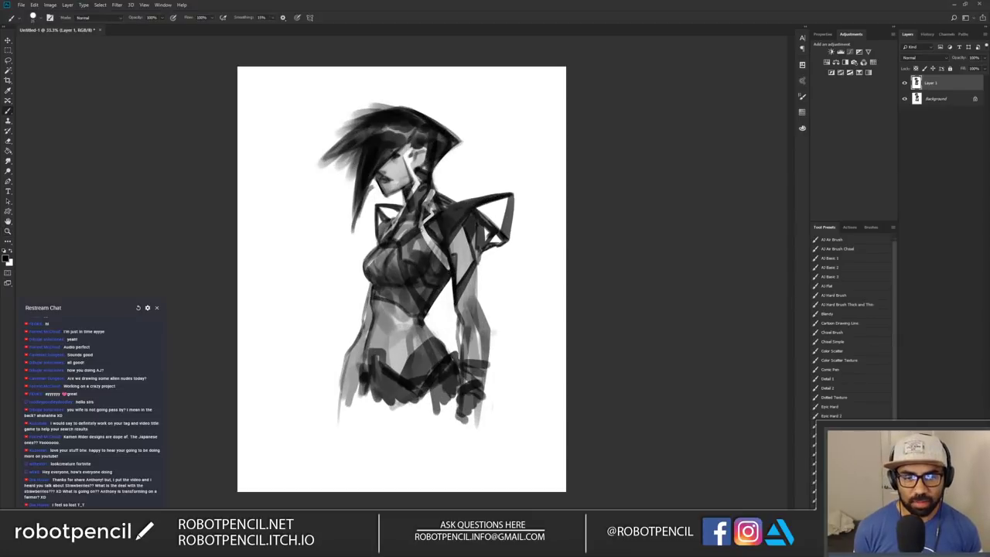
mouse_move(423, 232)
left_mouse_down()
mouse_move(436, 276)
mouse_move(426, 303)
left_mouse_up()
key("x")
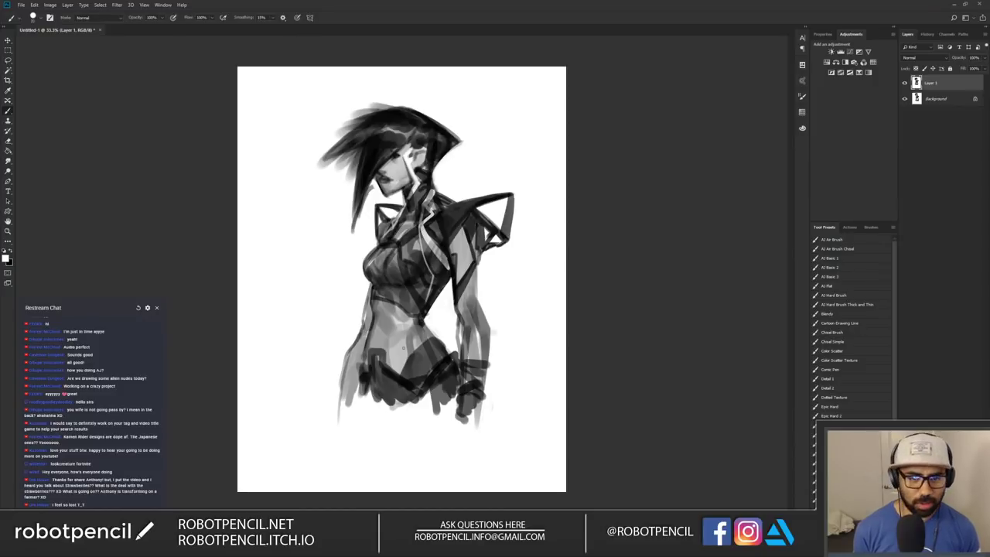
key("ctrl+shift+h")
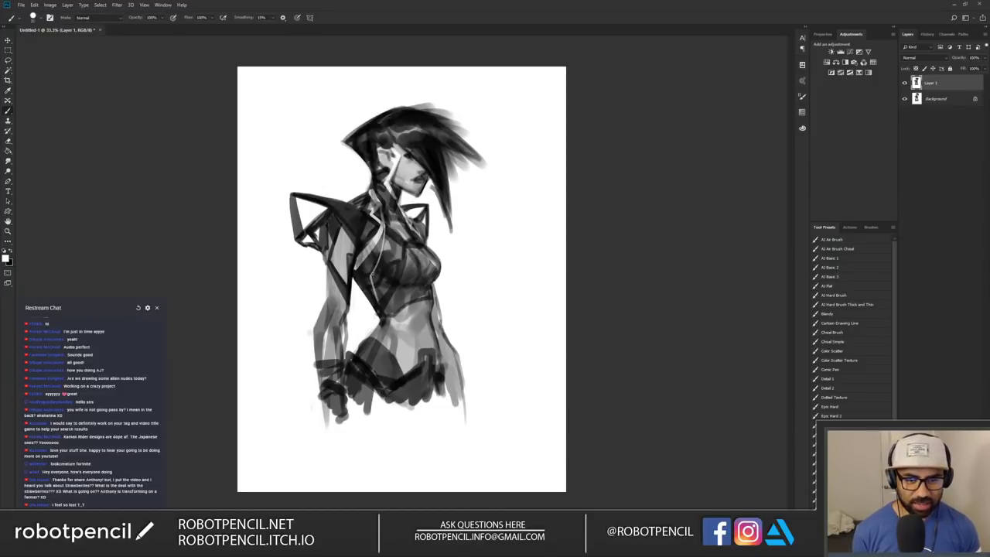
left_click_drag(385, 228, 372, 283)
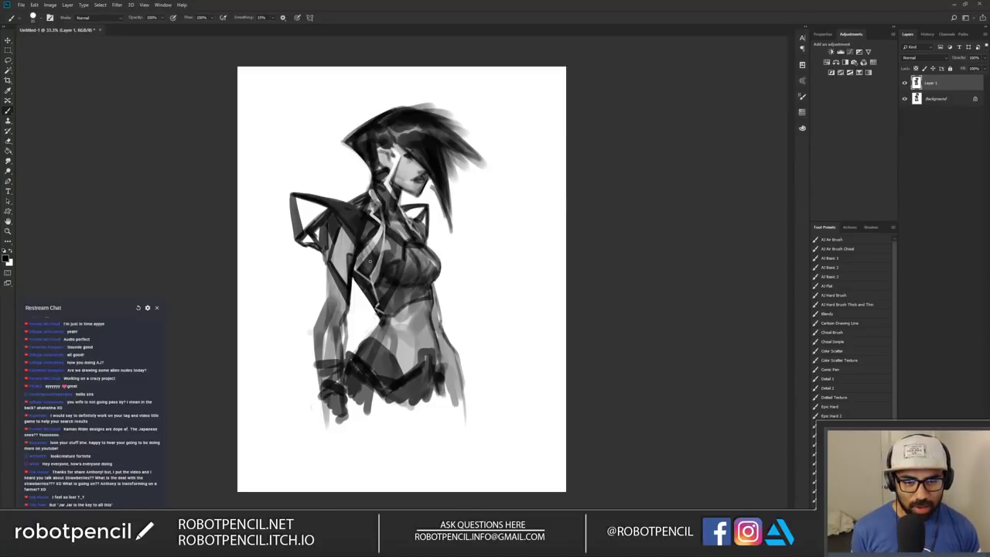
Step: Darken the chest with broad tones and smudge the strokes smooth, checking the figure mirrored
left_click_drag(431, 287, 388, 277)
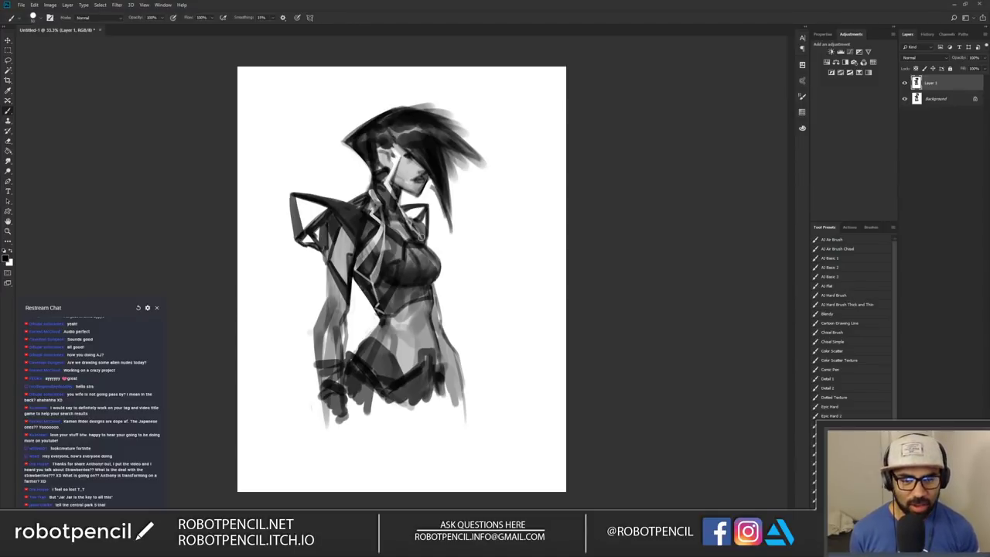
key("r")
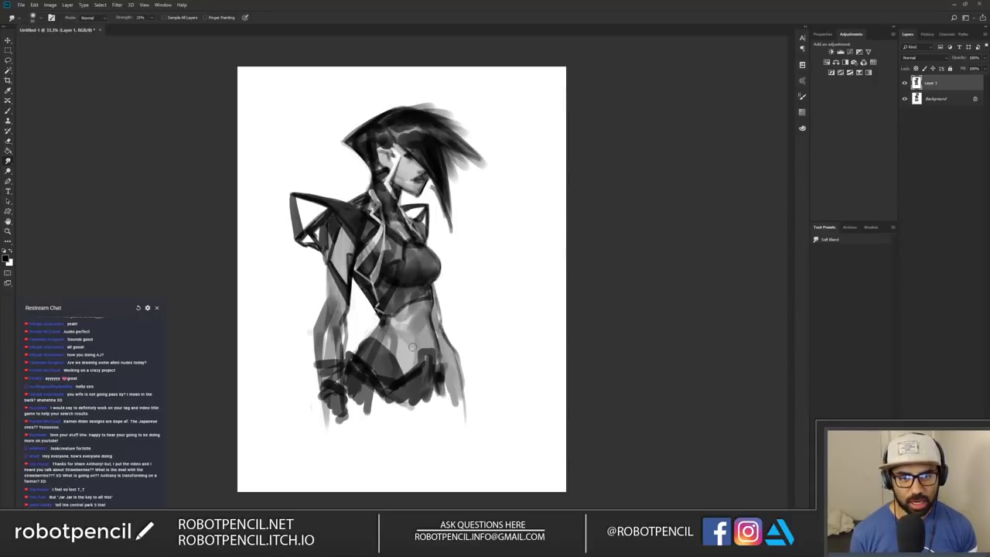
key("ctrl+f")
key("b")
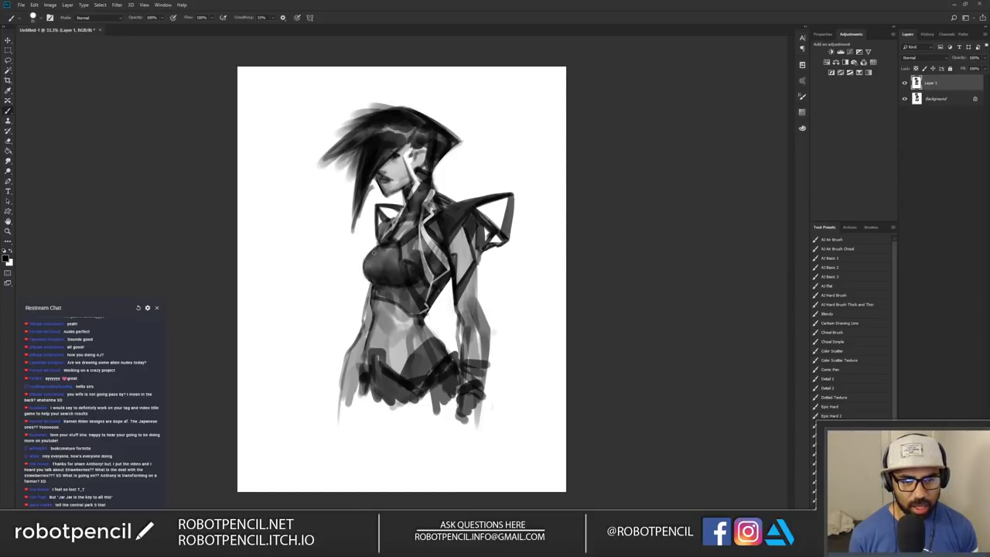
key("ctrl+h")
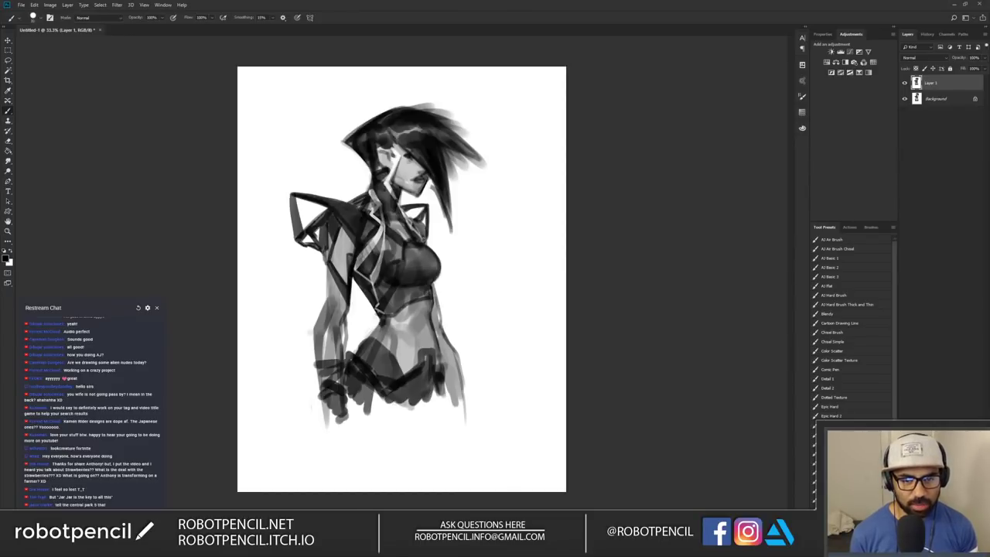
Step: Reinforce the dark outline along the front of the chest and darken the near upper arm on the mirrored canvas
left_click_drag(435, 254, 422, 236)
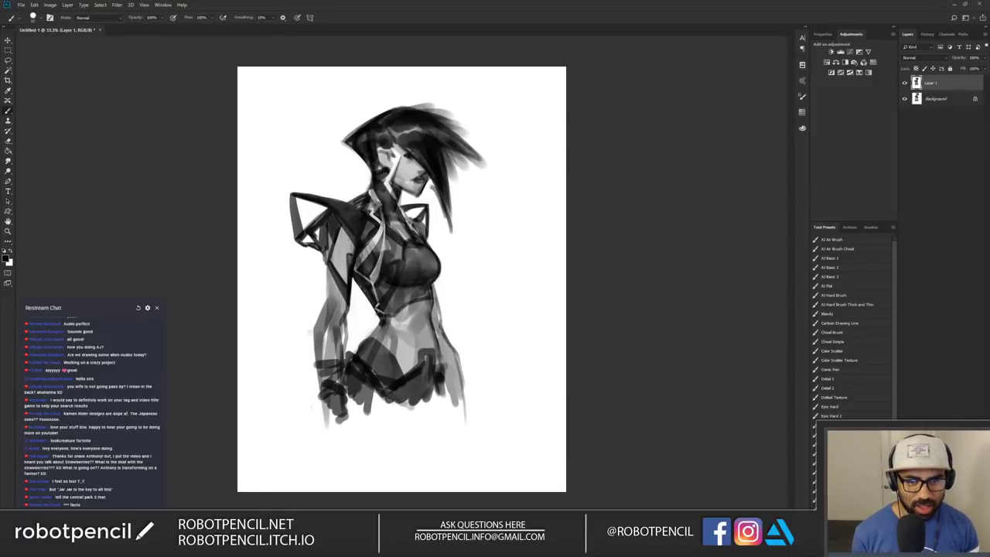
key("F2")
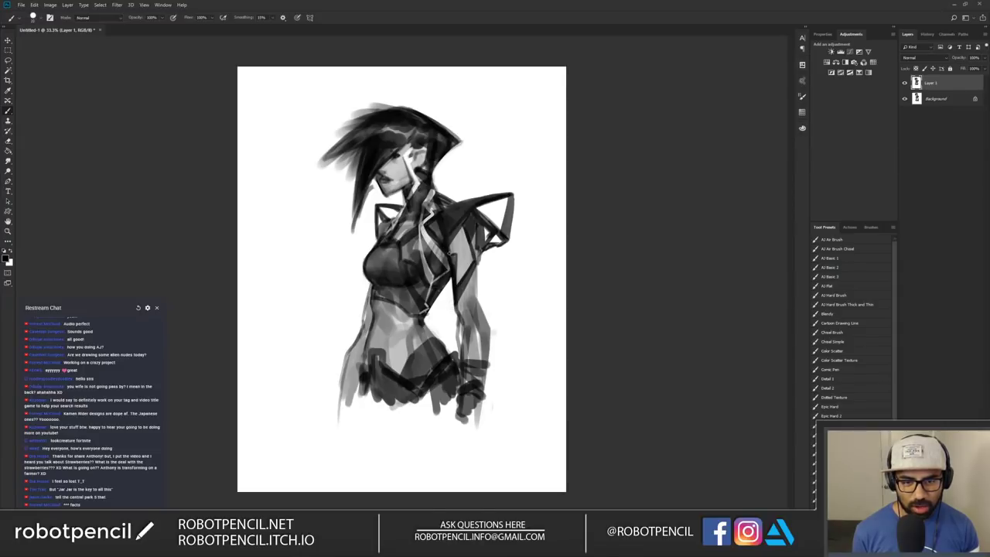
mouse_move(452, 238)
left_mouse_down()
mouse_move(452, 282)
mouse_move(469, 269)
mouse_move(464, 319)
left_mouse_up()
key("ctrl+shift+h")
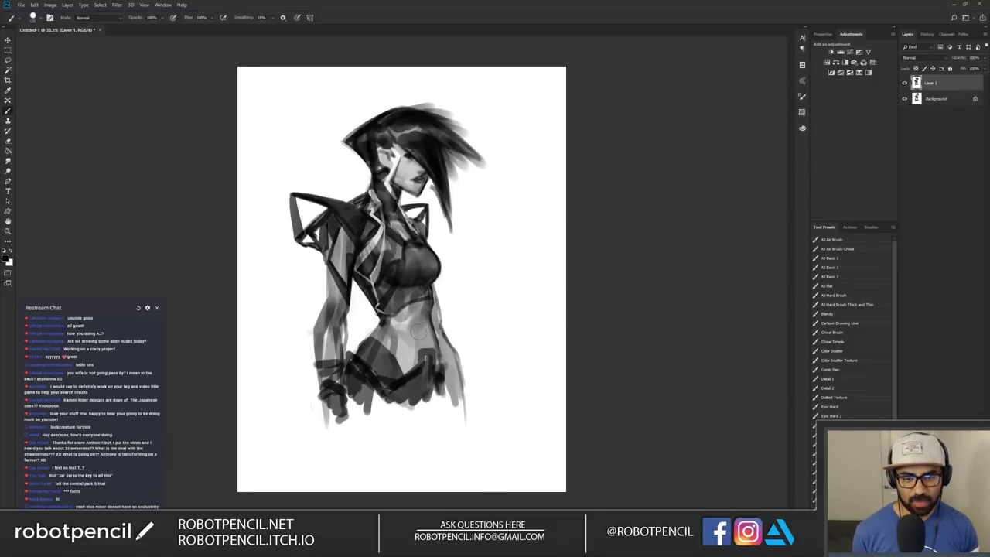
Step: Even out the midriff shading with mid greys sampled from the belly, covering the bare area beside the hip
left_click(424, 326, "alt")
mouse_move(411, 314)
left_mouse_down()
mouse_move(406, 334)
mouse_move(396, 321)
left_mouse_up()
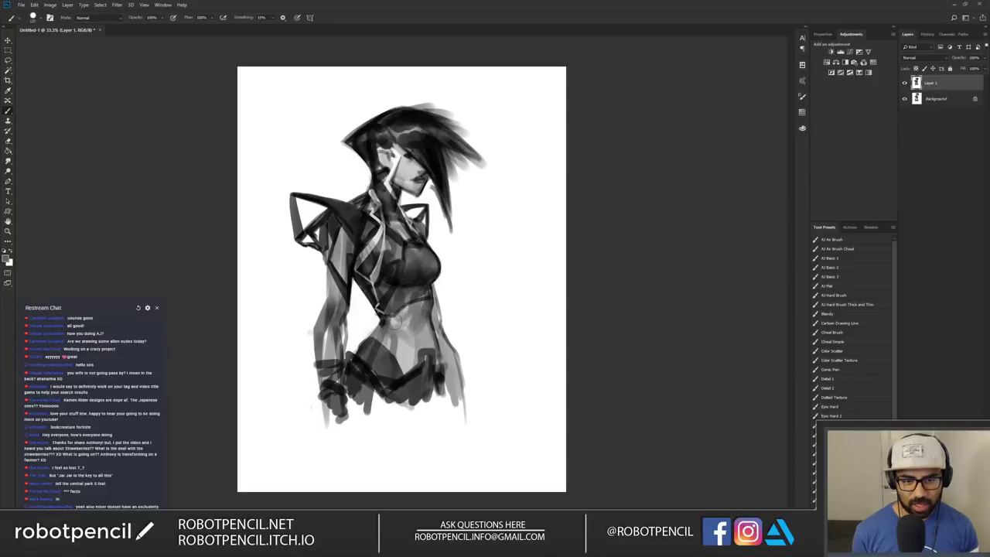
left_click(404, 339, "alt")
mouse_move(393, 358)
left_mouse_down()
mouse_move(382, 335)
mouse_move(390, 332)
left_mouse_up()
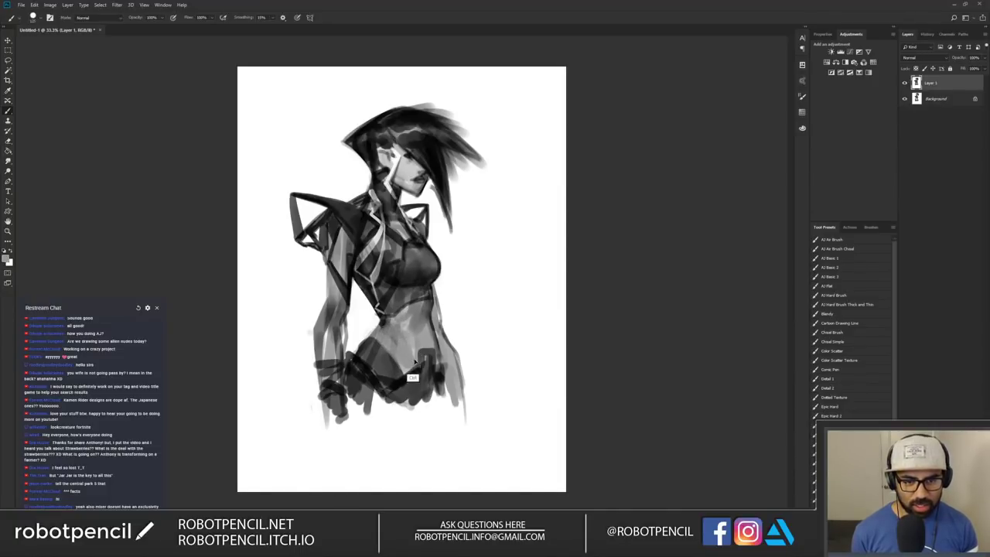
Step: Mirror the canvas, shade the belly beneath the bodice's lower edge with sampled greys and smudge it, and mirror back
key("ctrl+shift+h")
left_click(395, 300, "alt")
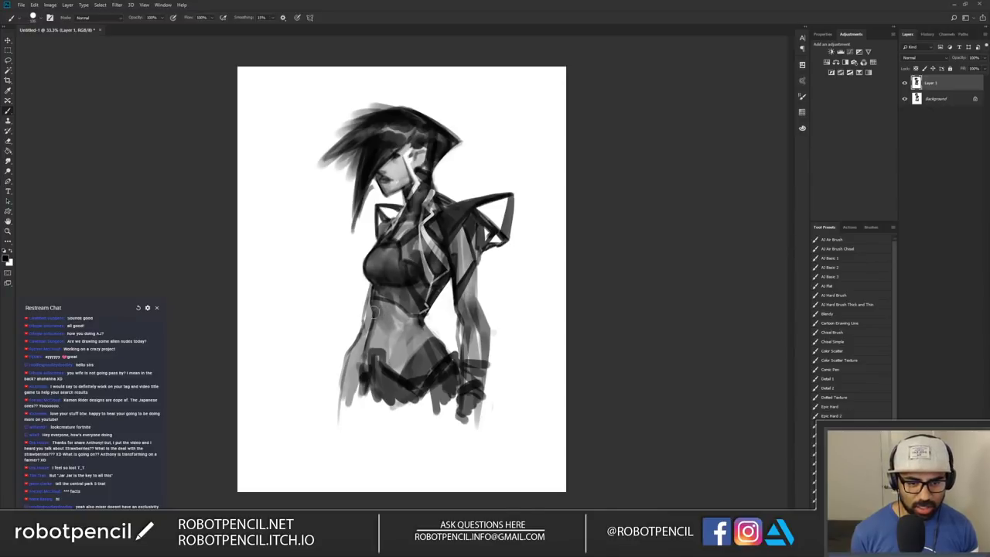
left_click_drag(380, 300, 401, 310)
left_click(397, 311, "alt")
left_click(394, 308, "alt")
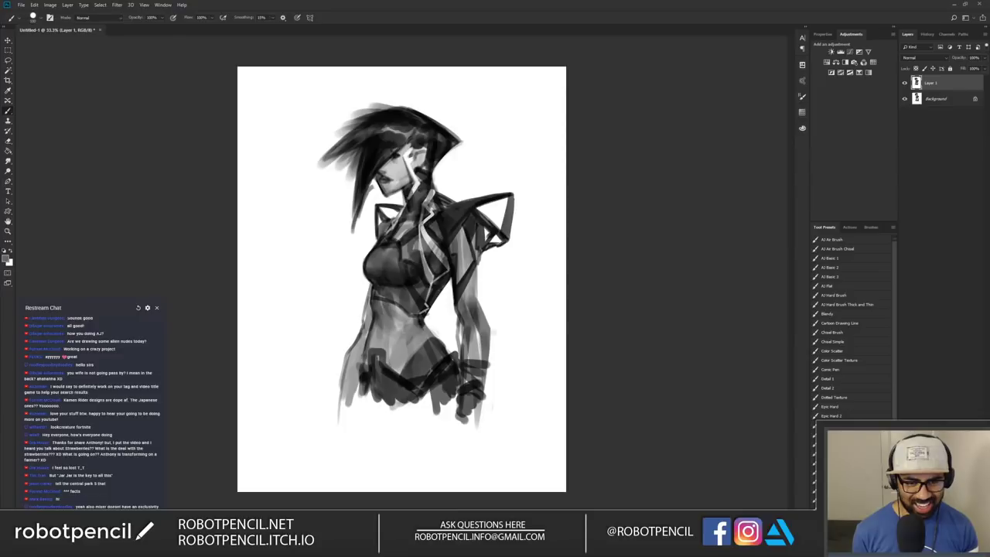
key("r")
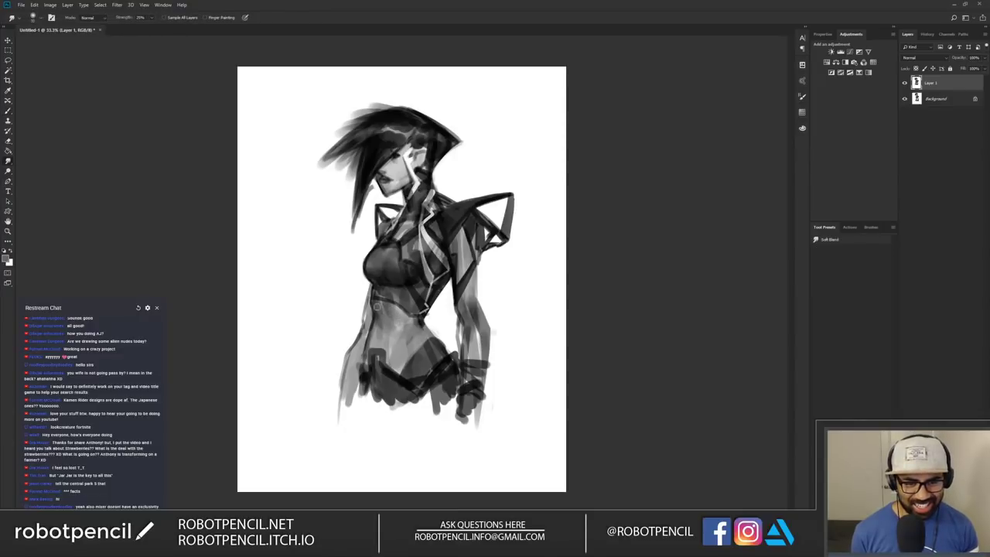
key("ctrl+shift+h")
key("b")
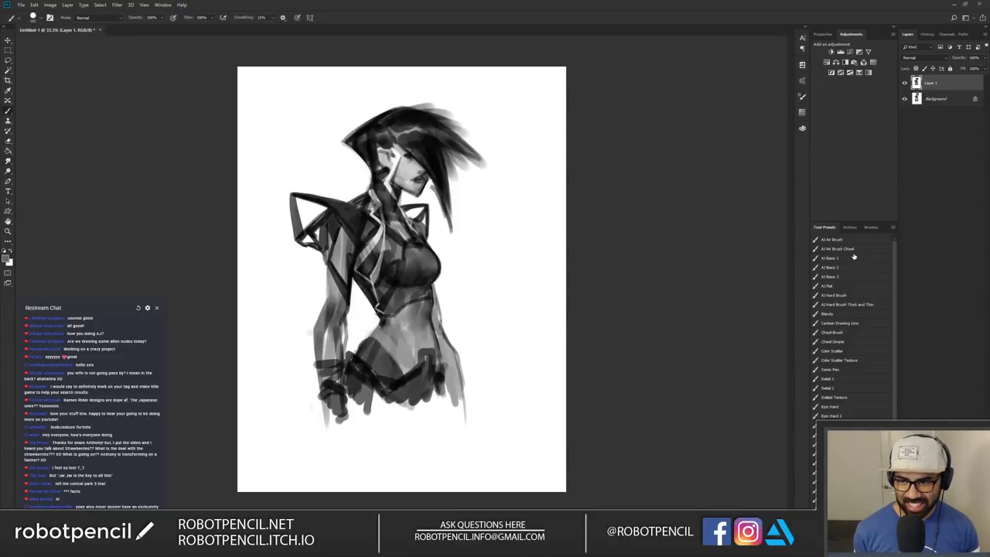
Step: Choose the AJ Basic 1 brush, paint soft dark strokes into the underside of the swept hair, and mirror the canvas
left_click(854, 259)
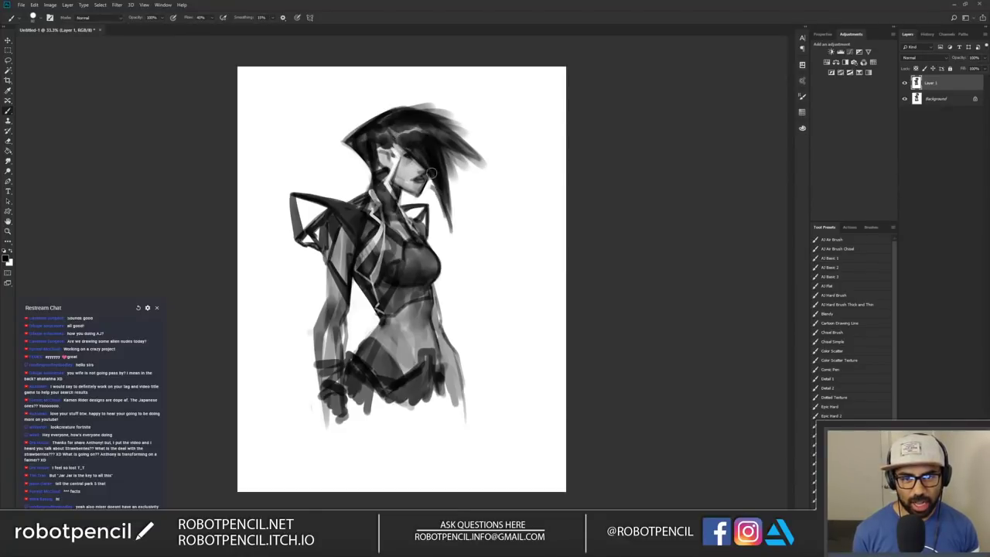
mouse_move(460, 192)
left_mouse_down()
mouse_move(434, 140)
mouse_move(463, 219)
mouse_move(434, 139)
left_mouse_up()
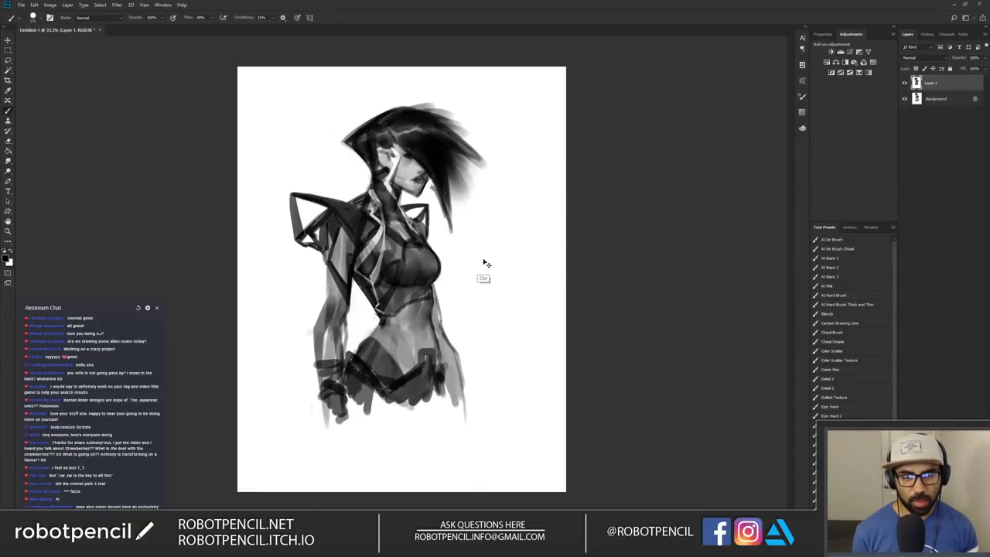
key("ctrl+f")
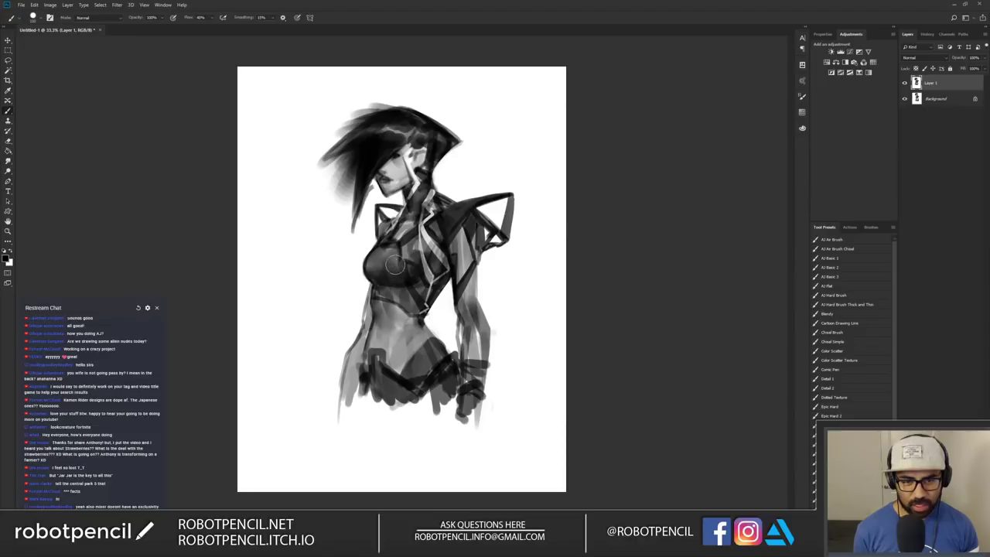
Step: Shade the chest with soft sampled dark tones to round its form, and mirror the canvas back
mouse_move(387, 267)
left_mouse_down()
mouse_move(392, 256)
mouse_move(405, 269)
left_mouse_up()
left_click(405, 258, "alt")
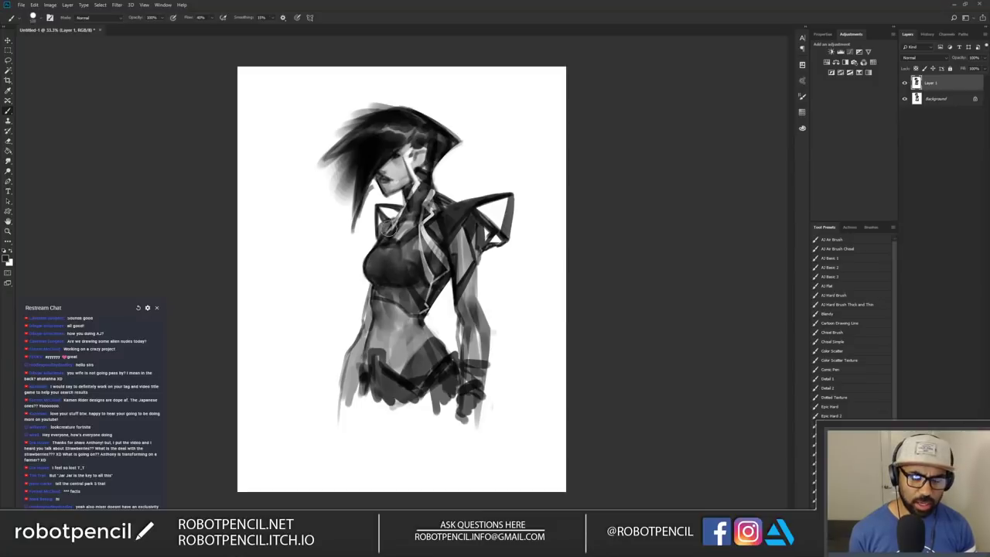
left_click_drag(378, 251, 371, 255)
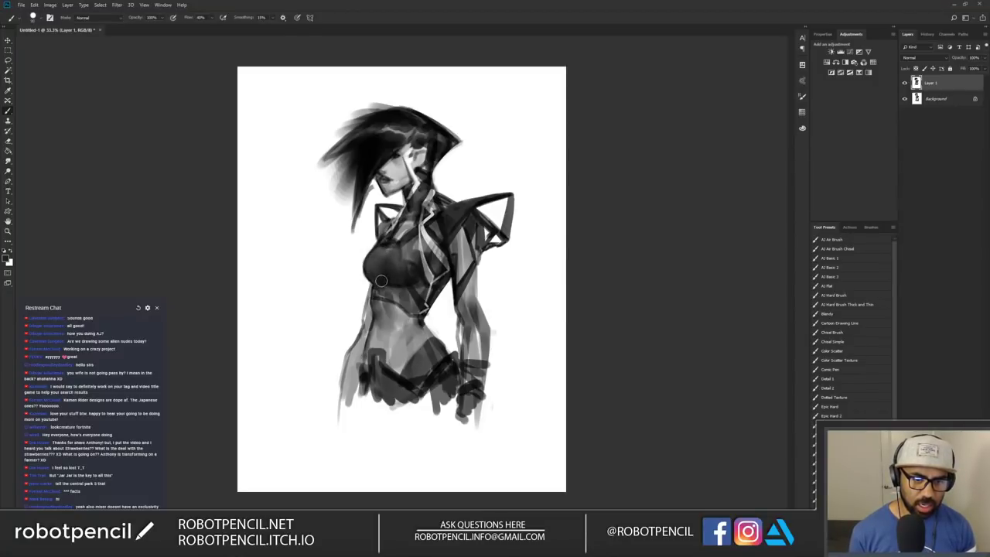
key("F2")
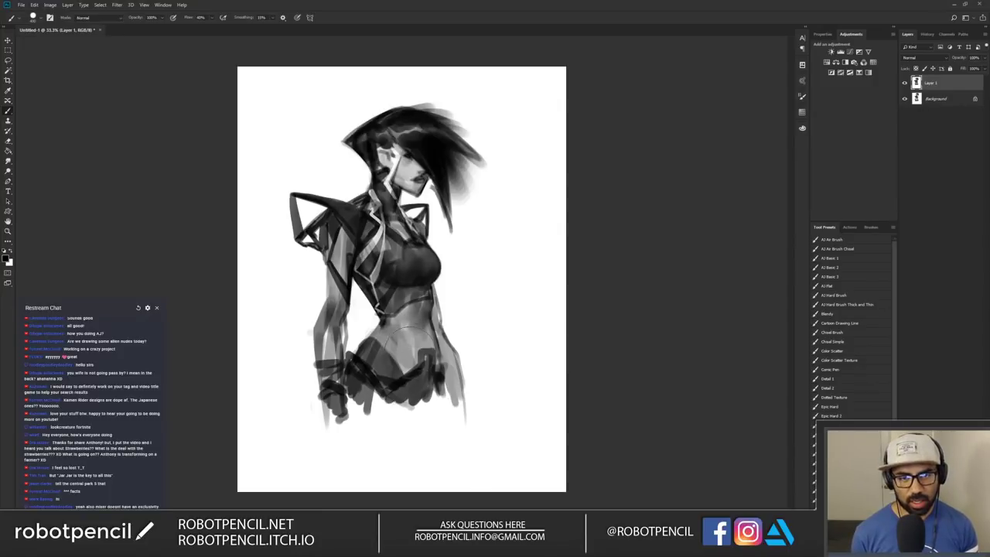
Step: Reduce the brush size and shade the near forearm from the elbow down to the wrist bands
key("bracketleft")
key("bracketleft")
key("bracketleft")
key("bracketleft")
key("bracketleft")
key("bracketleft")
key("bracketleft")
mouse_move(334, 311)
left_mouse_down()
mouse_move(329, 380)
mouse_move(331, 363)
left_mouse_up()
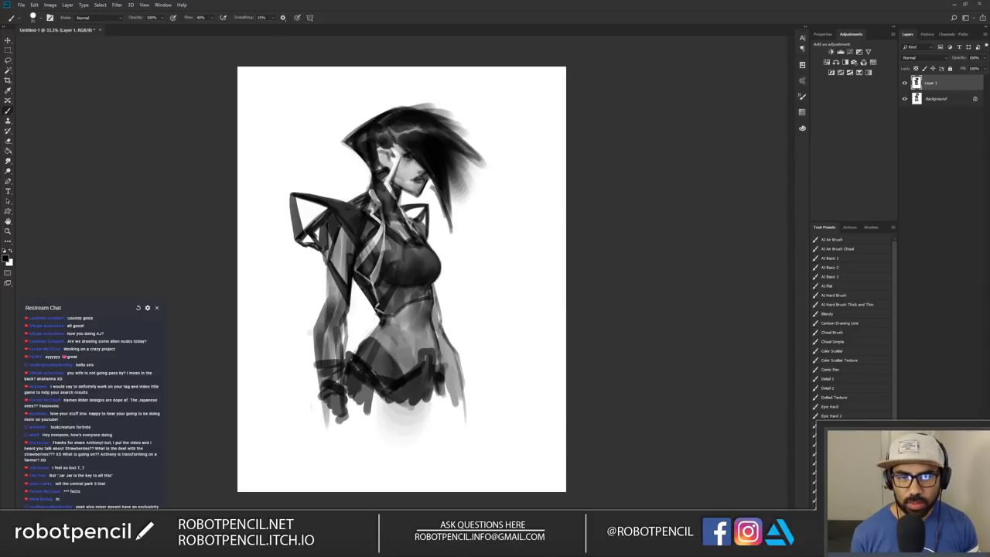
Step: Mirror the canvas, deepen the swept hair and its long front lock with black, and mirror back
left_click(415, 191, "alt")
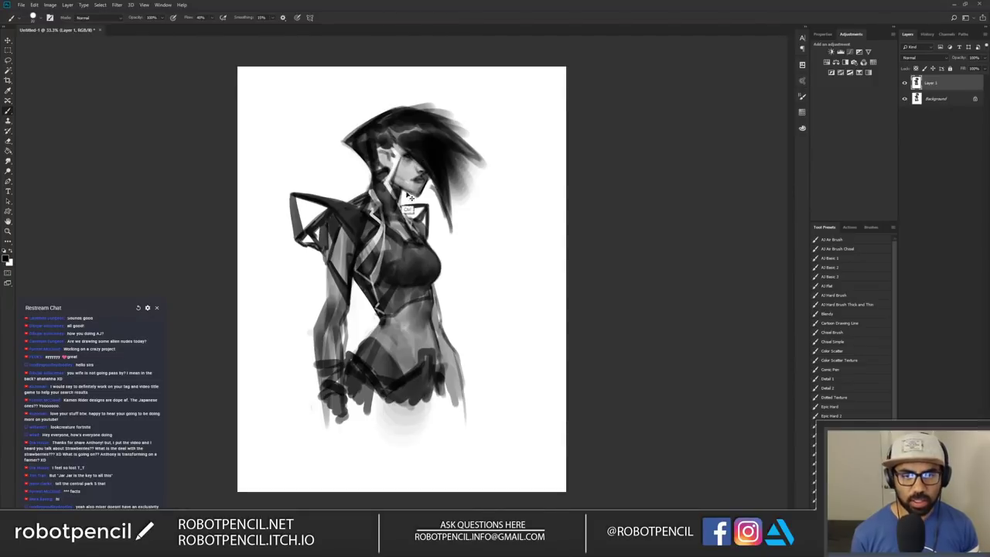
key("ctrl+shift+h")
left_click(408, 166, "alt")
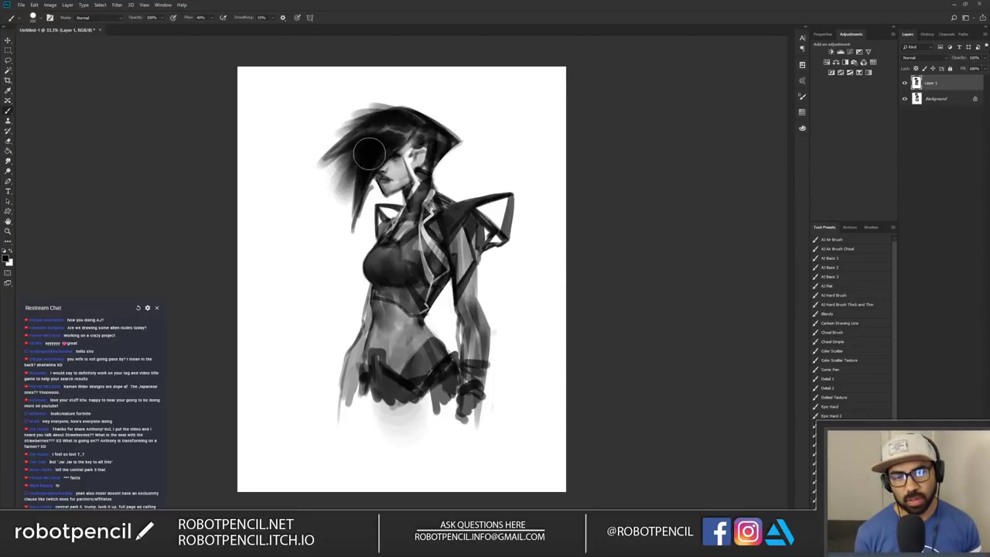
left_click_drag(361, 159, 351, 235)
key("ctrl+shift+h")
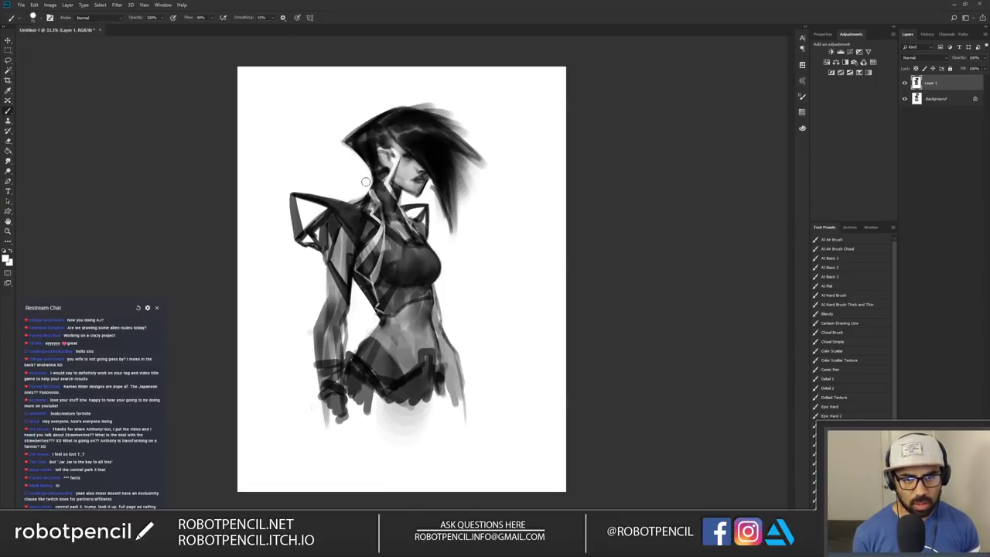
Step: Check the figure at small size and mirrored, and paint a soft light highlight across the chest with darker shading beneath it
key("z")
left_click(457, 272, "alt")
left_click(459, 278, "alt")
left_click(461, 288, "alt")
key("ctrl+shift+h")
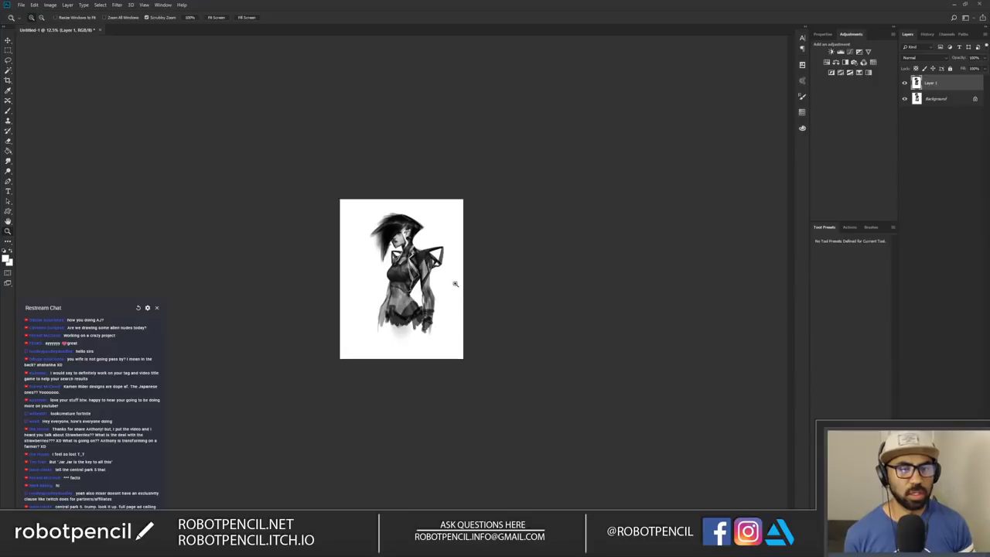
key("ctrl+plus")
key("ctrl+plus")
key("ctrl+plus")
key("ctrl+plus")
key("b")
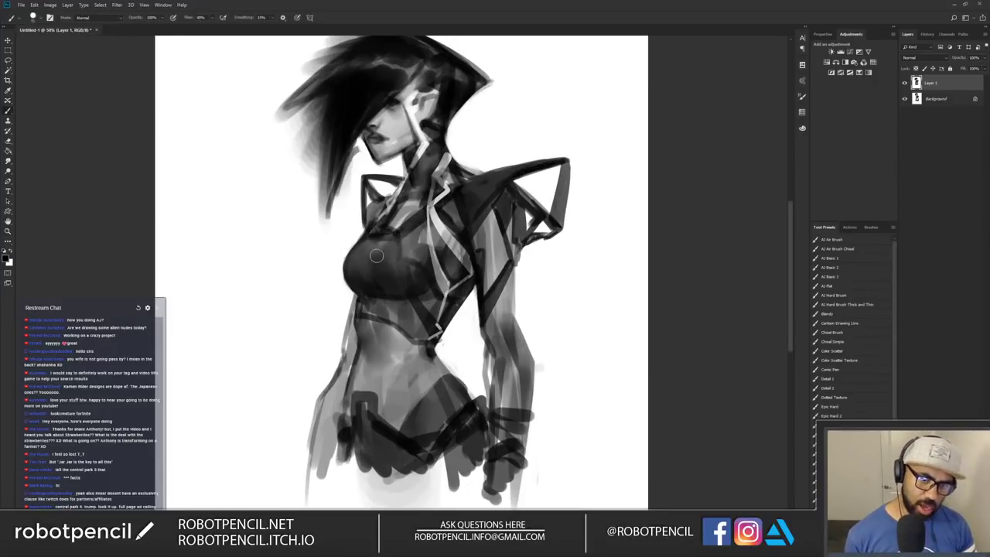
mouse_move(386, 256)
left_mouse_down()
mouse_move(375, 256)
mouse_move(410, 259)
mouse_move(403, 266)
mouse_move(379, 249)
mouse_move(409, 246)
mouse_move(375, 248)
mouse_move(387, 256)
mouse_move(414, 249)
mouse_move(379, 263)
mouse_move(410, 292)
mouse_move(408, 284)
left_mouse_up()
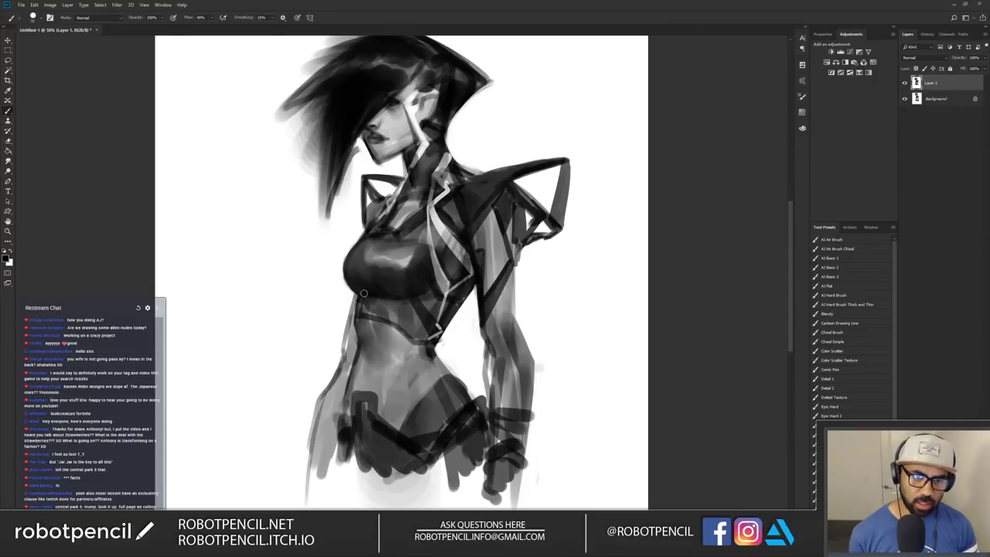
Step: Mirror the canvas and soften the chest highlight with sampled grey tones so it follows the rounded form
key("z")
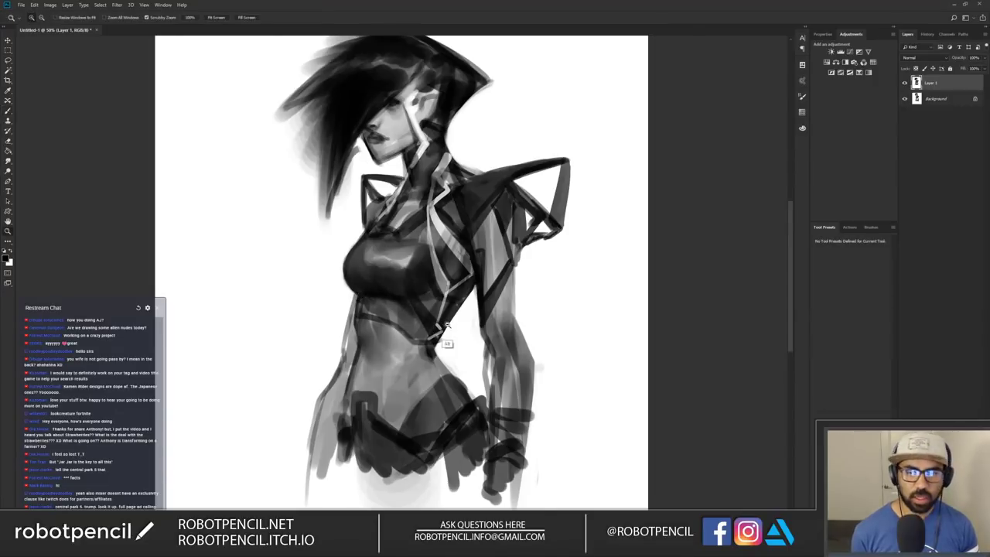
left_click(452, 318, "alt")
left_click(452, 319, "alt")
left_click(451, 318, "alt")
key("ctrl+shift+h")
left_click(462, 300)
left_click(461, 297)
key("b")
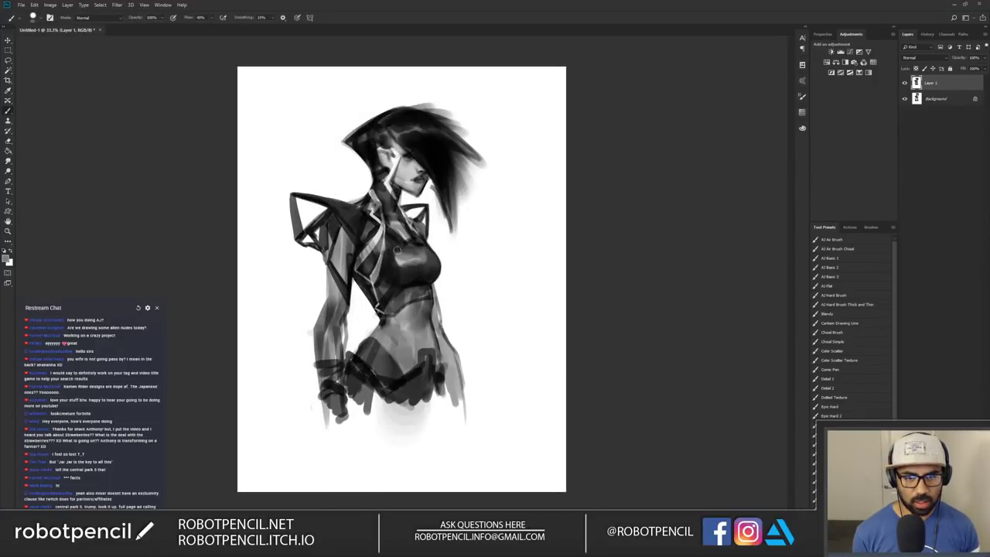
left_click(393, 269, "alt")
mouse_move(397, 267)
left_mouse_down()
mouse_move(433, 260)
mouse_move(438, 269)
mouse_move(414, 264)
mouse_move(424, 252)
left_mouse_up()
key("x")
left_click(429, 269, "alt")
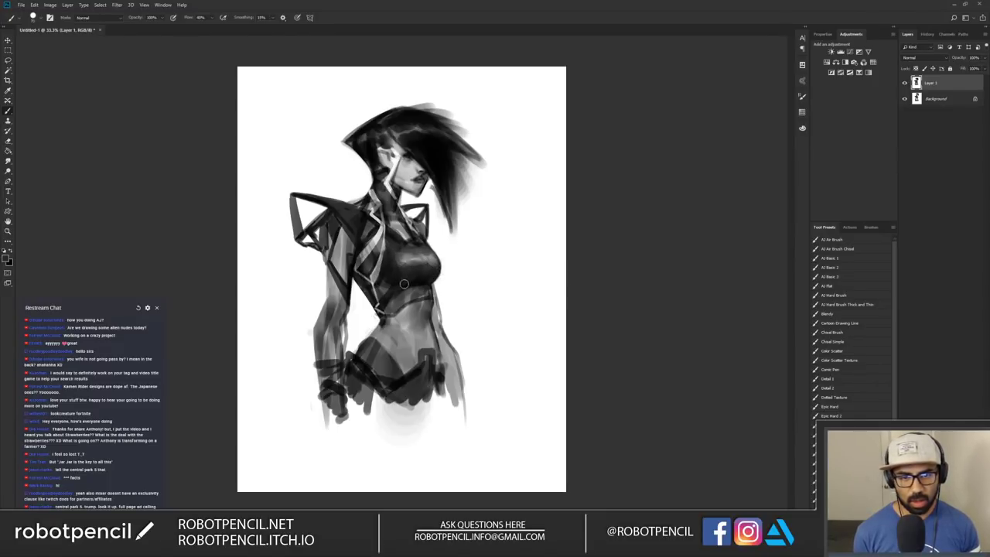
Step: Darken the band beneath the chest with black strokes and enlarge the brush
key("d")
mouse_move(409, 296)
left_mouse_down()
mouse_move(430, 294)
mouse_move(418, 290)
left_mouse_up()
key("bracketright")
key("bracketright")
key("bracketright")
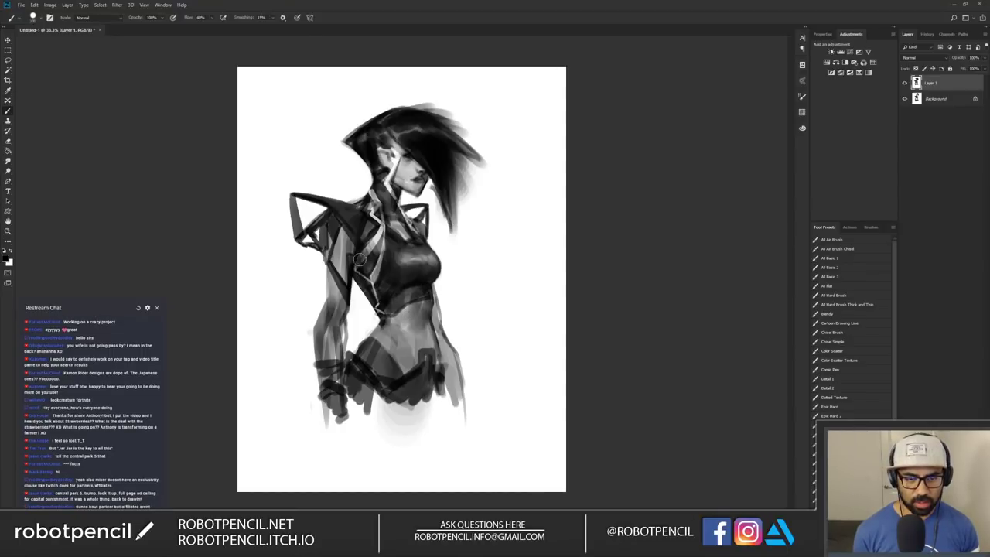
Step: Mirror the canvas back and check the whole figure at reduced size
key("z")
left_click(443, 297, "alt")
left_click(448, 318, "alt")
key("ctrl+shift+h")
key("b")
key("z")
left_click(542, 270)
left_click(541, 271)
left_click(541, 270)
key("b")
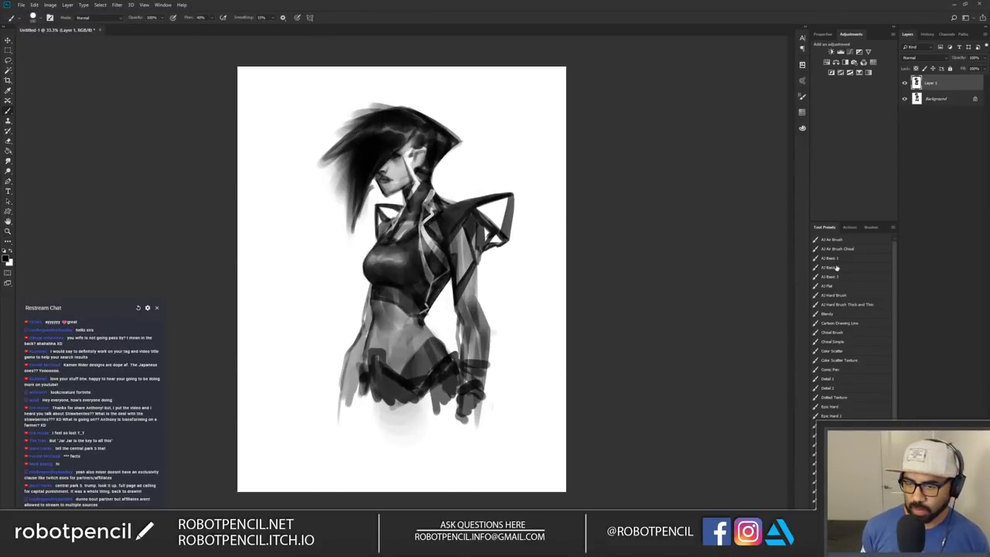
Step: With the AJ Basic 2 brush in white, brighten the jagged trim along the open collar and lapel
left_click(831, 267)
key("x")
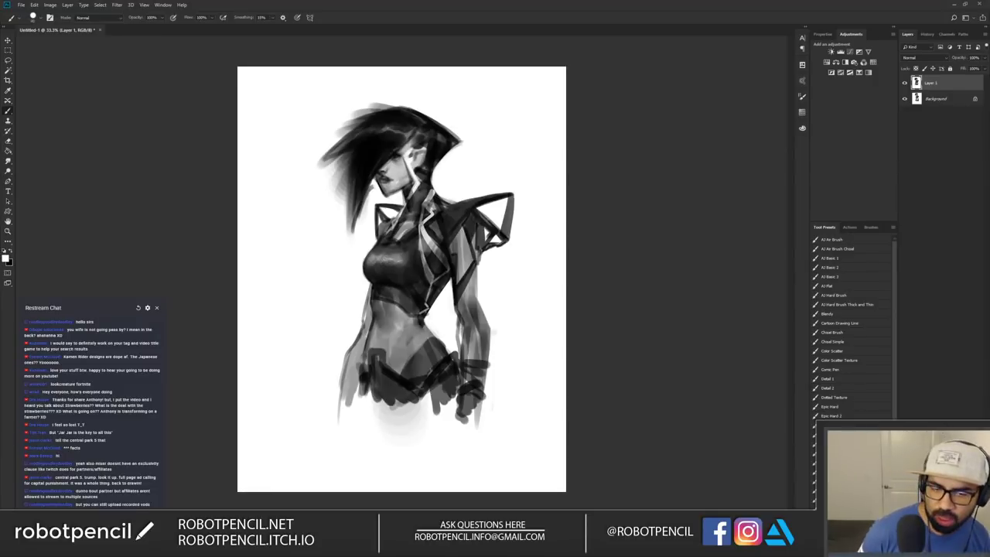
key("x")
key("x")
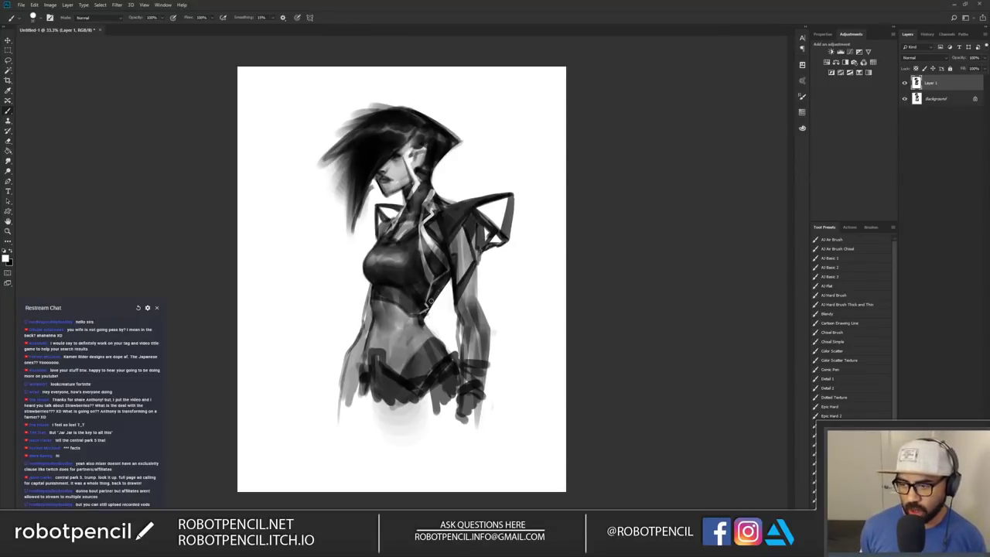
key("z")
left_click(467, 273)
key("b")
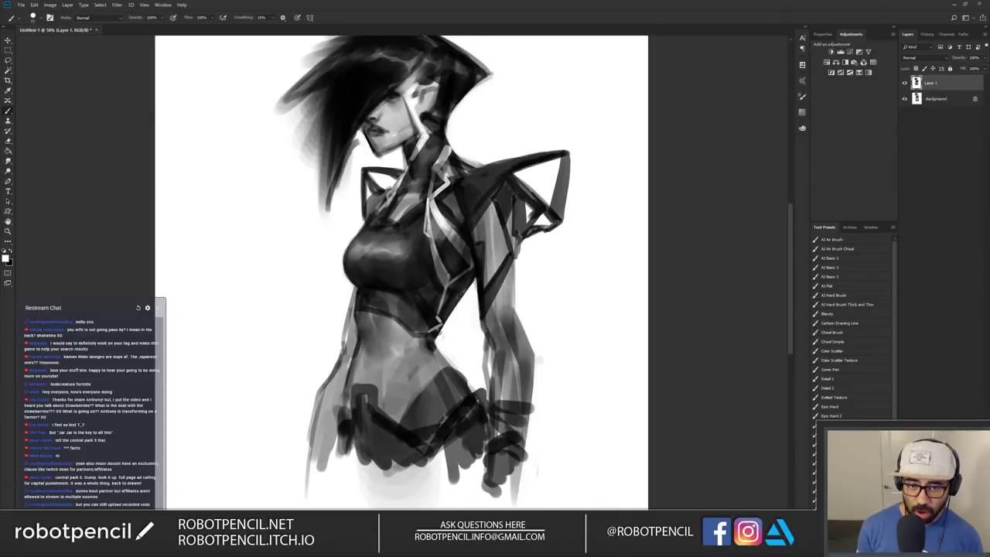
left_click_drag(428, 233, 429, 215)
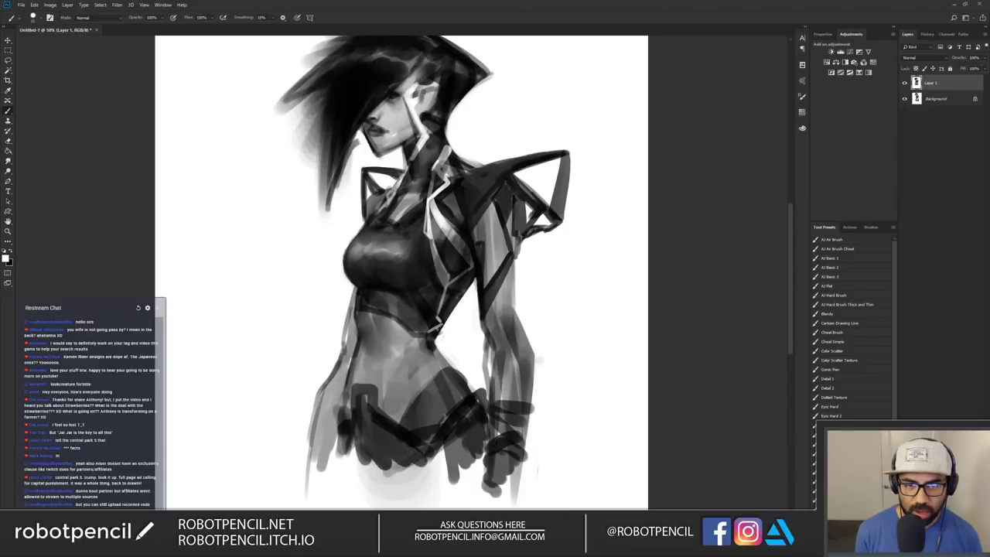
mouse_move(436, 171)
left_mouse_down()
mouse_move(438, 160)
mouse_move(443, 174)
left_mouse_up()
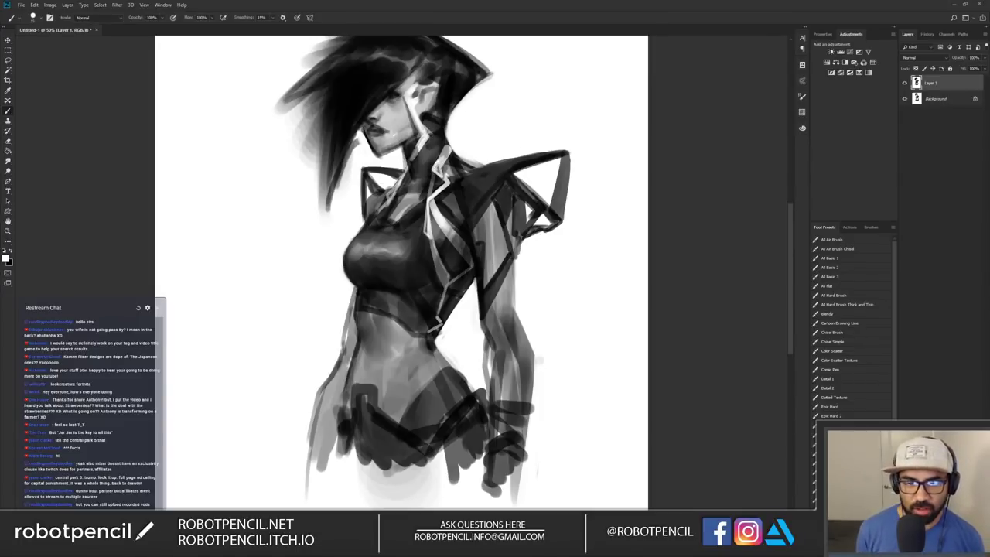
Step: Sharpen the angular white streak running from the temple down the jaw with white strokes
key("x")
key("x")
mouse_move(417, 125)
left_mouse_down()
mouse_move(419, 146)
mouse_move(420, 133)
left_mouse_up()
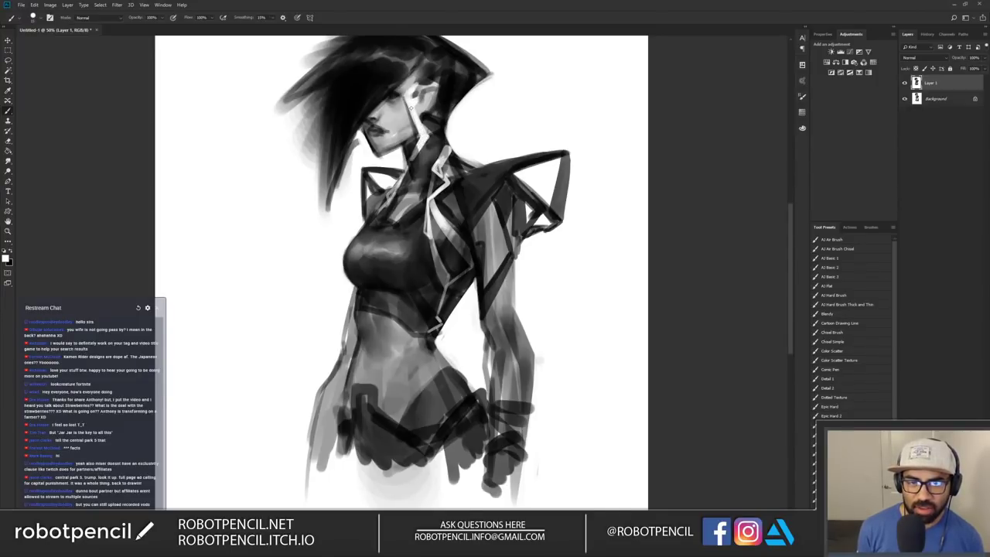
left_click_drag(405, 96, 417, 128)
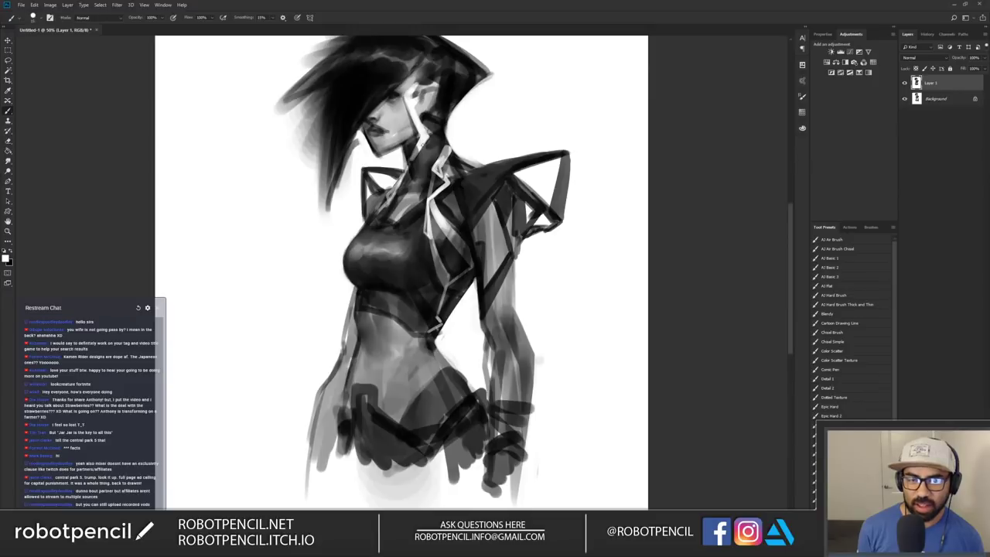
Step: Mirror the canvas and extend the white face streak diagonally into the hair above the ear
key("ctrl+h")
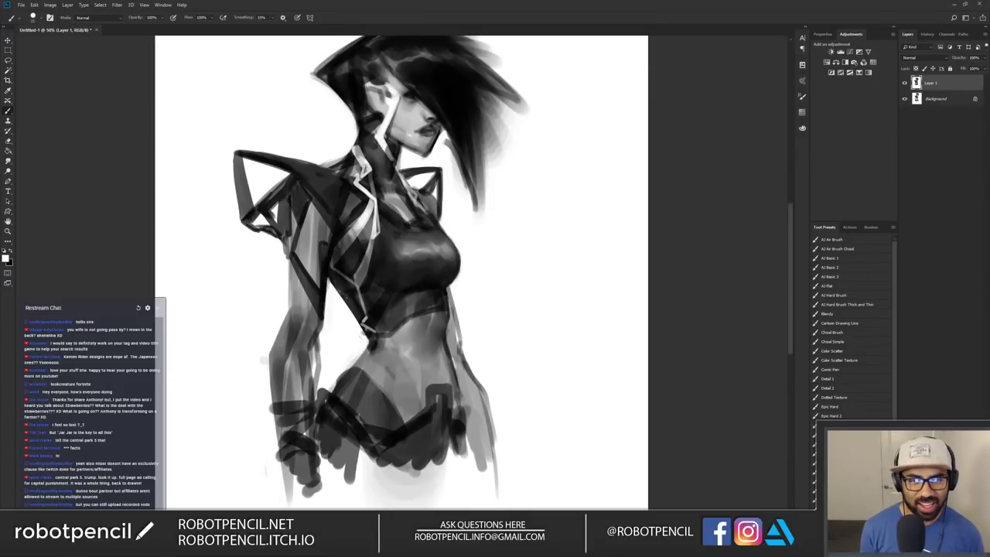
key("x")
left_click_drag(375, 69, 398, 94)
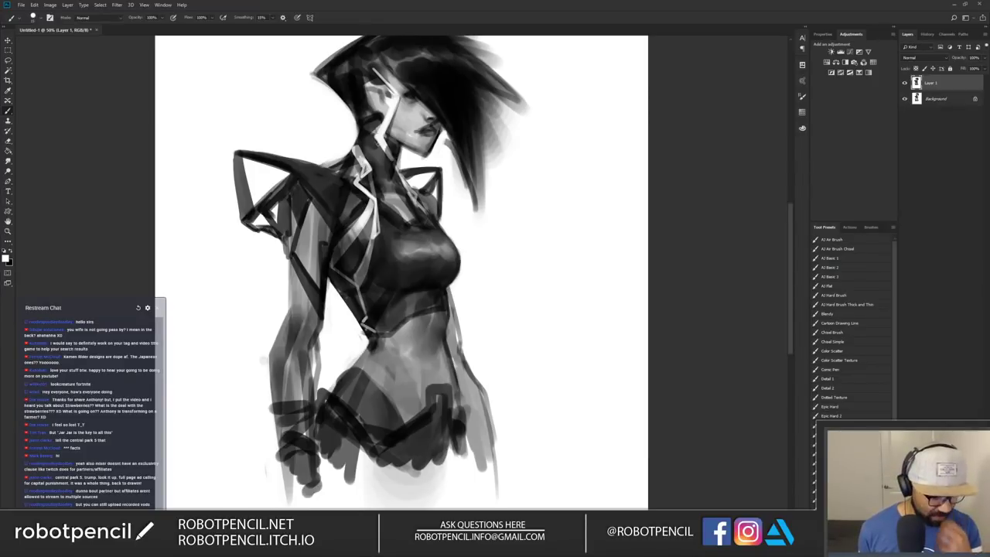
left_click_drag(505, 144, 523, 213, "space")
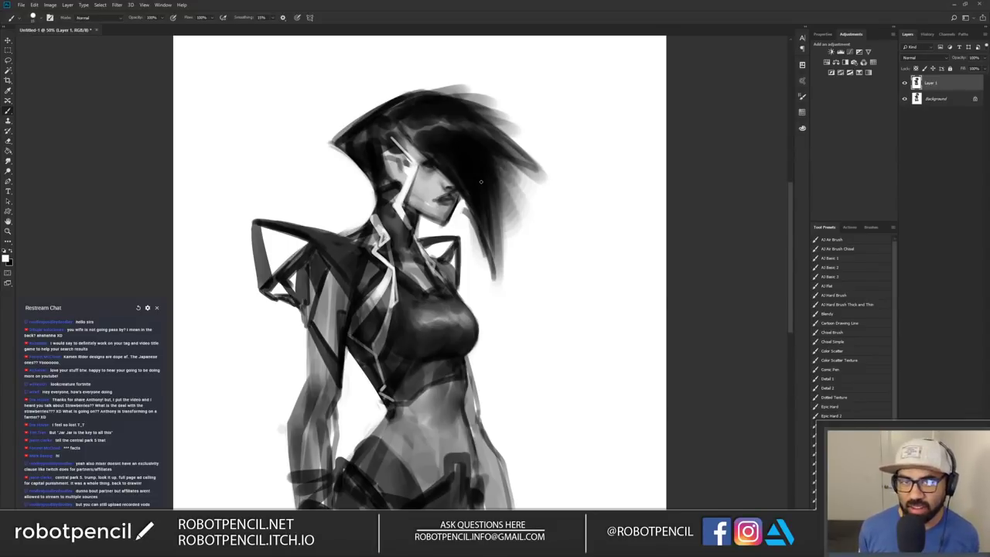
mouse_move(392, 138)
left_mouse_down()
mouse_move(397, 126)
mouse_move(401, 157)
mouse_move(397, 130)
left_mouse_up()
key("x")
key("x")
key("ctrl+alt+z")
key("ctrl+alt+z")
key("ctrl+alt+z")
Step: With a smaller white brush, paint a thin jagged line from the temple up through the hair to the crown
key("bracketleft")
left_click_drag(398, 129, 398, 141)
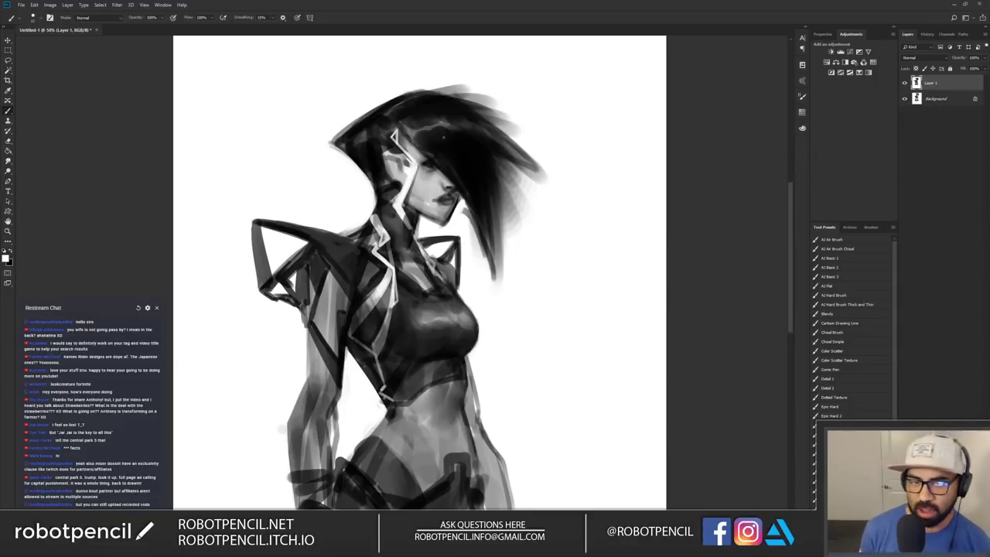
left_click_drag(397, 130, 401, 103)
key("ctrl+z")
key("ctrl+z")
Step: Mirror the canvas back and compare the figure at small size and in both orientations
key("z")
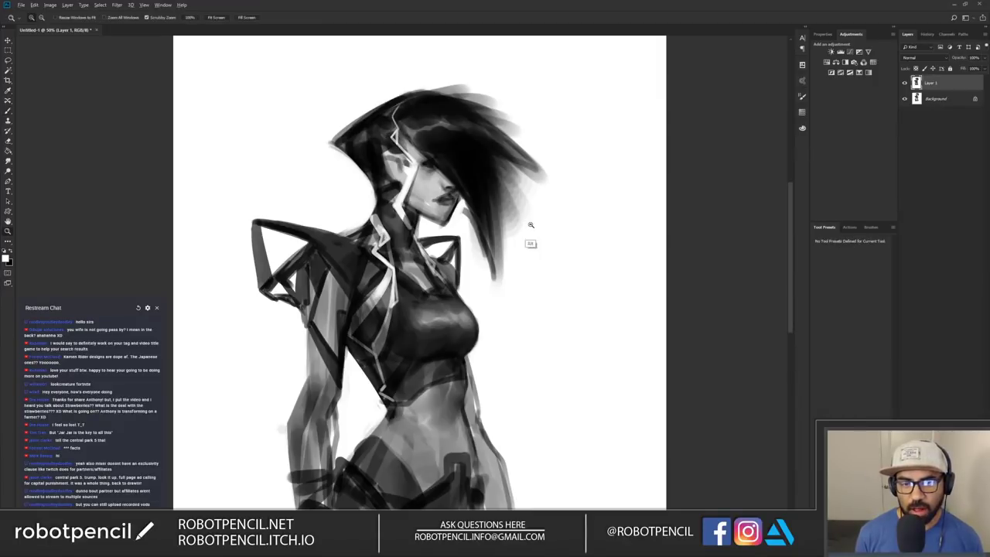
left_click(530, 224, "alt")
left_click(534, 220, "alt")
key("ctrl+shift+h")
key("b")
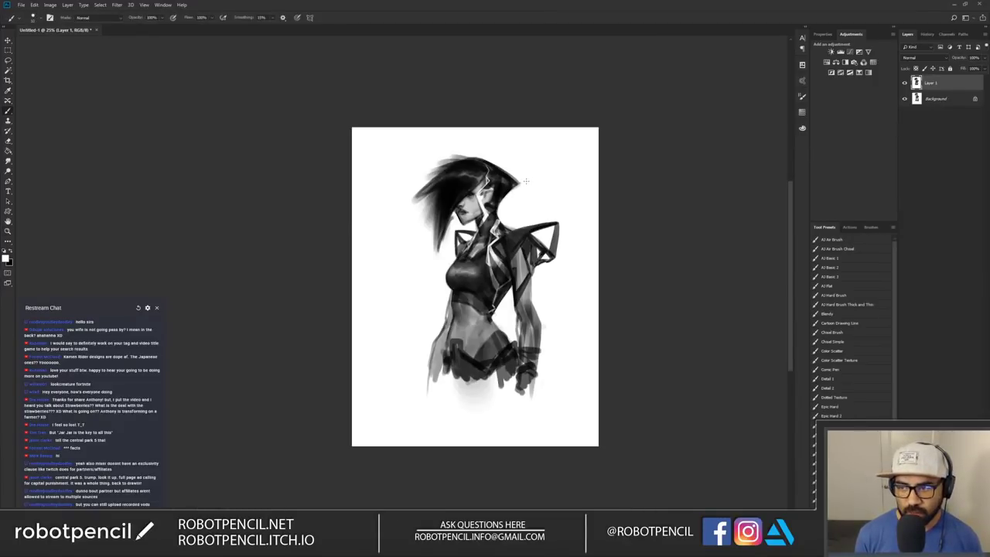
key("ctrl+plus")
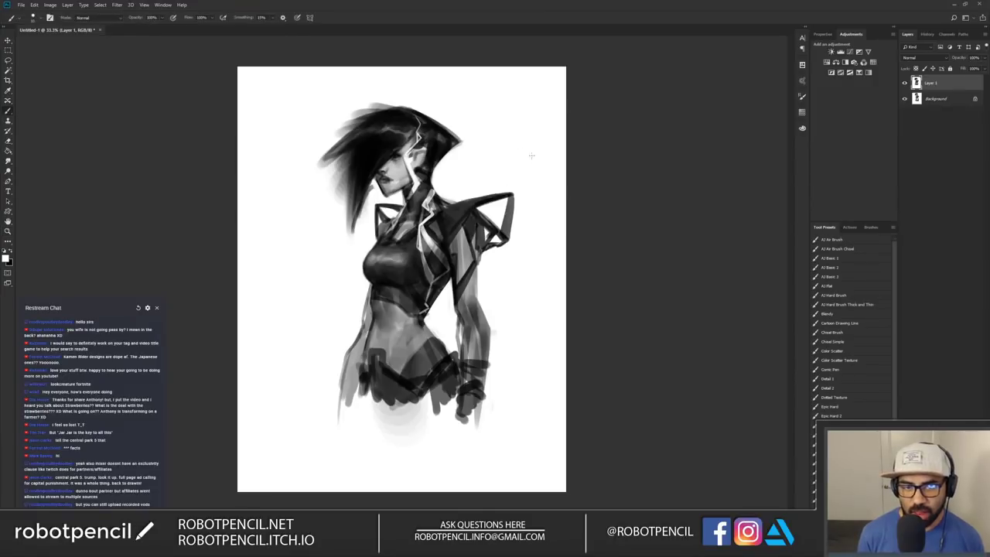
key("ctrl+plus")
key("ctrl+shift+h")
key("ctrl+shift+h")
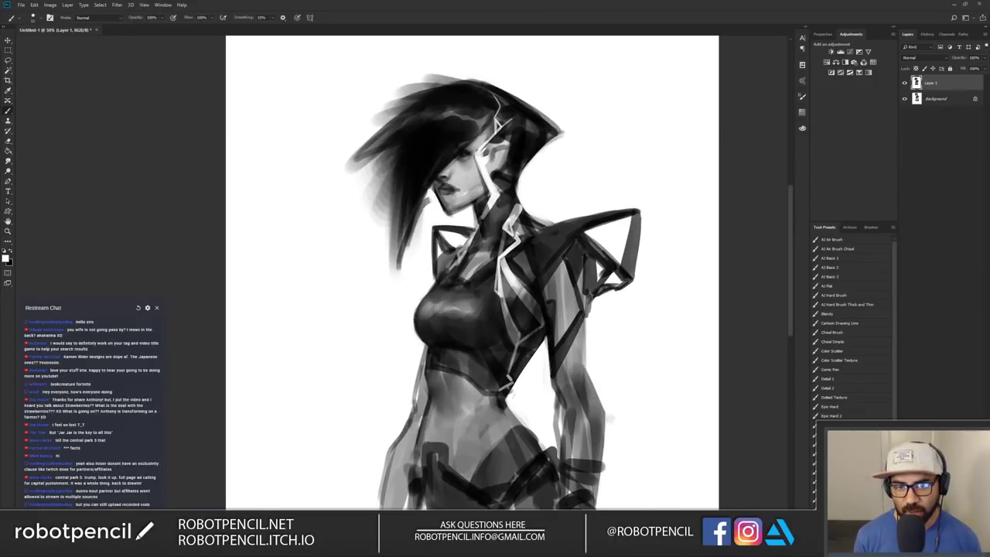
key("ctrl+shift+h")
key("ctrl+shift+h")
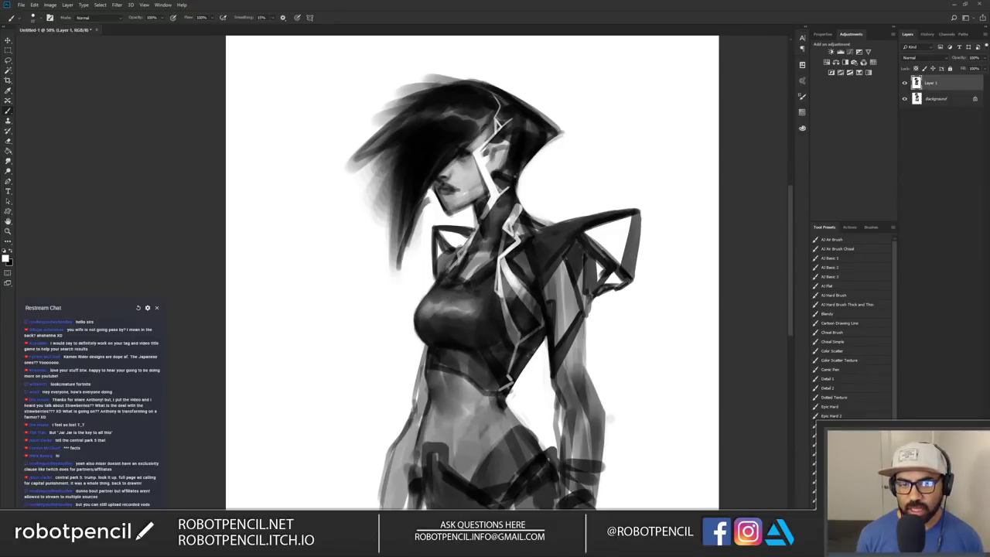
Step: Check the figure mirrored, then paint black hair strands beside the chin with a larger brush
key("ctrl+shift+h")
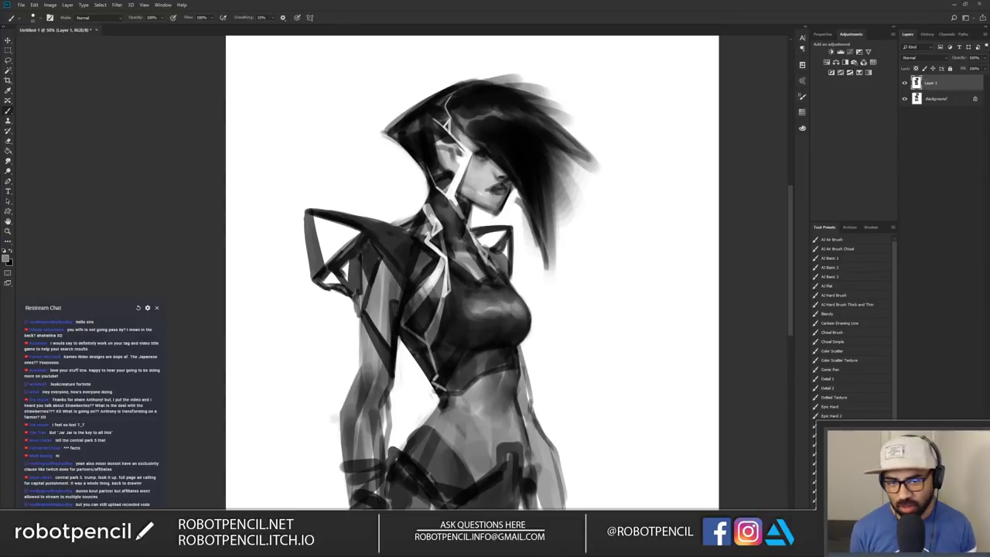
key("ctrl+shift+h")
key("d")
key("bracketright")
key("bracketright")
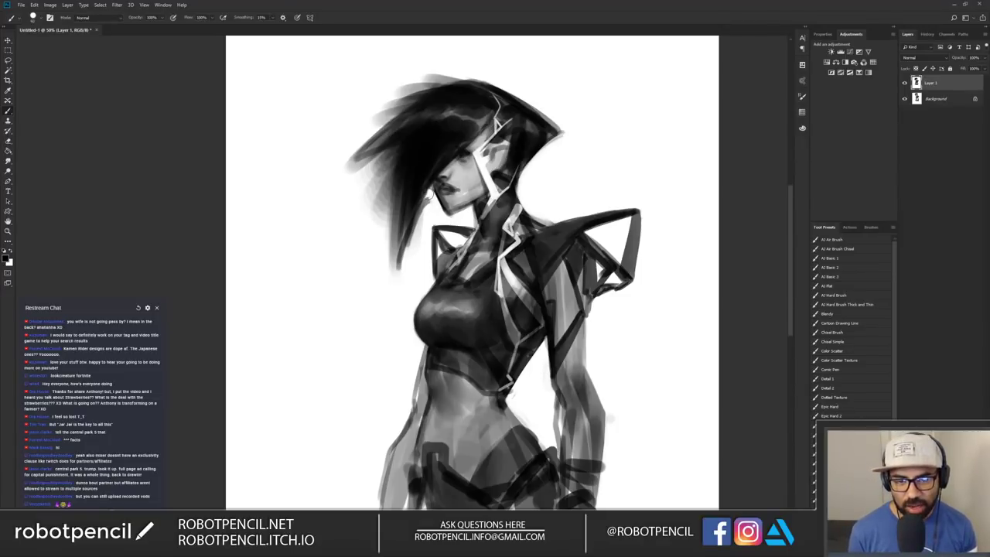
mouse_move(430, 189)
left_mouse_down()
mouse_move(426, 208)
mouse_move(439, 208)
left_mouse_up()
Step: Check the figure at small size and mirror the canvas, focusing on the head and chest
key("z")
left_click(444, 236, "alt")
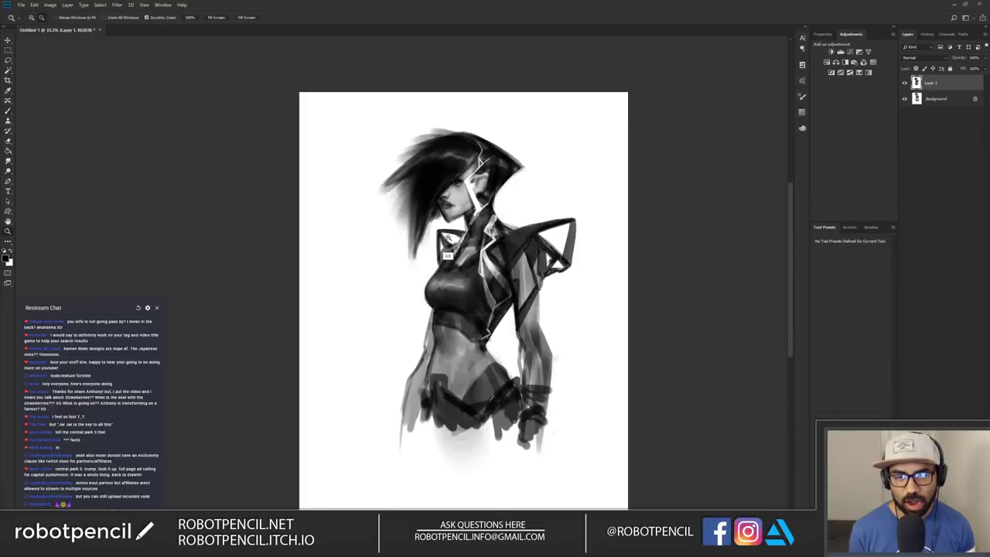
left_click(444, 237, "alt")
key("ctrl+f")
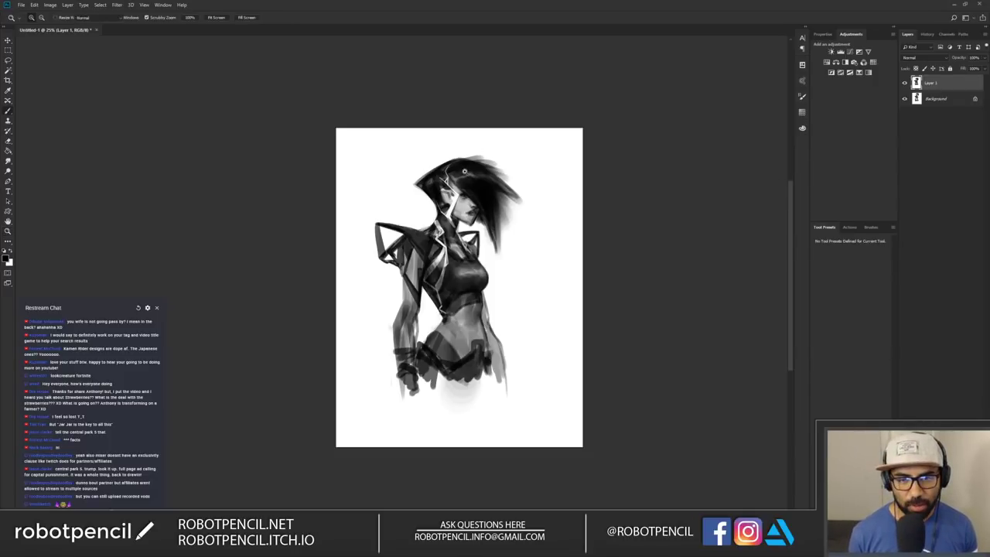
left_click(471, 176)
left_click(471, 176)
left_click(472, 176)
key("b")
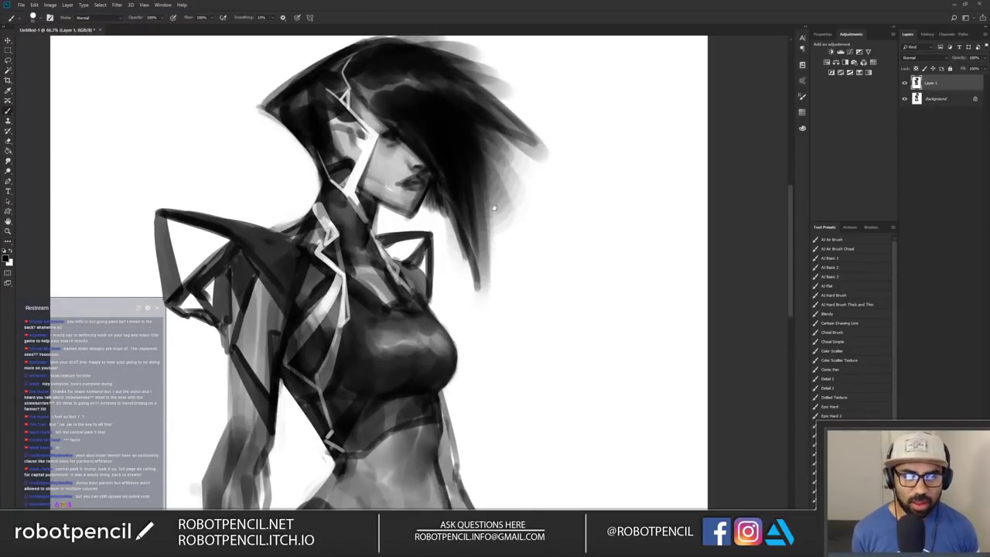
Step: Sample the hair's black and try thin strands sweeping from the temple across the face with a smaller brush
left_click_drag(469, 188, 522, 213)
left_click(477, 159, "alt")
key("bracketleft")
key("bracketleft")
key("bracketleft")
left_click_drag(423, 137, 437, 156)
key("ctrl+z")
left_click_drag(415, 116, 469, 195)
key("ctrl+z")
left_click_drag(412, 121, 458, 191)
key("ctrl+z")
key("ctrl+shift+z")
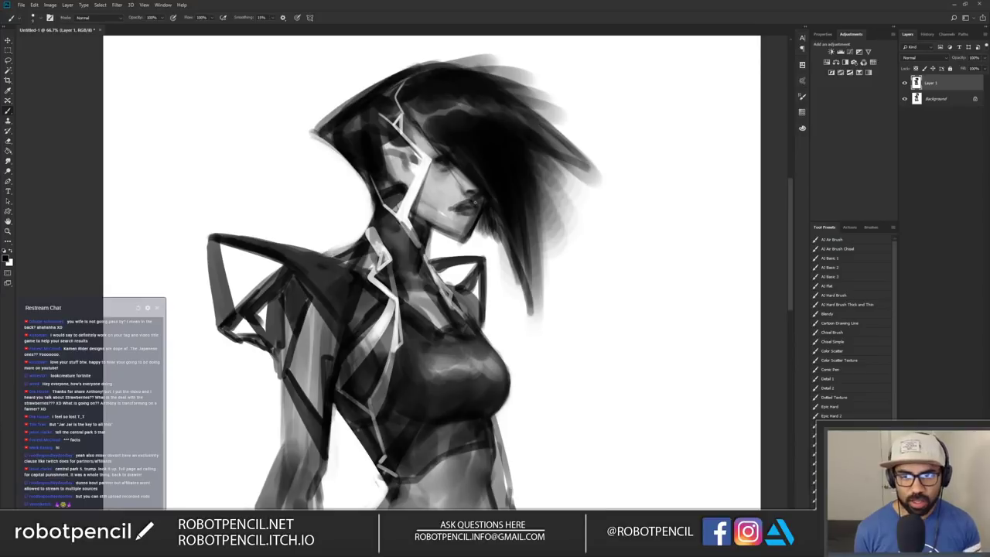
Step: Draw fine black stray hairs below the long front lock and over the white streak at the temple
mouse_move(528, 167)
left_mouse_down()
mouse_move(542, 286)
mouse_move(522, 351)
left_mouse_up()
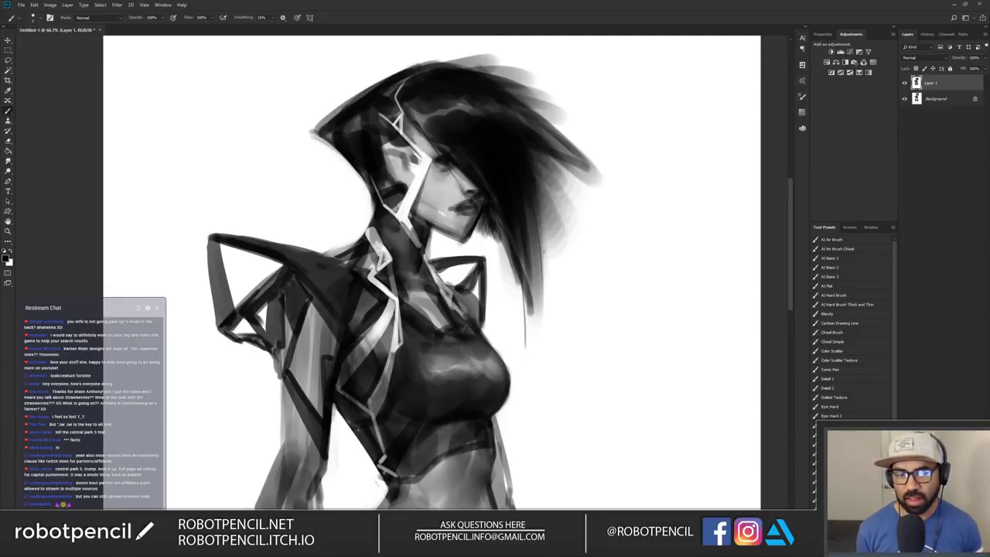
left_click_drag(417, 127, 433, 161)
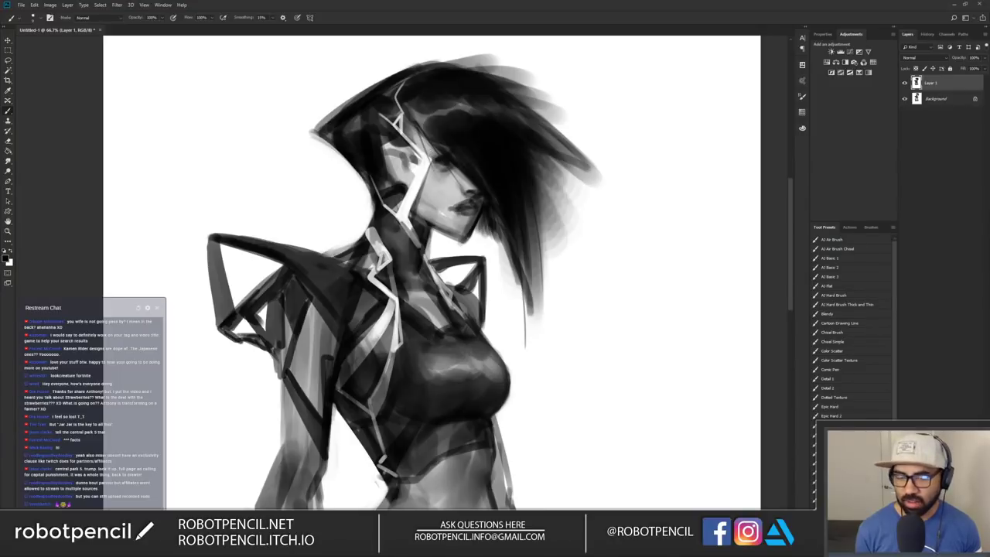
left_click_drag(413, 127, 418, 150)
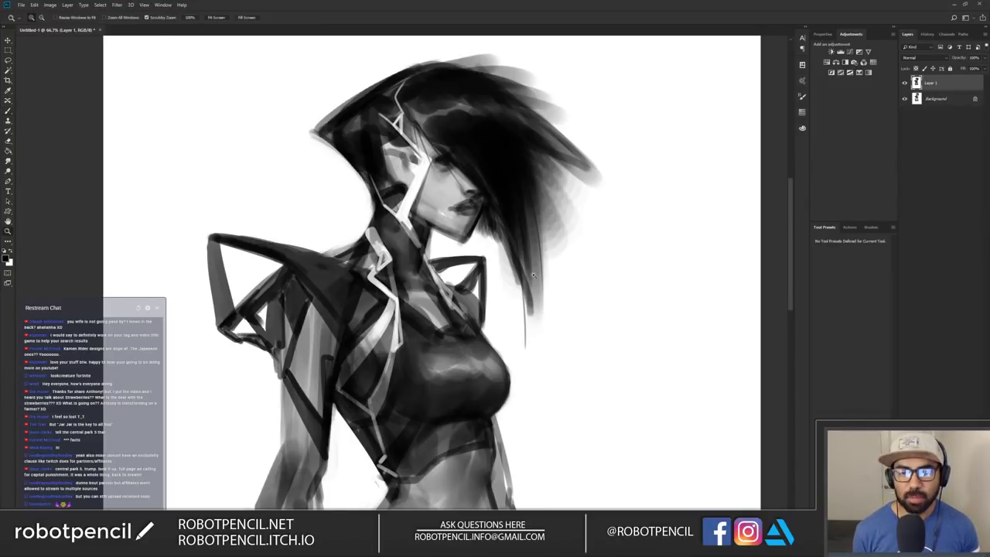
Step: Check the hair and face at reduced size with the canvas mirrored
left_click(537, 272, "ctrl+alt")
left_click(537, 271, "ctrl+alt")
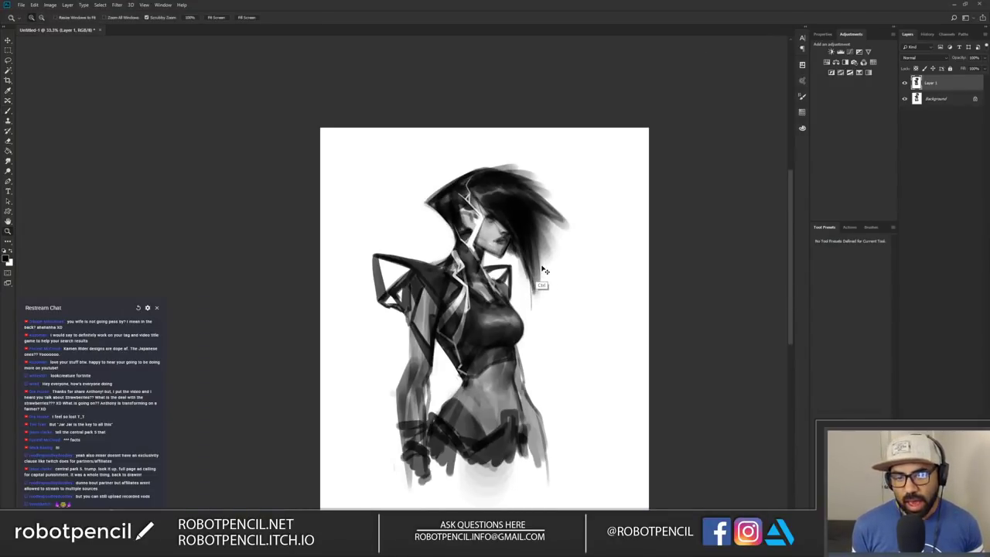
key("ctrl+f")
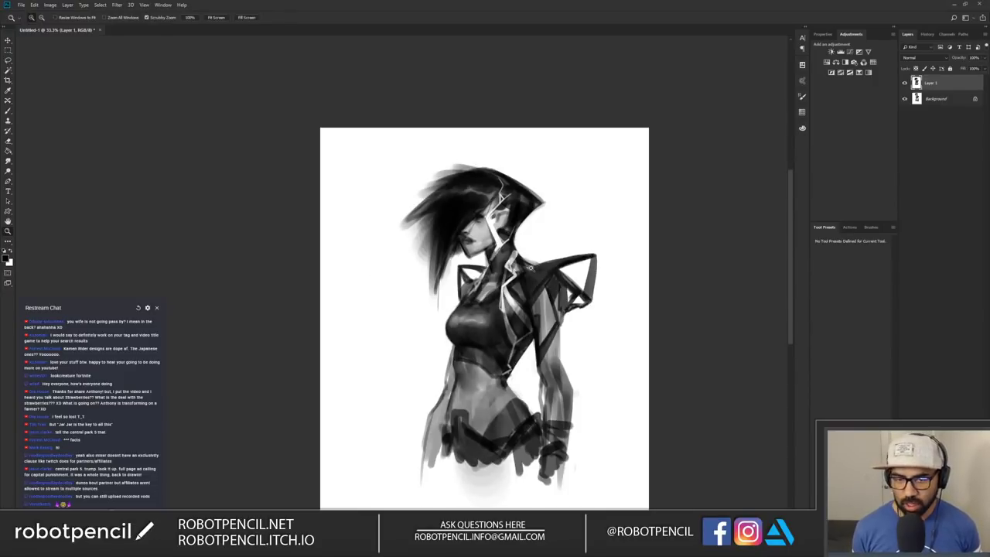
left_click(491, 212)
key("b")
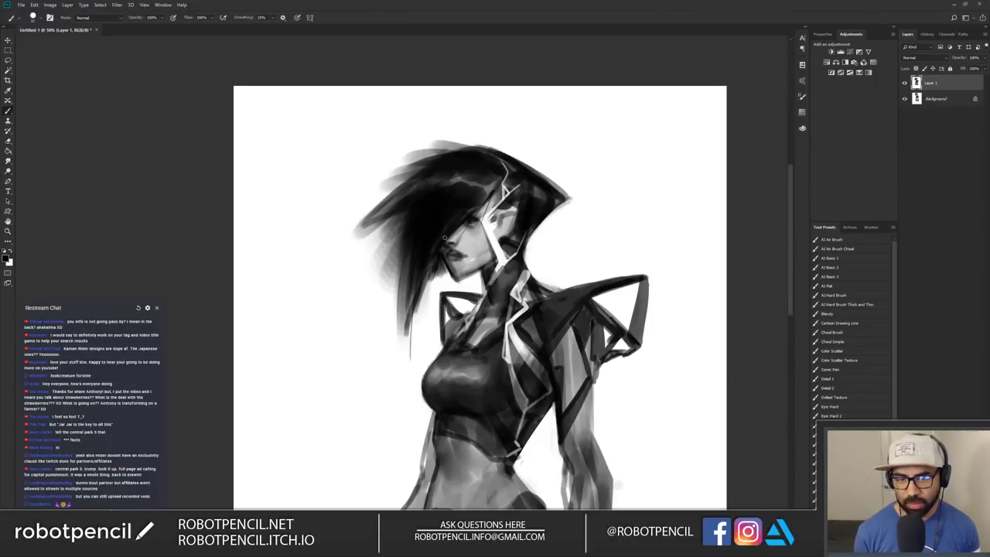
Step: Enlarge the brush, mirror the canvas and sample the background white beside the hair
key("bracketright")
key("bracketright")
key("bracketright")
key("bracketright")
key("bracketright")
key("bracketright")
key("bracketright")
key("bracketright")
key("bracketright")
key("bracketright")
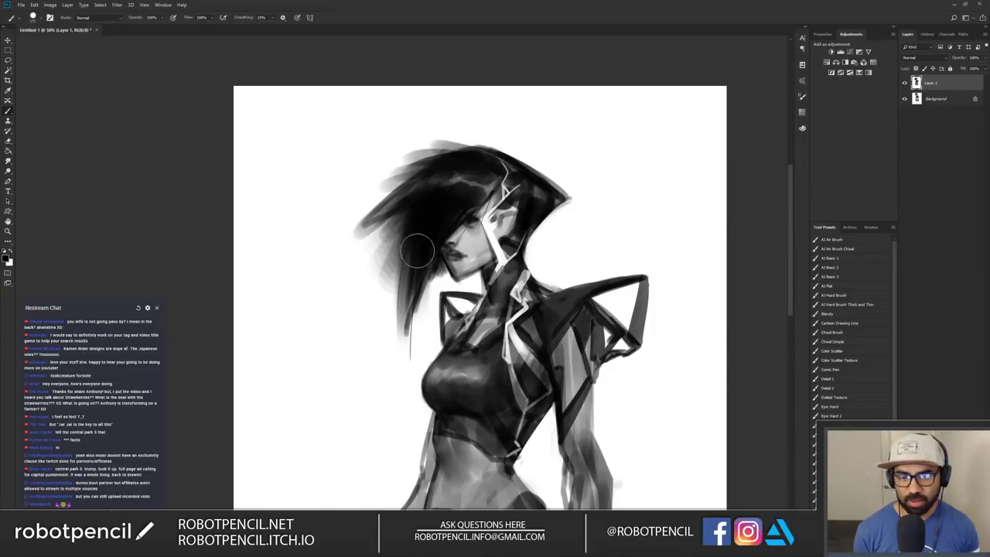
key("ctrl+f")
left_click(386, 230, "alt")
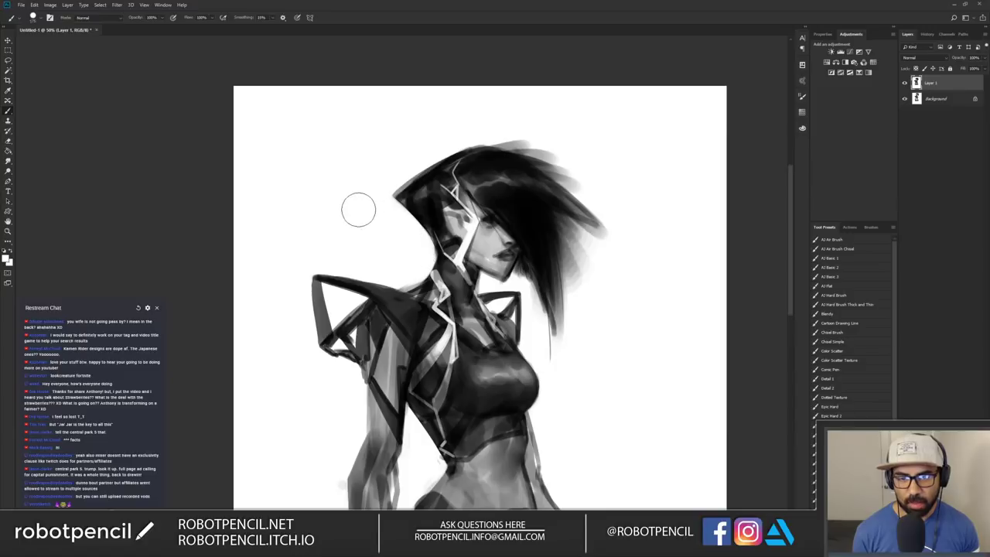
left_click_drag(583, 343, 595, 252)
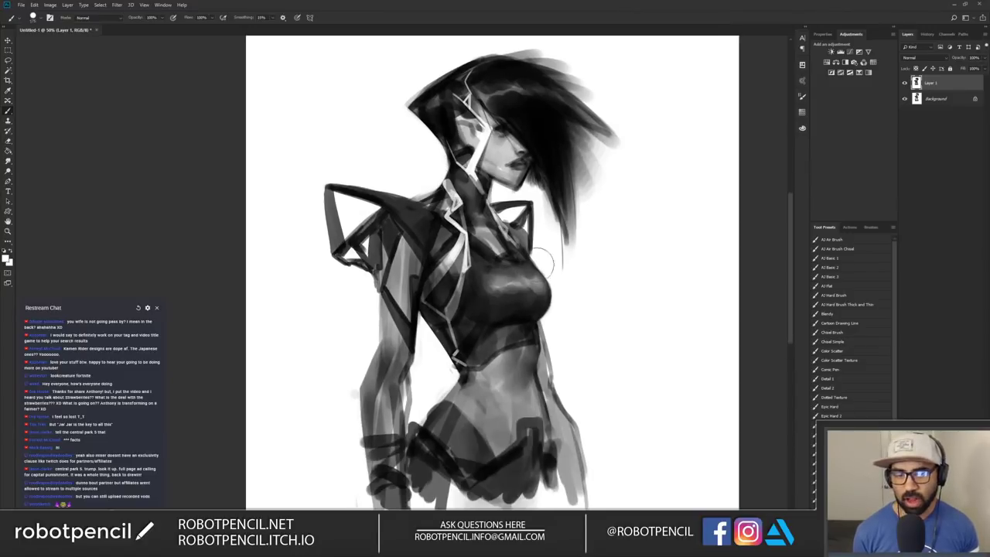
Step: Sample the bodice's dark tone and draw a thin vertical seam line across the chest with a much smaller brush
left_click(495, 309, "alt")
key("bracketleft")
key("bracketleft")
key("bracketleft")
key("bracketleft")
key("bracketleft")
key("bracketleft")
key("bracketleft")
key("bracketleft")
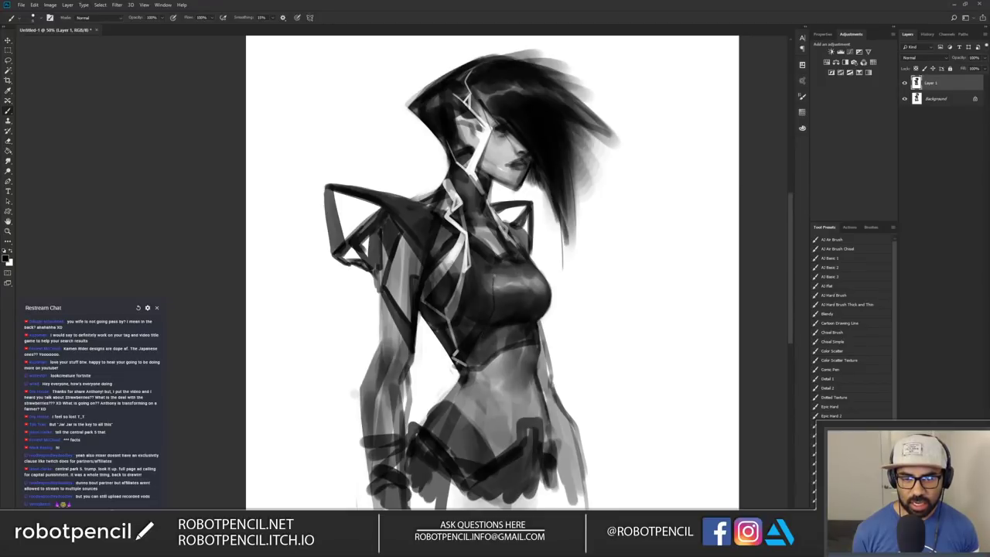
left_click_drag(497, 297, 501, 270)
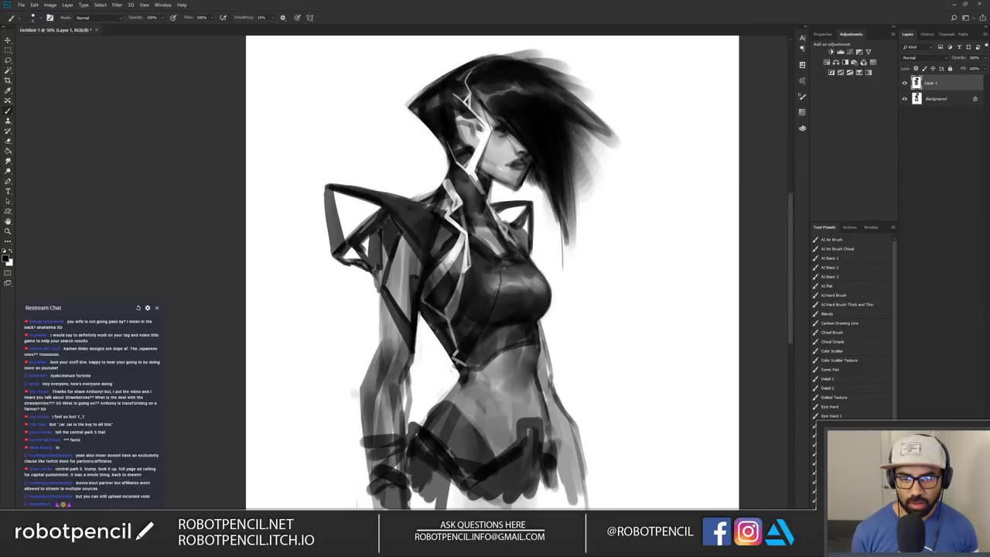
Step: Check the chest seam and overall figure at reduced size with the canvas mirrored
key("z")
left_click(551, 334, "alt")
left_click(550, 334, "alt")
key("ctrl+shift+h")
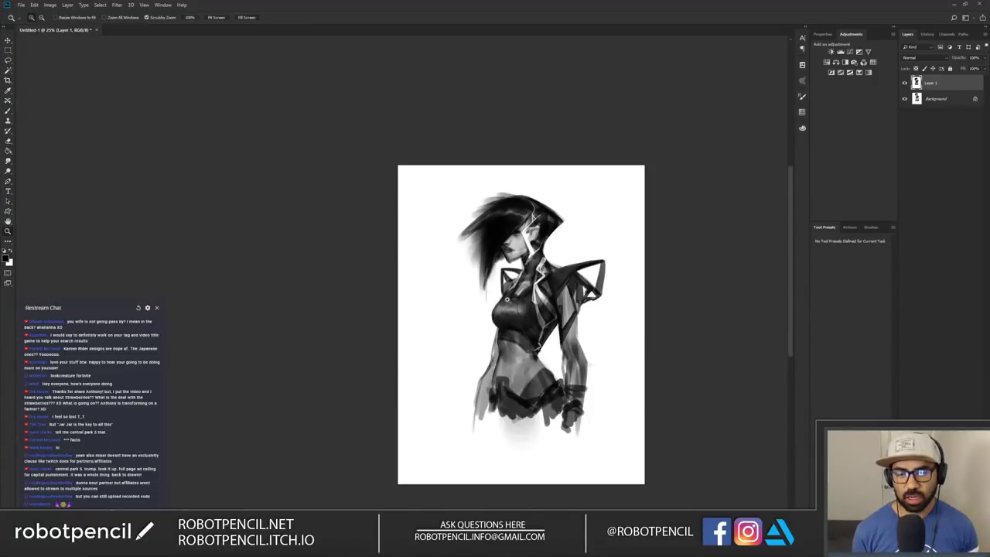
key("b")
key("z")
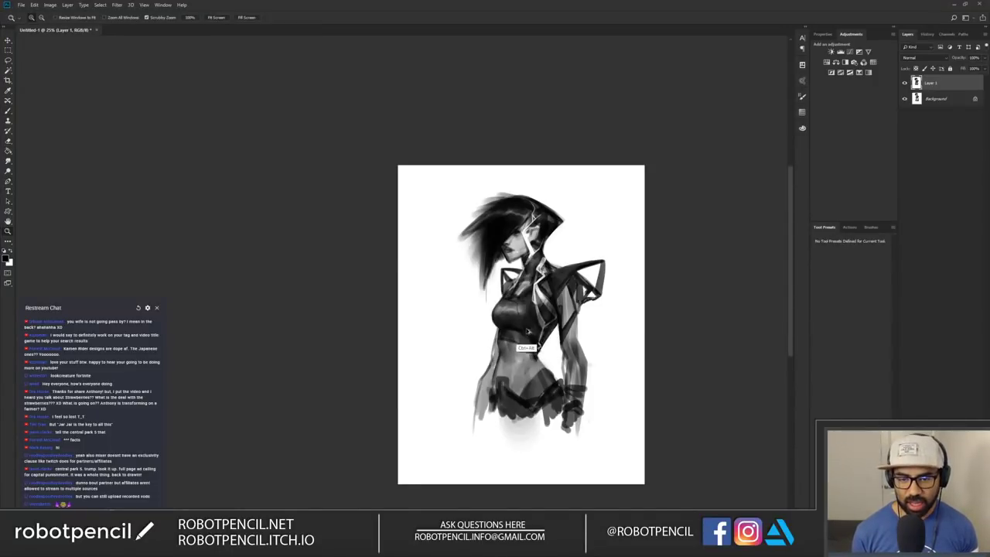
key("ctrl+shift+h")
key("ctrl+plus")
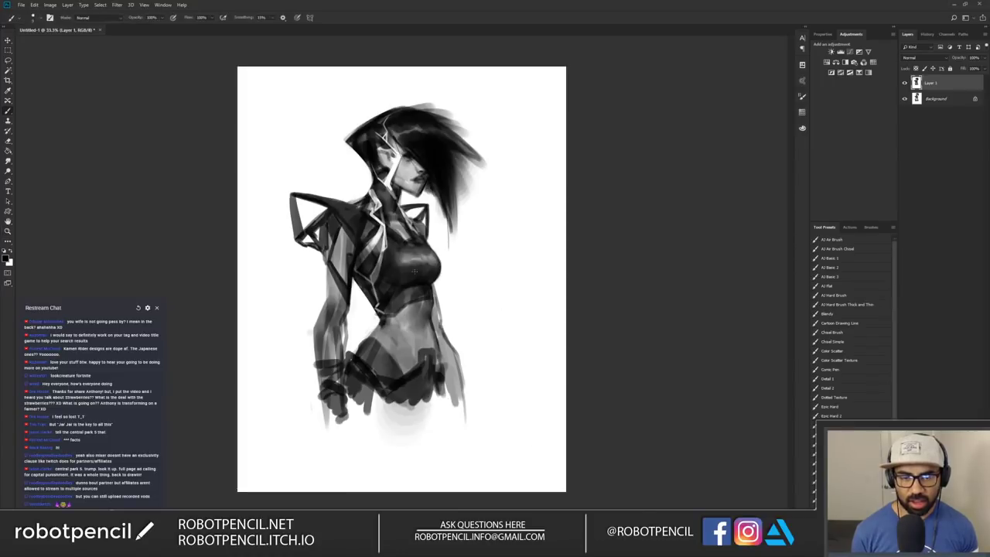
key("ctrl+plus")
mouse_move(430, 277)
left_mouse_down()
mouse_move(529, 283)
mouse_move(508, 275)
left_mouse_up()
key("b")
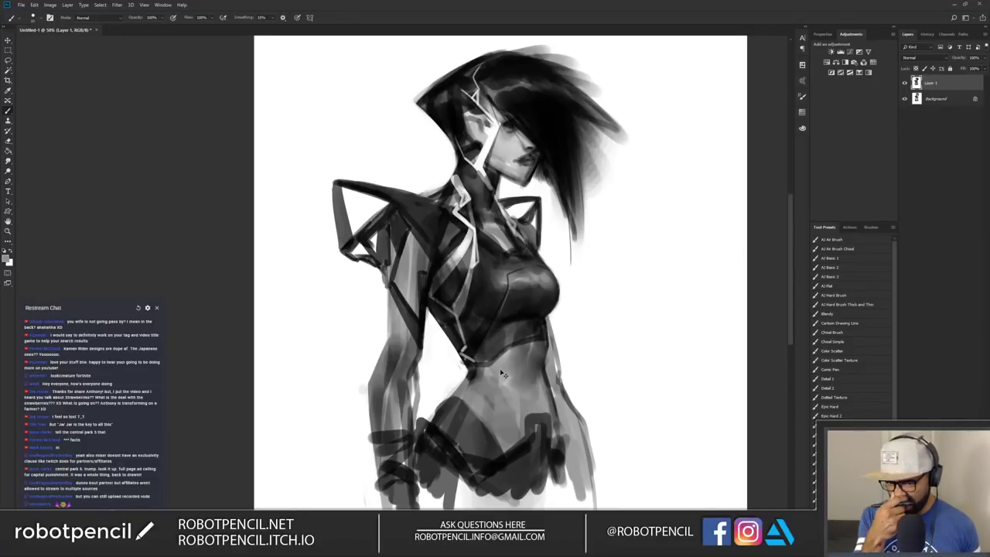
Step: Mirror the canvas and darken the near shoulder armour and the far shoulder spike with a slightly larger black brush
key("ctrl+shift+h")
key("d")
key("bracketright")
key("bracketright")
left_click_drag(574, 256, 595, 222)
left_click_drag(575, 257, 611, 217)
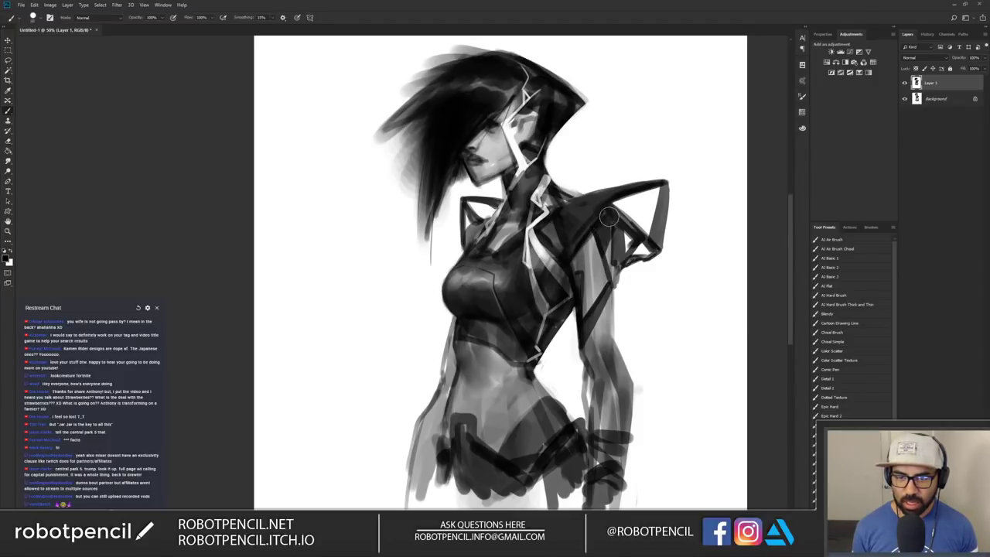
mouse_move(572, 259)
left_mouse_down()
mouse_move(560, 228)
mouse_move(549, 232)
mouse_move(590, 207)
left_mouse_up()
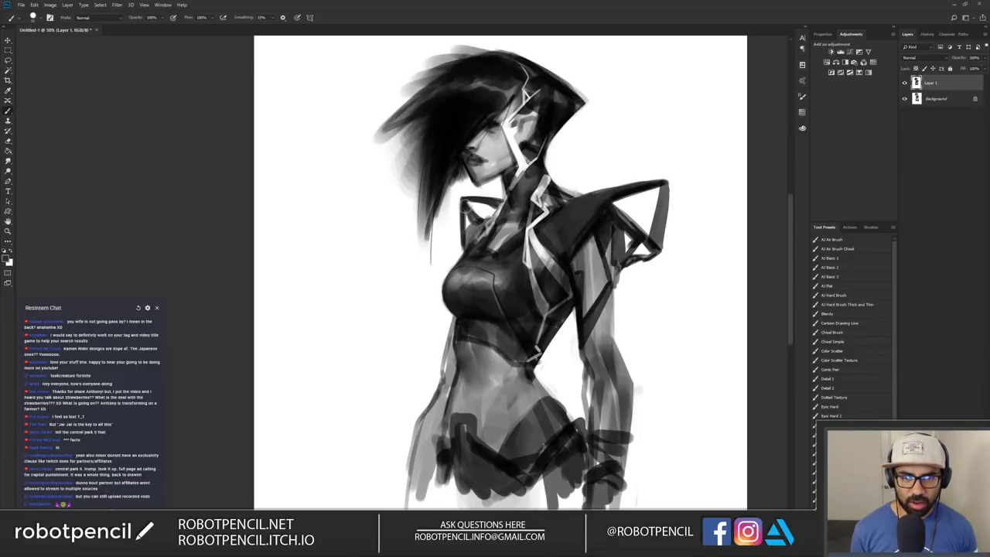
mouse_move(472, 210)
left_mouse_down()
mouse_move(491, 257)
mouse_move(535, 247)
mouse_move(493, 219)
left_mouse_up()
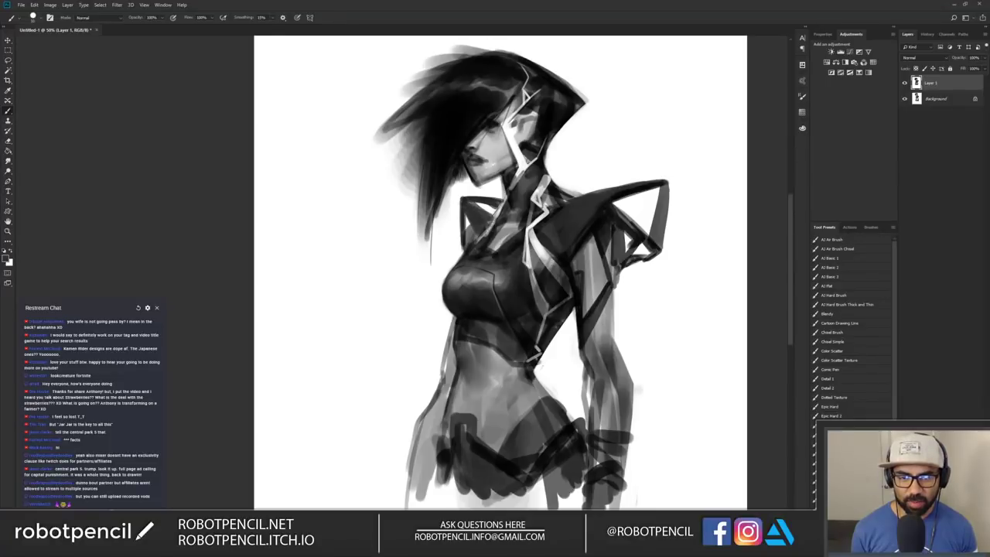
Step: Mirror the canvas and paint a dark diagonal strap from the bodice's lower point across the waist to the briefs
key("z")
left_click(570, 305, "alt")
left_click(571, 305, "alt")
key("ctrl+shift+h")
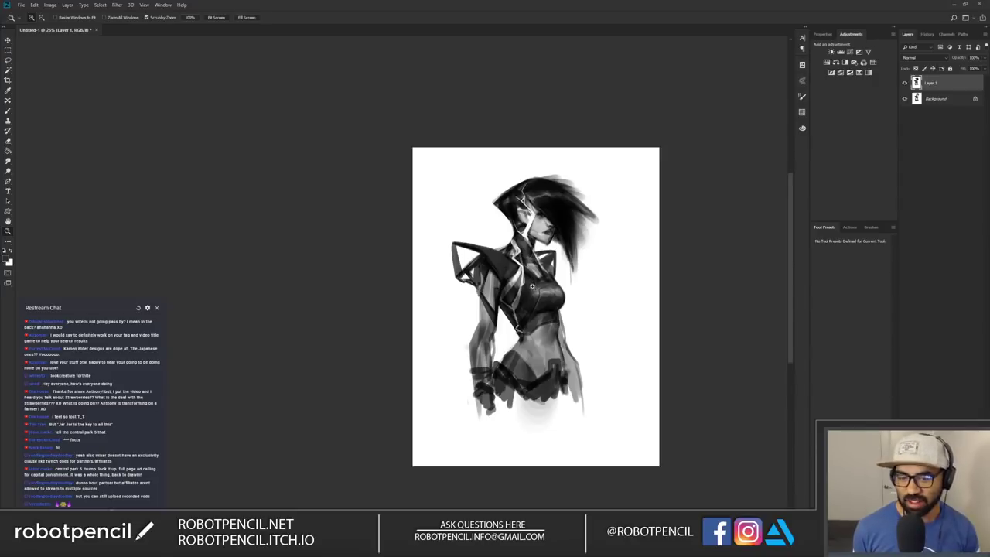
key("ctrl+plus")
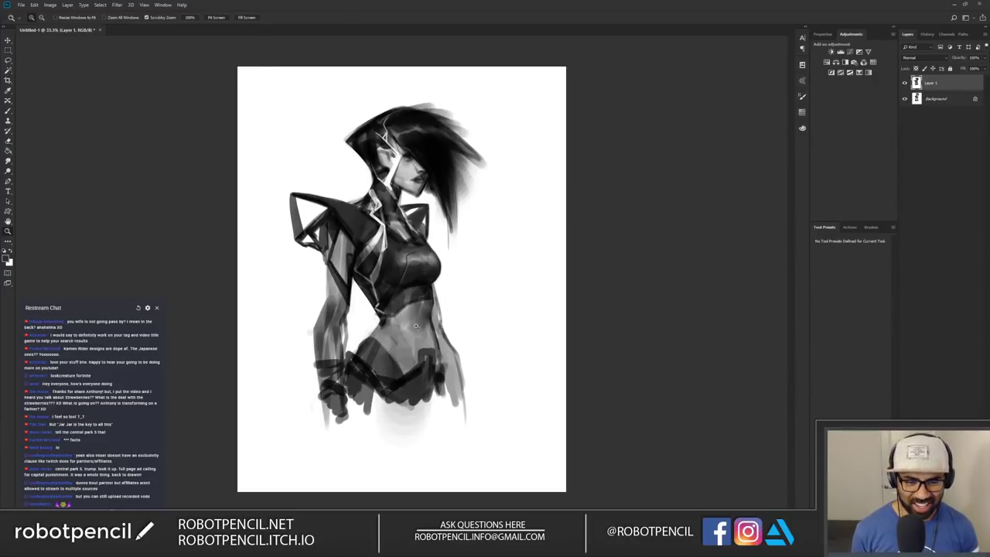
key("ctrl+plus")
key("b")
mouse_move(373, 325)
left_mouse_down()
mouse_move(413, 397)
mouse_move(377, 319)
mouse_move(417, 389)
left_mouse_up()
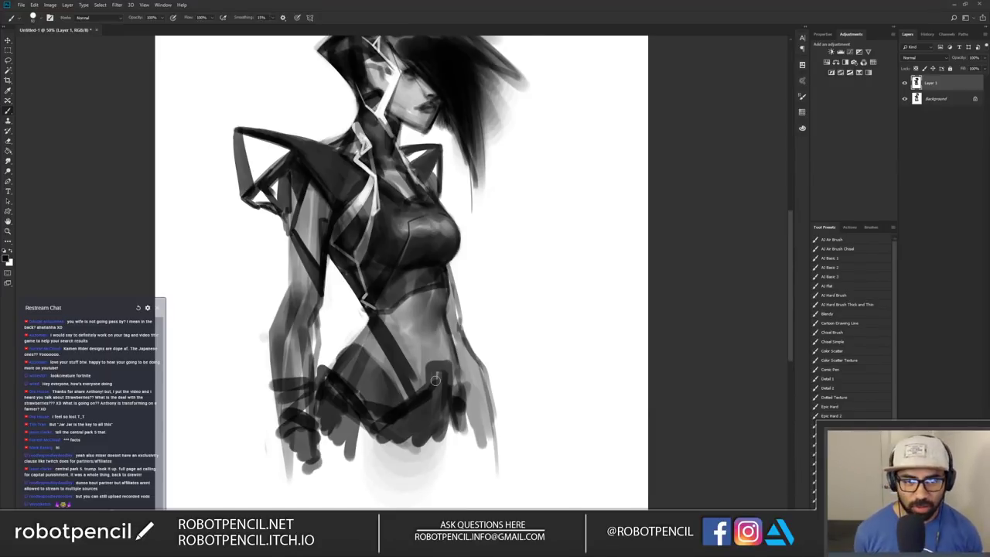
Step: Even out the dark tone on the near shoulder armour and touch up the far shoulder spike
left_click_drag(373, 234, 440, 294)
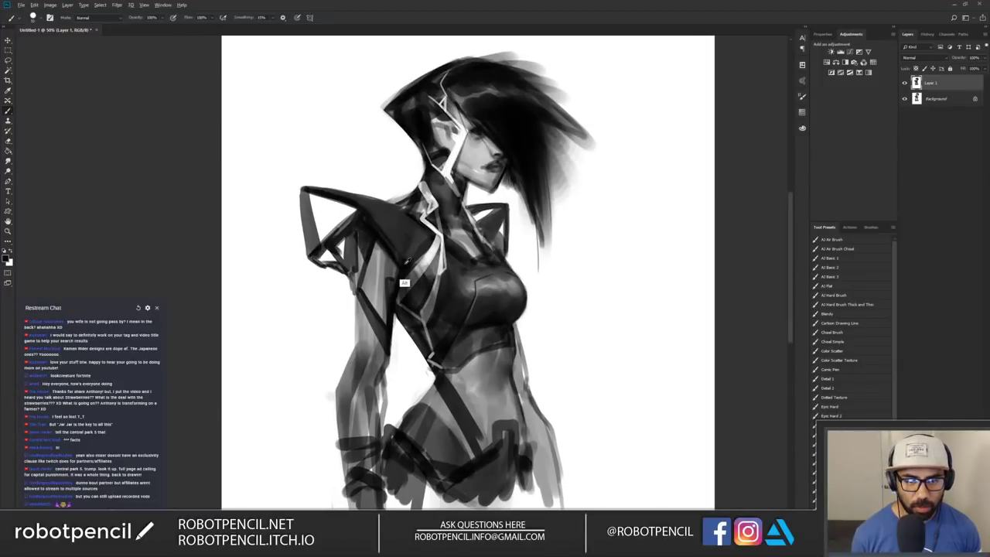
left_click_drag(371, 220, 413, 266)
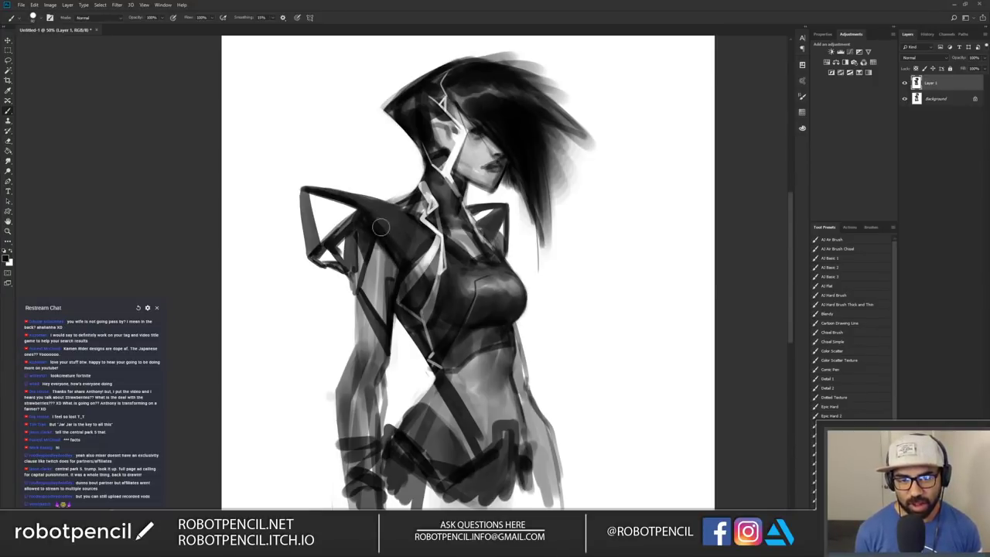
left_click_drag(487, 227, 496, 238)
key("[")
key("[")
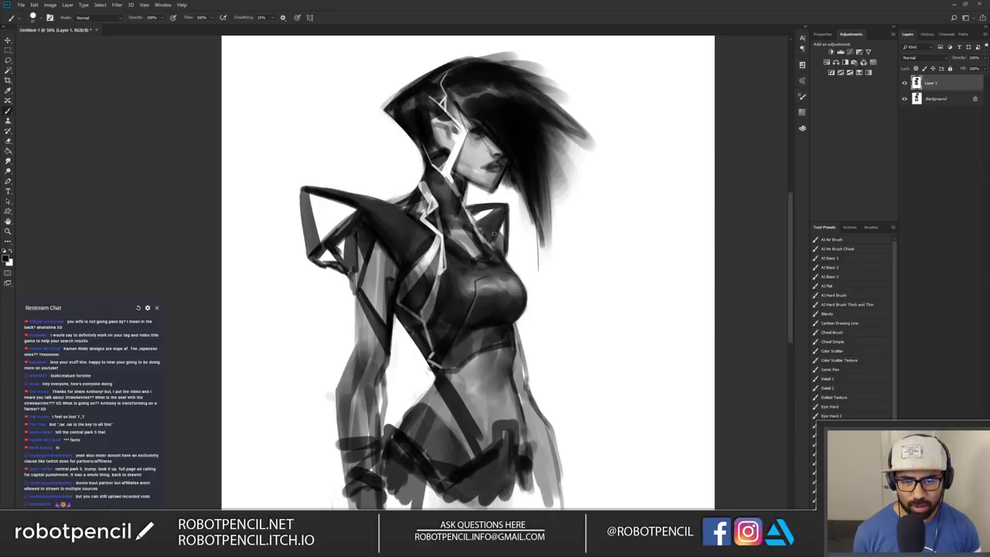
Step: Check the full figure's silhouette and new waist strap at small size with the canvas mirrored
key("z")
left_click(495, 298, "alt")
left_click(495, 298, "alt")
left_click(494, 297, "alt")
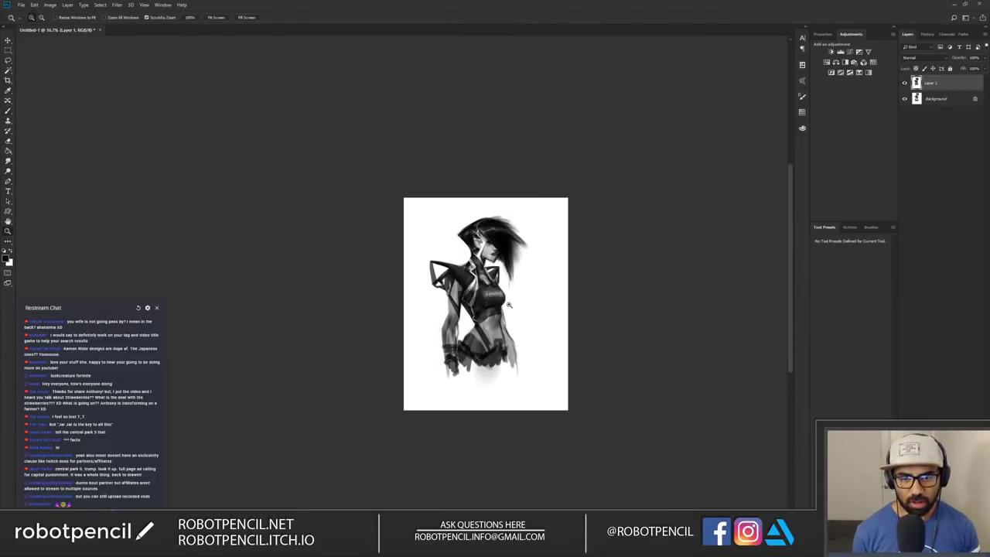
left_click(479, 316)
left_click(480, 315)
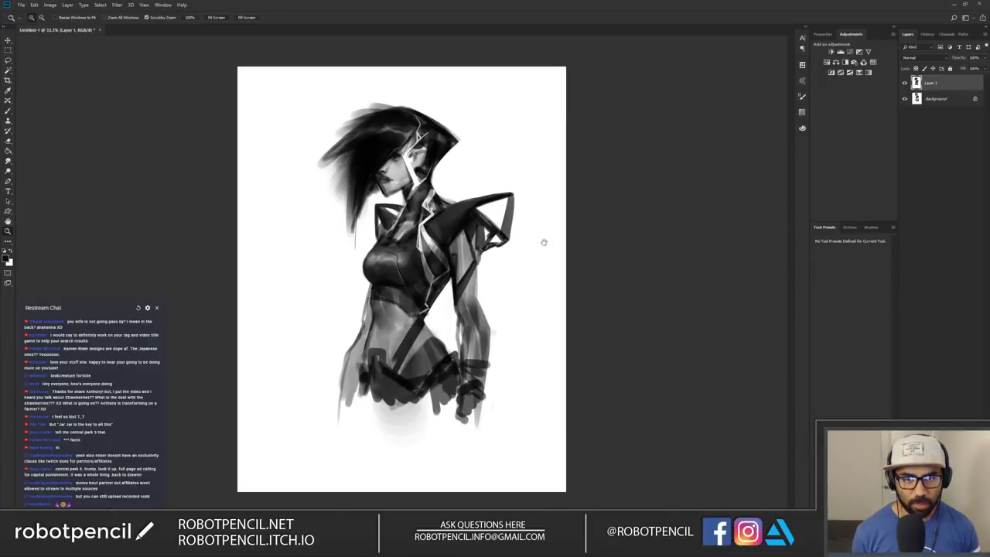
key("b")
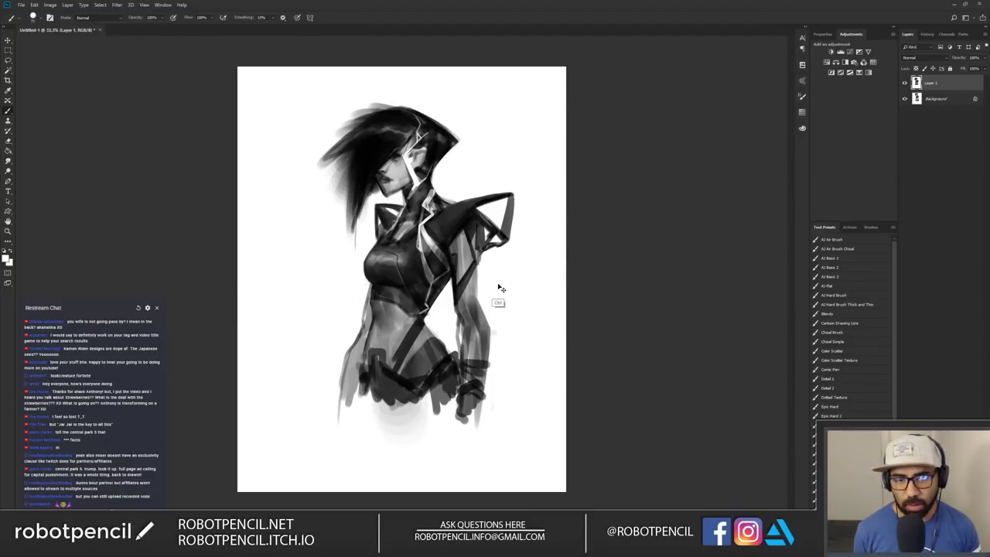
key("ctrl+f")
Step: Touch up the neck with black and reshape the ear beside the white face streak with small strokes
key("x")
left_click_drag(395, 190, 395, 211)
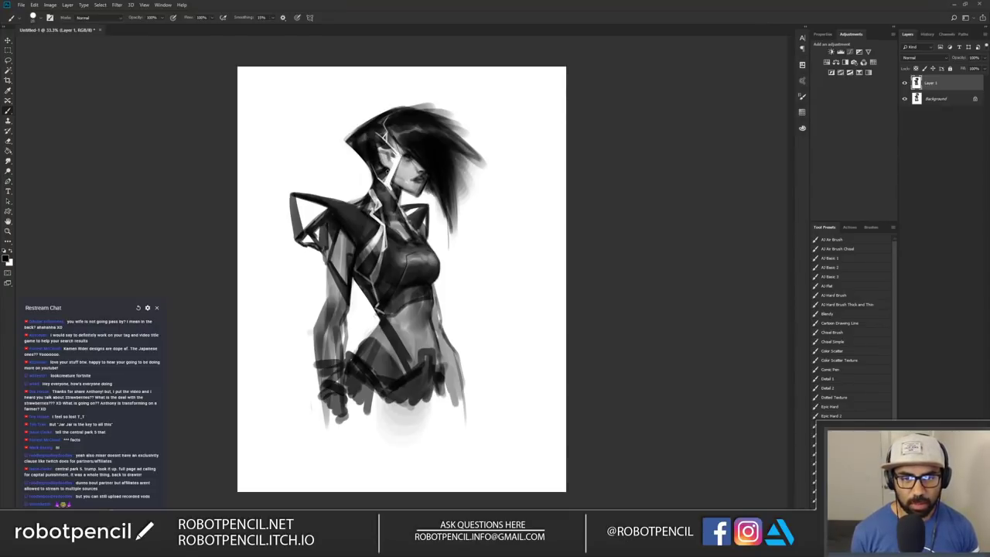
left_click_drag(376, 145, 389, 148)
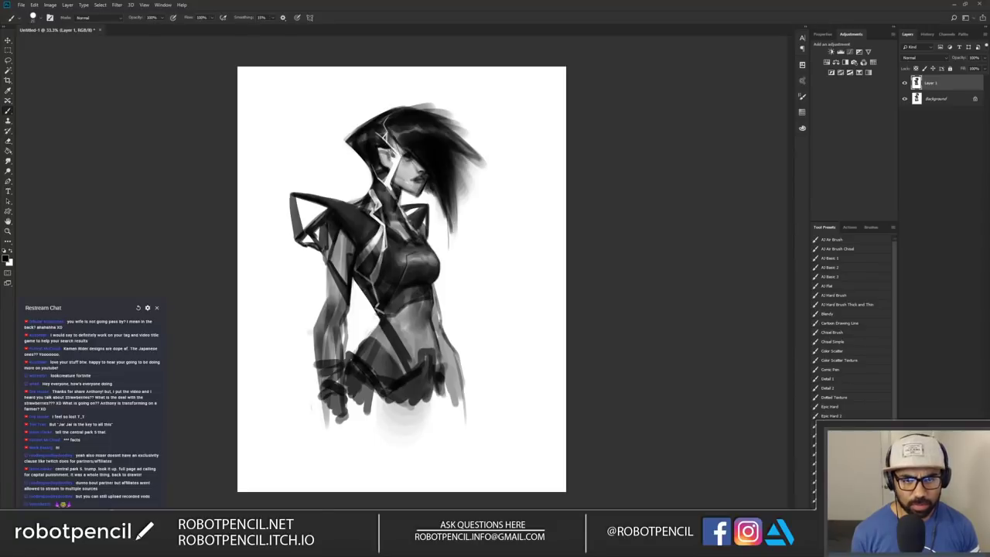
key("x")
key("x")
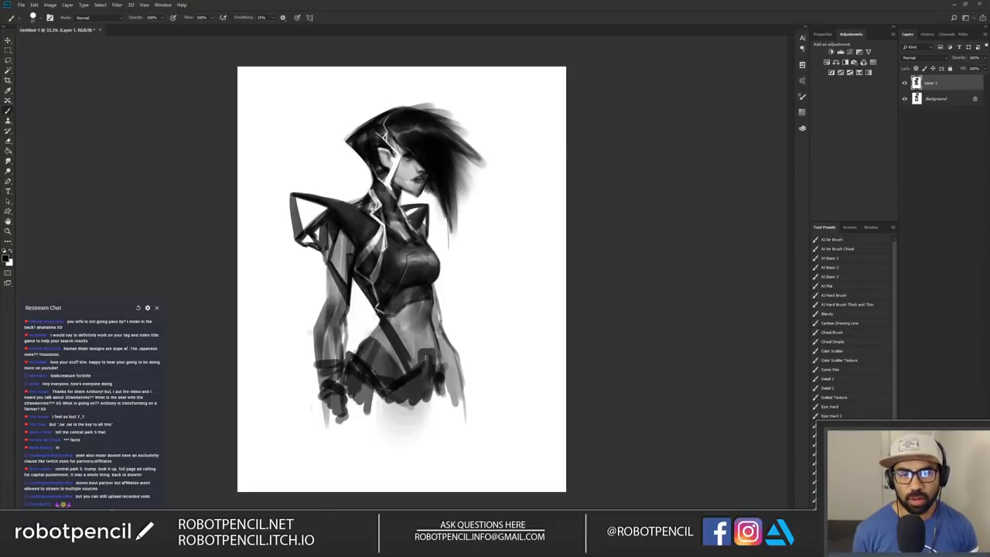
left_click_drag(396, 153, 391, 162)
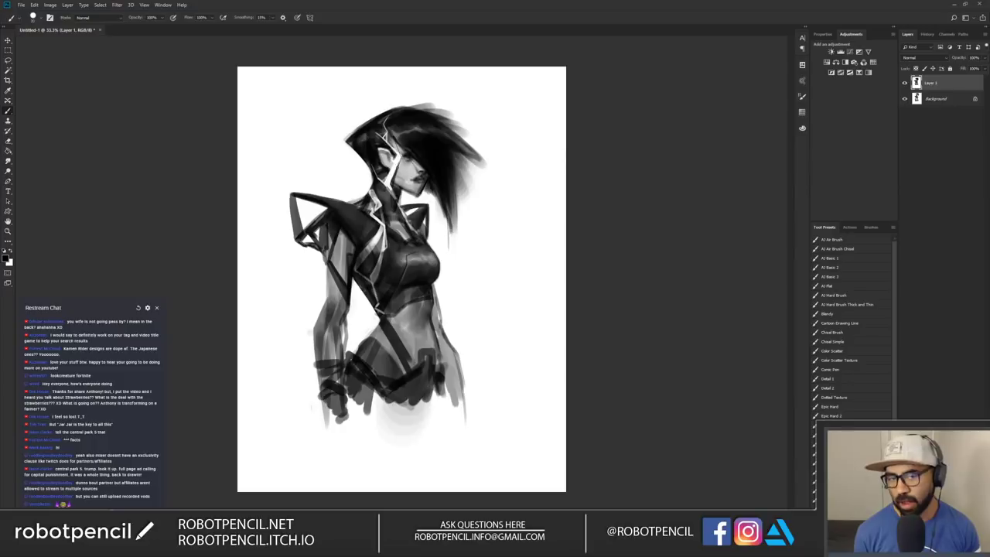
Step: Draw a thin white line from the jaw down the neck to the upper chest, redoing the first attempt
key("ctrl+plus")
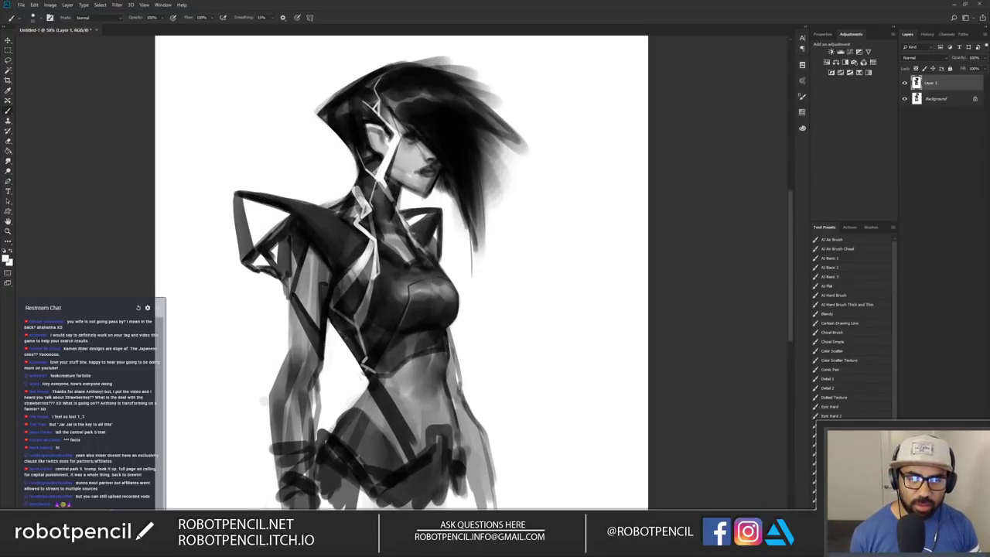
left_click_drag(378, 183, 370, 218)
key("ctrl+z")
mouse_move(377, 180)
left_mouse_down()
mouse_move(371, 213)
mouse_move(399, 244)
mouse_move(402, 228)
mouse_move(403, 244)
left_mouse_up()
Step: Check the neck accent and ear at reduced size and with the canvas mirrored
key("z")
left_click(411, 275, "alt")
left_click(411, 275, "alt")
key("F2")
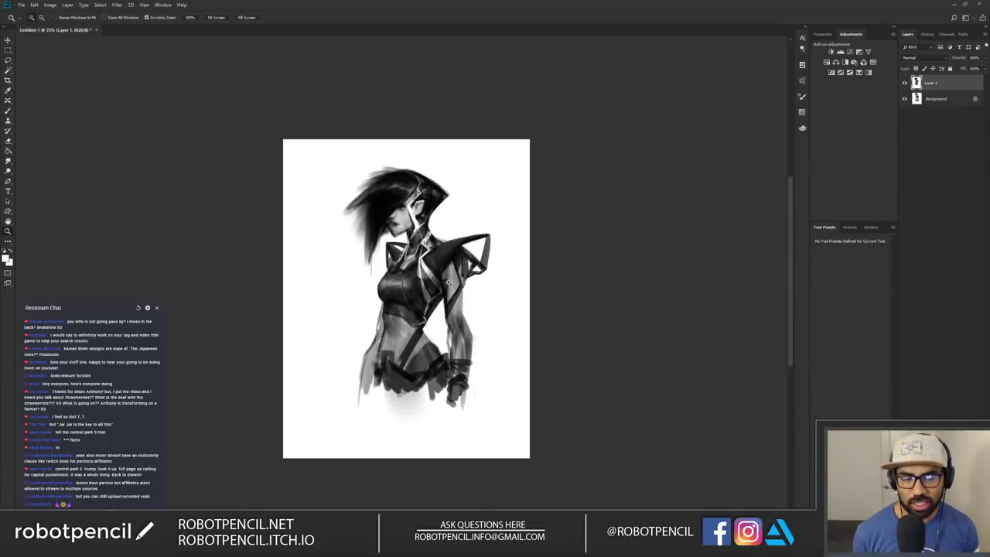
left_click(418, 266)
left_click(419, 266)
key("b")
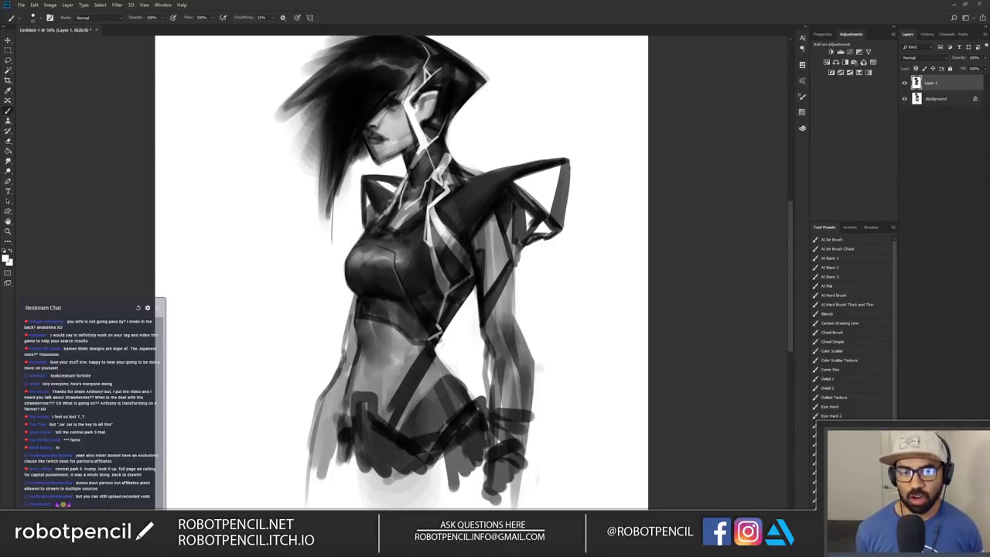
key("ctrl+shift+h")
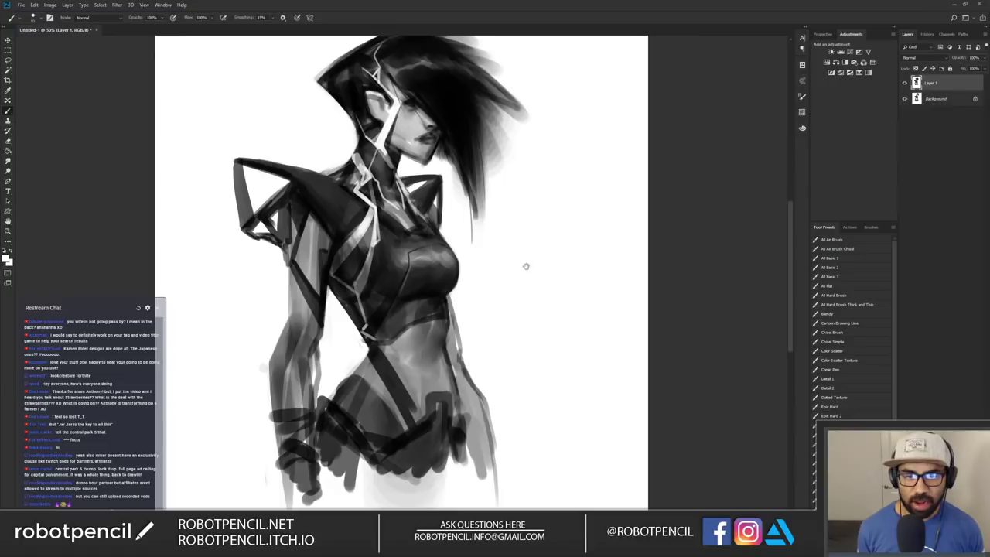
Step: Sample the dark lip tone and redraw the parting line of the mouth
left_click_drag(541, 247, 707, 286)
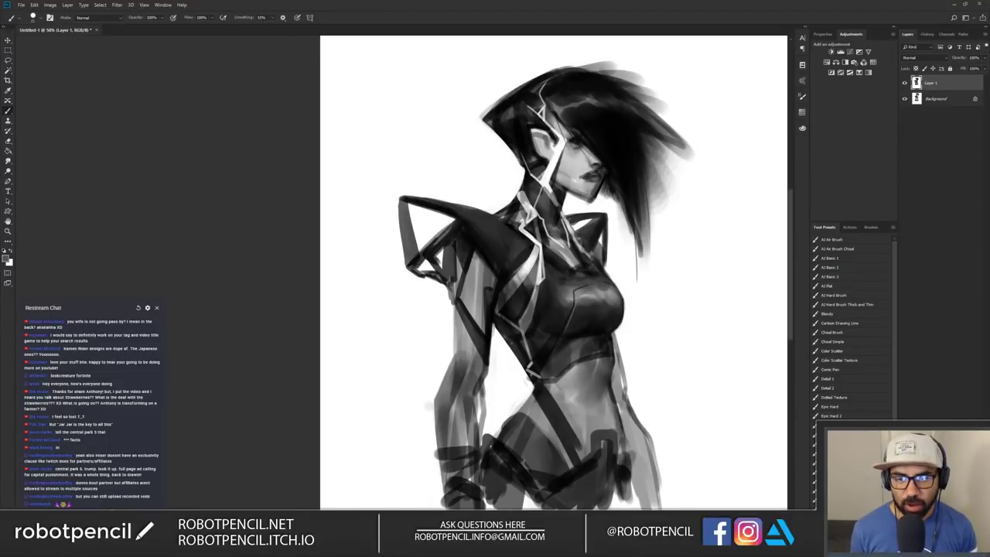
left_click(590, 178, "alt")
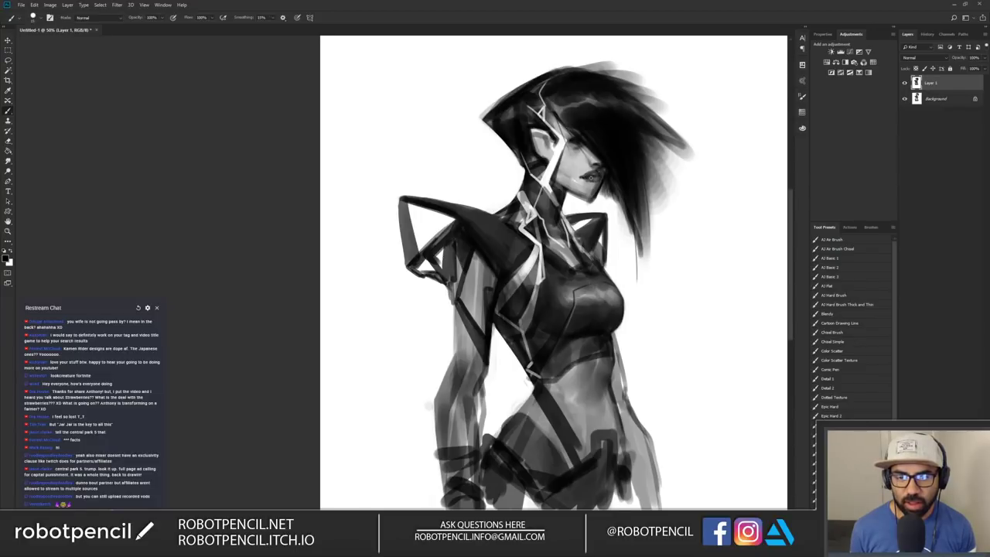
left_click_drag(589, 177, 604, 175)
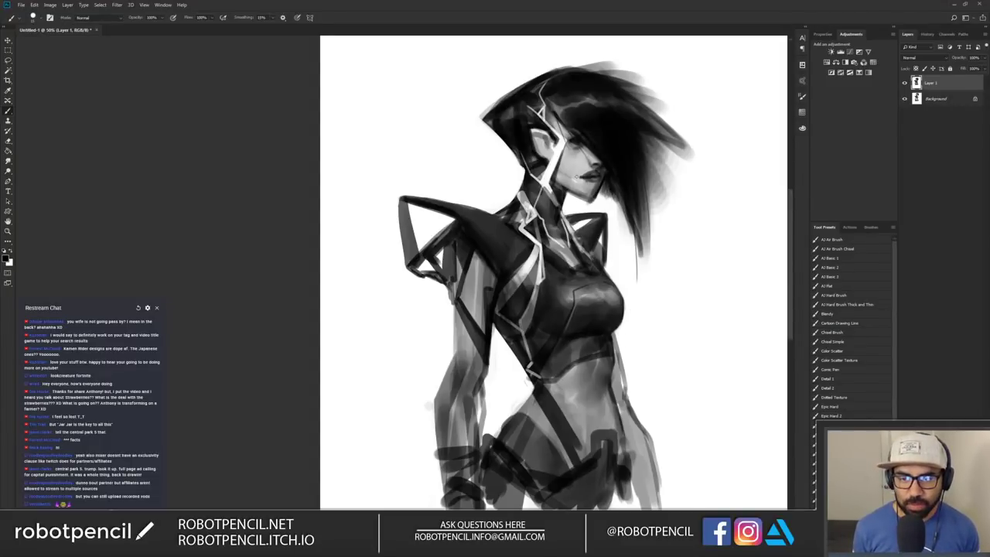
Step: Paint over the cheek highlight with sampled skin grey and clean the chin's lower edge with background white
left_click(577, 178, "alt")
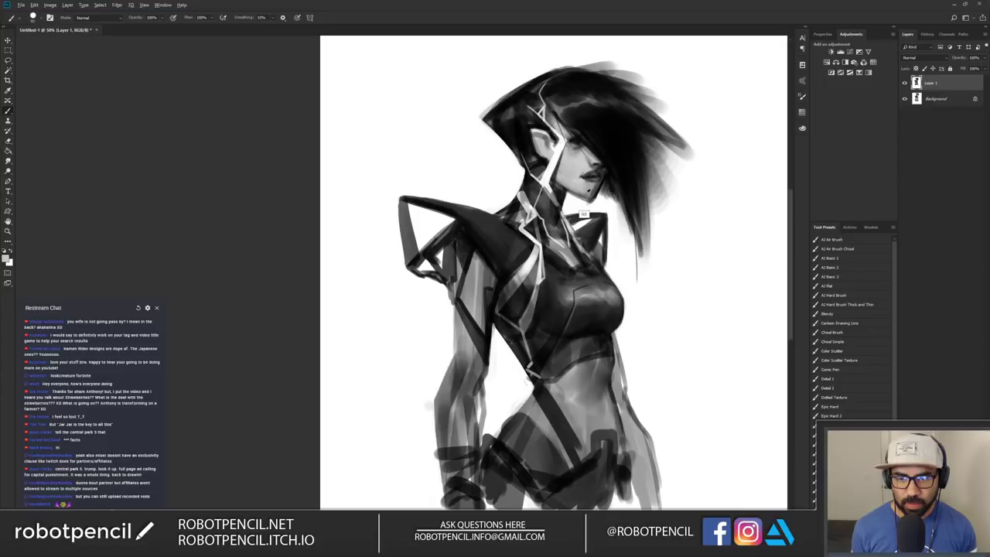
left_click(594, 201, "alt")
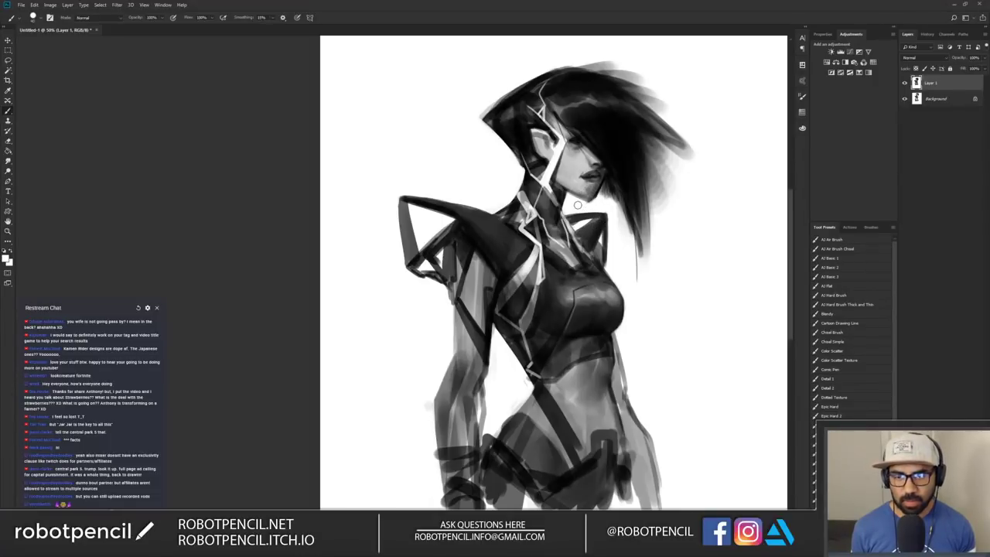
key("z")
left_click(598, 225, "alt")
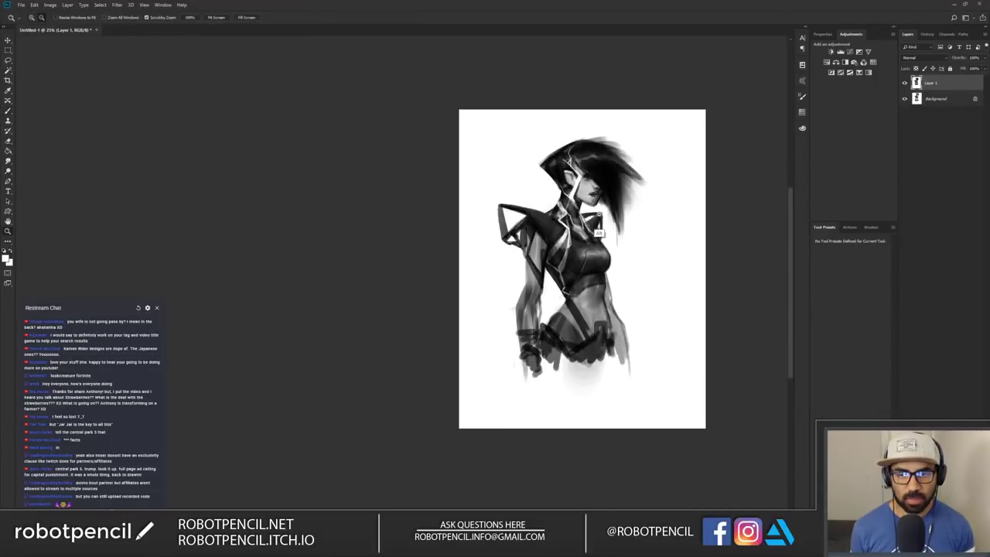
Step: Paint sampled grey over the lower part of the white ear accent and add a grey strip beneath the jaw
left_click(599, 213, "alt")
key("F2")
left_click(597, 216, "ctrl")
left_click(492, 275, "ctrl")
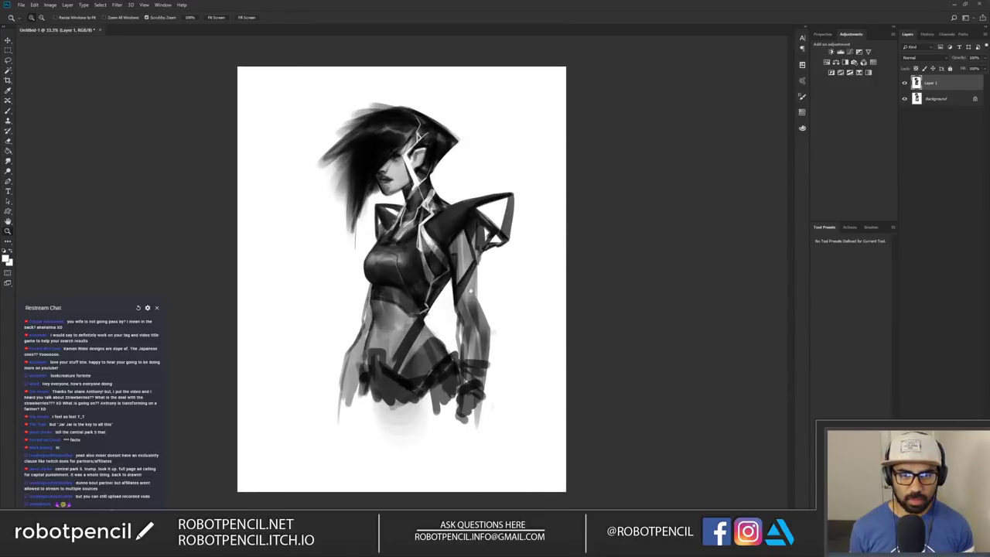
left_click(475, 194, "ctrl")
mouse_move(402, 144)
left_mouse_down()
mouse_move(501, 198)
mouse_move(522, 236)
left_mouse_up()
left_click(504, 204, "alt")
key("ctrl+z")
left_click_drag(509, 202, 521, 232)
mouse_move(570, 268)
left_mouse_down()
mouse_move(592, 212)
mouse_move(590, 183)
left_mouse_up()
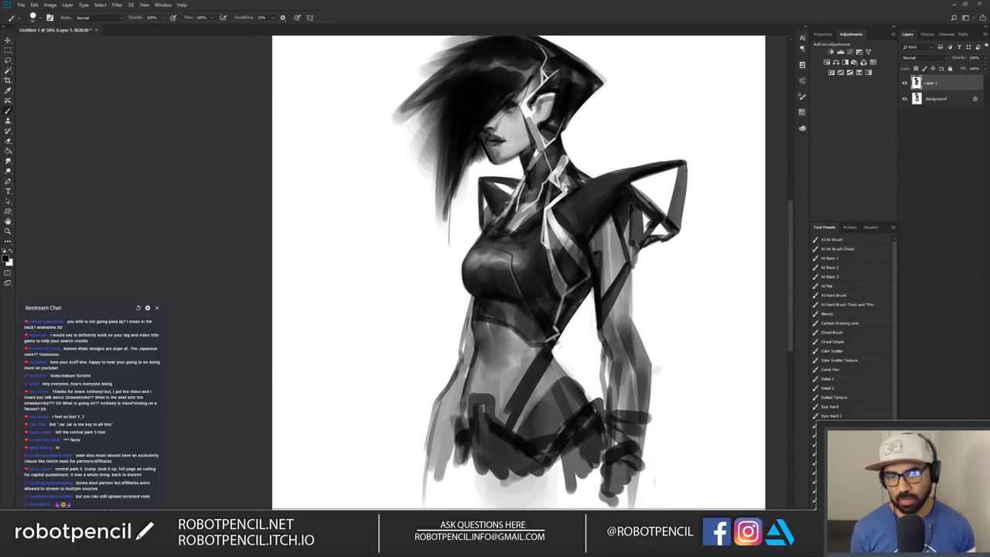
mouse_move(511, 160)
left_mouse_down()
mouse_move(526, 181)
mouse_move(515, 165)
mouse_move(517, 177)
left_mouse_up()
Step: Check the jaw accent and overall silhouette at reduced size and with the canvas mirrored
key("z")
left_click(533, 232, "alt")
left_click(535, 234, "alt")
left_click(535, 233, "alt")
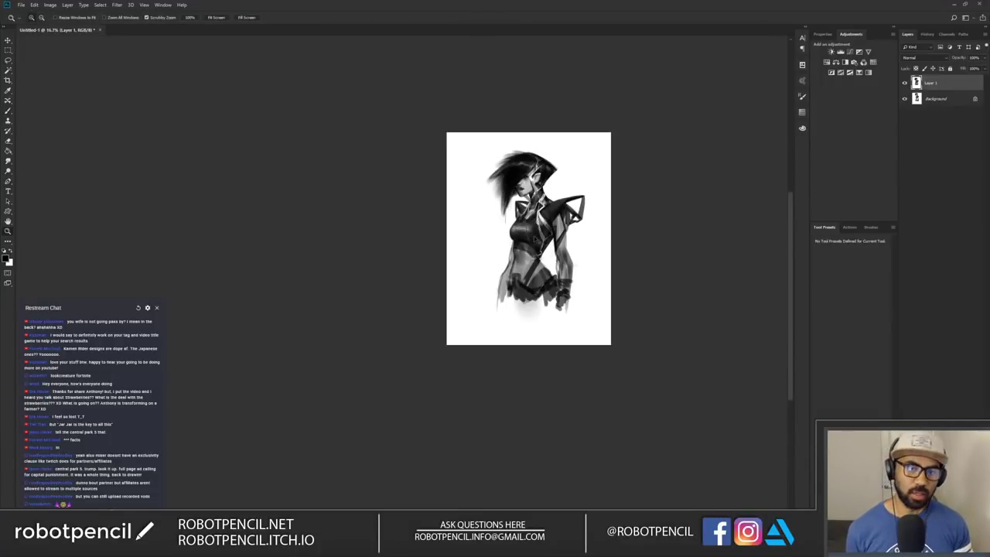
key("F2")
left_click(539, 203)
left_click(539, 202)
key("ctrl+alt+z")
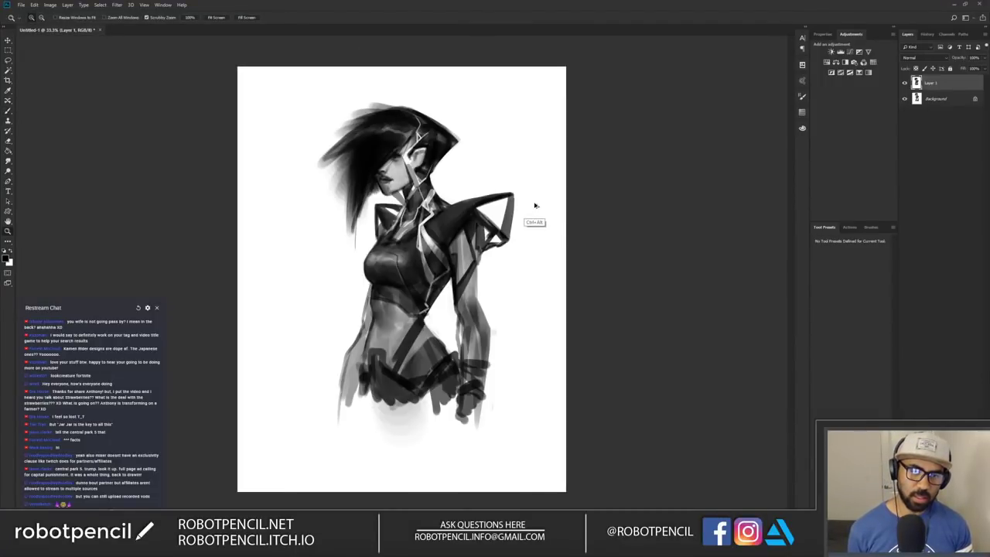
key("ctrl+alt+h")
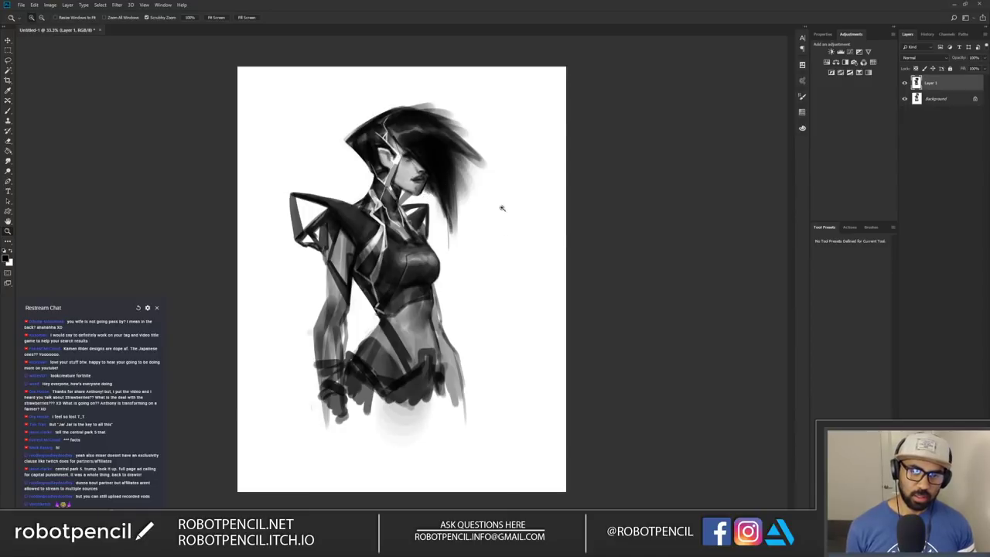
left_click(456, 206)
mouse_move(430, 213)
left_mouse_down()
mouse_move(546, 211)
mouse_move(521, 203)
left_mouse_up()
key("ctrl+alt+h")
Step: Paint the chin and lower cheek with sampled greys and blend the tones with the Smudge tool
key("b")
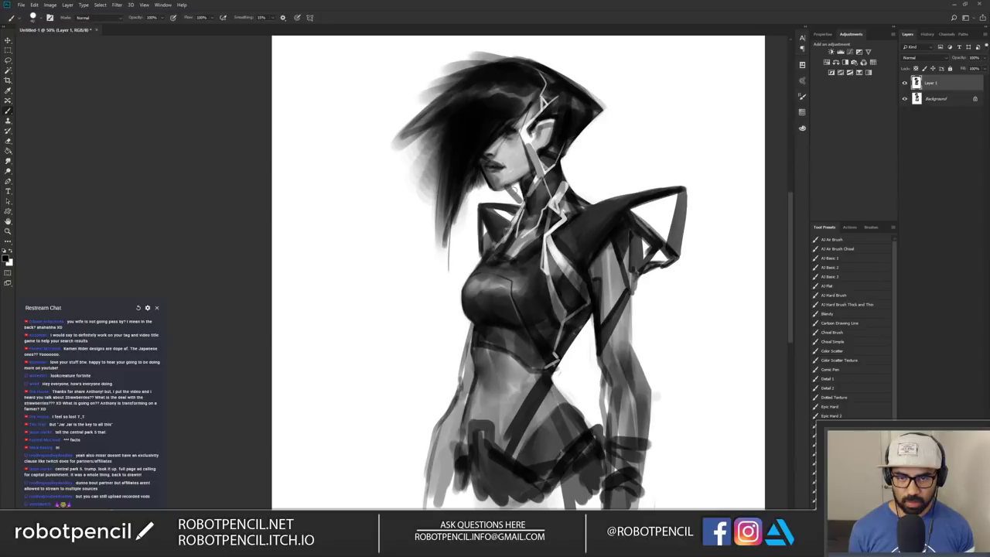
left_click(505, 216, "alt")
left_click(512, 198, "alt")
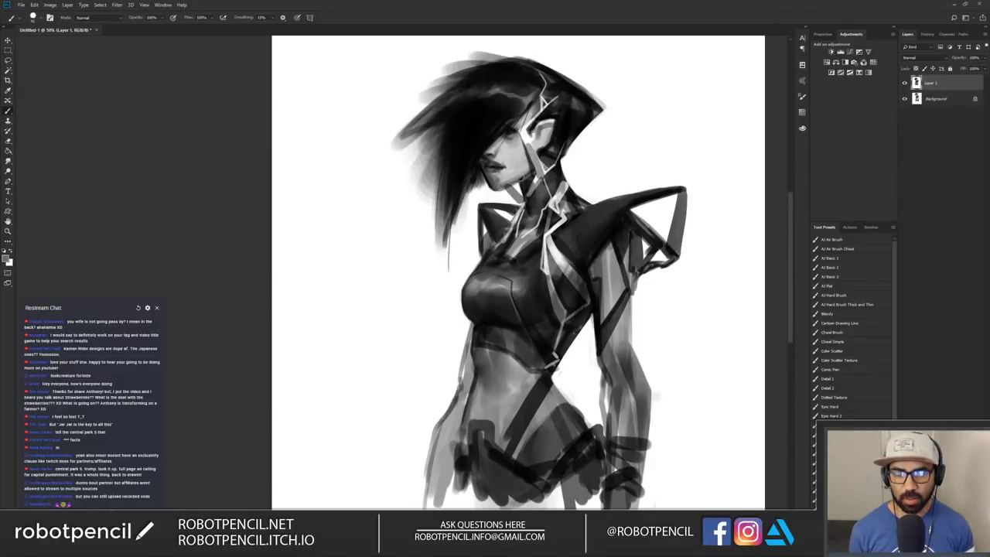
key("ctrl+shift+h")
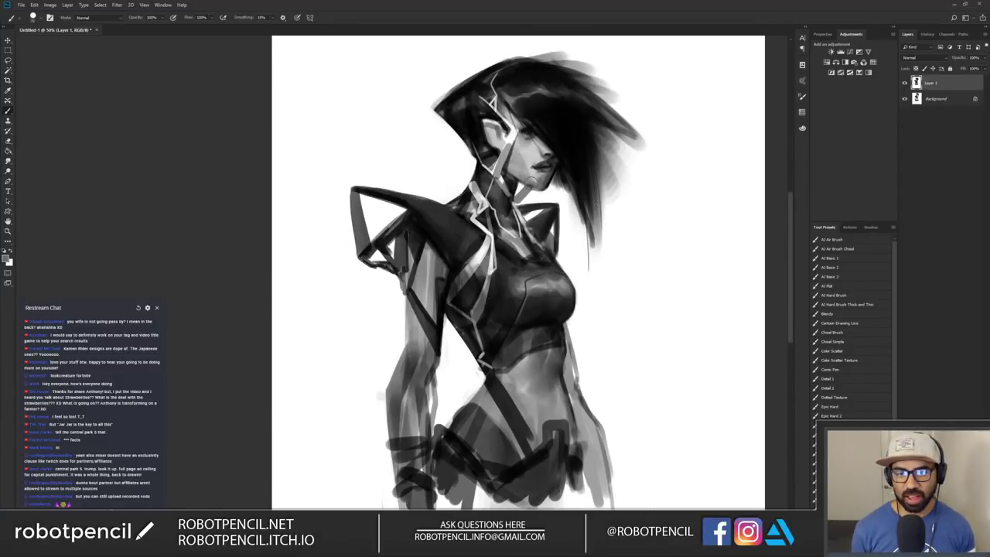
key("r")
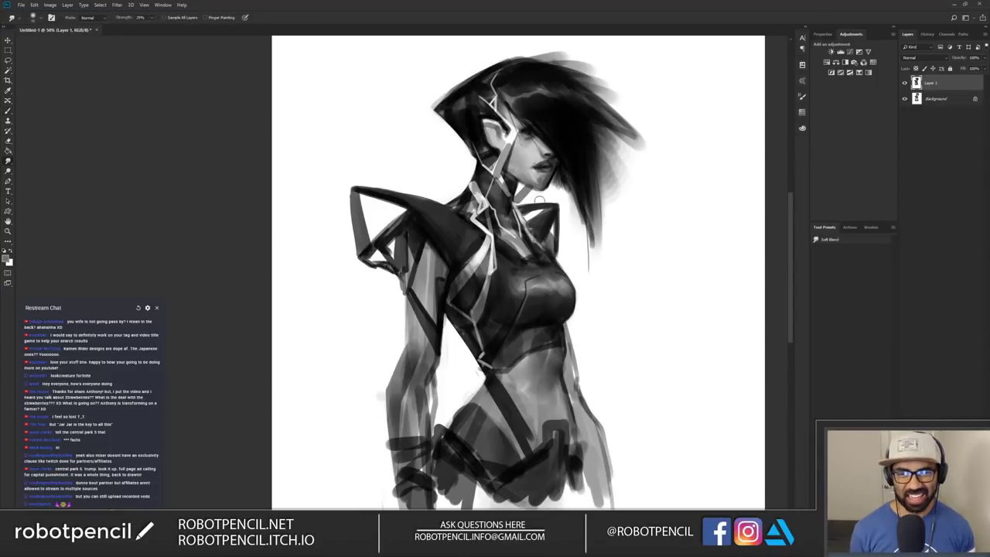
key("ctrl+alt+z")
key("b")
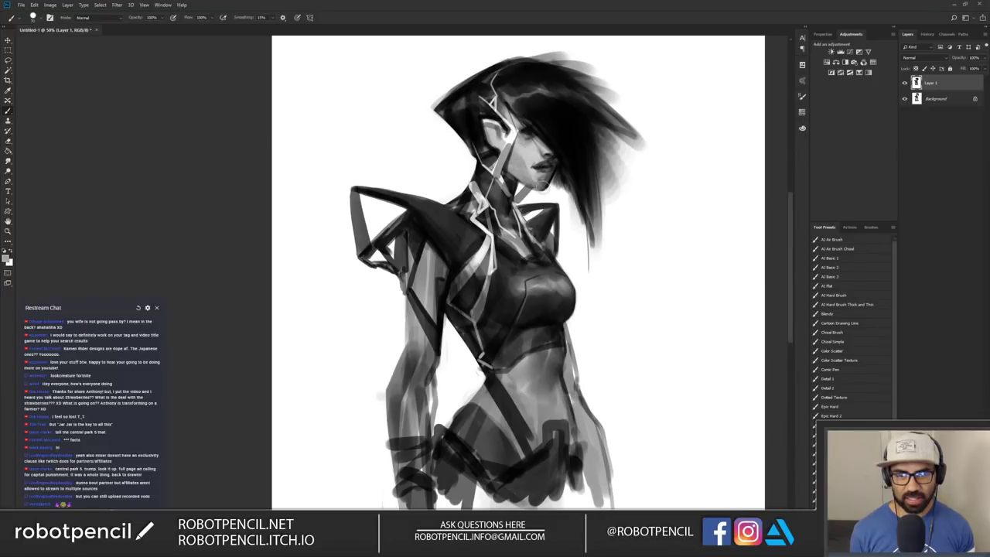
key("r")
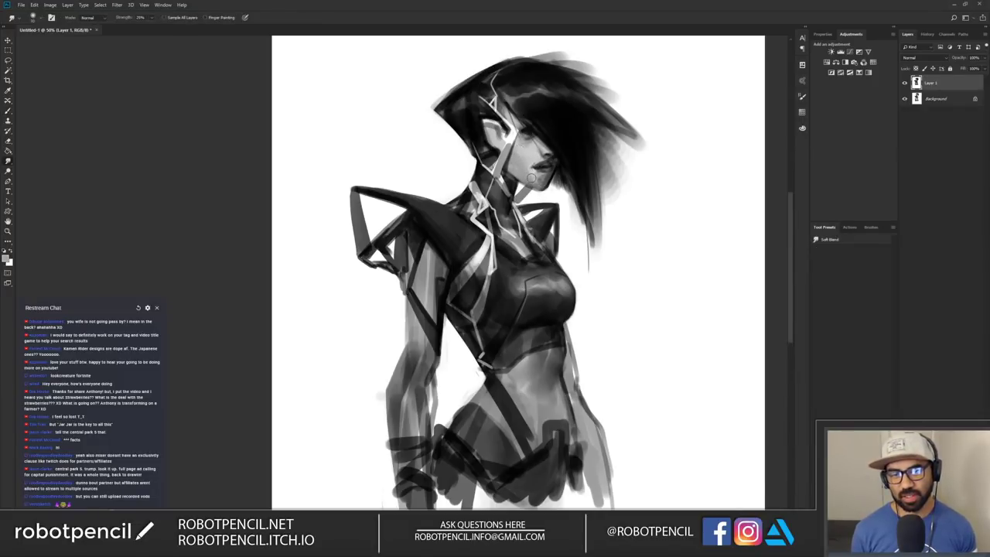
key("b")
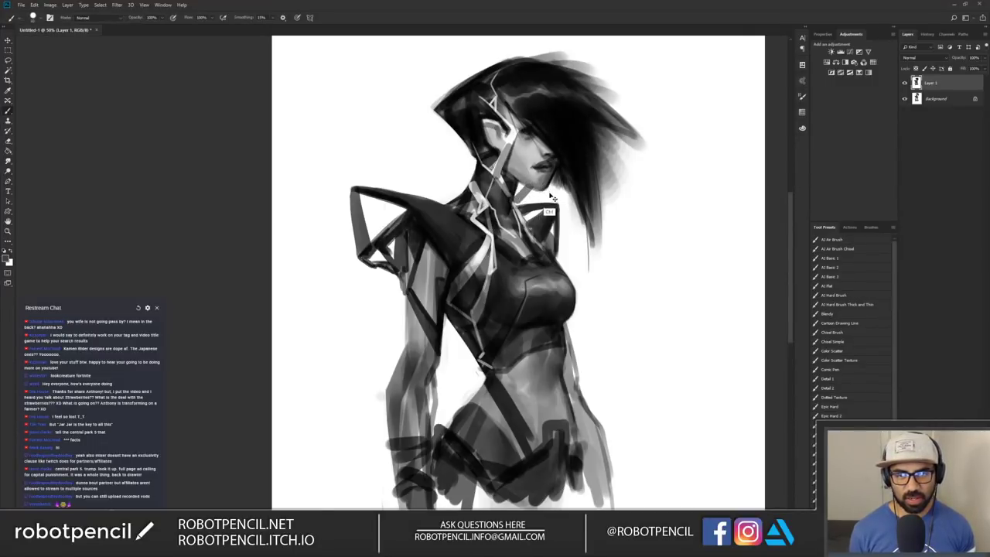
key("h")
key("r")
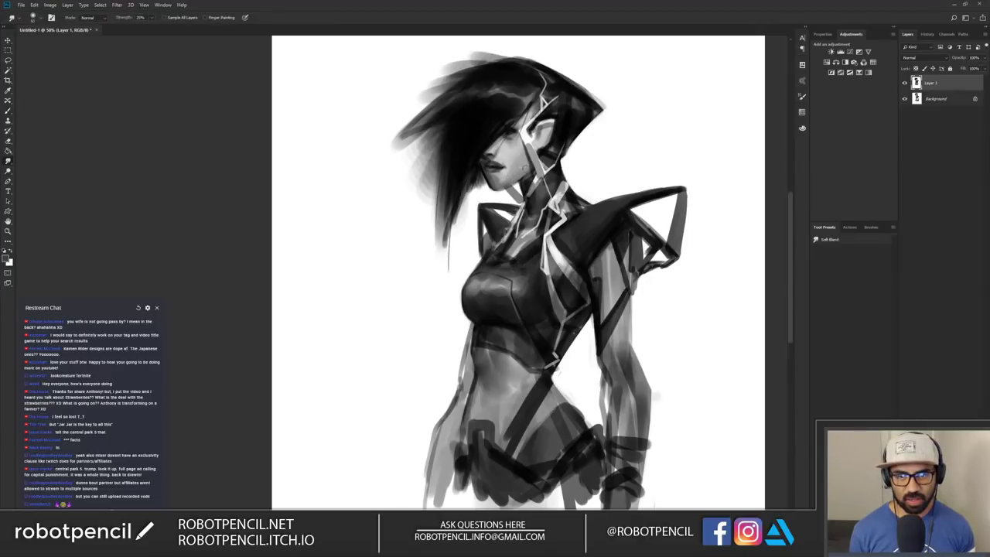
Step: Draw thin black hair strands across the eye and down the tip of the long front lock
key("z")
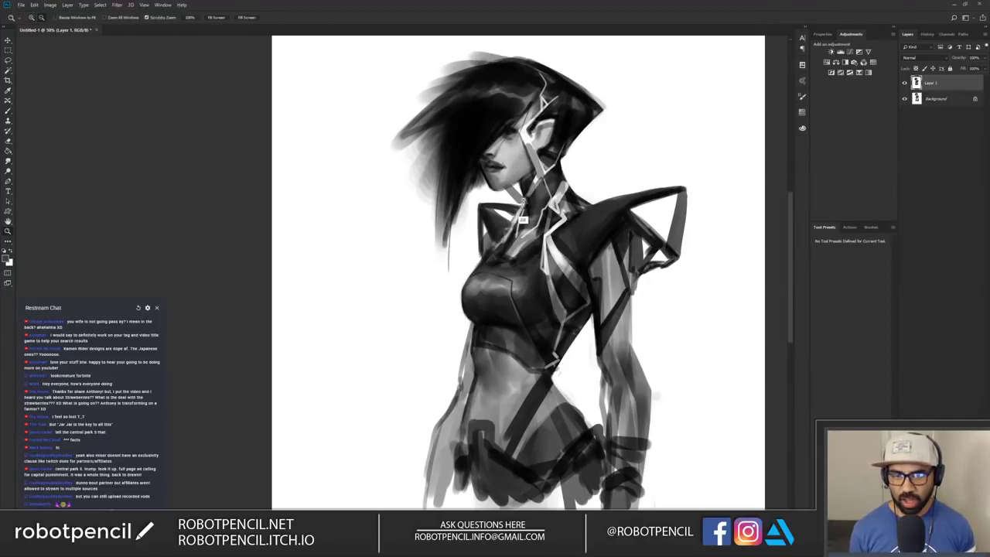
left_click(526, 202, "alt")
key("h")
left_click(536, 189)
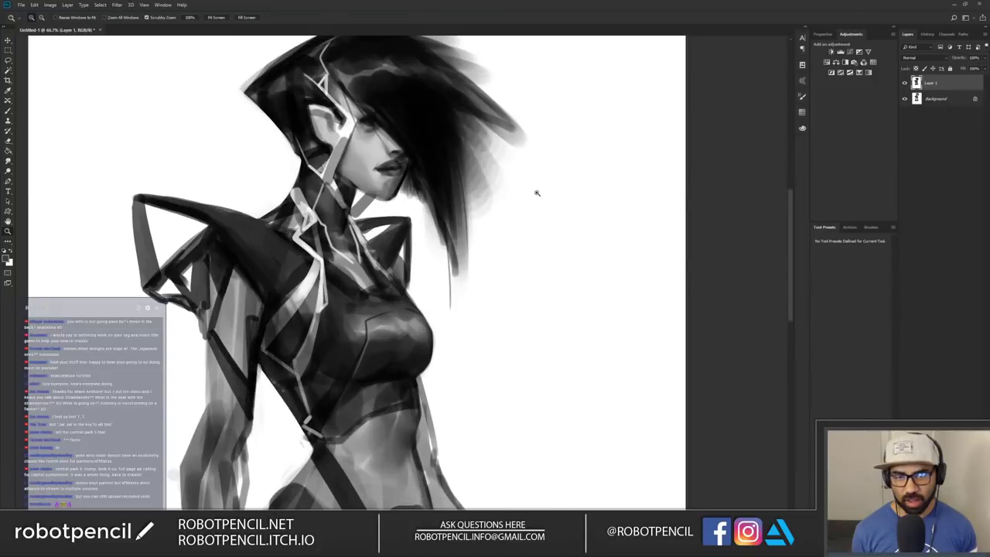
left_click(559, 224, "alt")
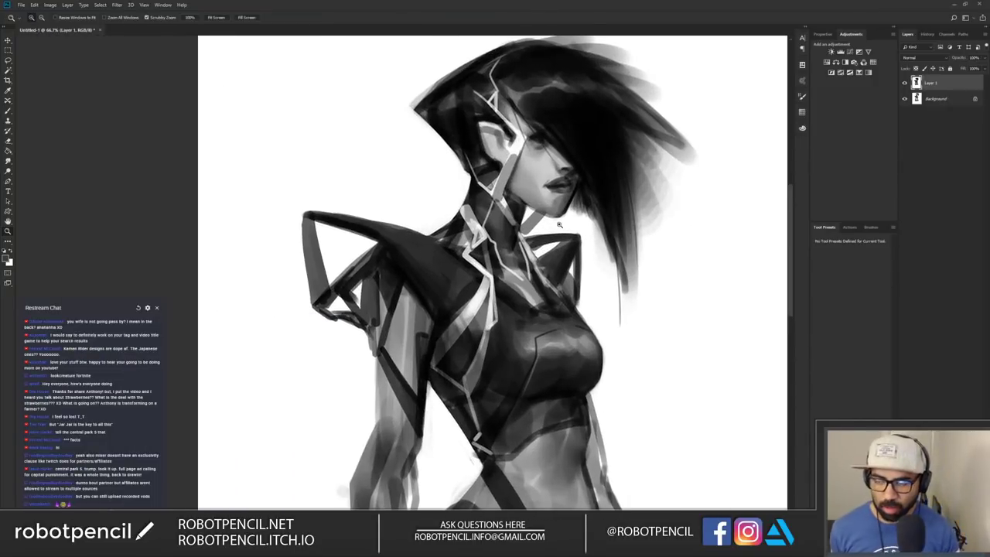
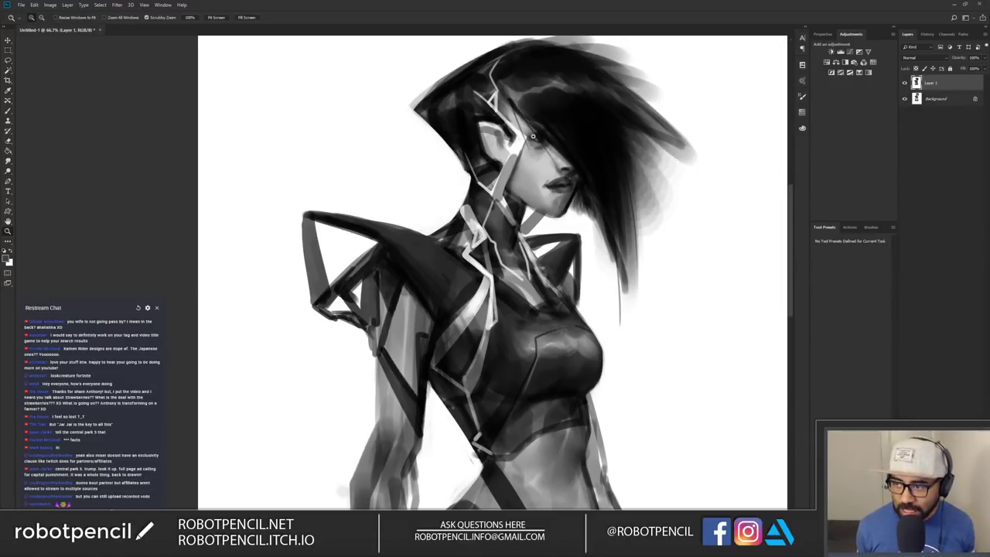
key("b")
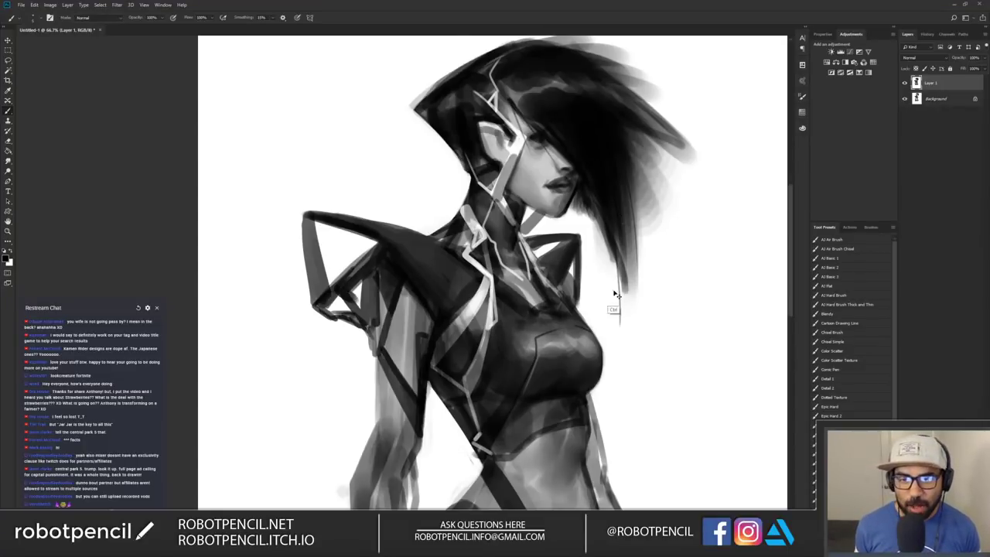
key("ctrl+shift+h")
left_click_drag(485, 221, 502, 246)
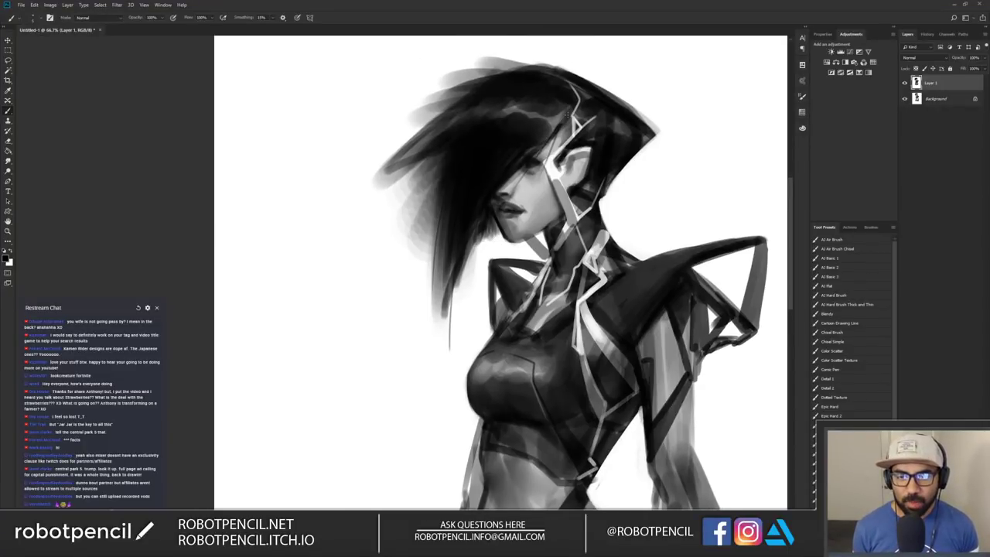
left_click_drag(523, 169, 502, 188)
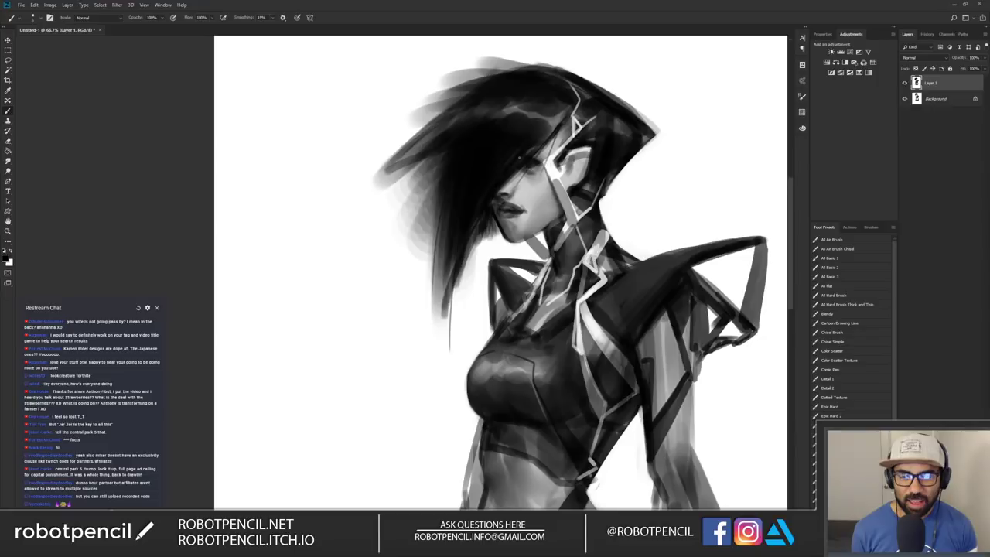
left_click_drag(474, 227, 450, 330)
left_click_drag(446, 235, 449, 327)
Step: Draw curved wispy black strands along the front edge of the swept hair, redoing the first one
left_click_drag(414, 162, 350, 232)
key("ctrl+z")
left_click_drag(425, 148, 374, 223)
left_click_drag(410, 161, 373, 218)
left_click_drag(441, 133, 385, 186)
mouse_move(418, 147)
left_mouse_down()
mouse_move(382, 226)
mouse_move(413, 232)
mouse_move(420, 245)
left_mouse_up()
left_click_drag(458, 137, 453, 253)
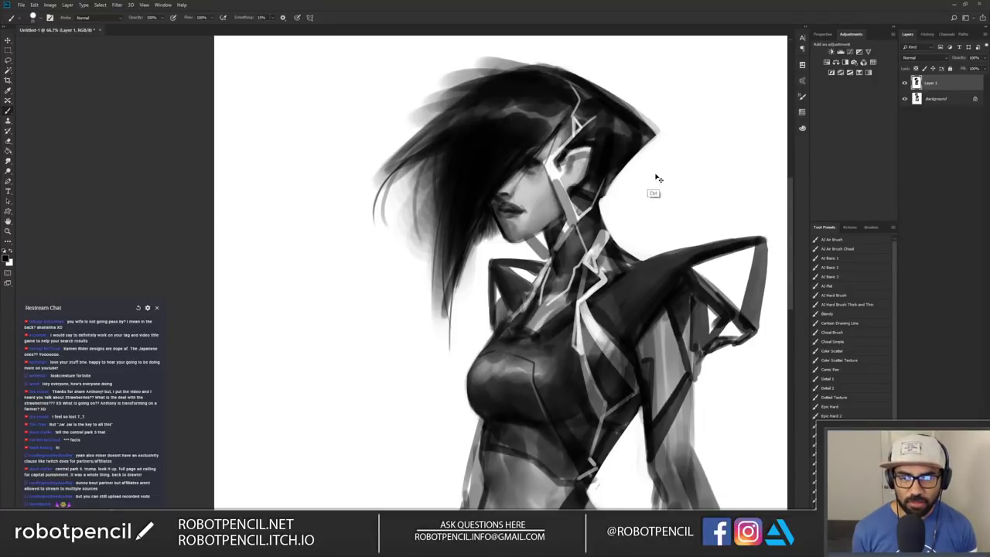
Step: Add a long curved strand sweeping from the crown over the outer edge of the hair
key("ctrl+h")
left_click_drag(437, 130, 451, 110)
mouse_move(505, 76)
left_mouse_down()
mouse_move(544, 60)
mouse_move(526, 132)
mouse_move(541, 114)
mouse_move(636, 207)
left_mouse_up()
left_click_drag(523, 311, 531, 235)
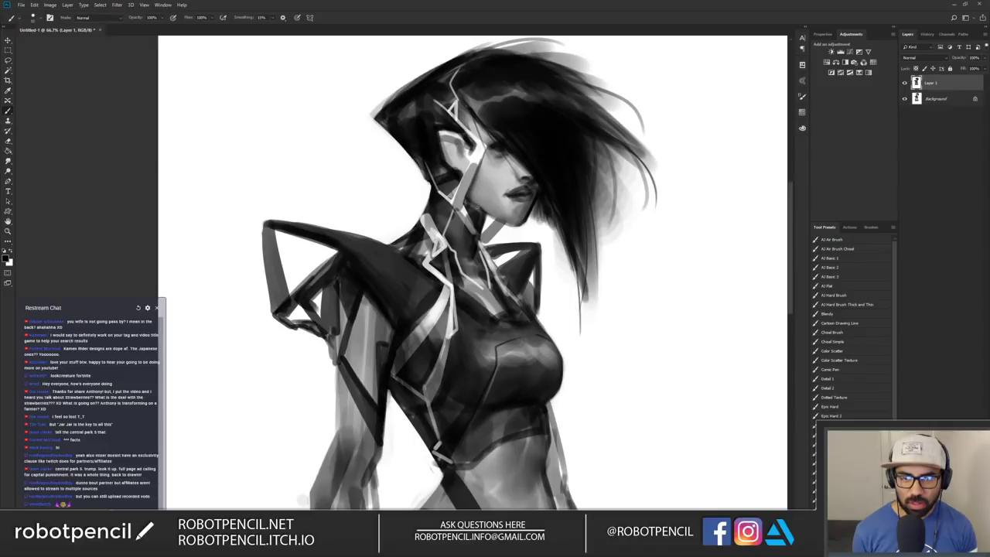
Step: Sample the hair's highlight grey and paint soft streaks across the top of the fringe
key("z")
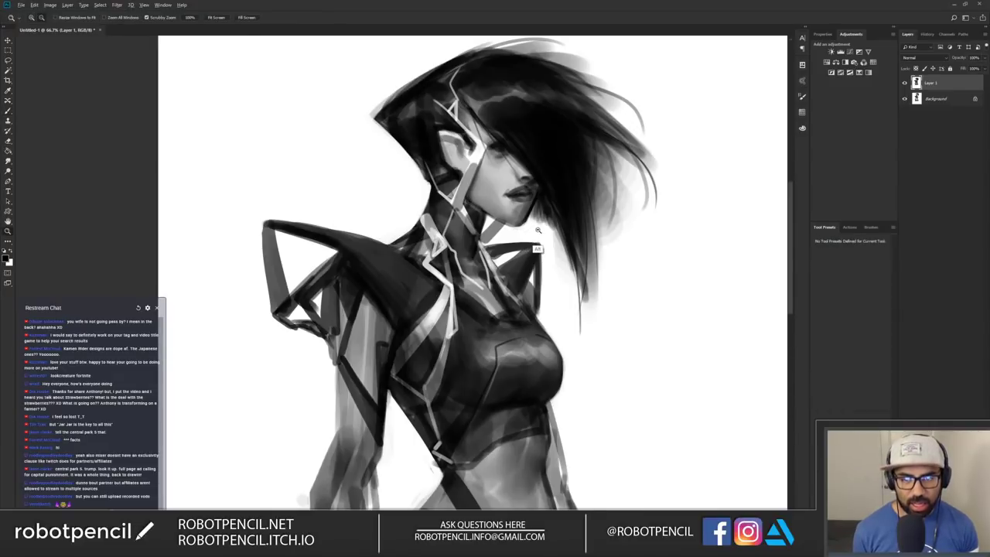
left_click(539, 236, "alt")
left_click(538, 235, "alt")
key("ctrl+alt+f")
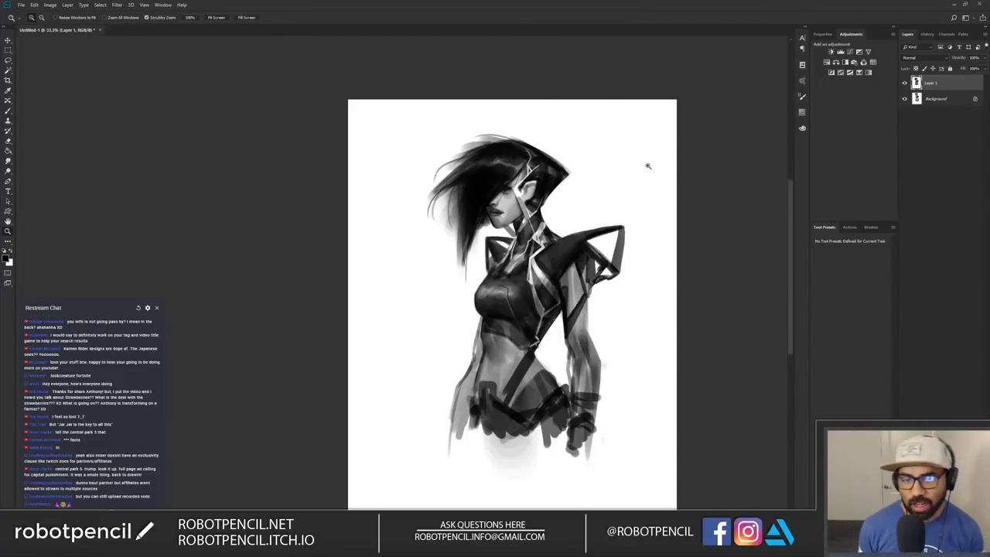
key("b")
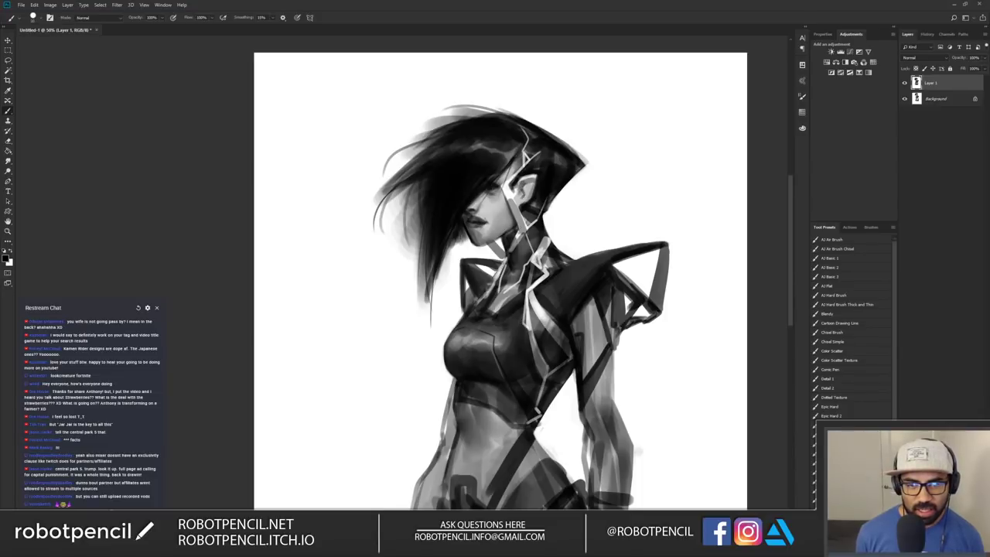
key("ctrl+h")
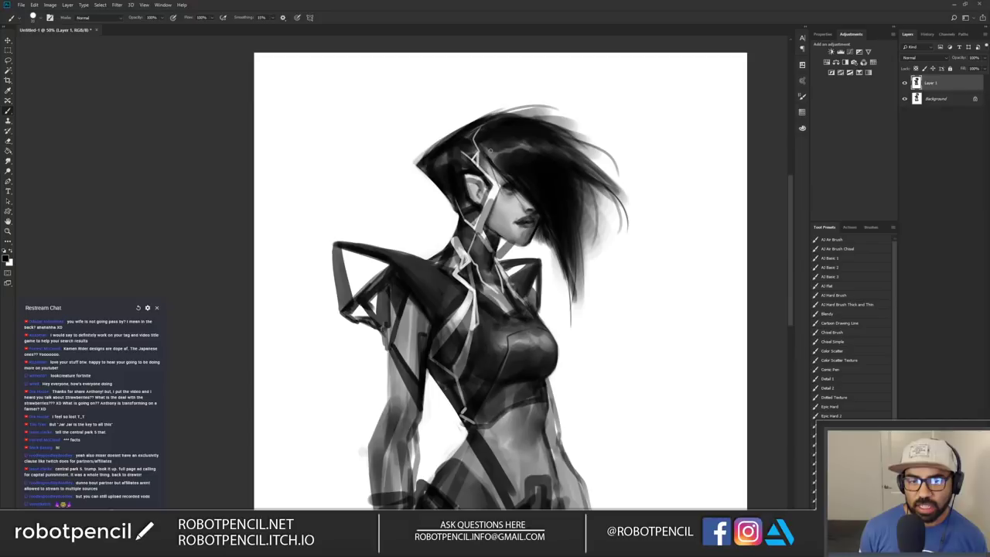
left_click(521, 147, "alt")
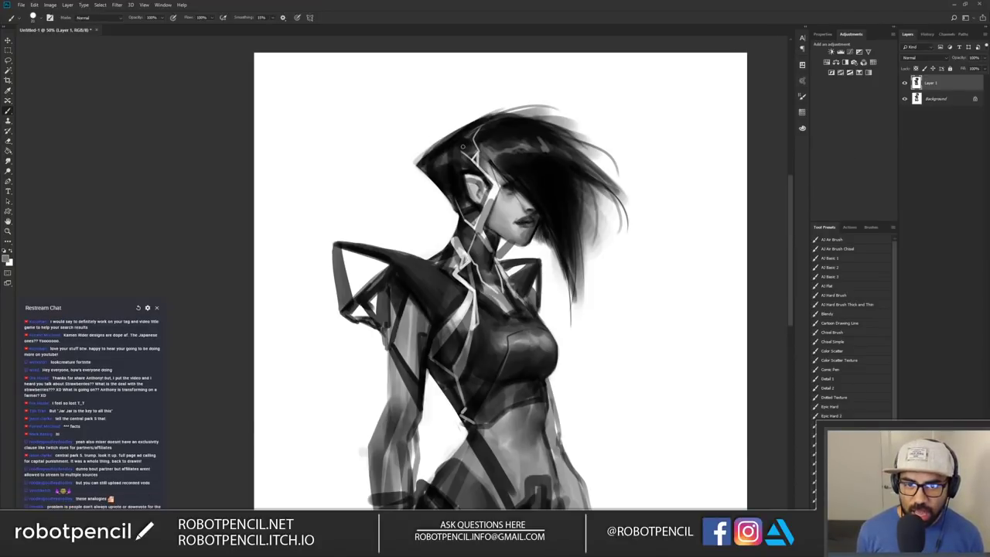
Step: Extend the jagged white accent up to the crown and branch a thin white line towards the back of the hair
key("d")
key("x")
left_click_drag(462, 151, 479, 126)
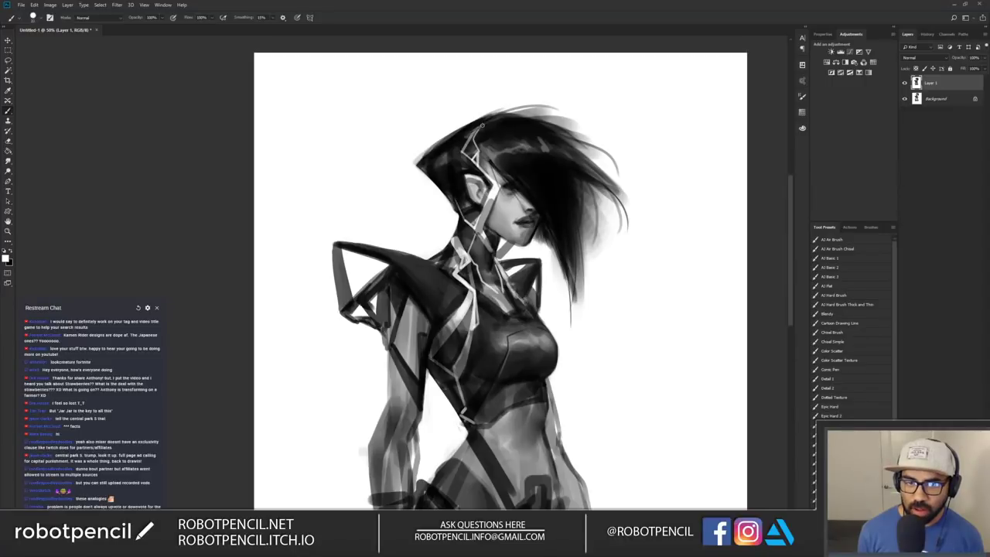
left_click_drag(527, 235, 534, 260)
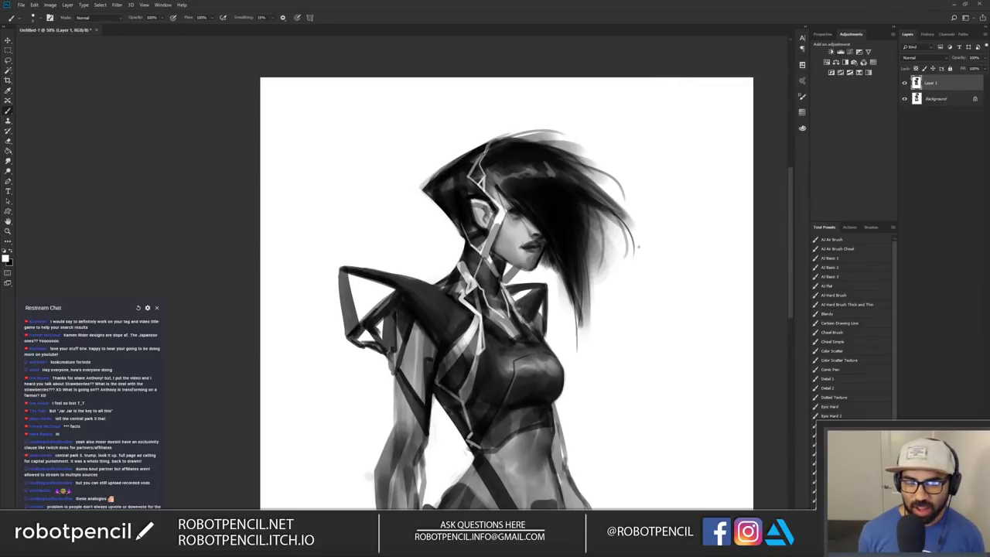
key("ctrl+shift+h")
left_click_drag(544, 180, 562, 168)
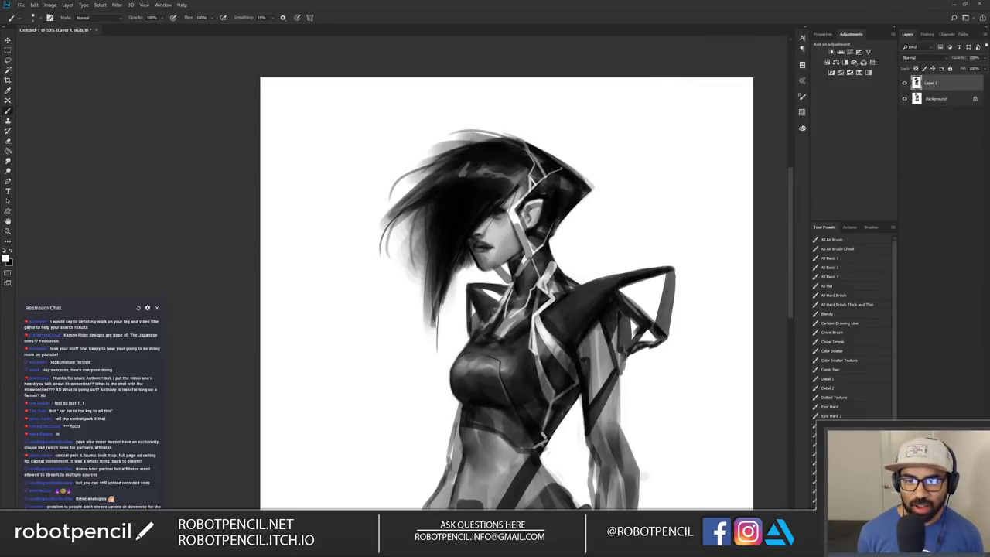
Step: Add a short white accent at the nape behind the ear with a larger brush
left_click_drag(609, 292, 605, 260)
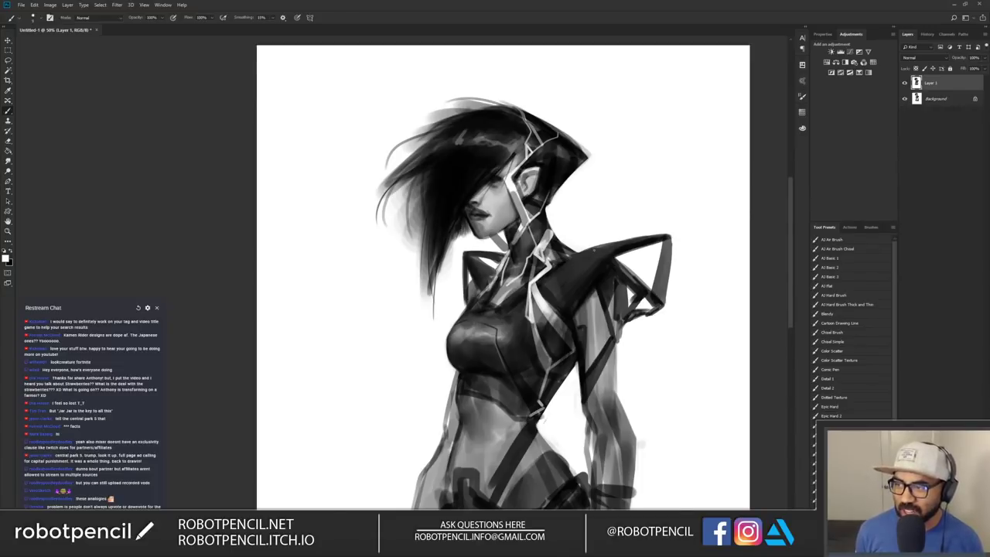
key("bracketright")
left_click_drag(552, 194, 557, 187)
key("F2")
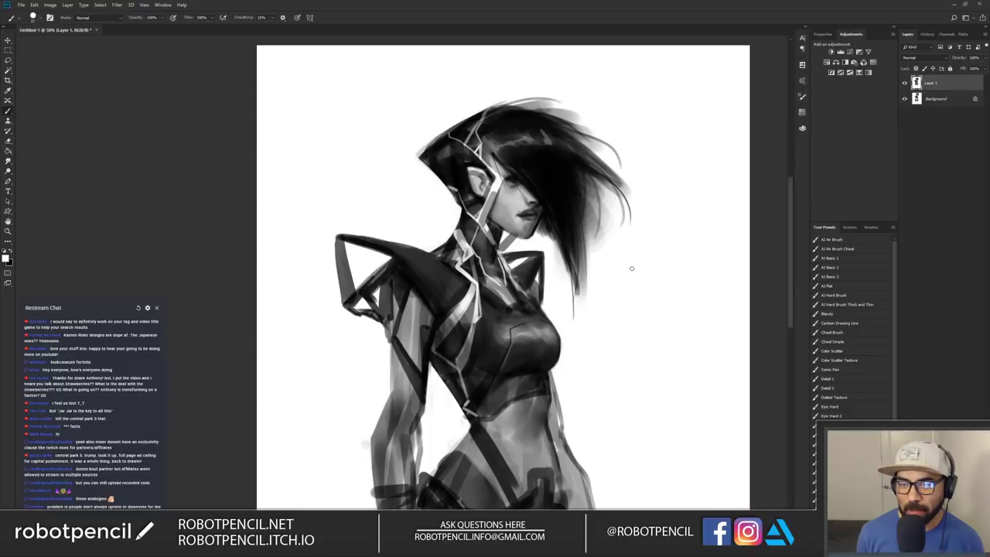
left_click_drag(593, 267, 620, 279)
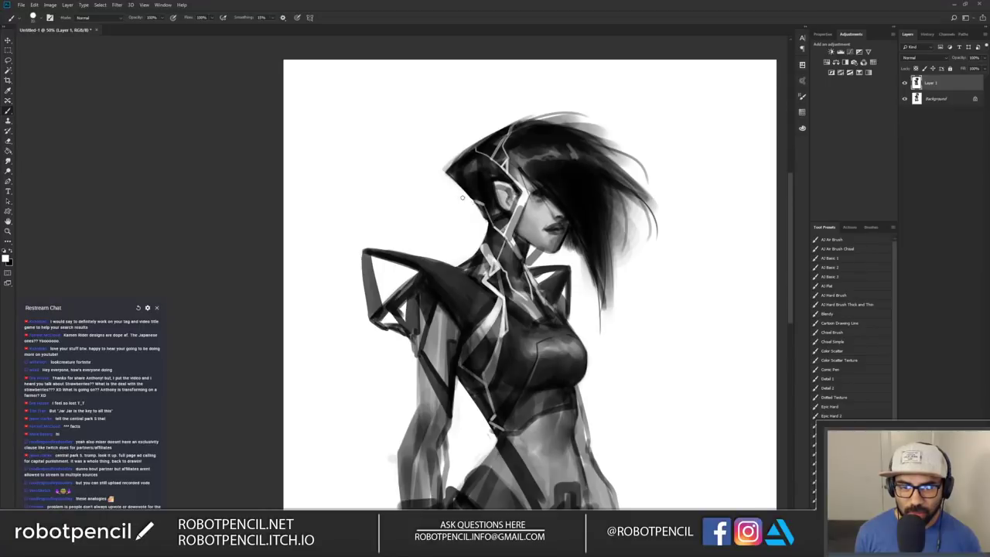
Step: Paint a black pointed shape hanging from the nape behind the ear, undoing a stray stroke
key("x")
mouse_move(474, 204)
left_mouse_down()
mouse_move(481, 237)
mouse_move(490, 233)
left_mouse_up()
key("ctrl+z")
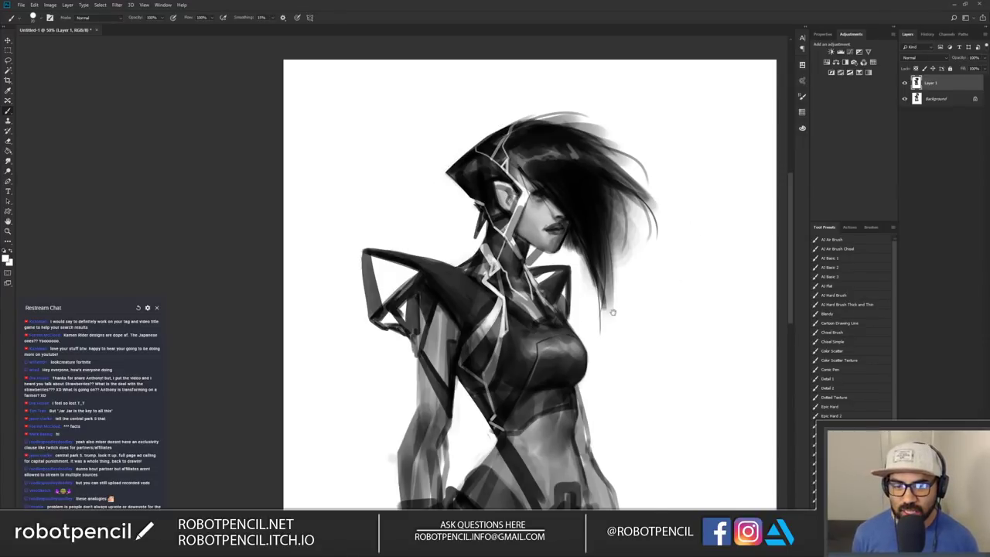
left_click_drag(613, 310, 635, 250)
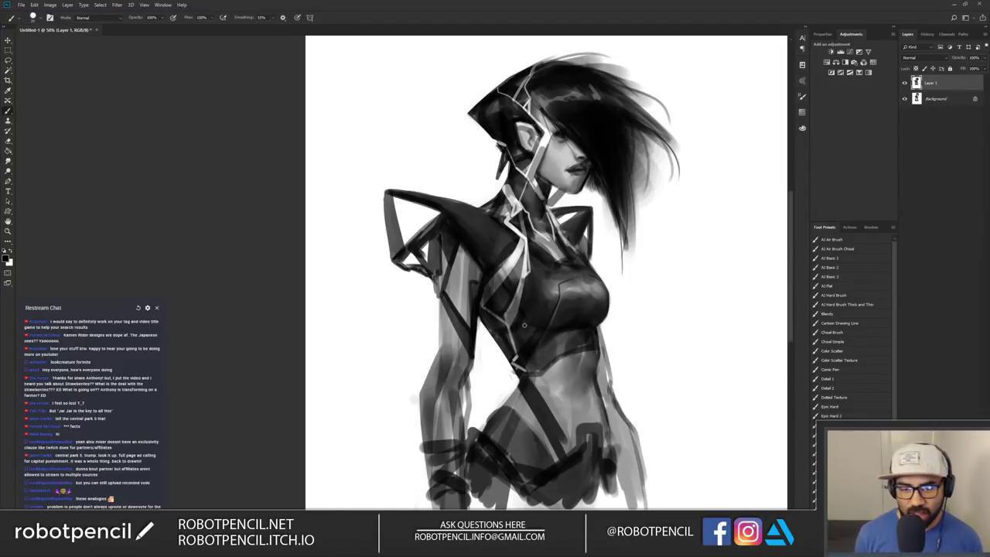
Step: Darken the bodice's side panel below the bust and flip the canvas horizontally to check the figure
left_click_drag(526, 321, 514, 350)
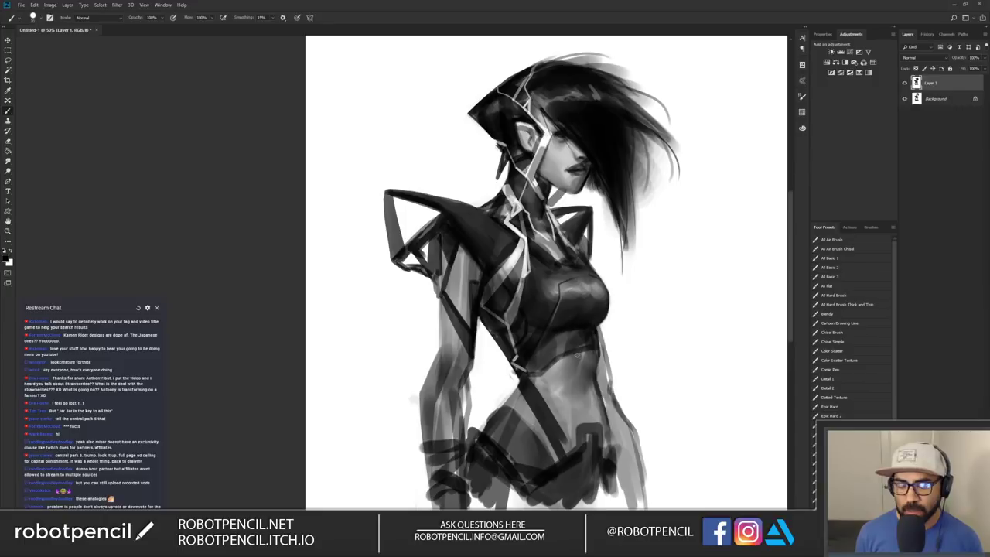
key("z")
left_click(593, 296, "alt")
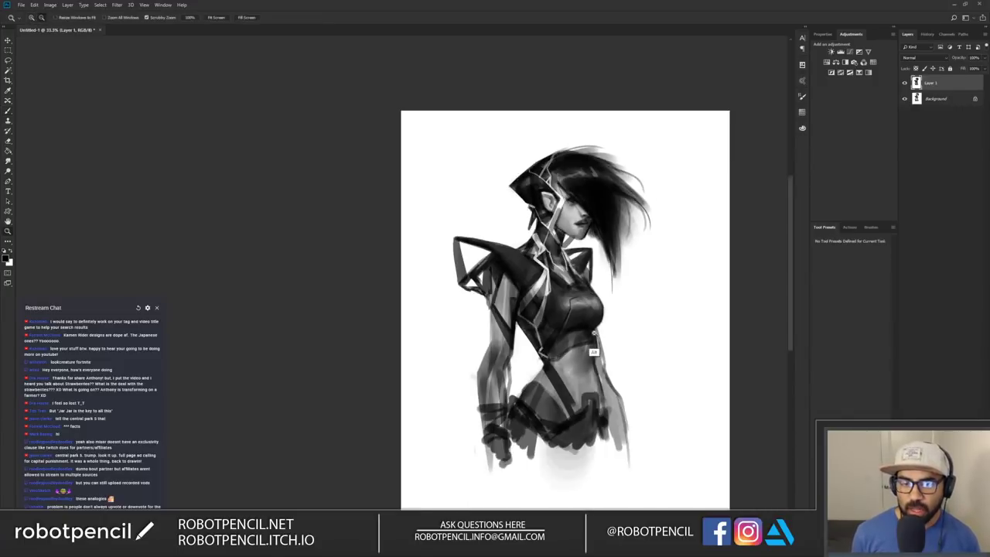
key("ctrl+f")
left_click(596, 290)
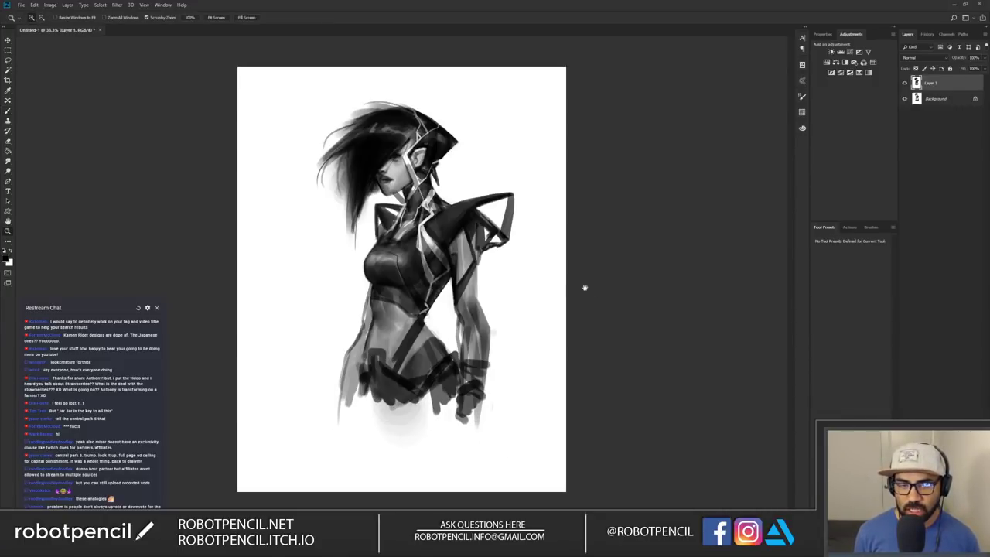
left_click(487, 236)
left_click_drag(483, 222, 545, 264)
key("b")
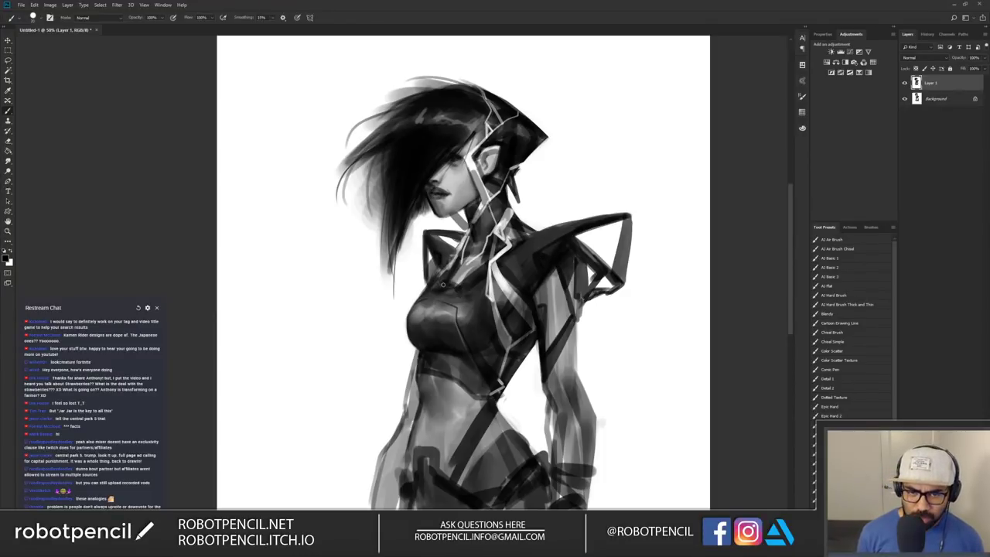
Step: Flip the canvas back and clean up the gap between the near arm and the torso with white
key("ctrl+shift+h")
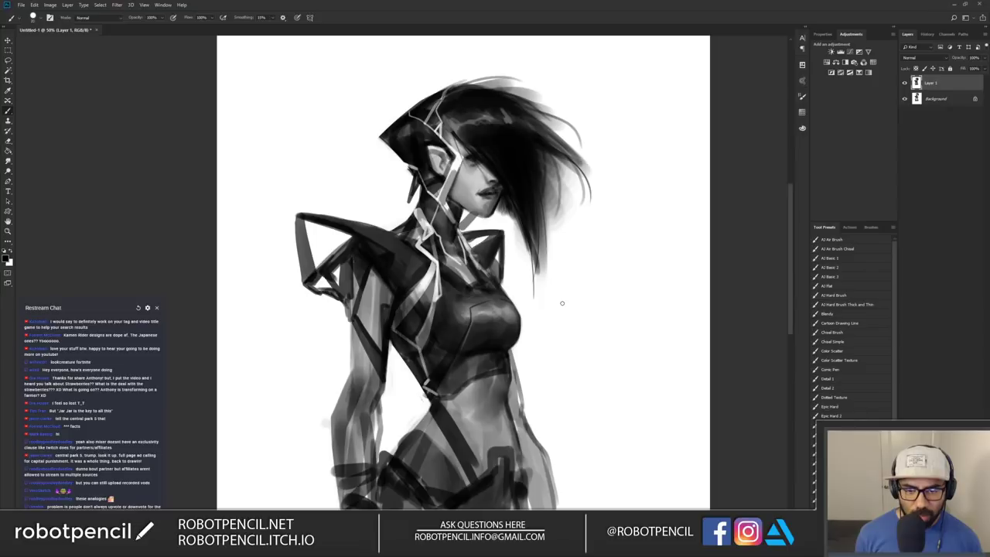
left_click_drag(539, 326, 590, 255)
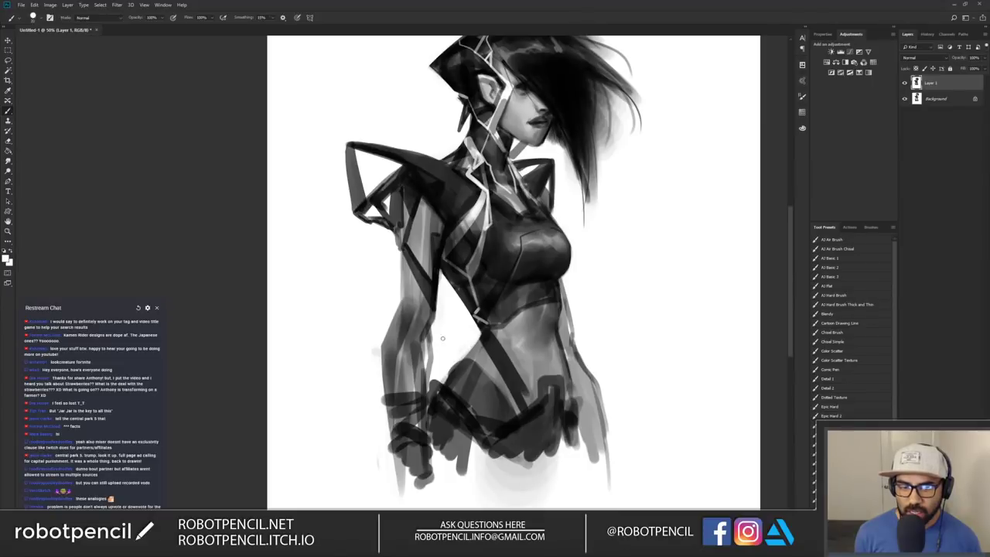
left_click_drag(442, 280, 440, 274)
left_click(440, 272, "alt")
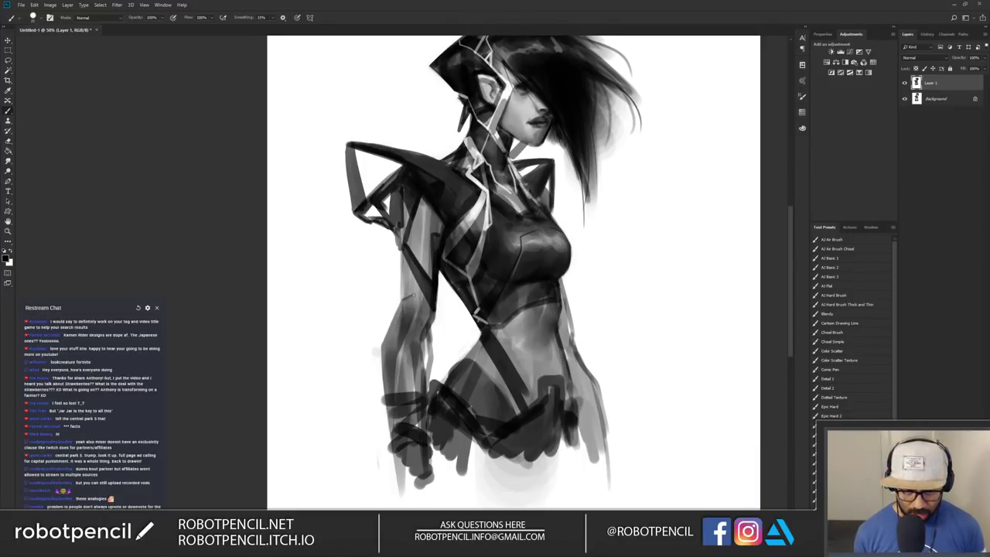
Step: Flip the canvas horizontally and paint dark grey shading over the upper arm beneath the shoulder armour
key("z")
left_click(432, 350, "alt")
left_click(431, 351, "alt")
key("ctrl+shift+h")
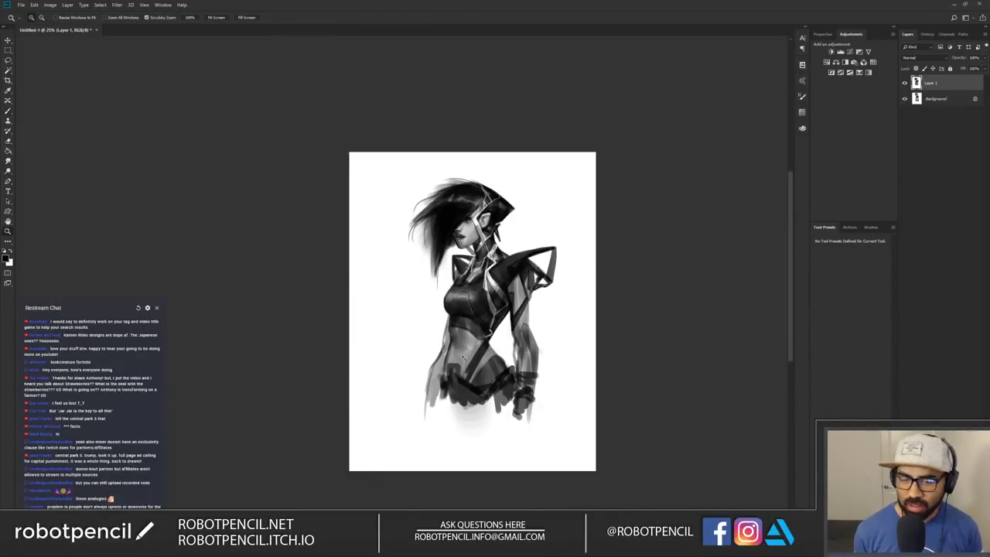
left_click(463, 358)
left_click(462, 349)
key("b")
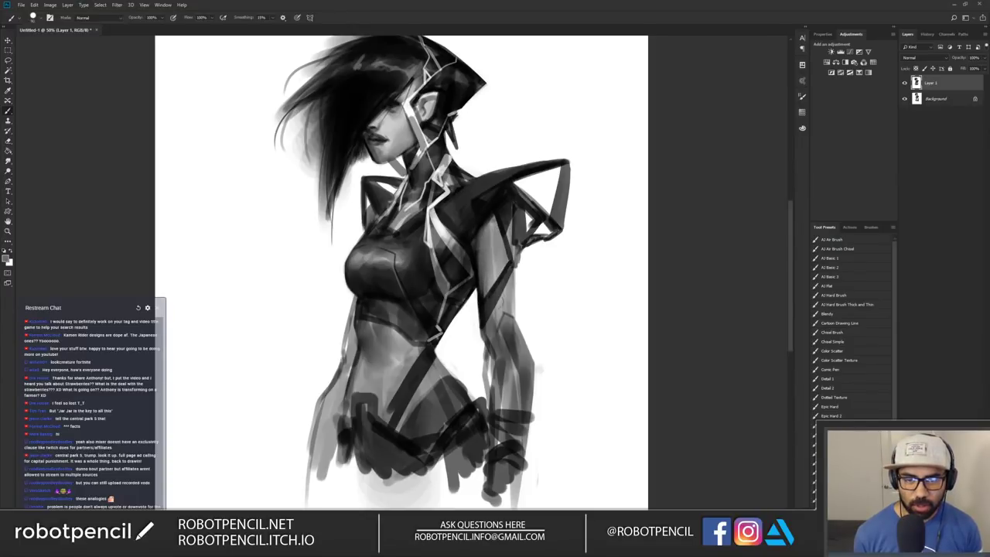
mouse_move(481, 227)
left_mouse_down()
mouse_move(508, 200)
mouse_move(520, 231)
mouse_move(498, 238)
mouse_move(503, 272)
mouse_move(504, 202)
mouse_move(510, 246)
left_mouse_up()
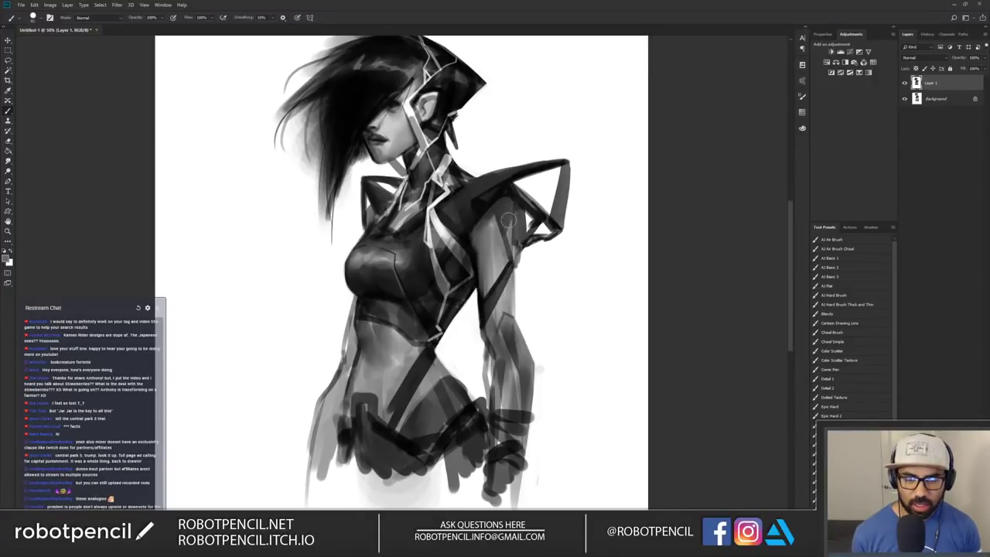
Step: Return the canvas to its unmirrored orientation and sample the light grey of the neck accent
key("h")
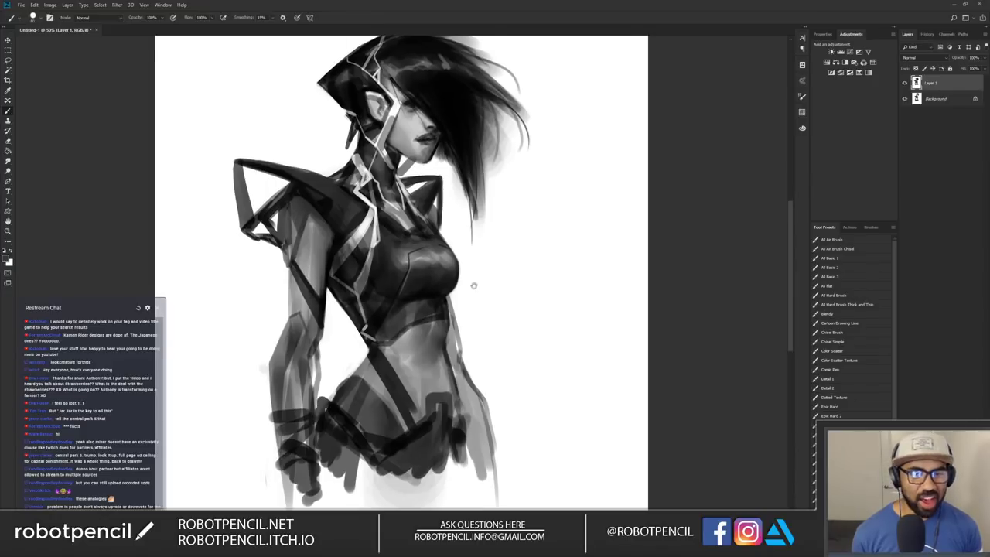
left_click_drag(472, 287, 552, 286)
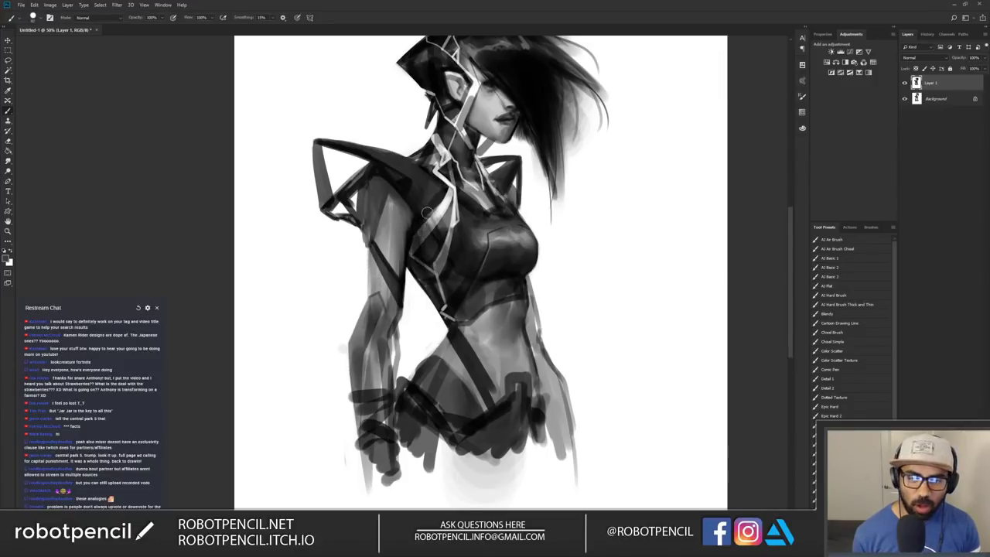
left_click_drag(418, 257, 419, 310)
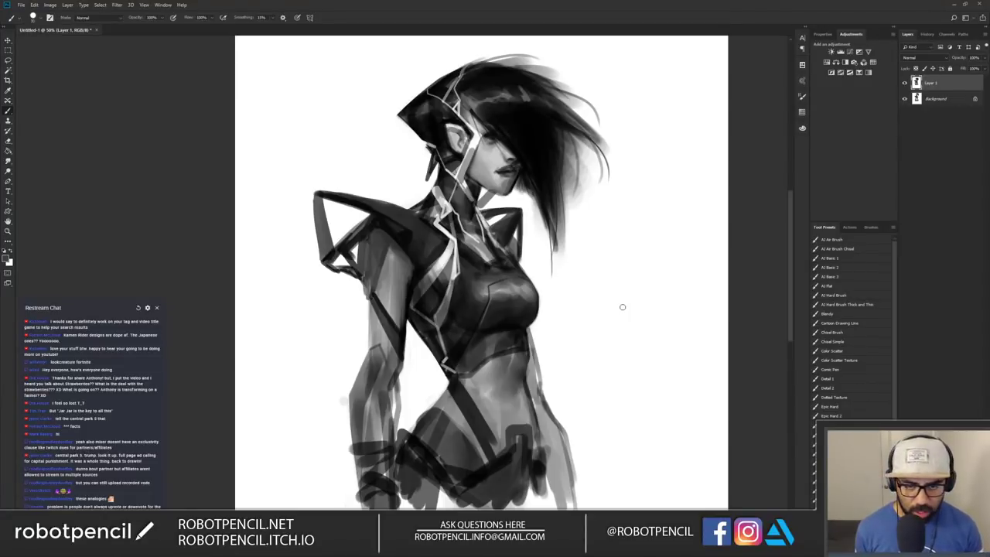
left_click(439, 209, "alt")
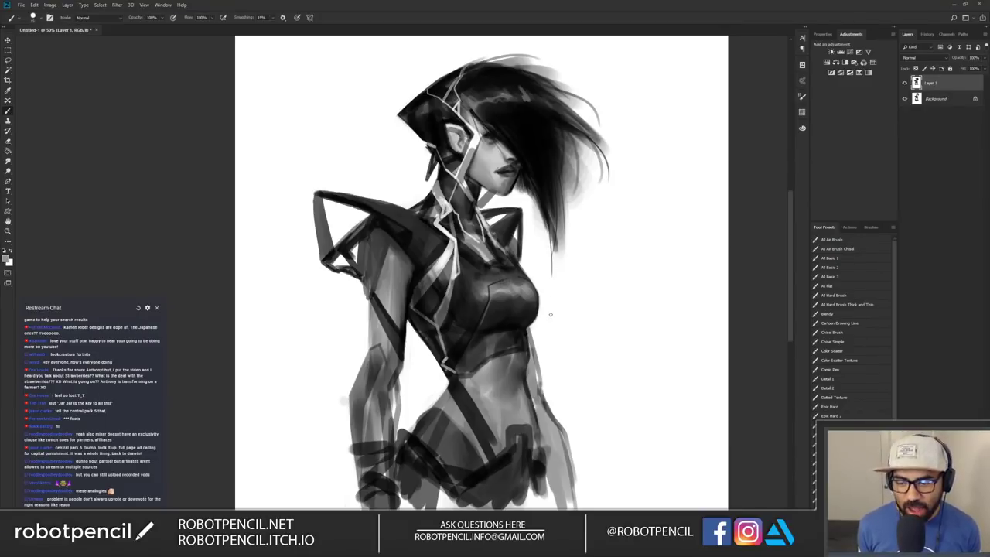
left_click_drag(477, 296, 514, 240)
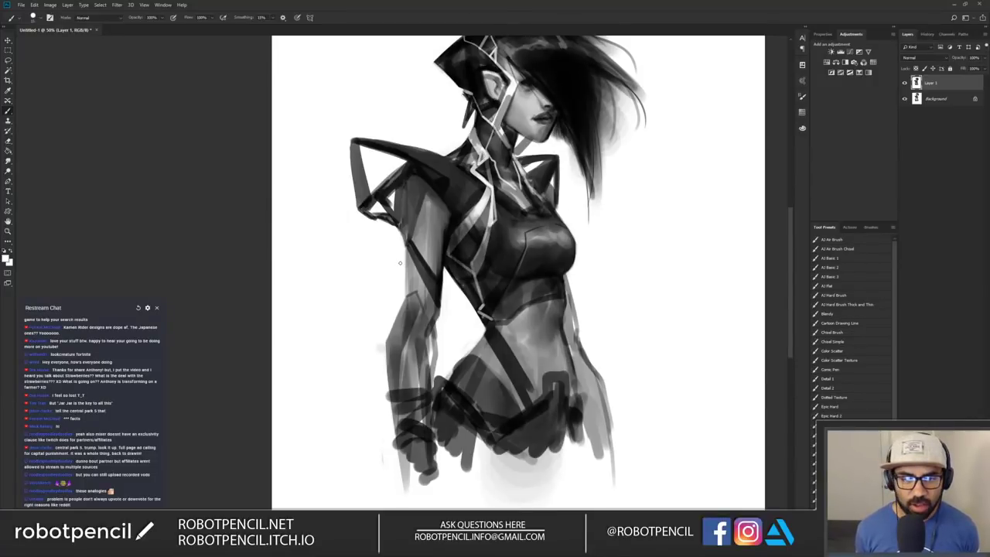
Step: Paint a black sleeve cap over the top of the near upper arm with a larger brush, undoing stray strokes
left_click_drag(405, 180, 400, 221)
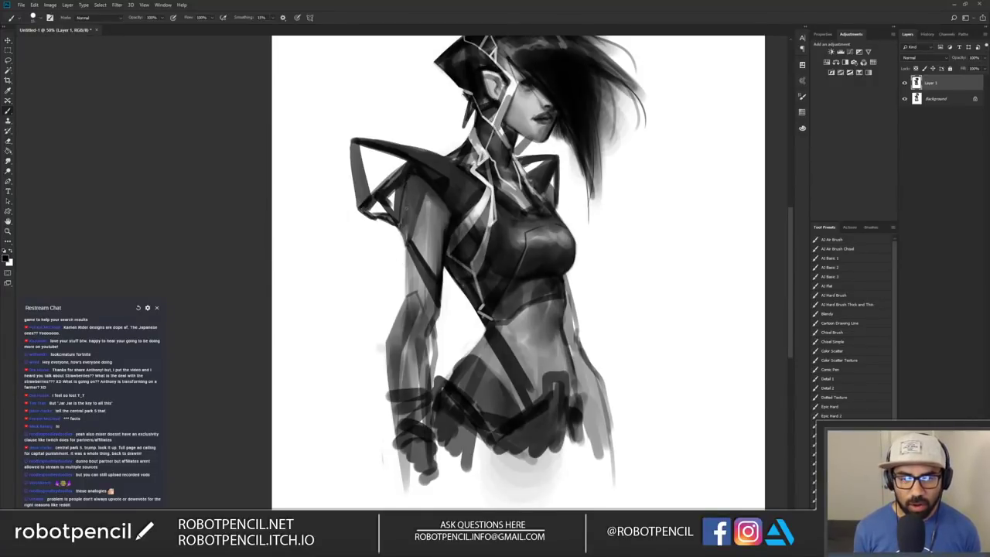
mouse_move(407, 183)
left_mouse_down()
mouse_move(403, 229)
mouse_move(404, 202)
mouse_move(422, 180)
mouse_move(412, 176)
mouse_move(432, 175)
mouse_move(461, 197)
mouse_move(438, 196)
mouse_move(449, 196)
mouse_move(419, 195)
left_mouse_up()
key("]")
key("]")
key("]")
key("]")
key("ctrl+z")
key("ctrl+z")
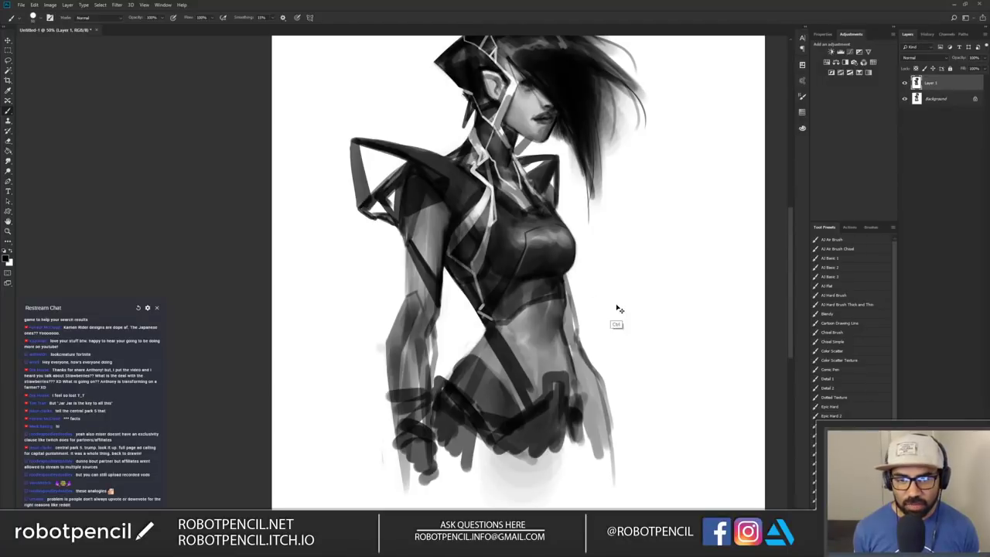
Step: Flip the canvas to darken the bodice band under the bust, and flip it back to check the whole figure
key("ctrl+f")
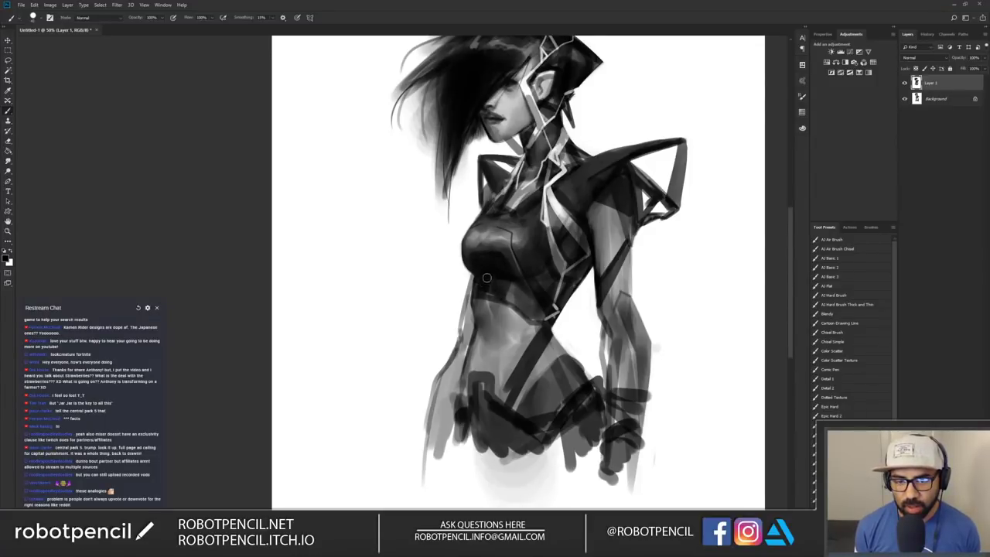
key("z")
left_click(518, 327, "alt")
left_click(517, 327, "alt")
key("ctrl+alt+f")
key("ctrl+alt+f")
key("ctrl+alt+h")
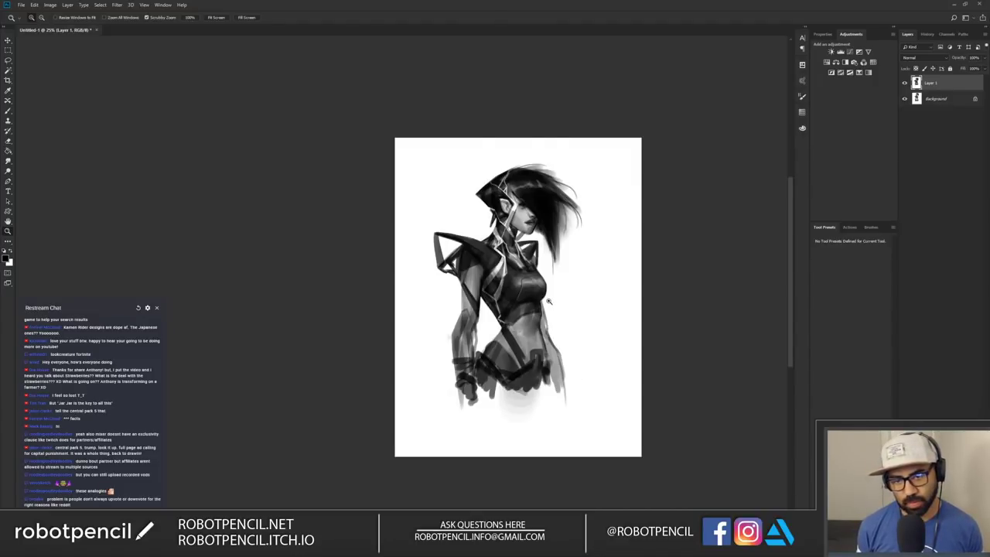
key("ctrl+plus")
Step: Blend the bodice shading around the bust with the Smudge tool at 25% strength
key("r")
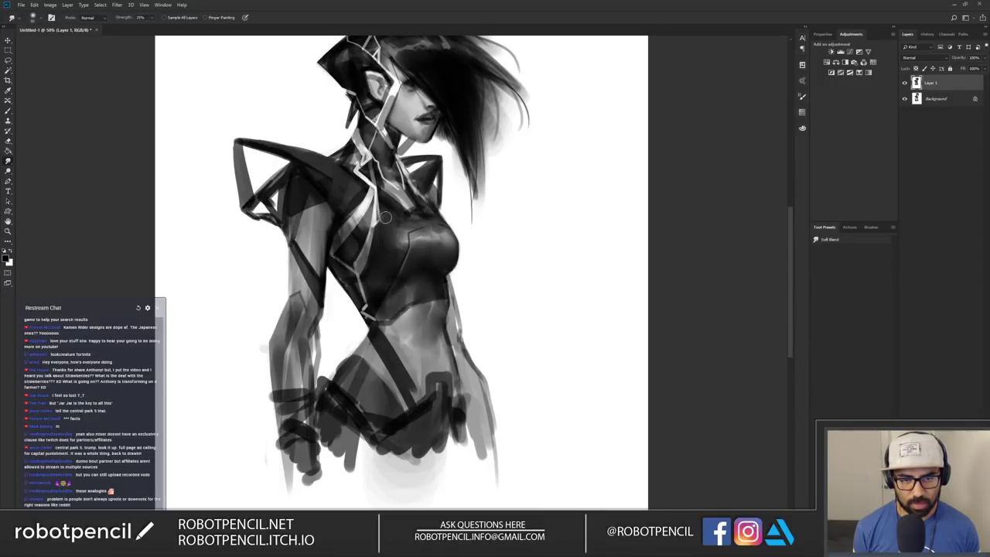
left_click_drag(487, 243, 554, 298)
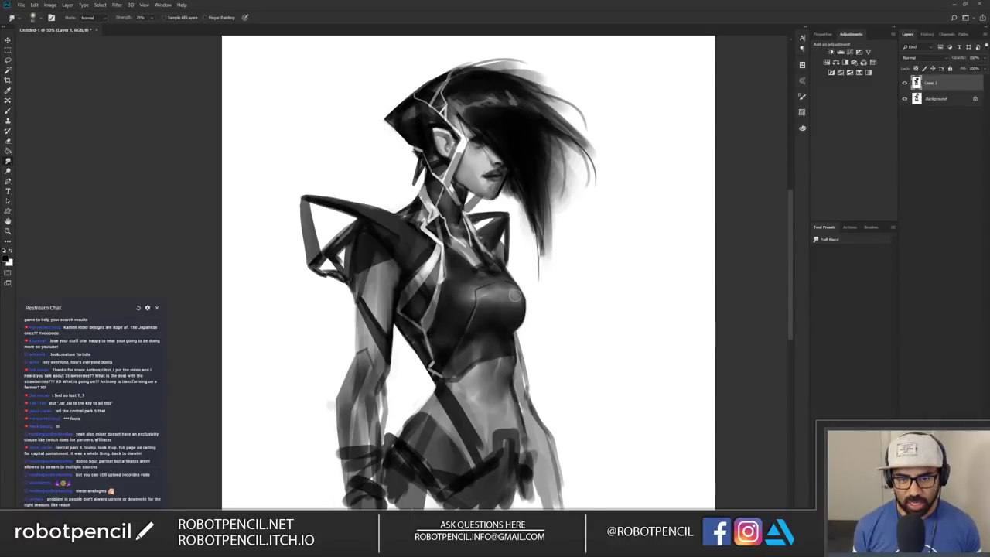
key("ctrl+space")
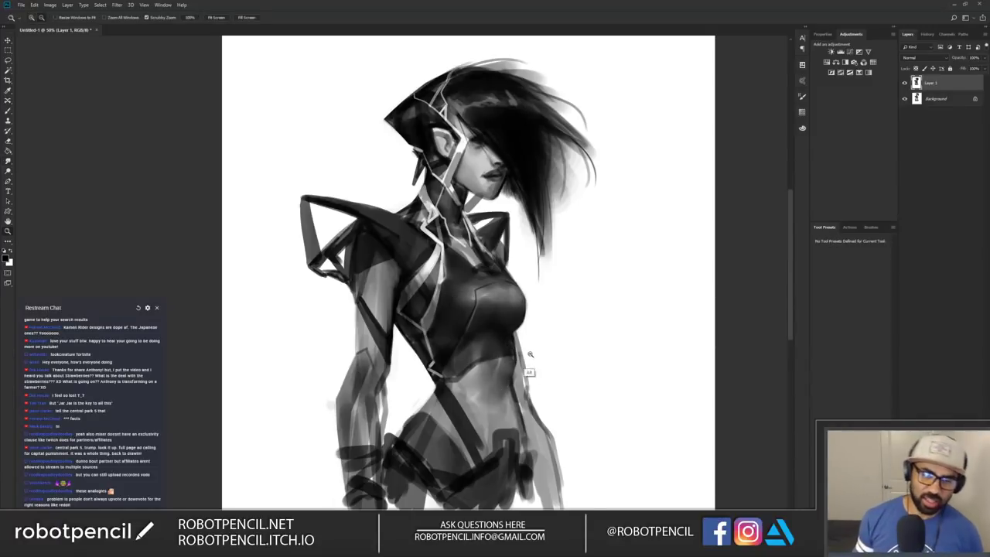
left_click(533, 359, "ctrl+alt")
left_click(531, 359, "ctrl+alt")
Step: Flip the canvas horizontally and tone down the bust highlight with dark brush strokes, sampling the bodice tone
key("ctrl+f")
left_click(524, 330)
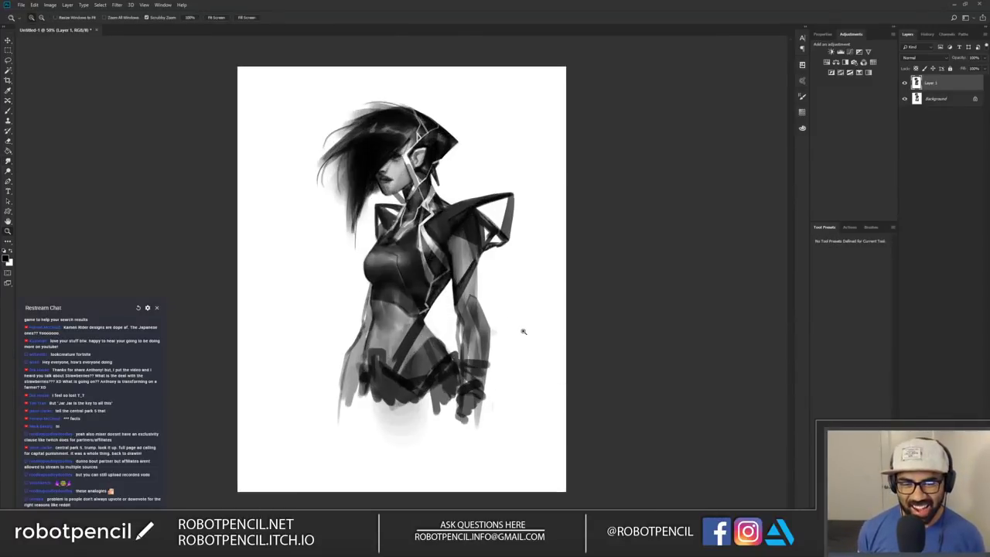
left_click(523, 331)
key("b")
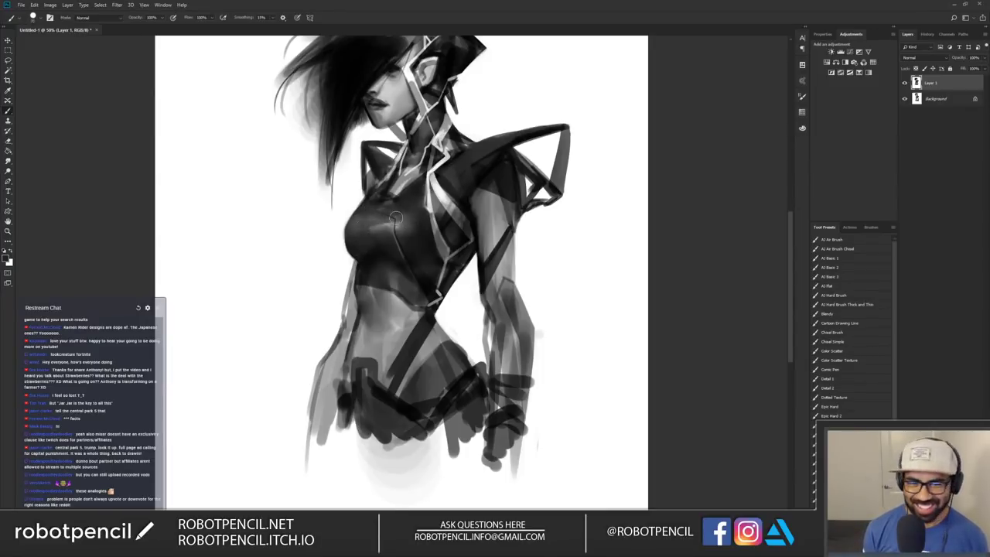
mouse_move(399, 226)
left_mouse_down()
mouse_move(407, 256)
mouse_move(391, 230)
mouse_move(351, 235)
mouse_move(361, 257)
left_mouse_up()
left_click(359, 237, "alt")
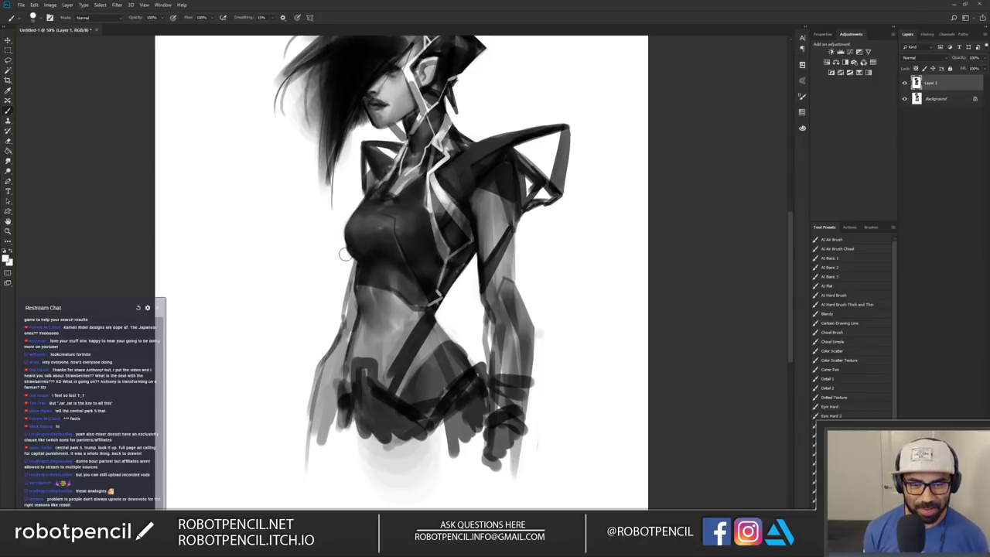
Step: Flip the canvas back and paint a lighter grey highlight streak across the fringe, sampling tones from the hair
key("z")
left_click(614, 280, "alt")
left_click(614, 278, "alt")
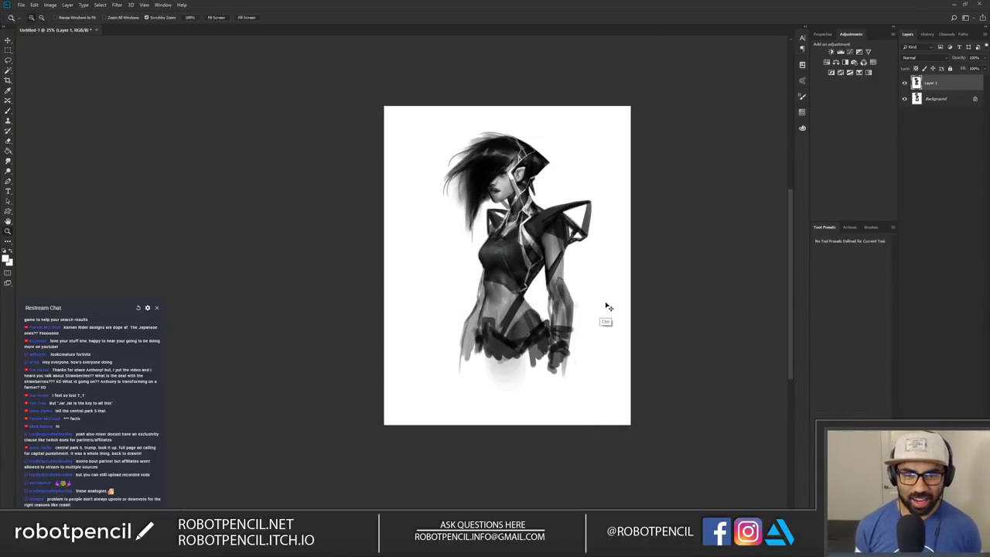
key("ctrl+f")
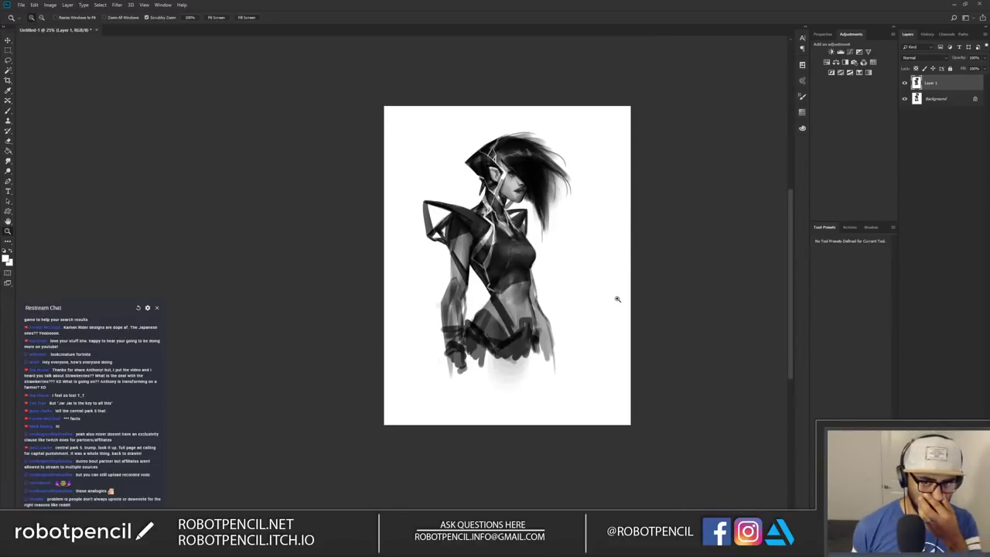
left_click(521, 159)
left_click(525, 162)
key("b")
key("d")
key("x")
mouse_move(392, 118)
left_mouse_down()
mouse_move(427, 128)
mouse_move(404, 129)
mouse_move(417, 129)
mouse_move(409, 110)
mouse_move(417, 111)
mouse_move(458, 126)
left_mouse_up()
left_click(427, 133, "alt")
left_click(418, 119, "alt")
left_click(431, 94, "alt")
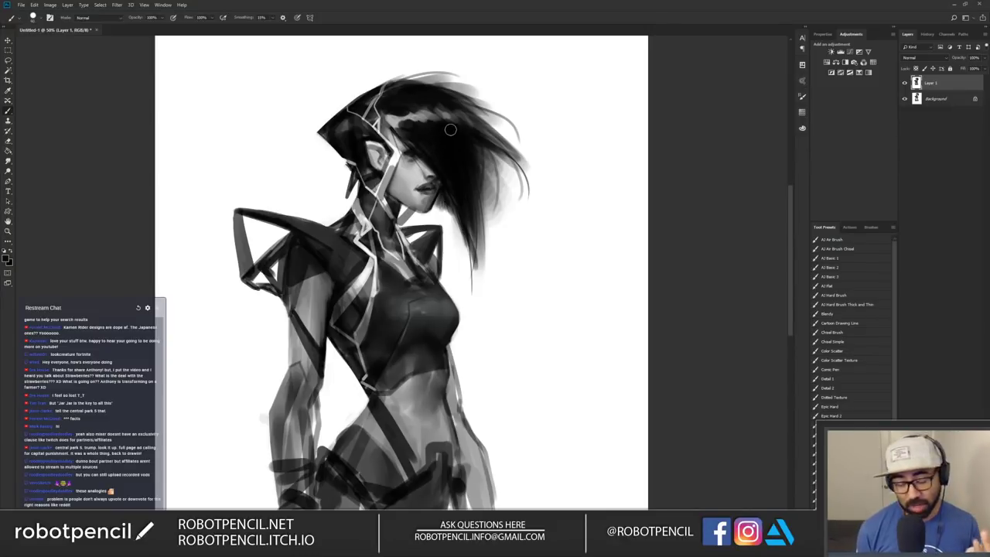
Step: Paint sampled grey highlights into the dark hair above and behind the ear, then mirror the canvas
left_click(359, 128, "alt")
left_click_drag(362, 128, 347, 136)
left_click(350, 146, "alt")
key("ctrl+z")
key("ctrl+z")
key("ctrl+z")
key("ctrl+z")
key("ctrl+z")
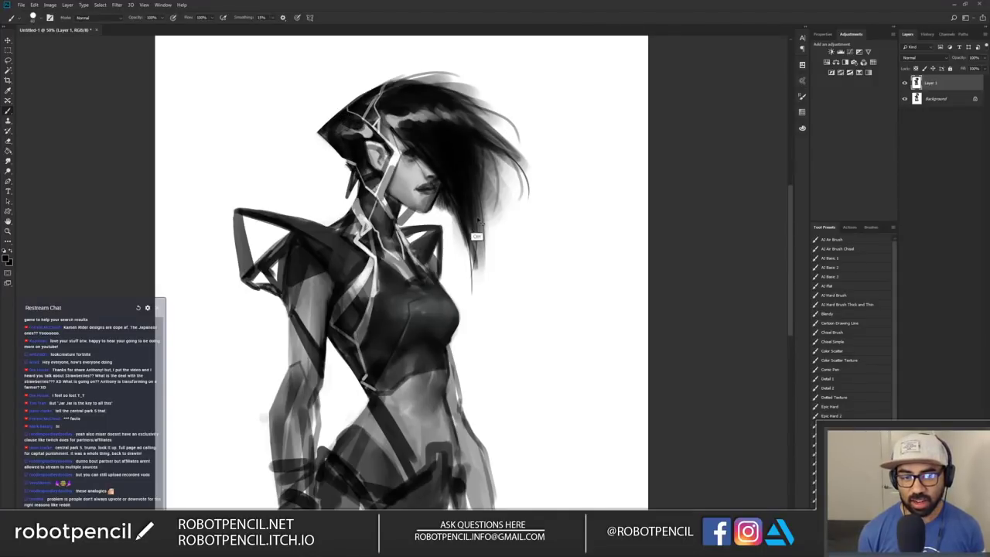
key("ctrl+z")
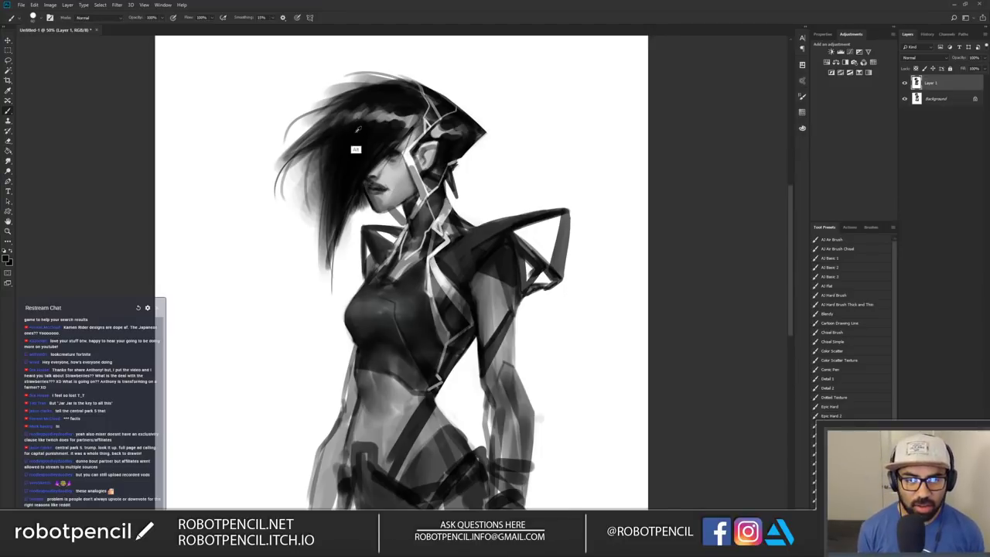
Step: Darken the highlight across the fringe and brush short dark wisps of hair at the nape
left_click_drag(350, 114, 399, 113)
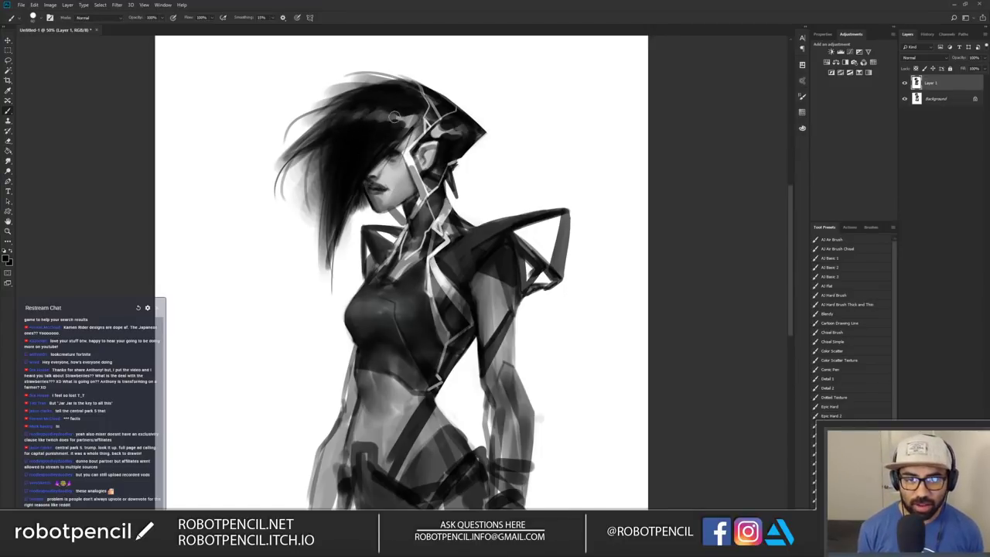
mouse_move(442, 139)
left_mouse_down()
mouse_move(435, 134)
mouse_move(460, 144)
left_mouse_up()
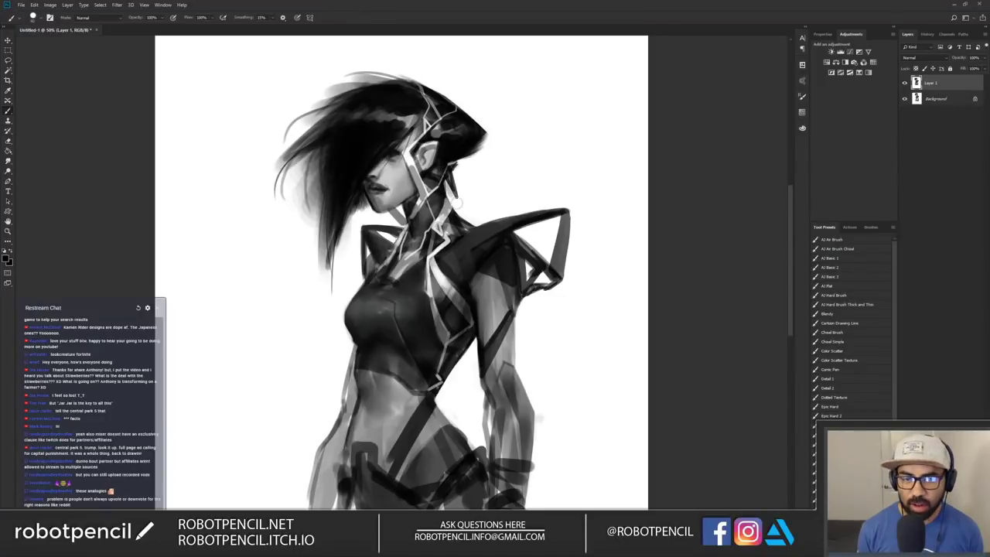
mouse_move(453, 175)
left_mouse_down()
mouse_move(465, 198)
mouse_move(459, 177)
mouse_move(466, 166)
mouse_move(490, 169)
left_mouse_up()
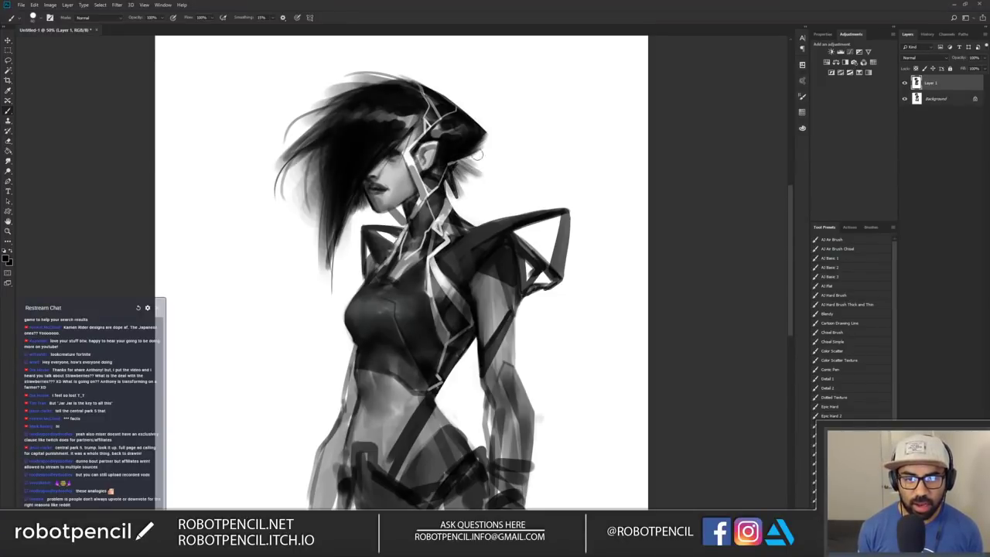
mouse_move(467, 182)
left_mouse_down()
mouse_move(472, 190)
mouse_move(462, 174)
mouse_move(474, 185)
mouse_move(477, 168)
left_mouse_up()
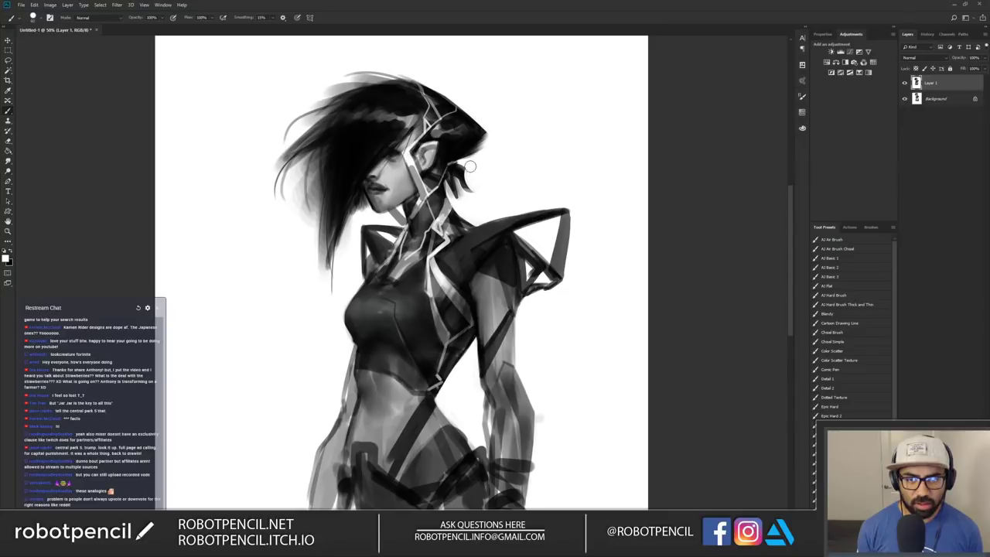
Step: Clean up the nape hair in the mirrored view and add thin light trim lines along the crop top's edges
key("ctrl+shift+h")
left_click(349, 190, "alt")
left_click_drag(346, 165, 338, 160)
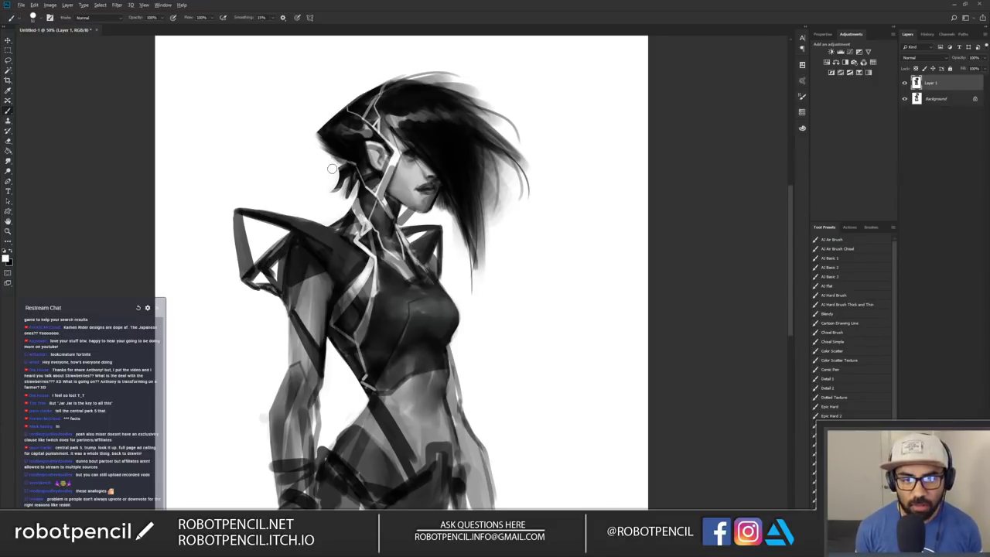
key("x")
mouse_move(353, 176)
left_mouse_down()
mouse_move(357, 192)
mouse_move(358, 178)
mouse_move(343, 194)
mouse_move(358, 207)
left_mouse_up()
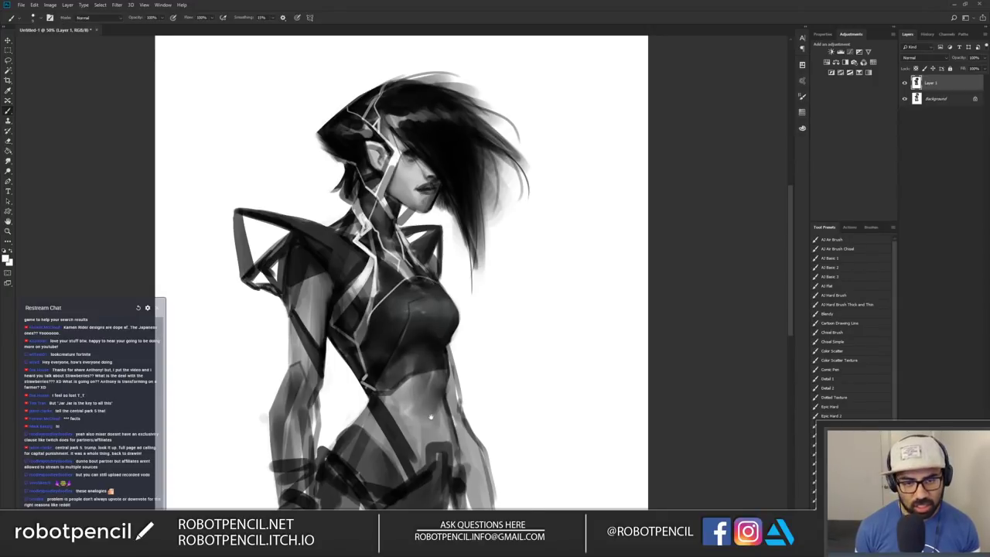
left_click_drag(431, 416, 427, 351)
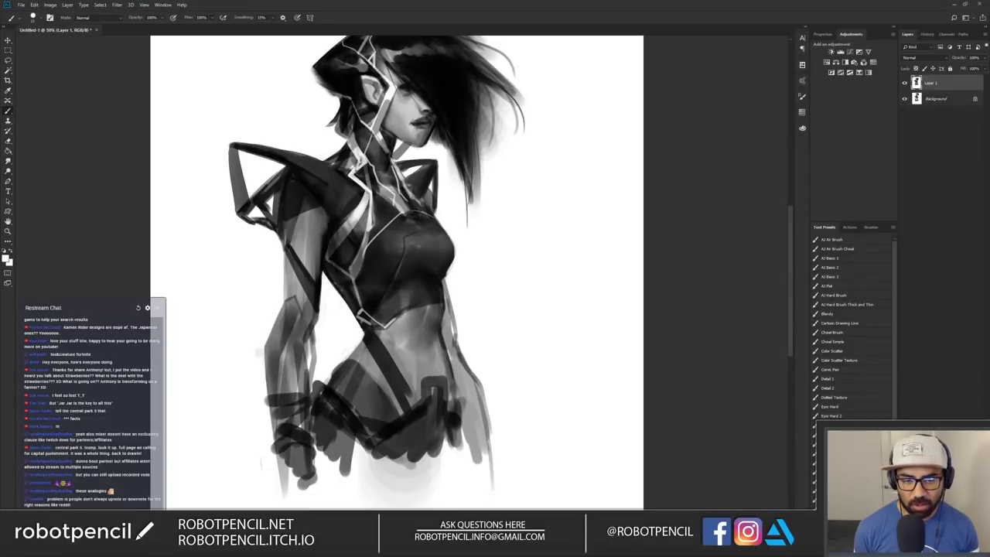
Step: Refine the near shoulder pad's upper edge with dark strokes and trim its outer contour with the white background colour
key("z")
double_click(494, 316, "alt")
key("ctrl+shift+h")
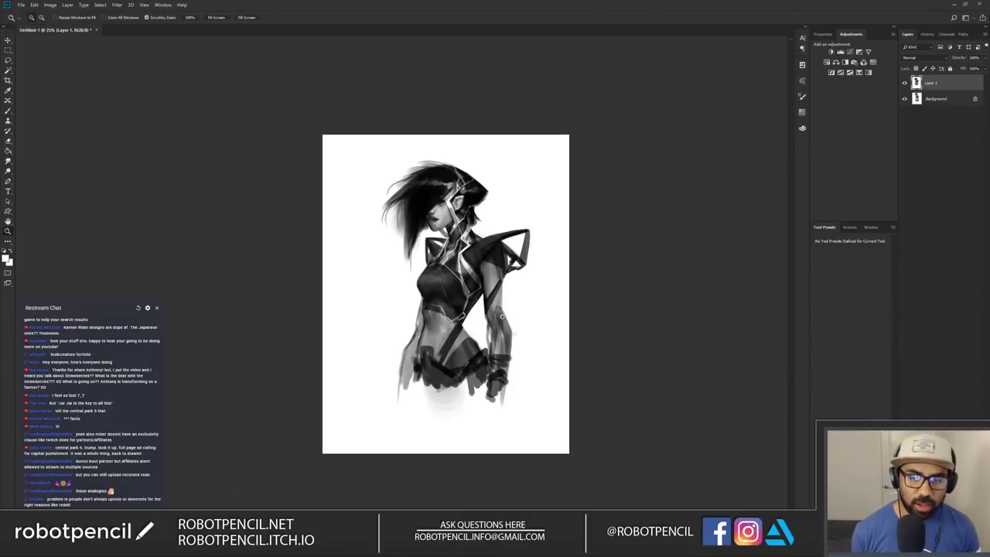
left_click(499, 316)
left_click(493, 314)
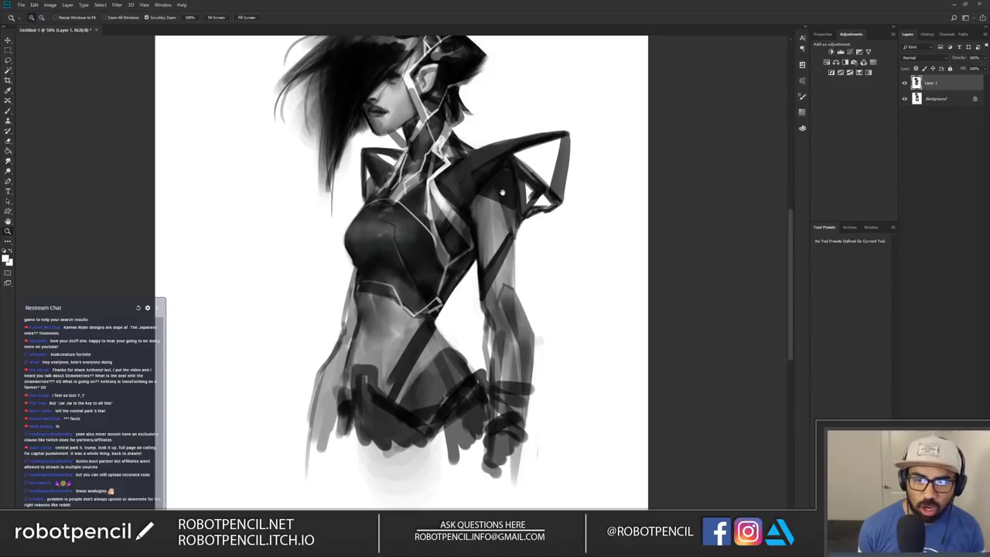
left_click_drag(508, 193, 524, 258)
key("b")
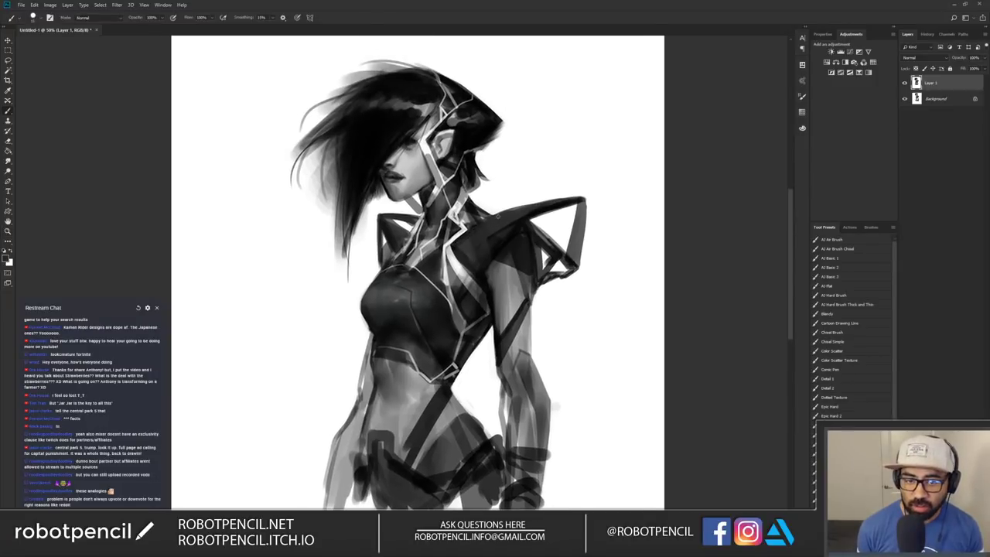
left_click_drag(482, 231, 549, 199)
mouse_move(492, 223)
left_mouse_down()
mouse_move(581, 190)
mouse_move(542, 192)
mouse_move(553, 193)
mouse_move(497, 207)
mouse_move(589, 193)
left_mouse_up()
left_click(525, 195, "alt")
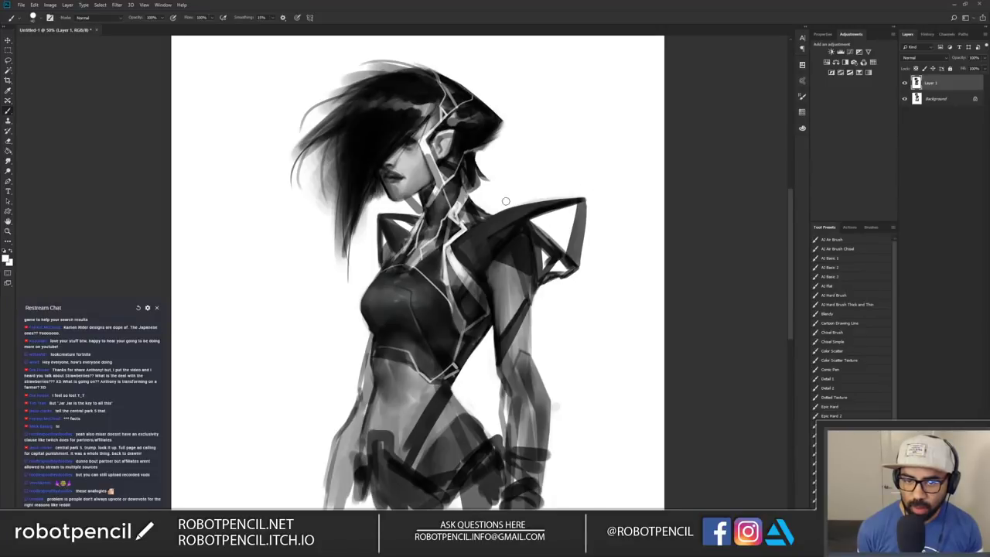
left_click_drag(590, 201, 576, 292)
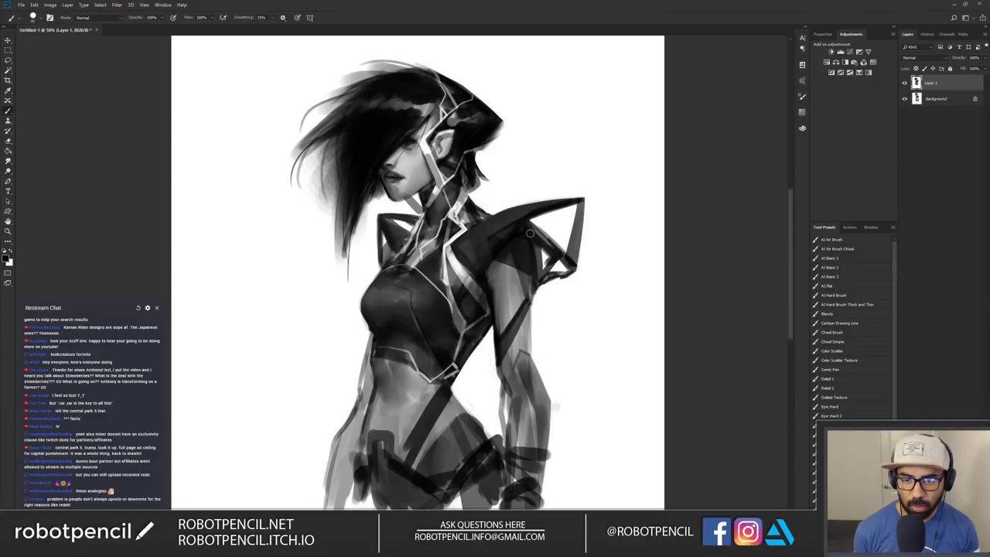
Step: Darken the outer strut and lower tip of the near shoulder pad
mouse_move(562, 256)
left_mouse_down()
mouse_move(535, 231)
mouse_move(575, 270)
left_mouse_up()
mouse_move(574, 271)
left_mouse_down()
mouse_move(579, 202)
mouse_move(577, 259)
left_mouse_up()
key("ctrl+z")
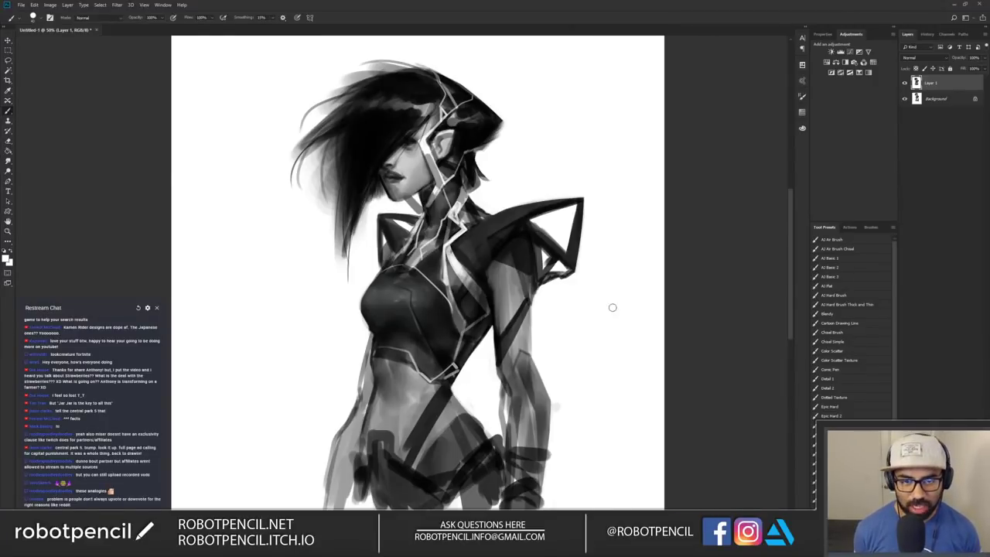
Step: Mirror the canvas and paint both forearms dark grey from elbow to wrist as long sleeves
key("h")
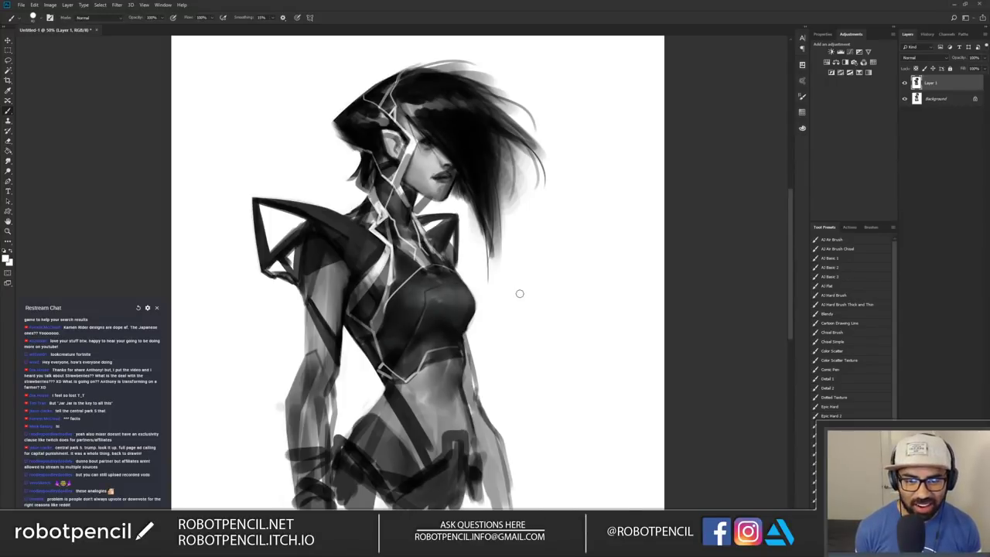
left_click_drag(518, 307, 583, 267)
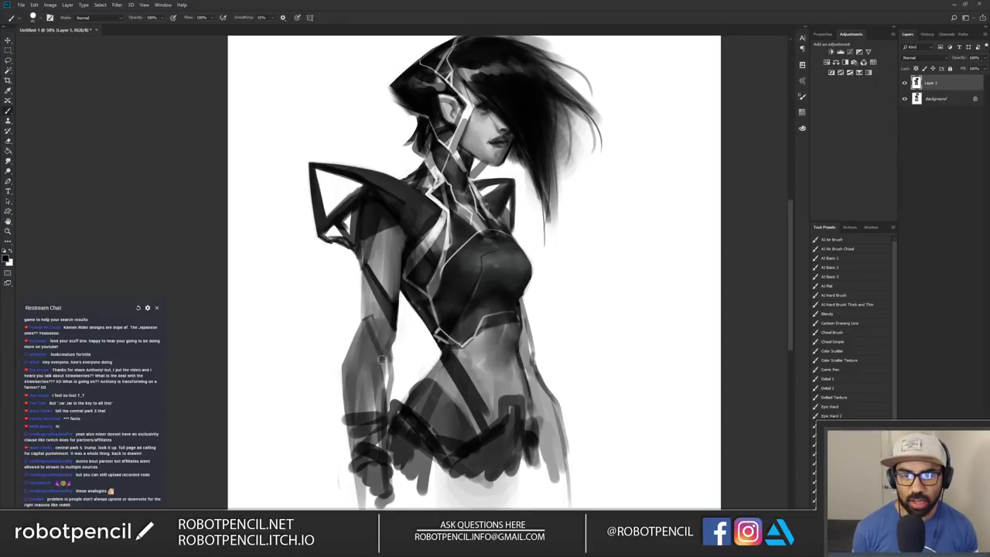
mouse_move(370, 307)
left_mouse_down()
mouse_move(385, 322)
mouse_move(363, 325)
mouse_move(348, 365)
mouse_move(357, 418)
mouse_move(372, 320)
mouse_move(383, 318)
mouse_move(386, 422)
left_mouse_up()
mouse_move(375, 352)
left_mouse_down()
mouse_move(370, 416)
mouse_move(387, 442)
mouse_move(359, 479)
mouse_move(378, 464)
left_mouse_up()
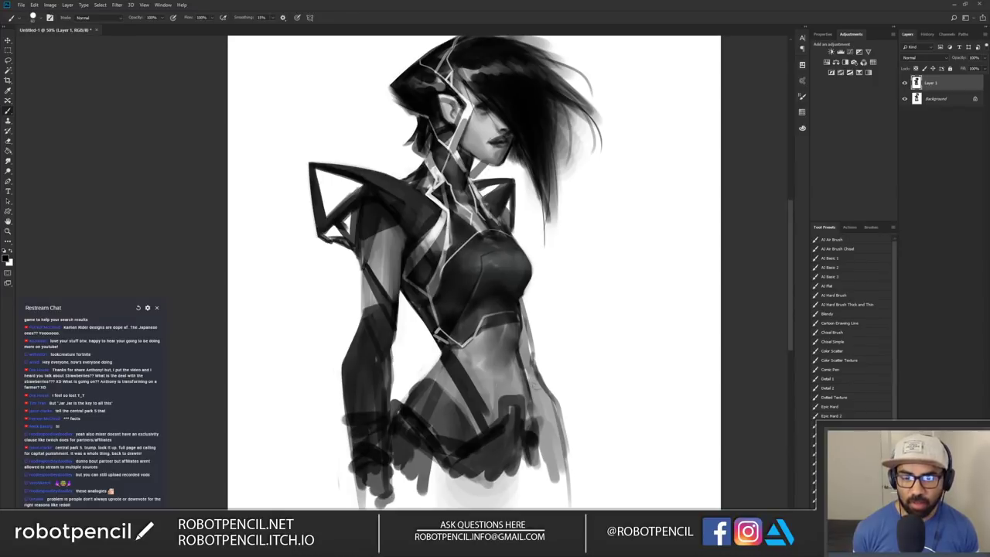
mouse_move(522, 345)
left_mouse_down()
mouse_move(545, 402)
mouse_move(552, 387)
mouse_move(559, 457)
mouse_move(540, 447)
left_mouse_up()
mouse_move(541, 410)
left_mouse_down()
mouse_move(550, 463)
mouse_move(550, 410)
left_mouse_up()
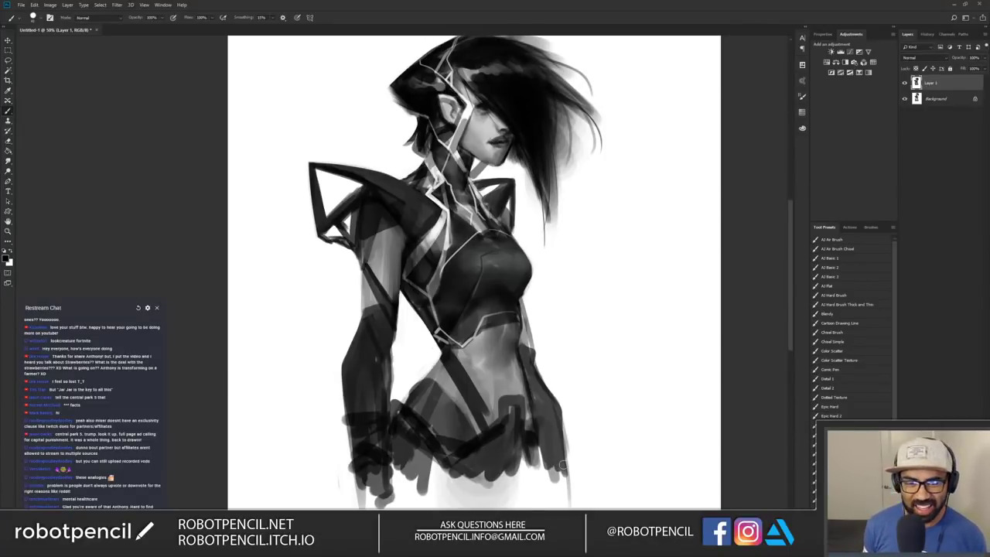
Step: Paint dark fanned strokes across the near hip to suggest layered hip armour
left_click_drag(501, 361, 516, 313)
key("x")
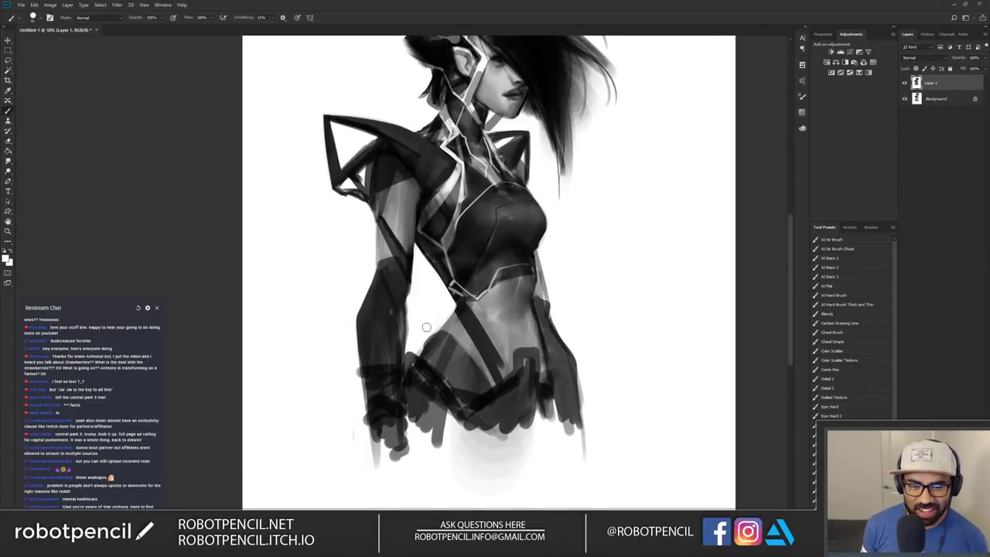
left_click(433, 363, "alt")
key("x")
mouse_move(419, 356)
left_mouse_down()
mouse_move(431, 329)
mouse_move(439, 344)
mouse_move(423, 351)
mouse_move(427, 328)
mouse_move(431, 363)
mouse_move(453, 348)
mouse_move(423, 361)
mouse_move(453, 341)
mouse_move(447, 369)
mouse_move(518, 352)
mouse_move(528, 362)
mouse_move(456, 388)
mouse_move(447, 375)
mouse_move(472, 363)
mouse_move(455, 380)
mouse_move(455, 369)
mouse_move(483, 372)
mouse_move(449, 384)
mouse_move(491, 387)
left_mouse_up()
key("x")
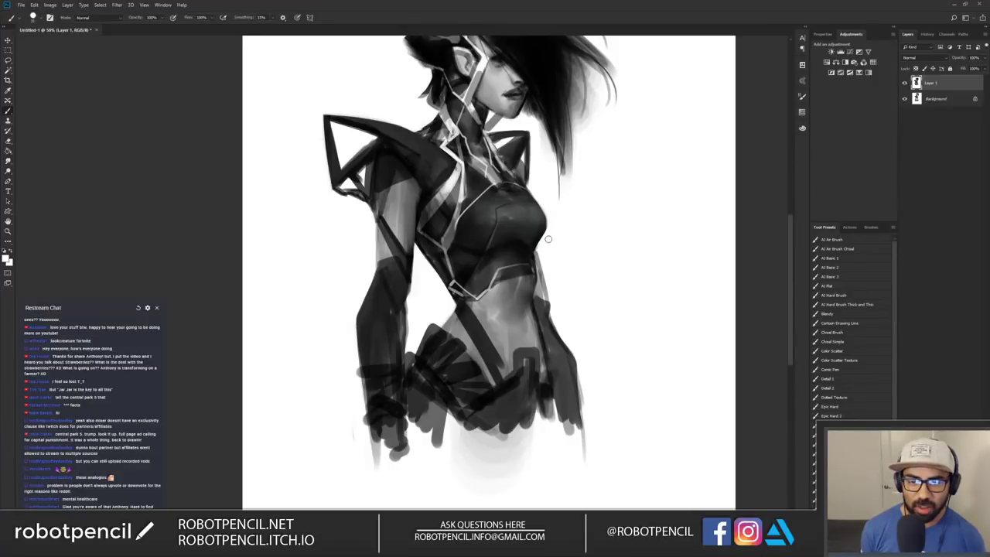
Step: Examine the whole figure's silhouette and proportions in zoomed-out and mirrored views
key("z")
left_click(536, 306, "alt")
left_click(536, 308, "alt")
key("F2")
left_click(539, 293)
left_click(535, 294)
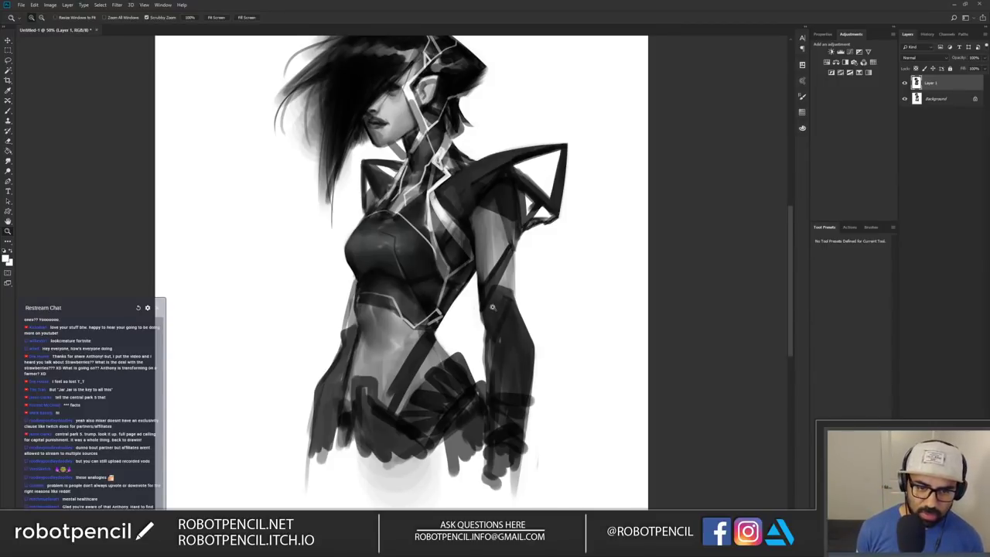
left_click(571, 282, "alt")
key("ctrl+f")
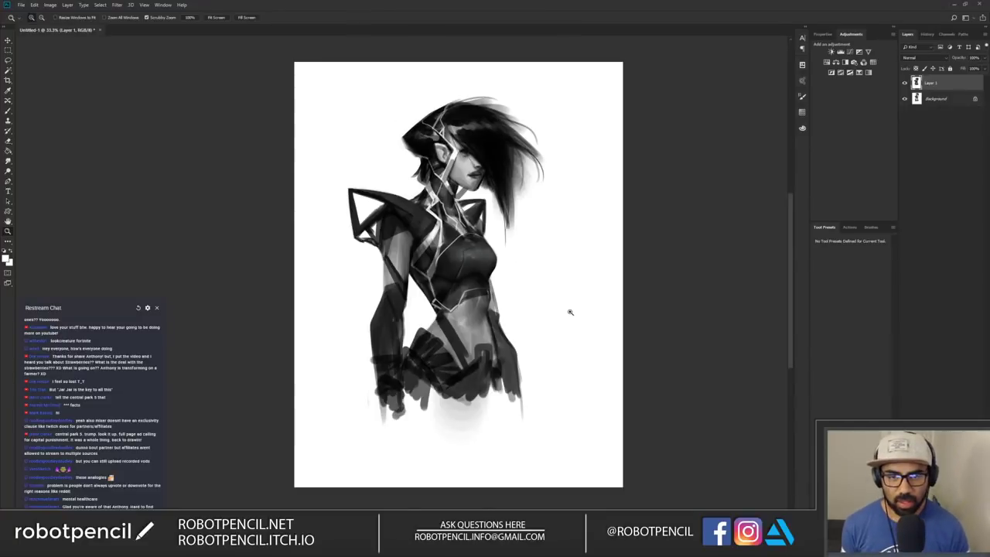
Step: Duplicate Layer 1 and enlarge the copy with Free Transform so the figure fills the canvas down to the thighs
key("ctrl+j")
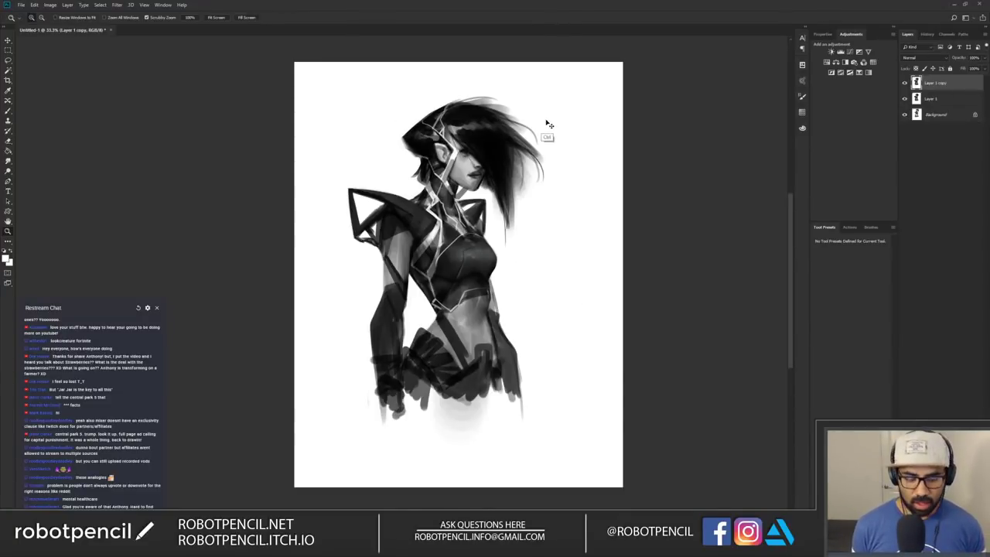
key("ctrl+t")
mouse_move(623, 62)
left_mouse_down()
mouse_move(690, 29)
mouse_move(743, 55)
left_mouse_up()
left_click_drag(589, 280, 568, 108)
left_click_drag(507, 221, 453, 487)
left_click_drag(662, 154, 588, 118)
key("Return")
Step: Shift the enlarged figure sideways toward the canvas centre, judging the composition in a mirrored view
key("z")
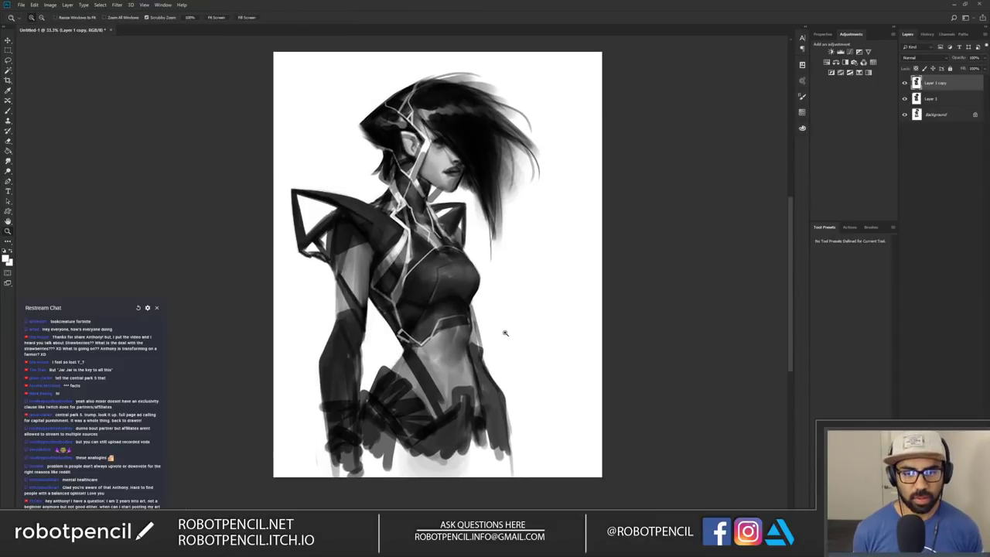
left_click(503, 332, "alt")
left_click(504, 333, "alt")
key("F2")
key("ctrl+plus")
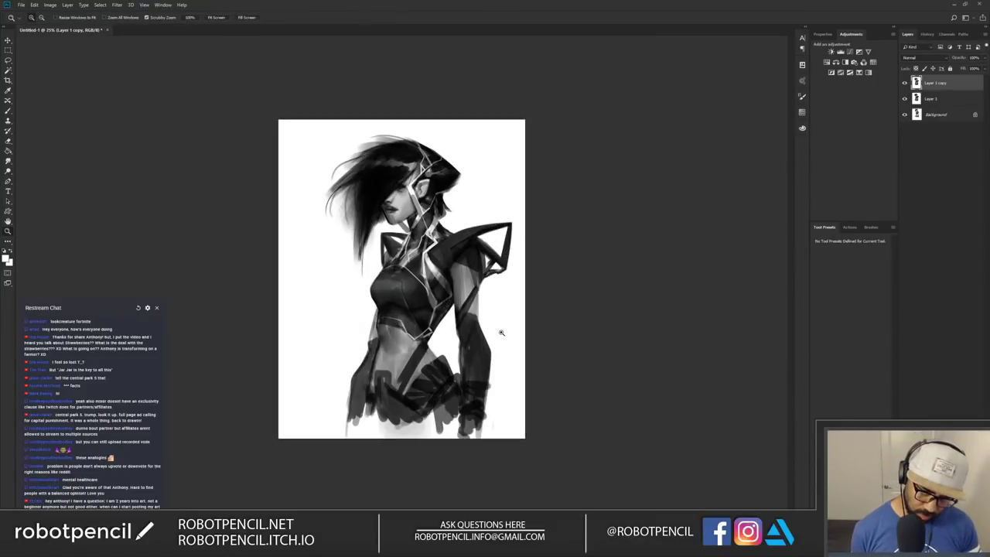
key("ctrl+shift+h")
key("ctrl+plus")
key("v")
left_click_drag(487, 339, 456, 328)
key("ctrl+shift+h")
Step: Switch to a full-screen view and fill the upper thighs below the hips with grey brush strokes
key("f")
key("b")
key("f")
key("f")
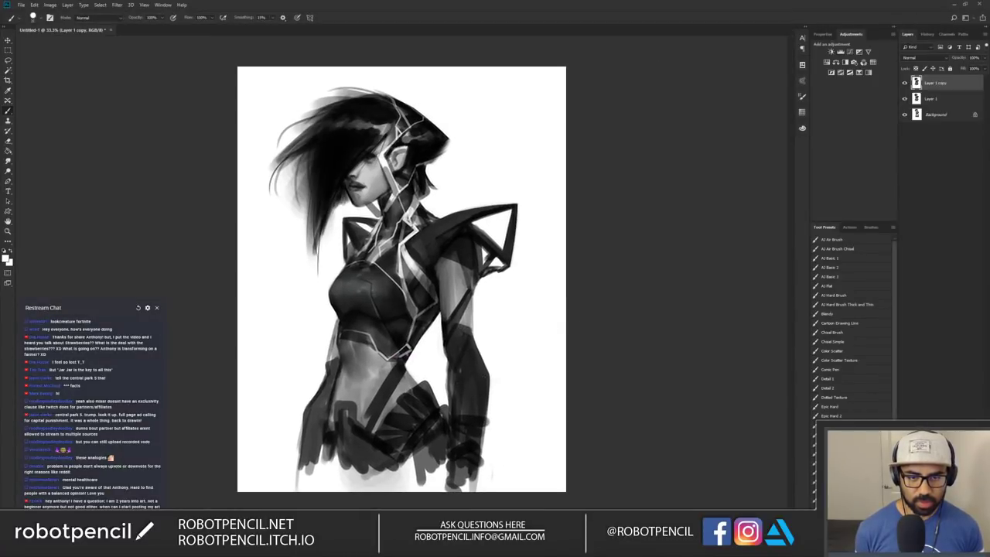
key("f")
mouse_move(384, 418)
left_mouse_down()
mouse_move(386, 466)
mouse_move(392, 440)
mouse_move(404, 499)
mouse_move(410, 463)
mouse_move(443, 467)
mouse_move(474, 474)
left_mouse_up()
Step: Mirror the canvas and paint the near hand in a sampled grey below the wrist cuff
key("ctrl+shift+h")
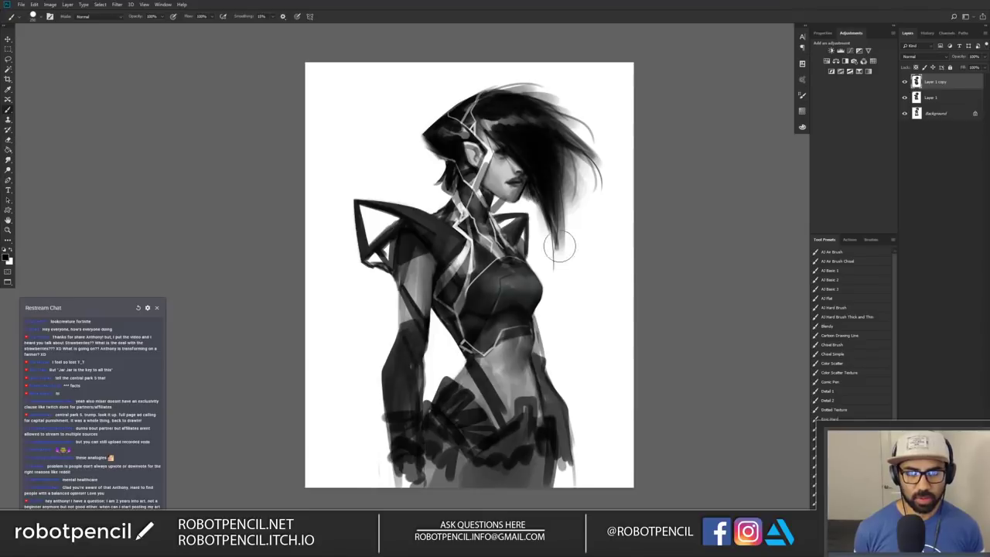
left_click(402, 472, "alt")
left_click_drag(405, 470, 409, 481)
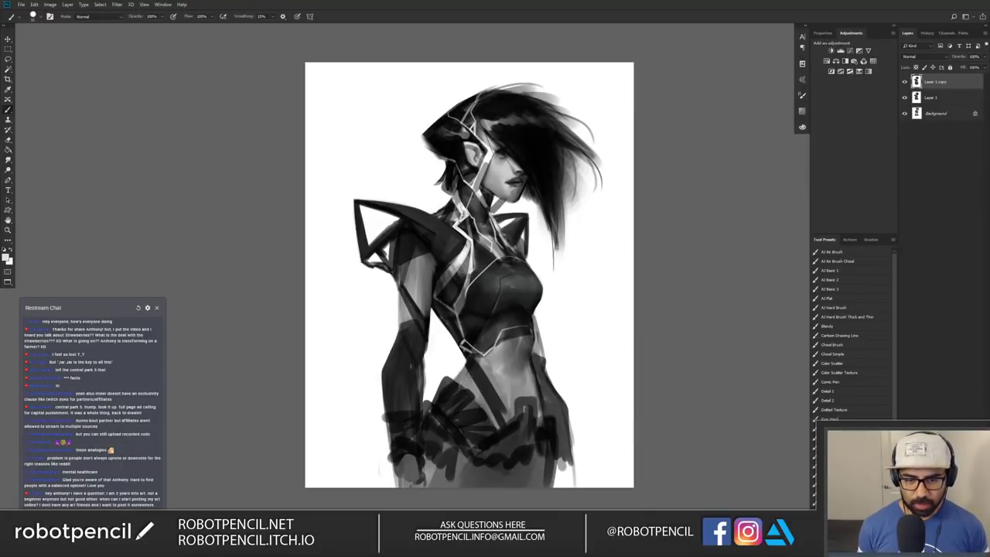
Step: Paint light trim stripes along the diagonal waist strap, down the near thigh and along the far hip
left_click_drag(470, 365, 506, 433)
key("ctrl+z")
left_click_drag(469, 365, 504, 431)
mouse_move(473, 360)
left_mouse_down()
mouse_move(510, 433)
mouse_move(475, 368)
mouse_move(505, 430)
mouse_move(470, 488)
left_mouse_up()
key("ctrl+z")
key("ctrl+z")
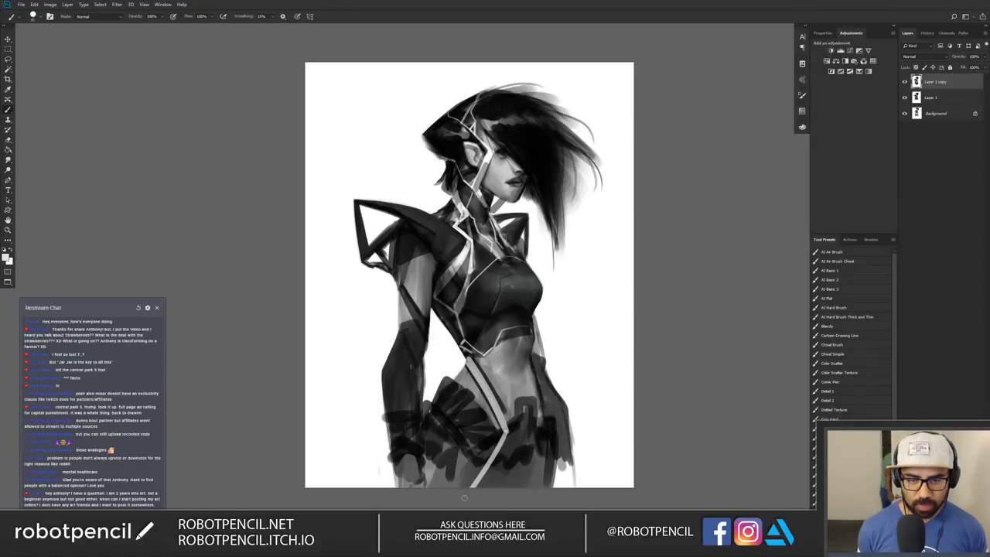
left_click_drag(539, 386, 546, 495)
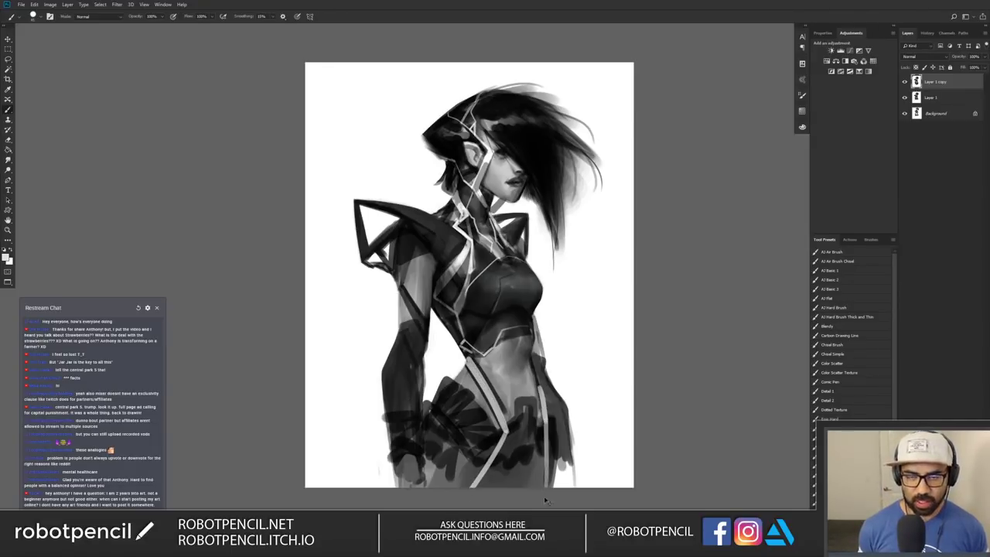
Step: Mirror the canvas and tone down the light trim on the waist strap with sampled grey
key("ctrl+shift+h")
left_click(439, 429, "alt")
left_click_drag(433, 433, 457, 381)
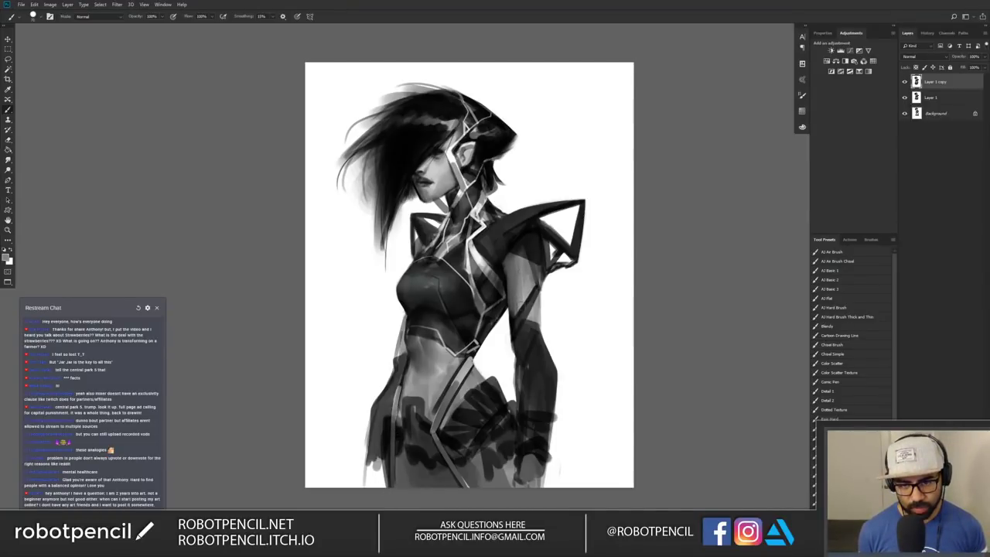
Step: Paint and smudge the light grey skin tones on the near upper arm between shoulder pad and sleeve
left_click_drag(521, 267, 519, 308)
left_click(511, 300, "alt")
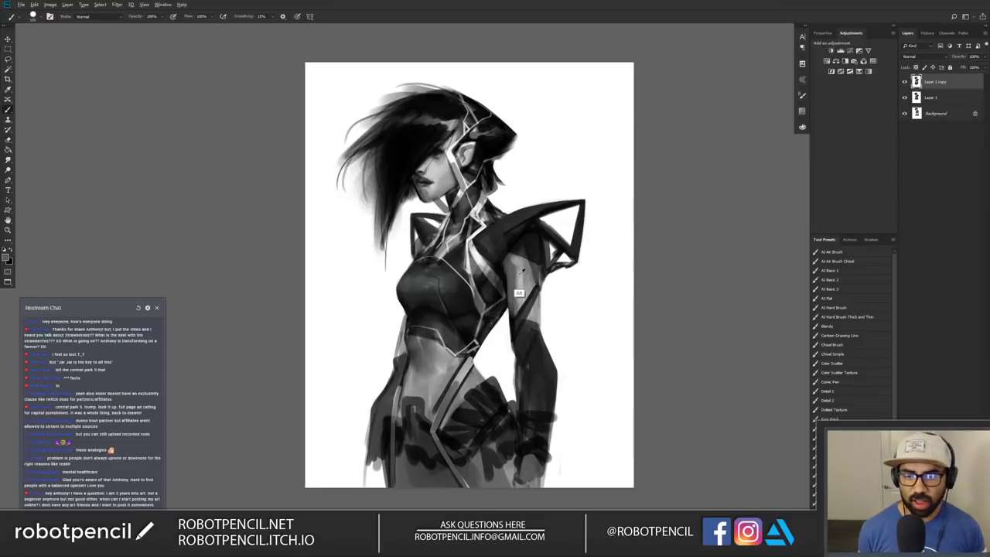
key("r")
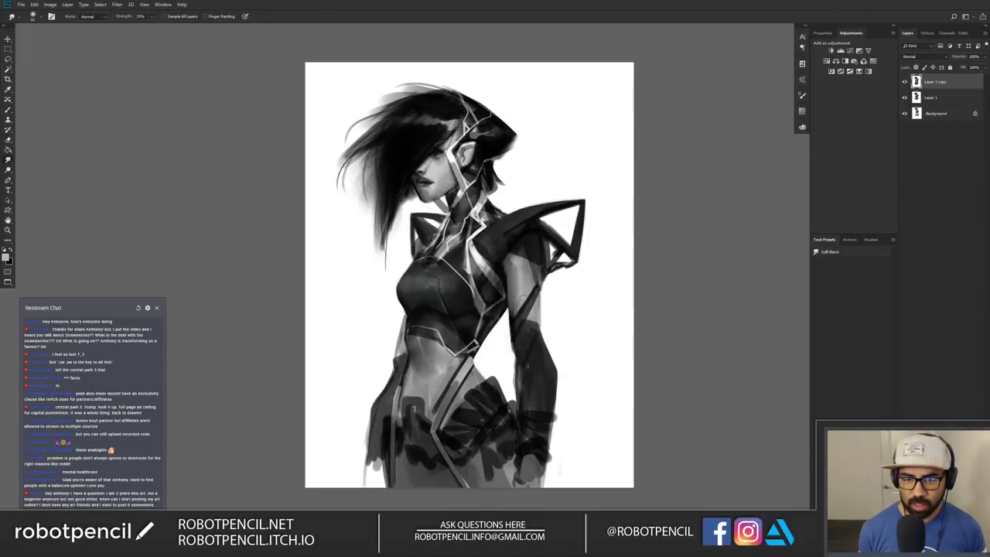
key("h")
key("b")
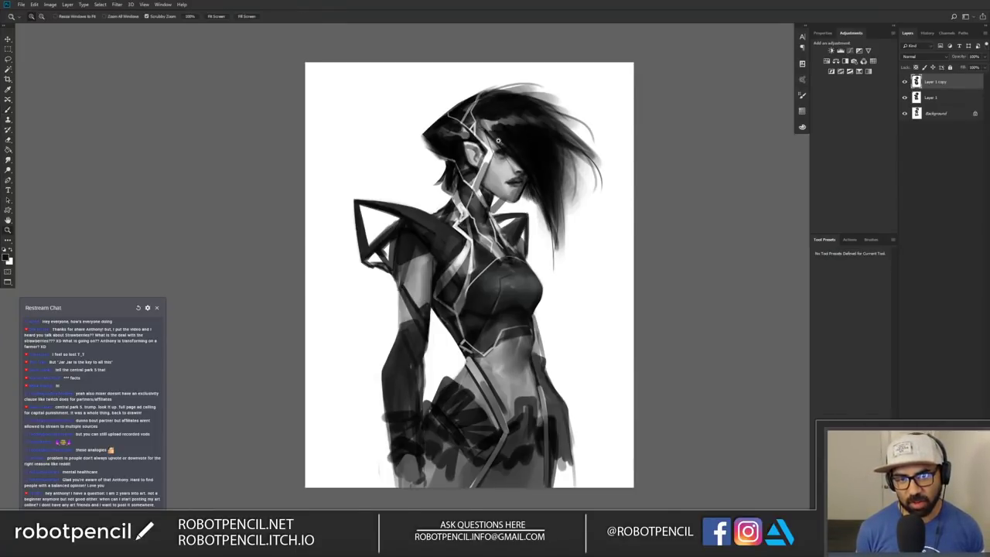
Step: Examine the figure's silhouette and composition up close, from a distance and in a mirrored view
left_click(498, 141, "ctrl")
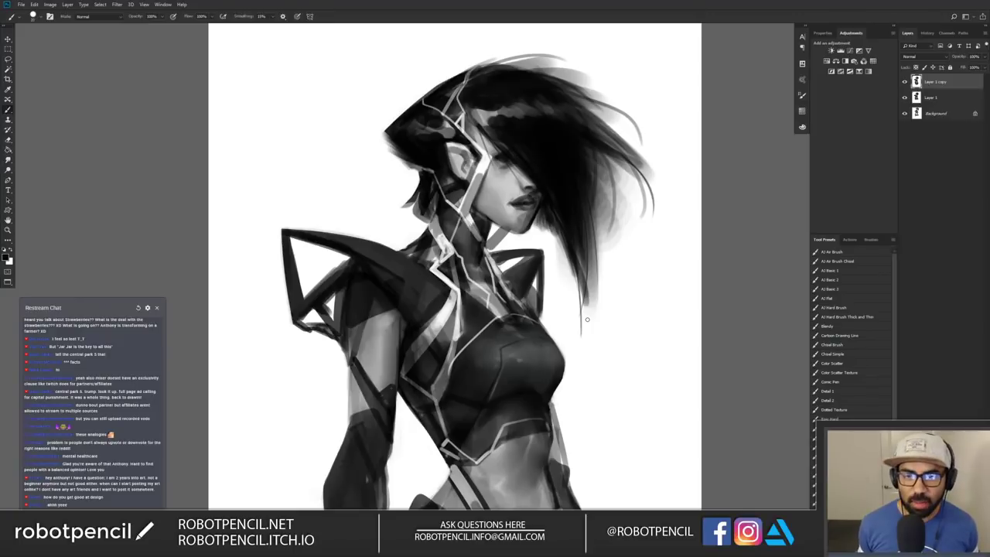
left_click(433, 253, "ctrl+alt")
left_click(431, 262, "ctrl")
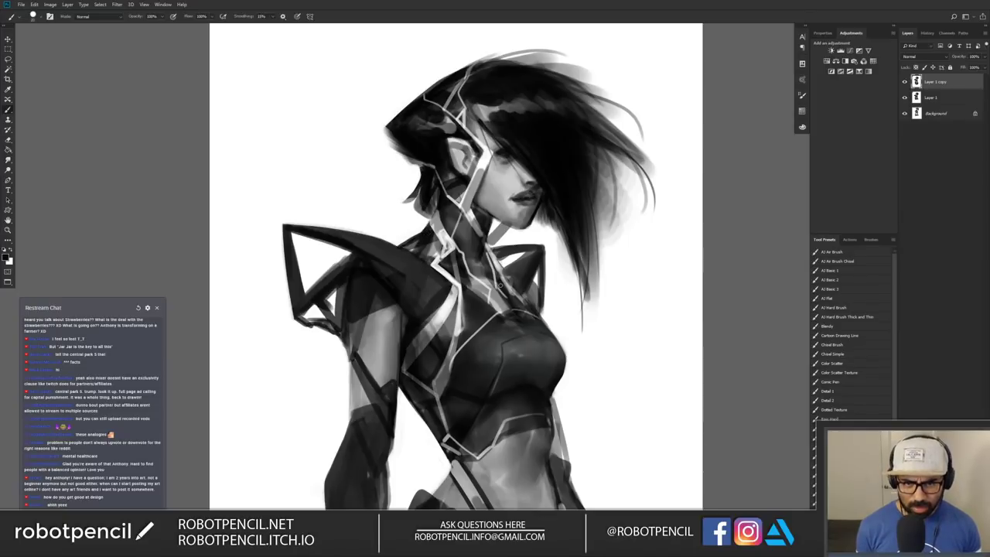
key("z")
left_click(503, 286, "alt")
left_click(503, 287, "alt")
key("ctrl+shift+h")
left_click(508, 280)
left_click(509, 280)
key("b")
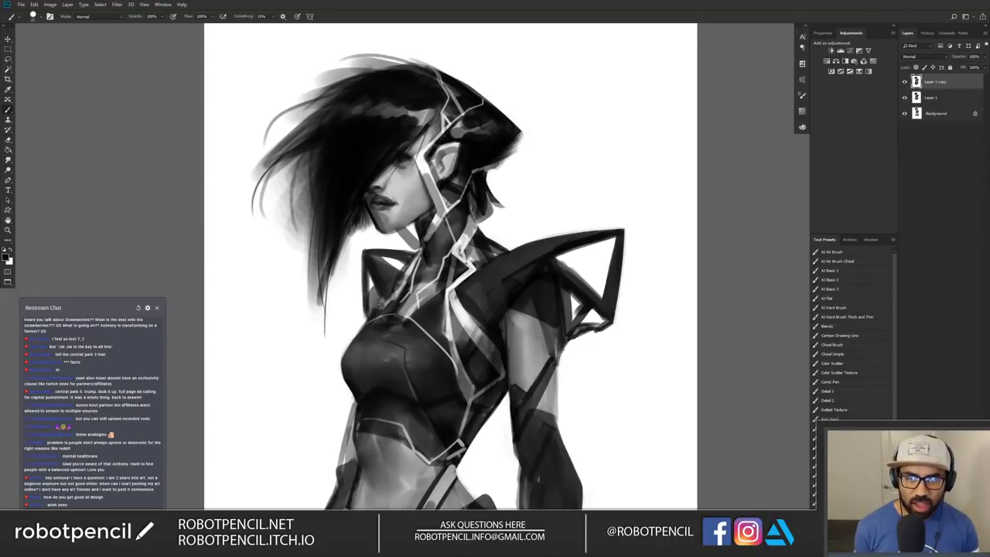
key("ctrl+shift+h")
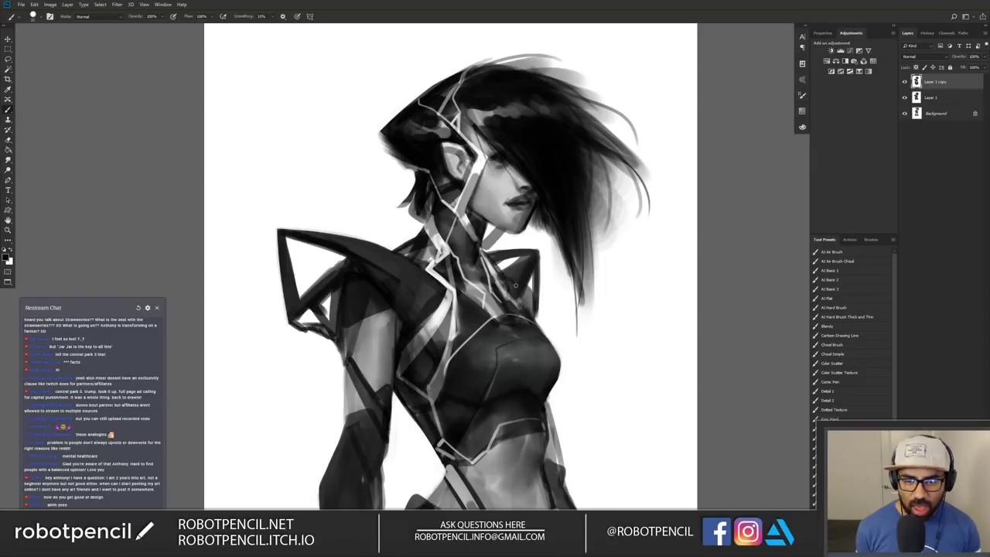
key("z")
left_click(526, 318, "alt")
left_click(526, 317, "alt")
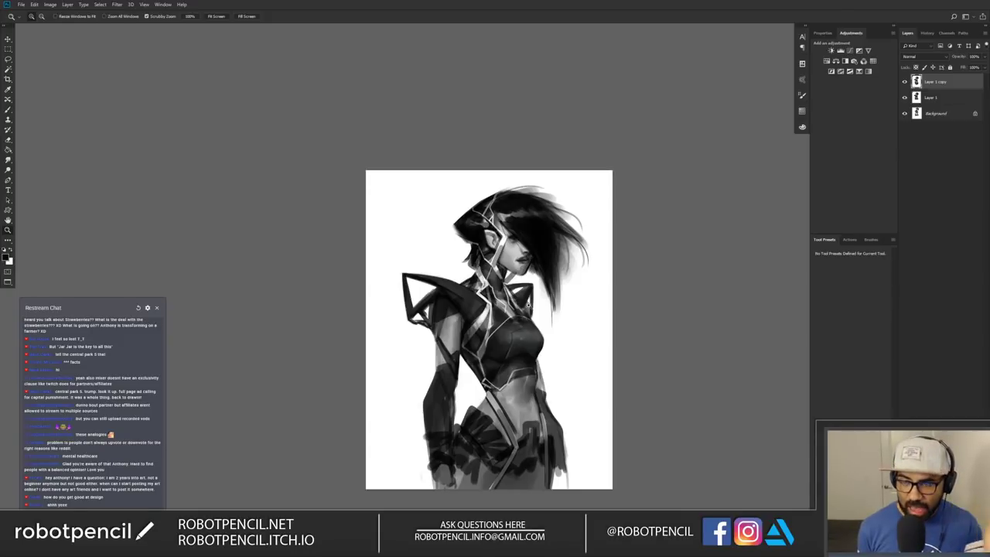
left_click(528, 290)
left_click(528, 293)
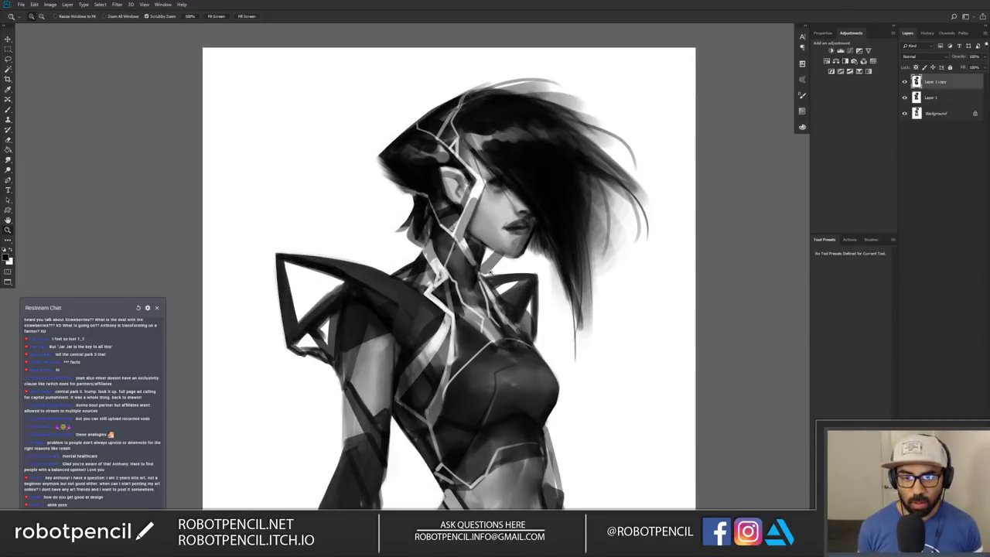
Step: Repaint the hair tuft at the nape of the neck, trimming its edge with white and reshaping it with sampled dark tones
key("b")
key("x")
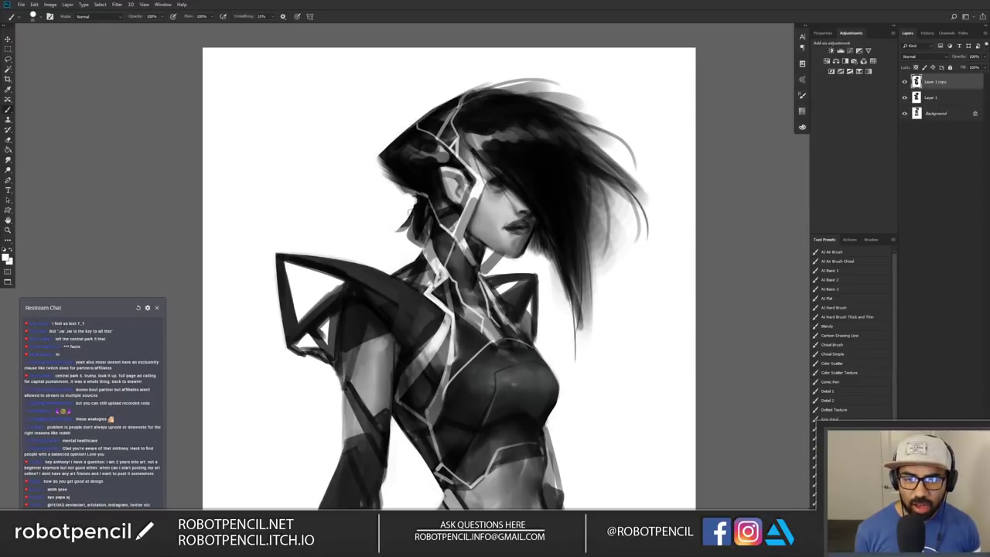
mouse_move(403, 230)
left_mouse_down()
mouse_move(414, 224)
mouse_move(416, 258)
left_mouse_up()
left_click(413, 228, "alt")
left_click_drag(428, 210, 416, 242)
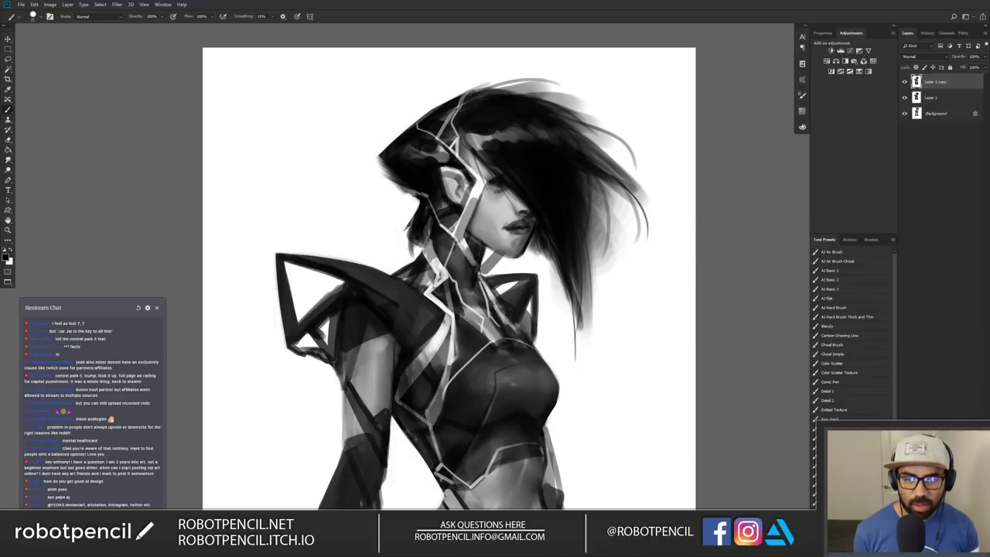
mouse_move(424, 198)
left_mouse_down()
mouse_move(398, 218)
mouse_move(415, 232)
mouse_move(400, 218)
left_mouse_up()
key("ctrl+z")
key("ctrl+z")
mouse_move(418, 211)
left_mouse_down()
mouse_move(406, 232)
mouse_move(405, 220)
left_mouse_up()
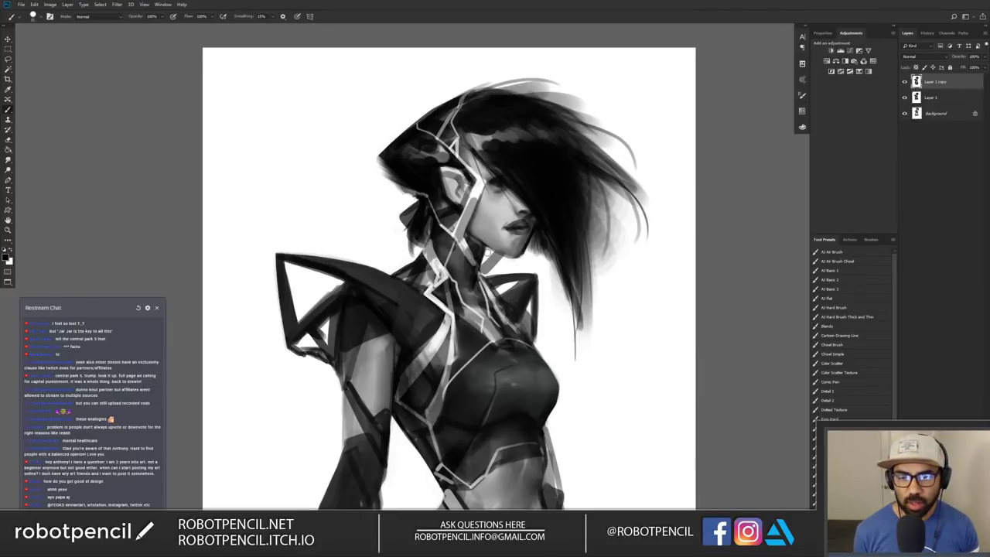
Step: Touch up the dark area of the neck below the jaw and check the figure in a mirrored view
left_click_drag(484, 247, 489, 273)
left_click(511, 291, "ctrl+alt")
left_click(510, 292, "ctrl+alt")
left_click(510, 292, "ctrl+alt")
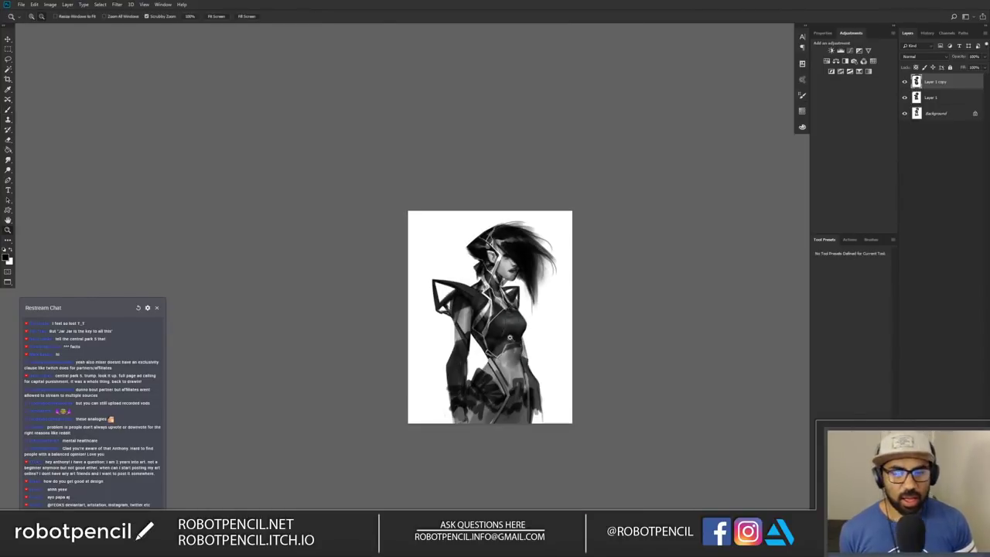
key("ctrl+f")
left_click(514, 299, "ctrl")
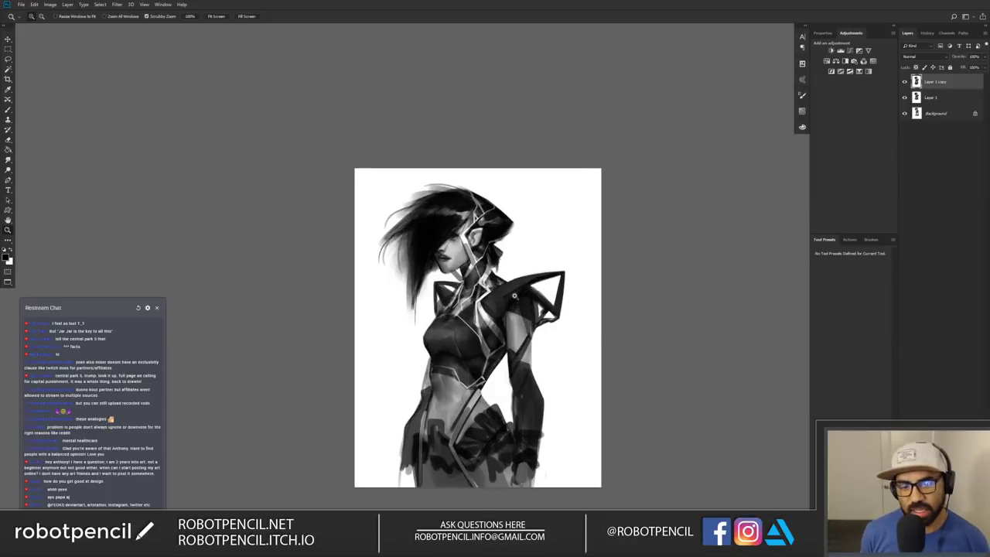
left_click(514, 298, "ctrl")
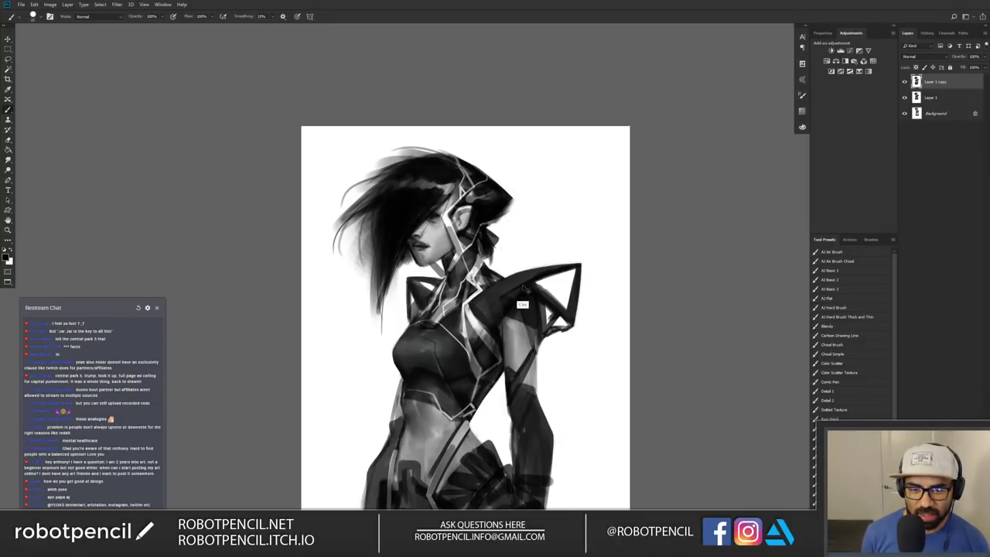
key("ctrl+shift+h")
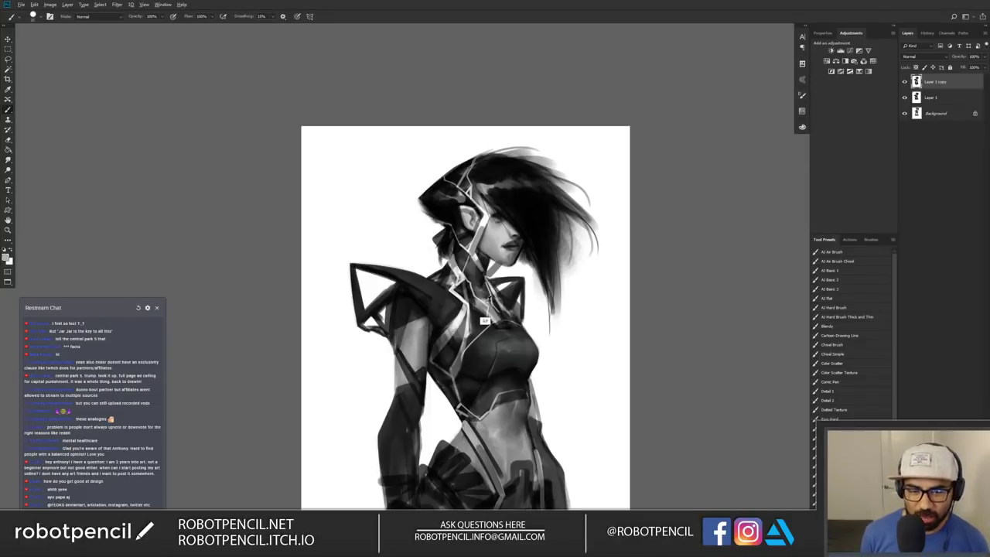
Step: Paint the neck and collar trim with light grey and sampled dark tones, checking them in a mirrored view
left_click_drag(484, 289, 487, 304)
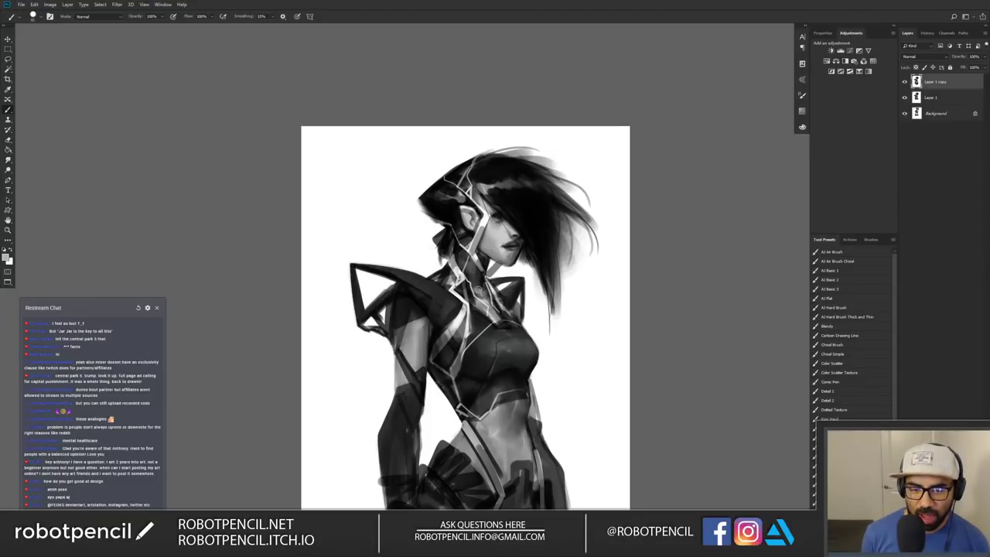
left_click(480, 292, "alt")
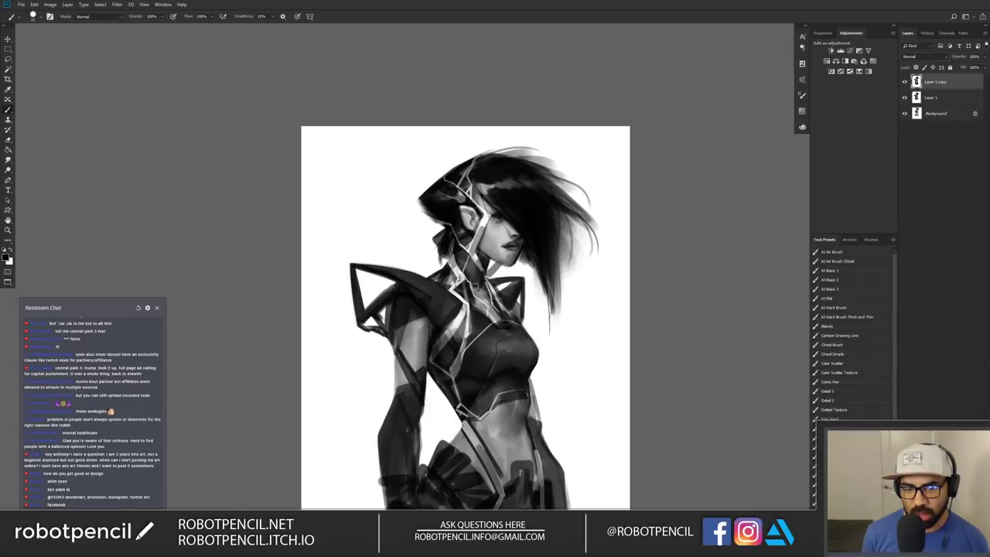
left_click(476, 285, "alt")
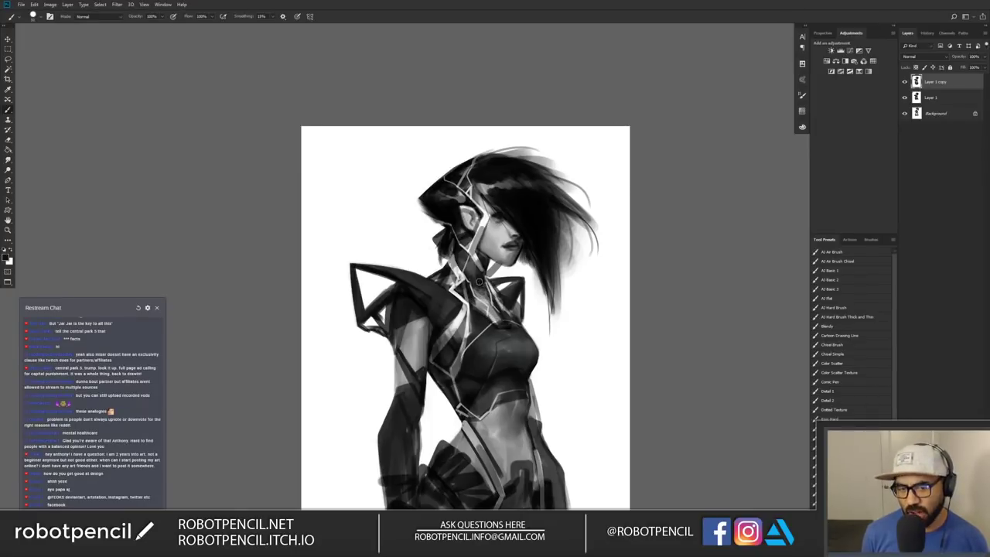
left_click(467, 279, "alt")
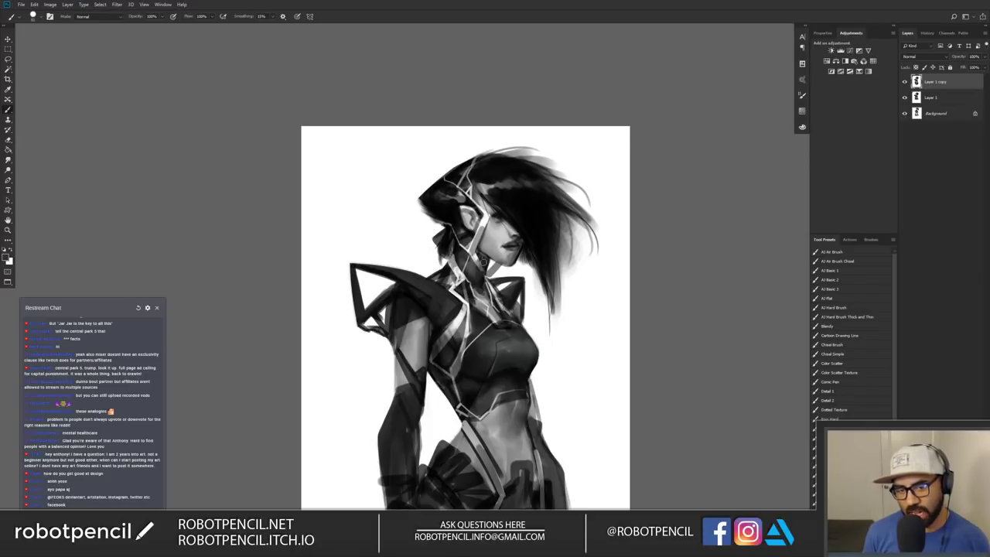
key("h")
left_click(448, 259, "alt")
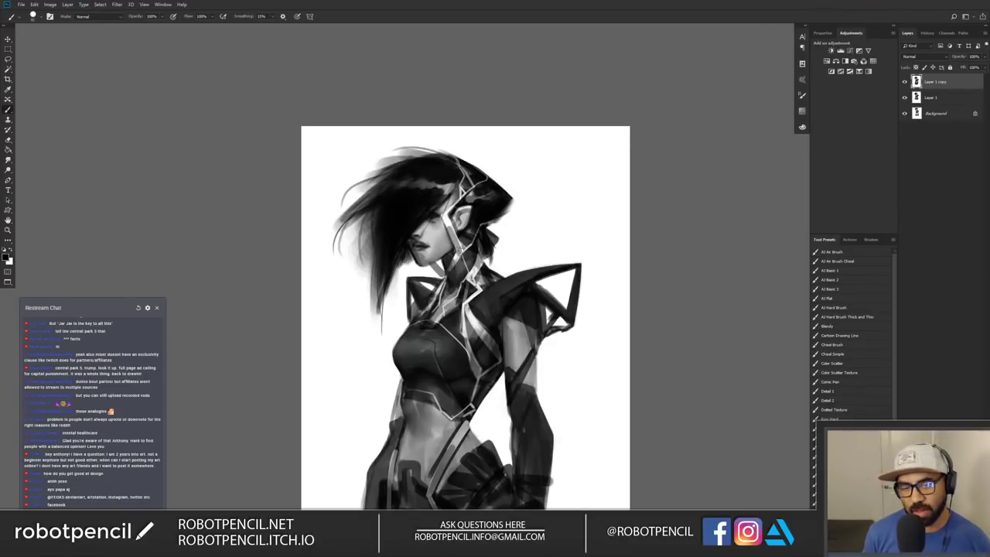
key("h")
left_click_drag(577, 347, 563, 275)
Step: Paint light highlights into the hair above the forehead and behind the ear, shaping them with sampled dark tones
key("x")
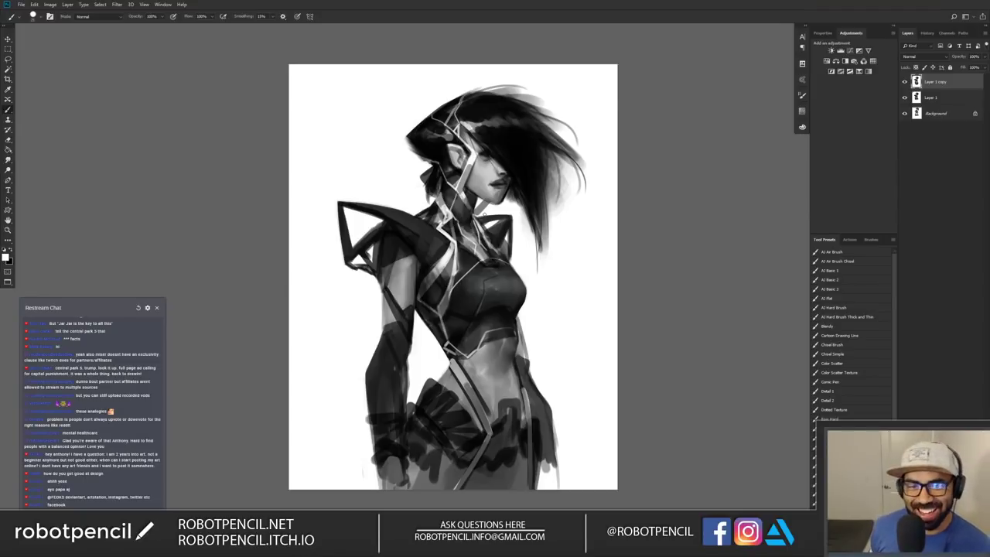
left_click(472, 115, "alt")
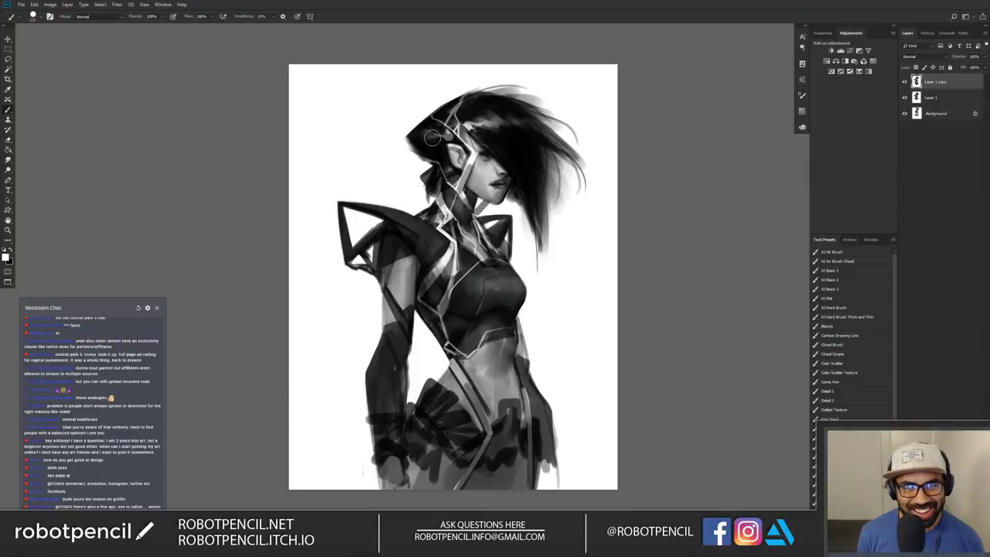
left_click(433, 165, "alt")
left_click_drag(426, 129, 432, 145)
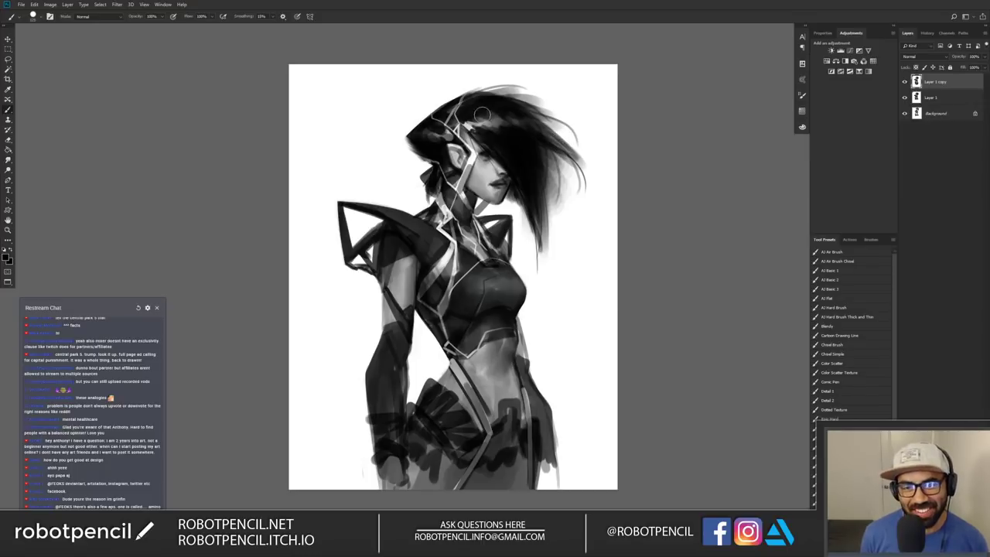
key("d")
key("x")
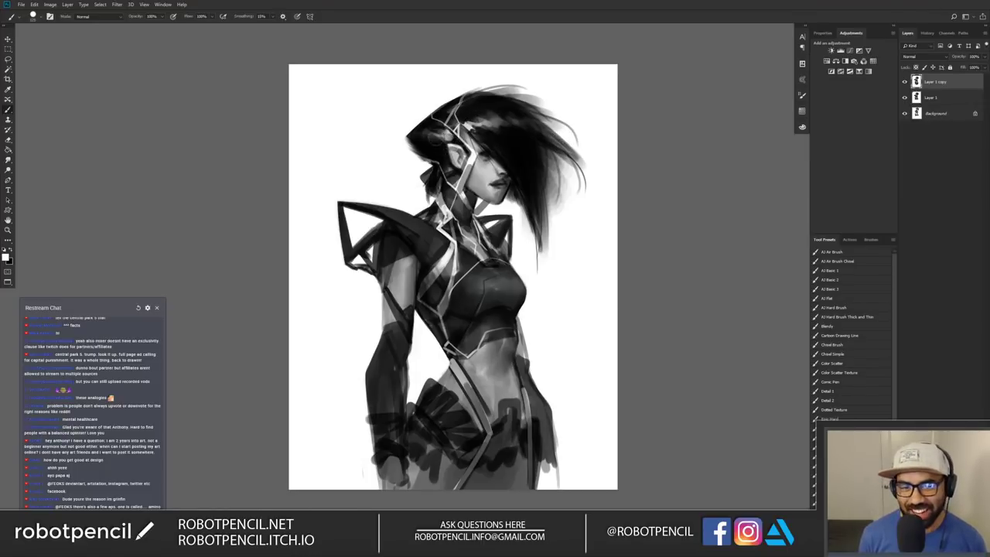
left_click(424, 147, "alt")
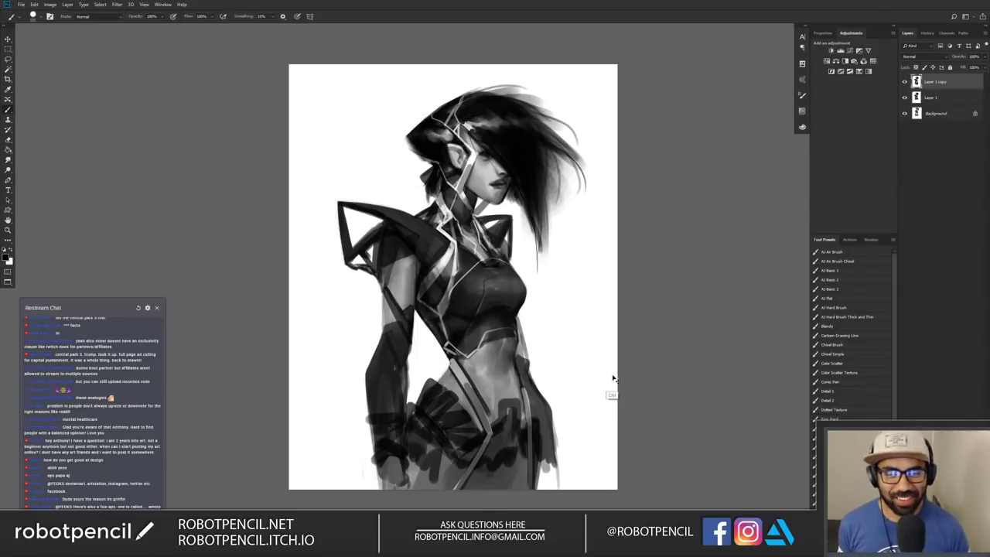
Step: Mirror the canvas and refine the edges of the far shoulder pad with a smaller brush and sampled tones
key("ctrl+shift+h")
key("x")
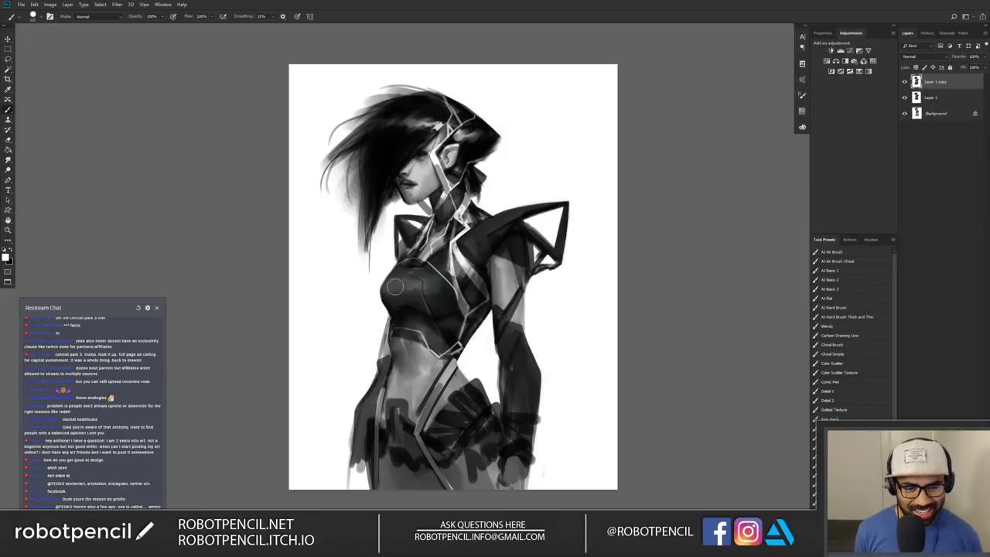
key("x")
left_click_drag(417, 226, 405, 223)
key("bracketleft")
key("bracketleft")
key("bracketleft")
key("bracketleft")
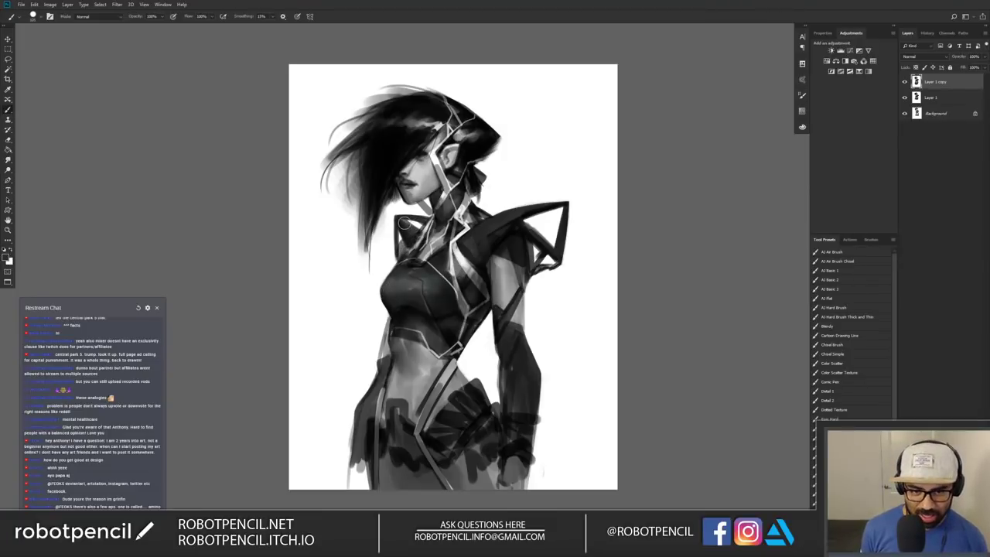
left_click(388, 214, "alt")
left_click(402, 211, "alt")
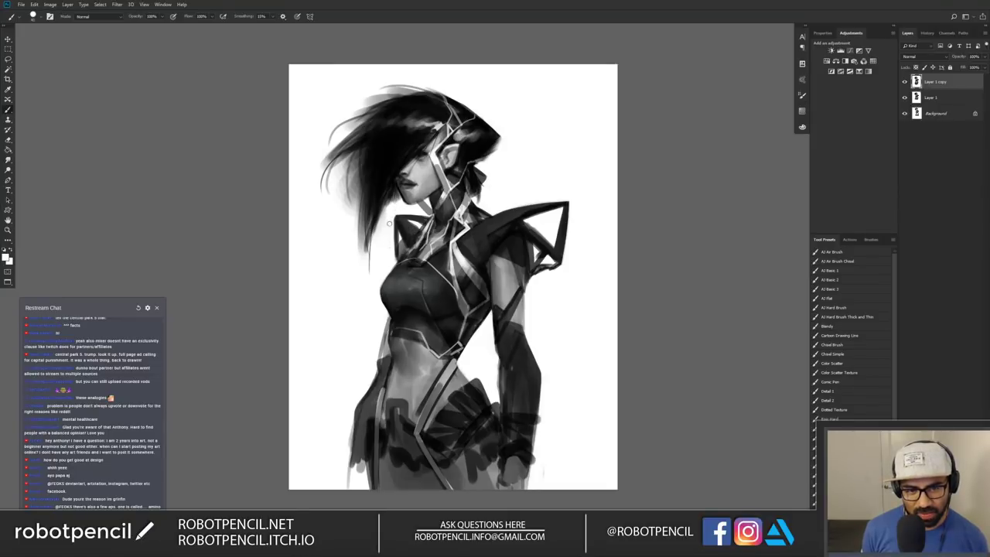
Step: Mirror the canvas back and paint a sampled tone along the near side of the torso beside the arm
key("ctrl+shift+h")
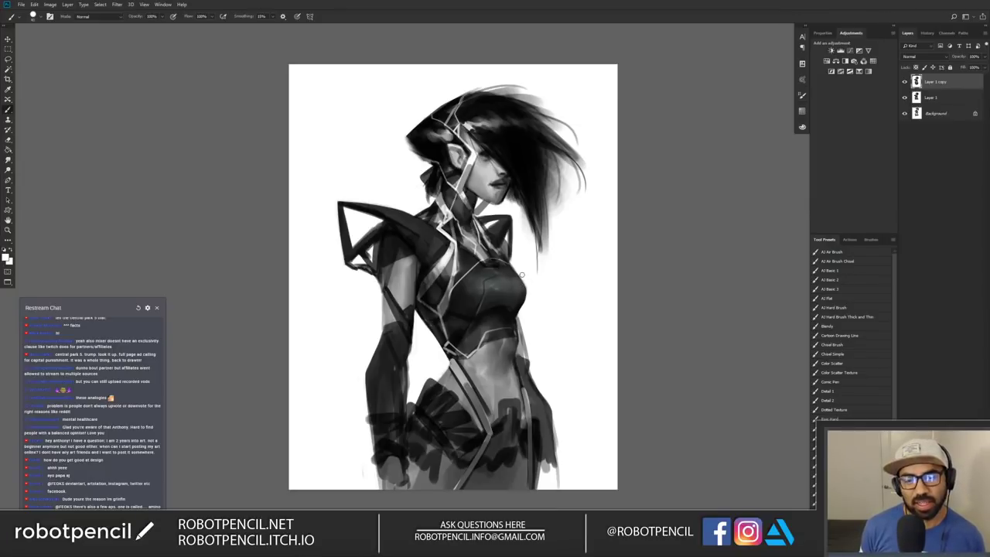
left_click(422, 311, "alt")
left_click_drag(422, 311, 437, 334)
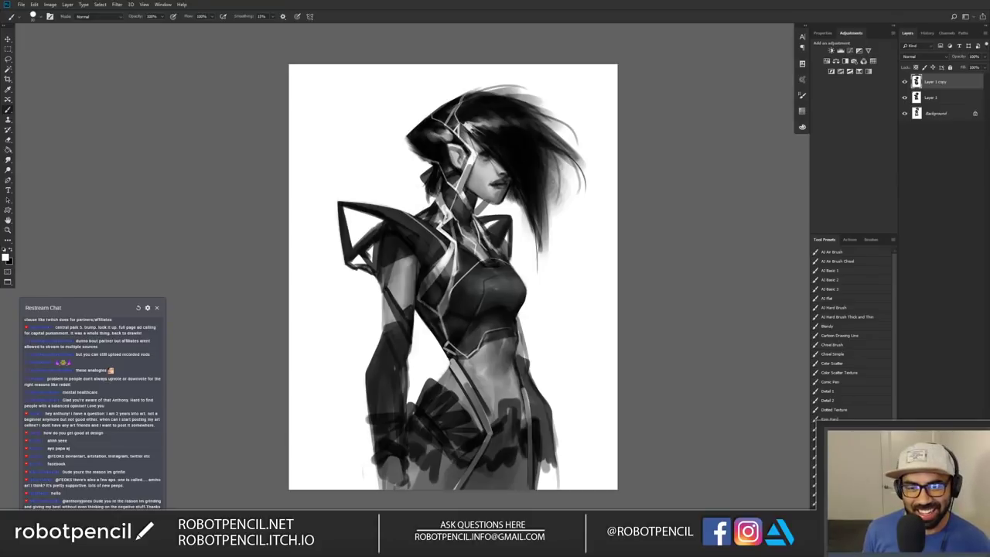
Step: Darken and thicken the tips of the long front hair strands hanging beside the face with black, and enlarge the brush
key("x")
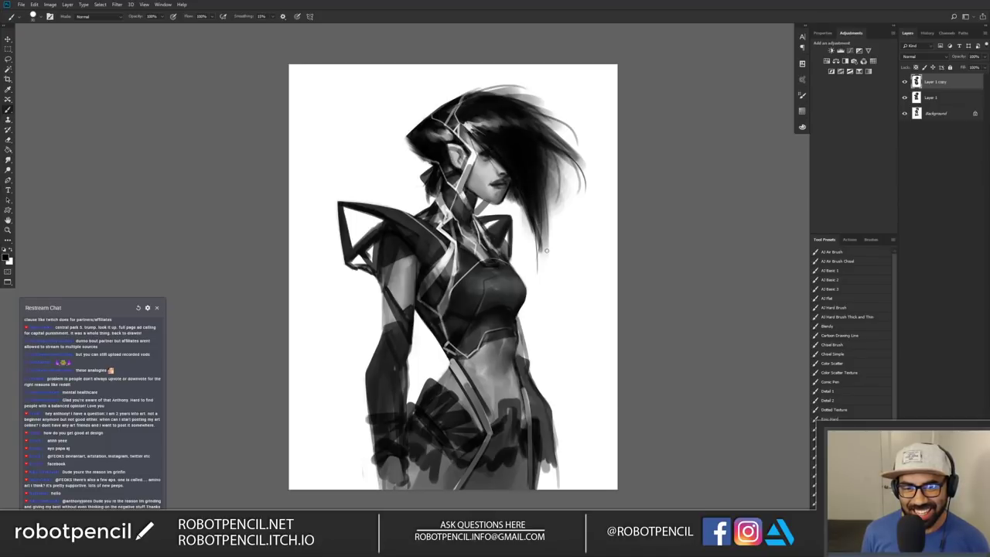
left_click_drag(531, 208, 539, 274)
mouse_move(533, 207)
left_mouse_down()
mouse_move(538, 249)
mouse_move(538, 225)
left_mouse_up()
key("bracketright")
key("bracketright")
key("bracketright")
key("bracketright")
key("bracketright")
key("bracketright")
key("bracketright")
key("bracketright")
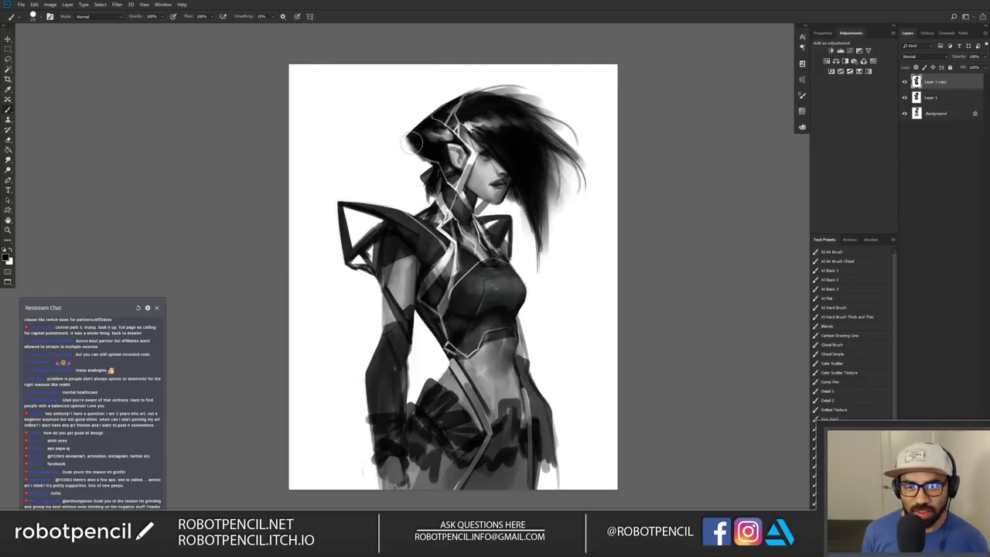
Step: Mirror the canvas to paint light and dark accents on the collar at the base of the neck, and mirror it back
key("h")
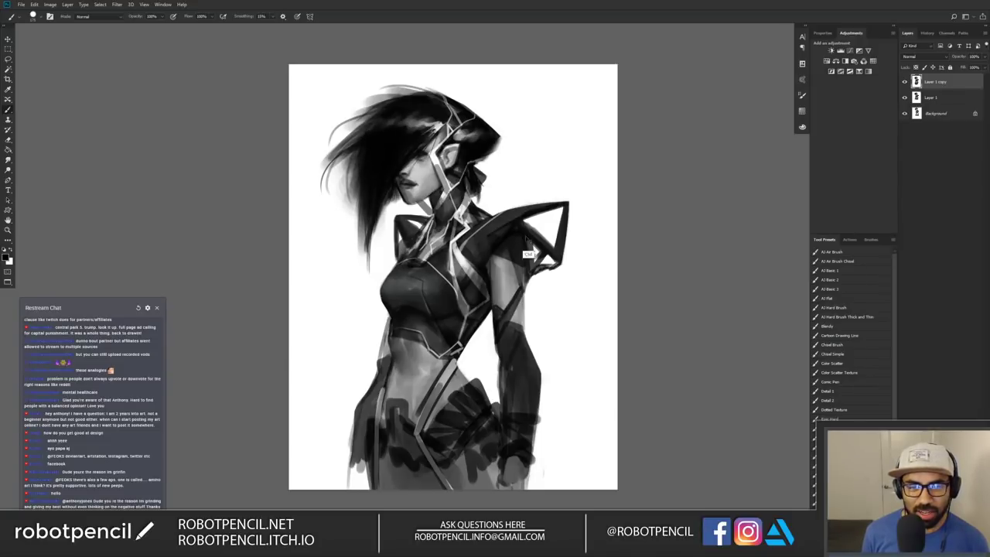
key("h")
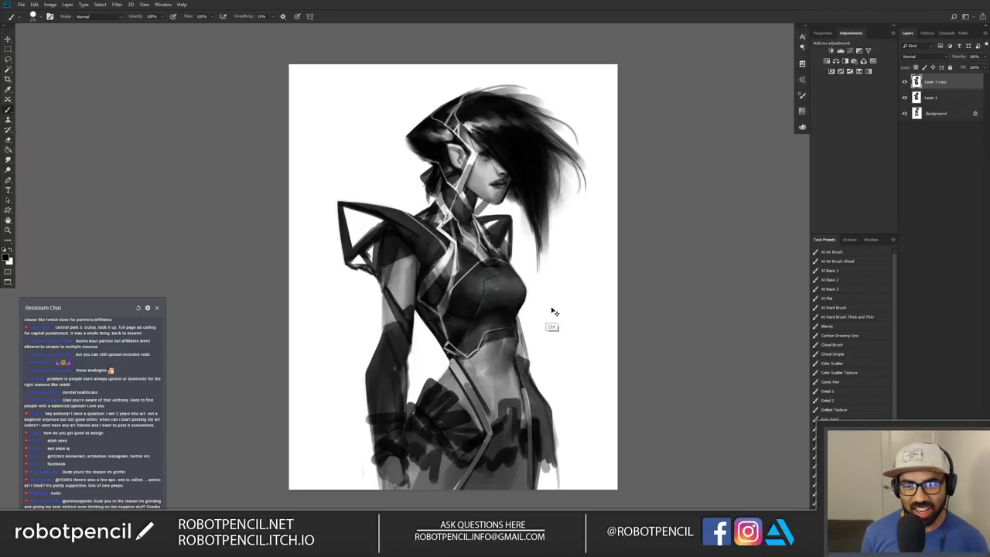
key("ctrl+f")
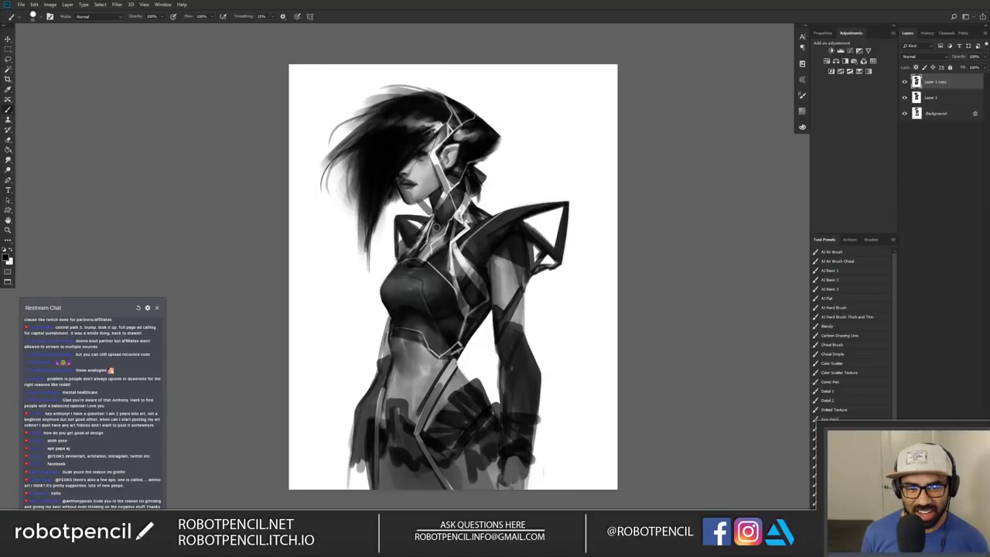
key("x")
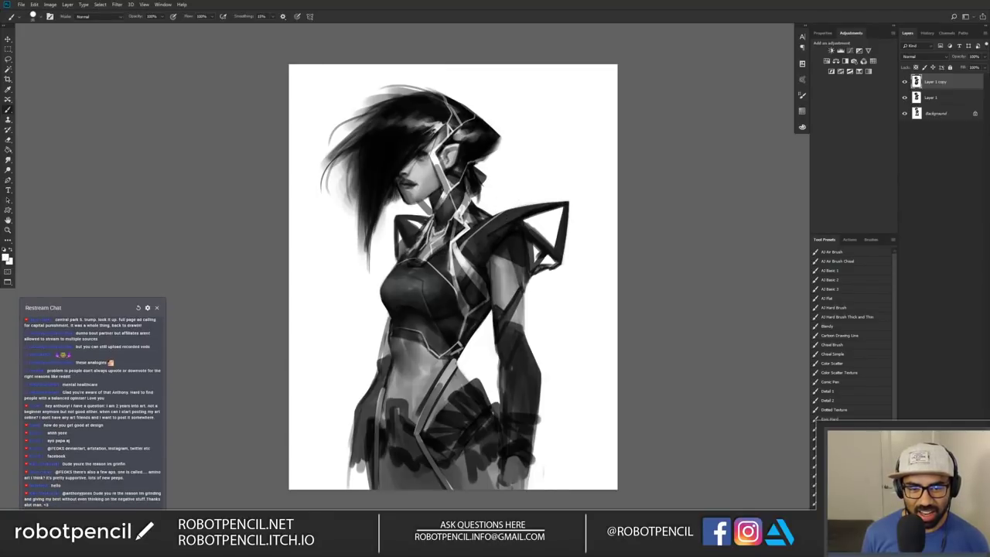
key("x")
left_click_drag(435, 228, 444, 232)
key("ctrl+f")
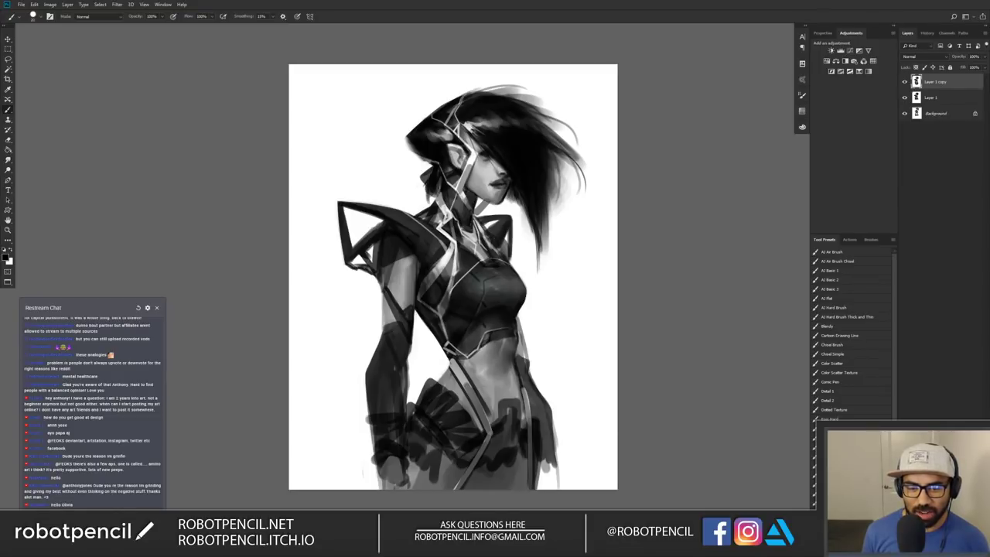
Step: Mirror the canvas to check the figure's silhouette and pose, and mirror it back
key("ctrl+shift+h")
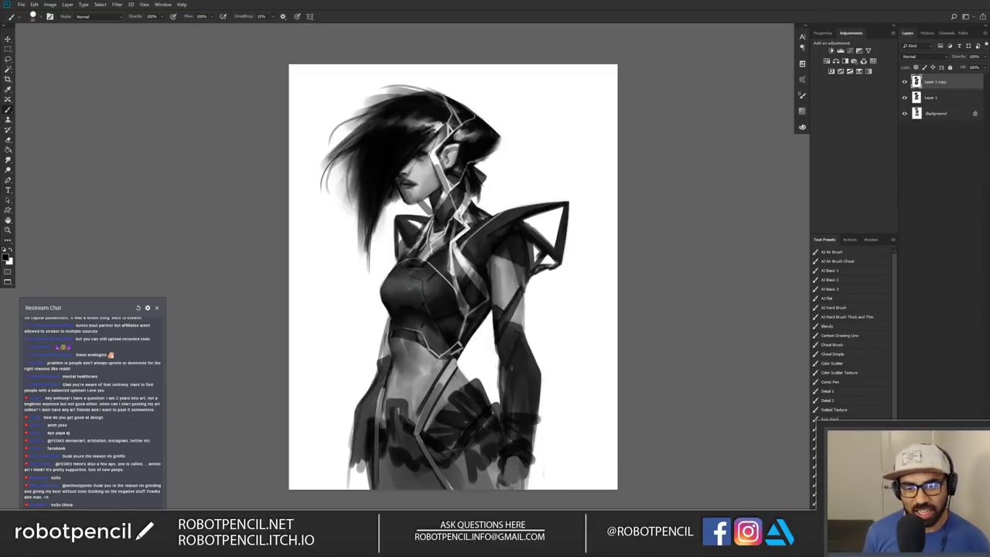
key("h")
key("h")
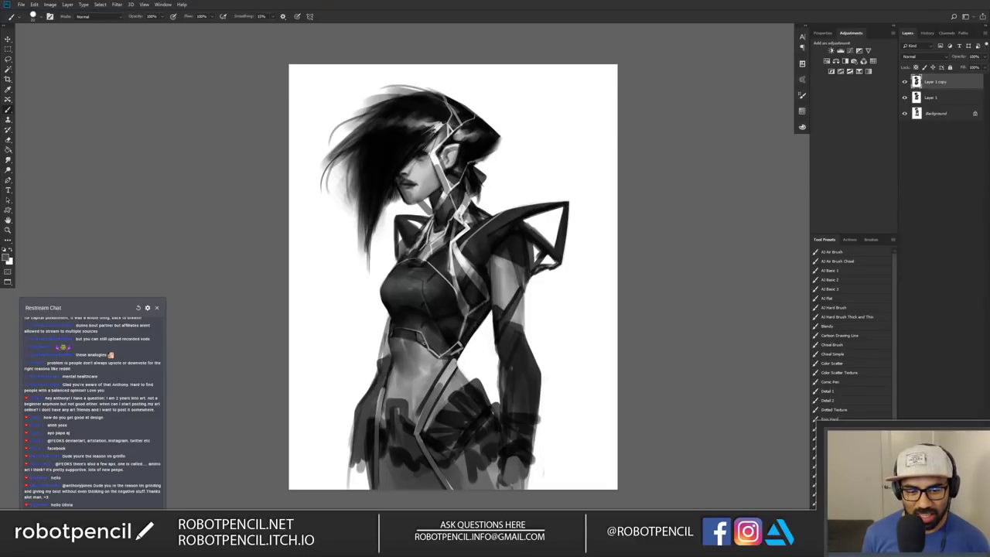
key("ctrl+z")
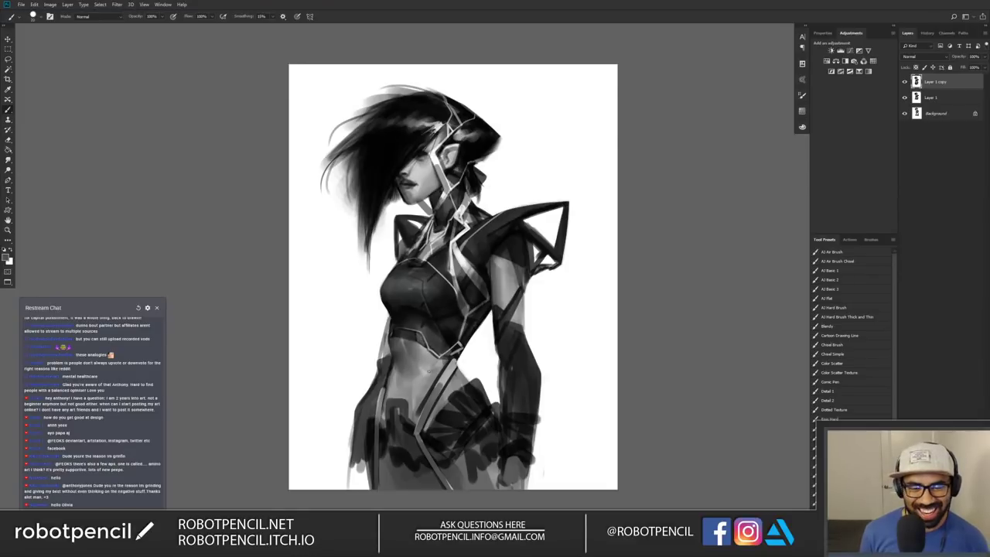
key("ctrl+shift+z")
key("ctrl+z")
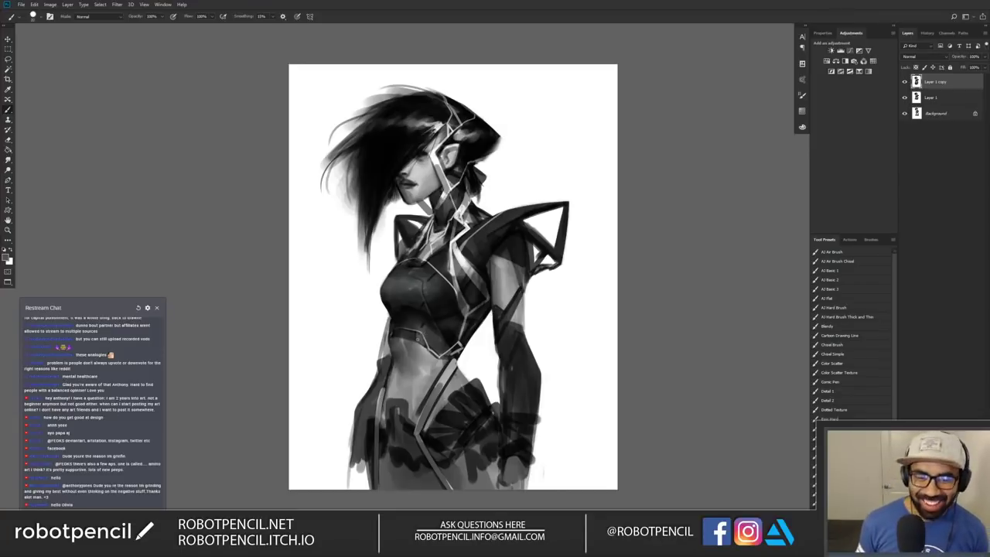
key("ctrl+shift+z")
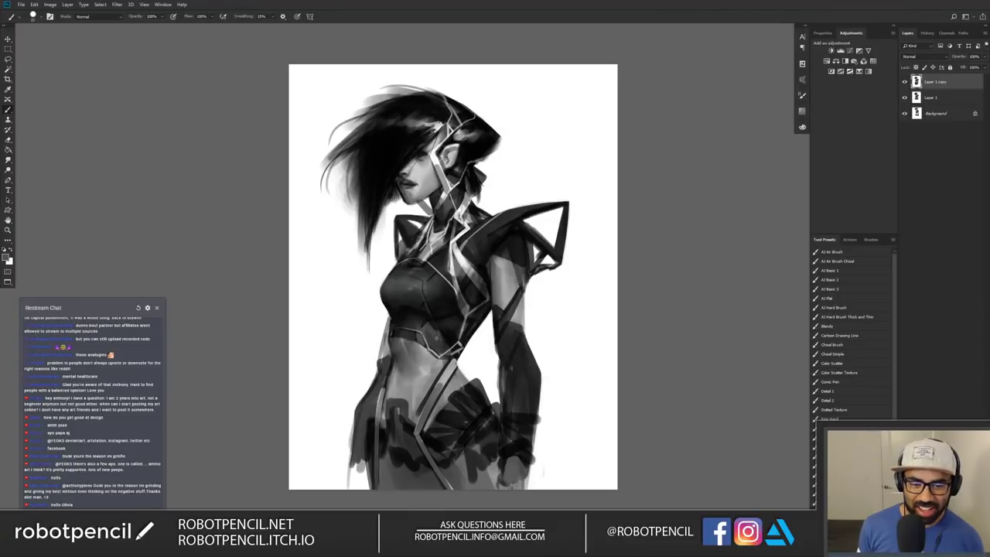
key("ctrl+h")
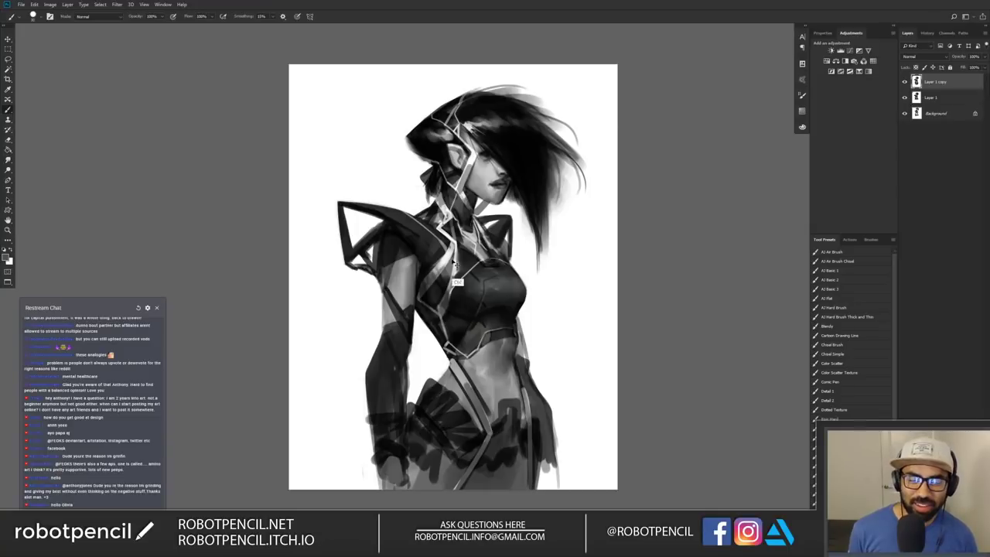
Step: Brighten the light trim strip running down the chest beside the shoulder with white strokes
key("x")
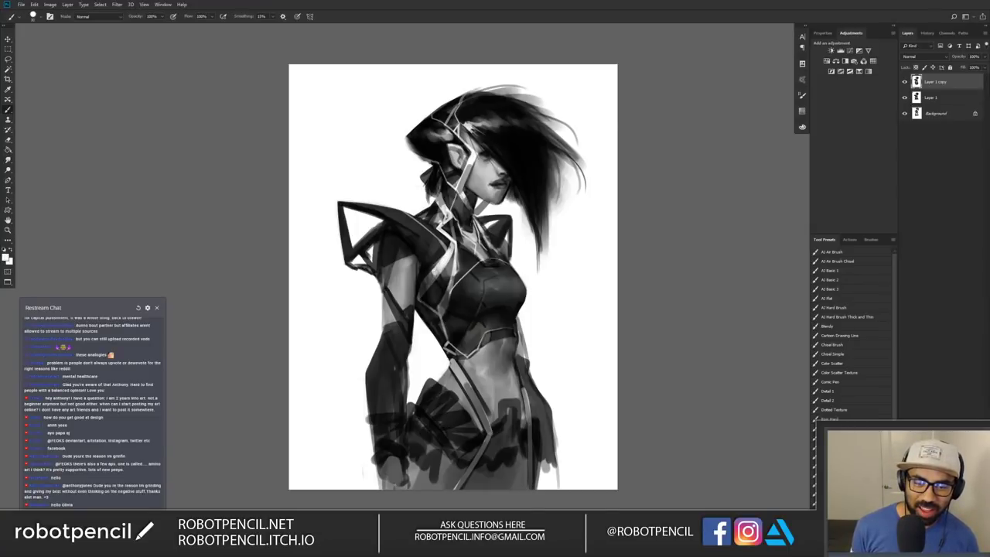
left_click_drag(457, 254, 451, 283)
left_click_drag(456, 253, 452, 291)
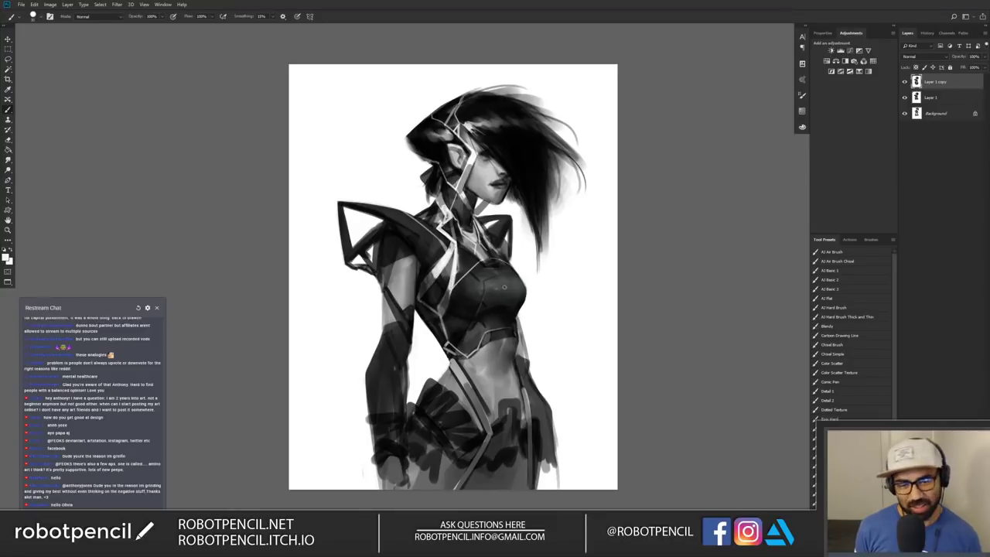
Step: Refine the hem of the cropped top with sampled tones, mirroring the canvas to paint a dark band along it
left_click_drag(484, 333, 475, 350)
left_click(494, 323, "alt")
left_click(490, 347, "alt")
left_click(478, 348, "alt")
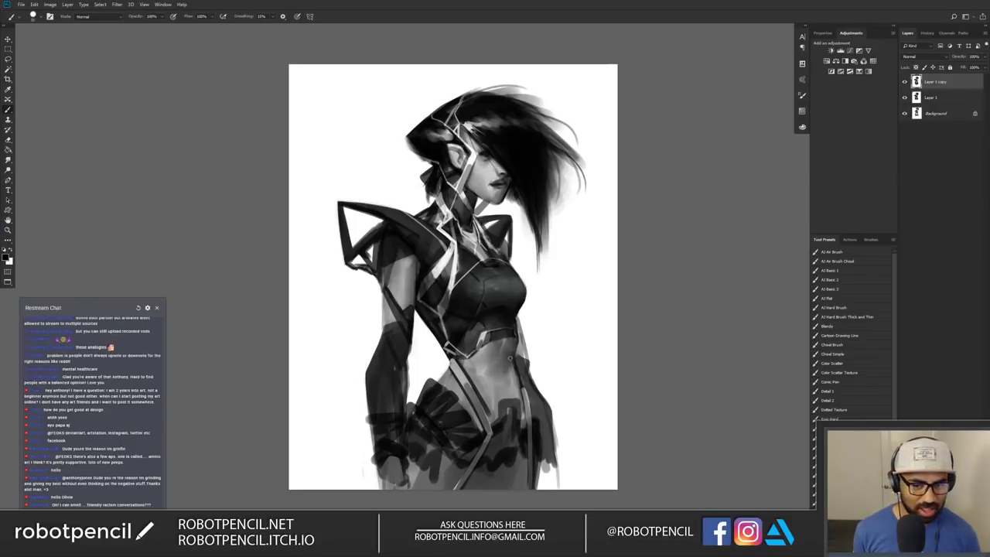
key("ctrl+shift+h")
key("bracketleft")
left_click_drag(398, 338, 420, 344)
key("bracketright")
left_click_drag(417, 343, 435, 356)
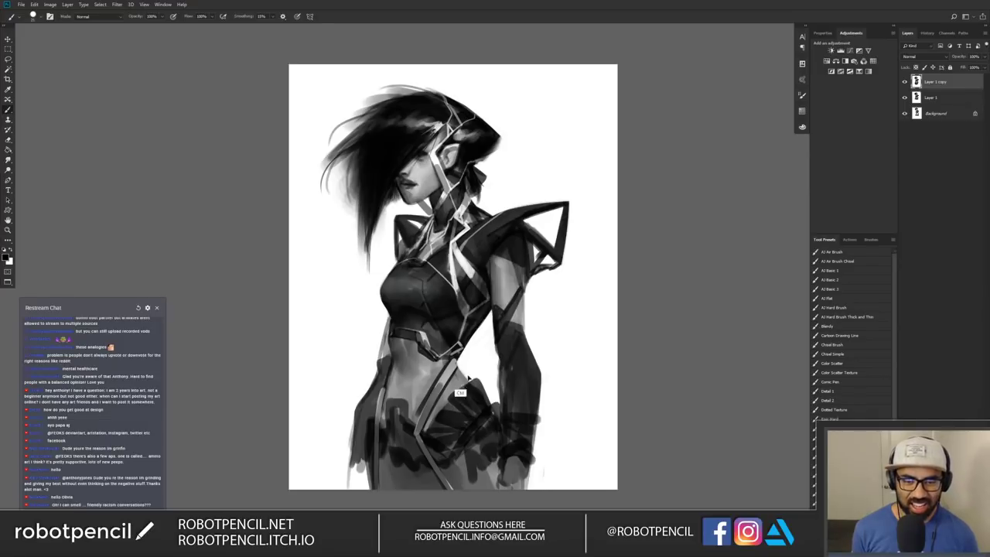
Step: Mirror the canvas back and draw a thin black hair strand falling across the side of the face
key("ctrl+h")
key("h")
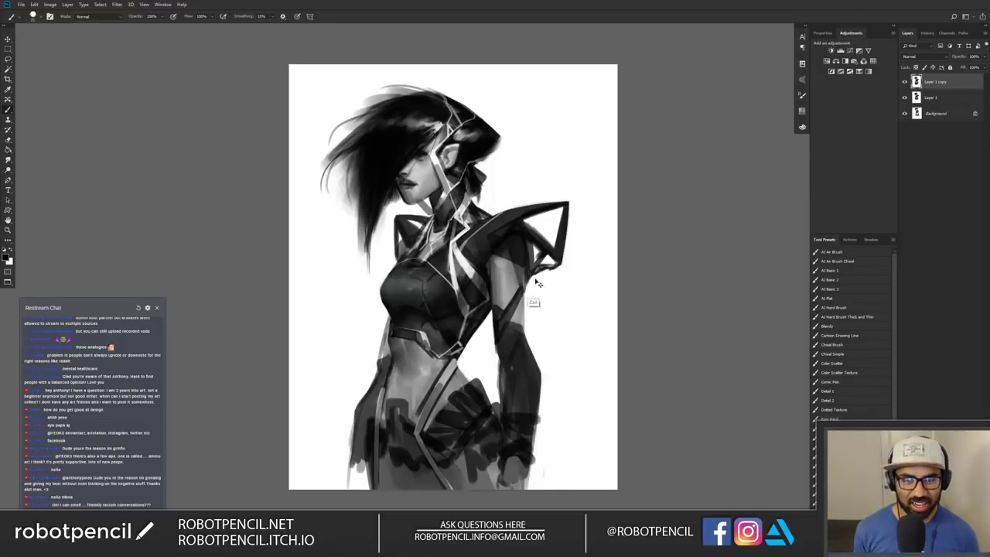
key("h")
left_click_drag(461, 124, 482, 182)
left_click_drag(462, 123, 479, 192)
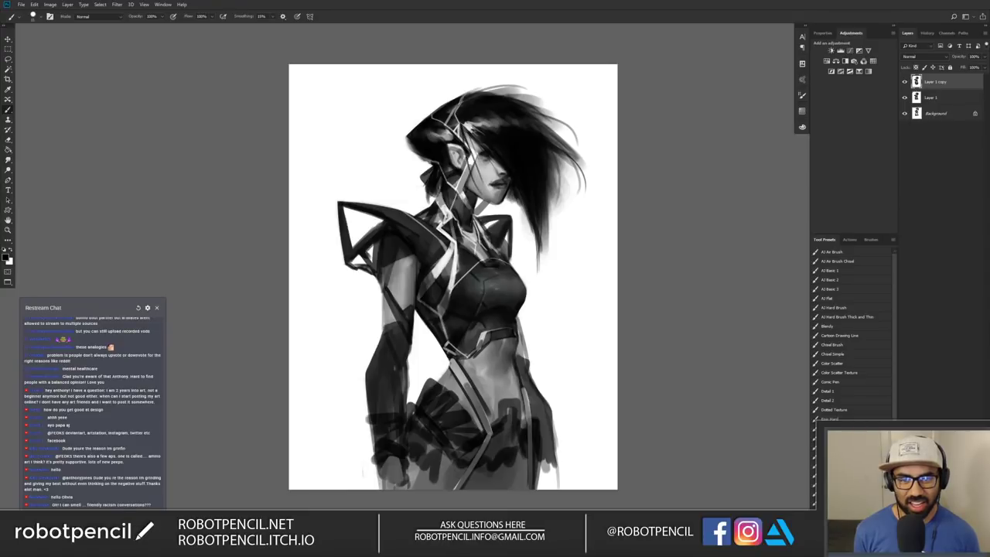
key("ctrl+z")
Step: Add loose black strands to the long front hair, the back of the head and the upper hair
left_click_drag(558, 175, 544, 226)
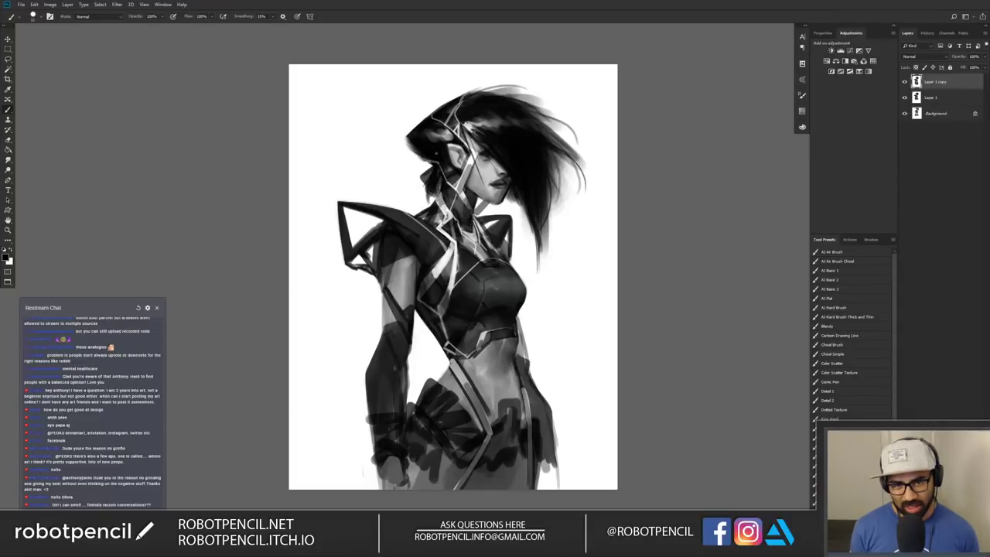
left_click_drag(415, 115, 417, 126)
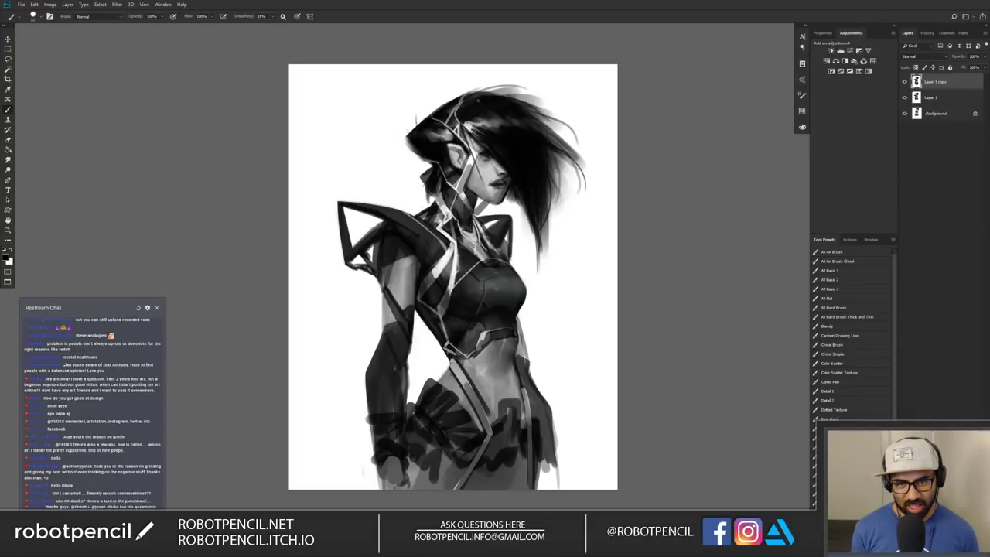
left_click_drag(517, 100, 558, 120)
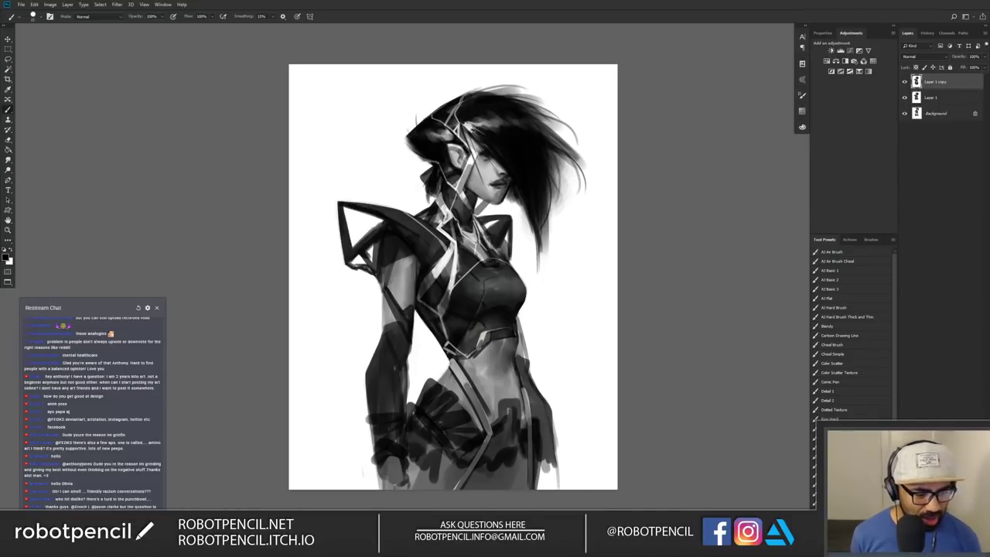
Step: Move the Restream Chat window up, clear of the banner
key("z")
left_click(519, 190)
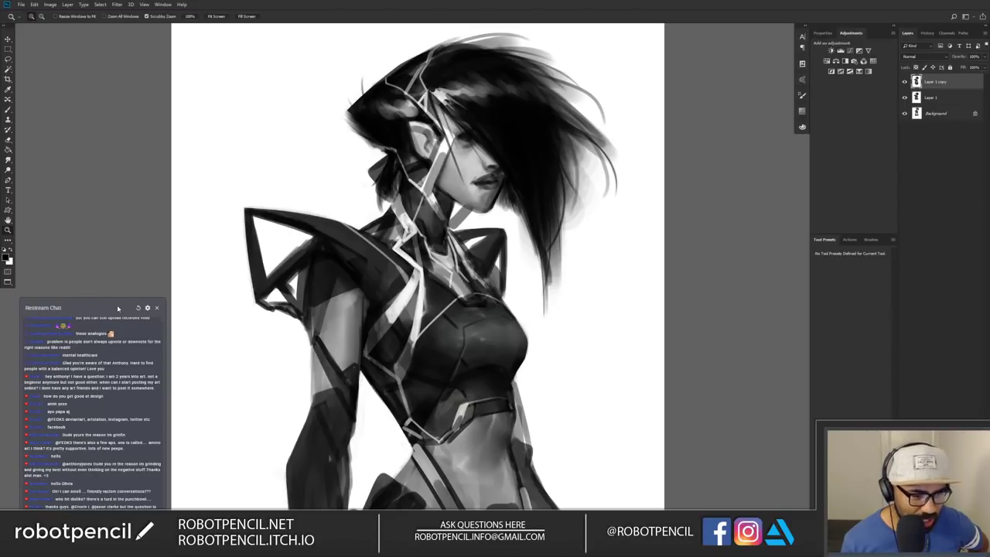
left_click_drag(98, 300, 98, 190)
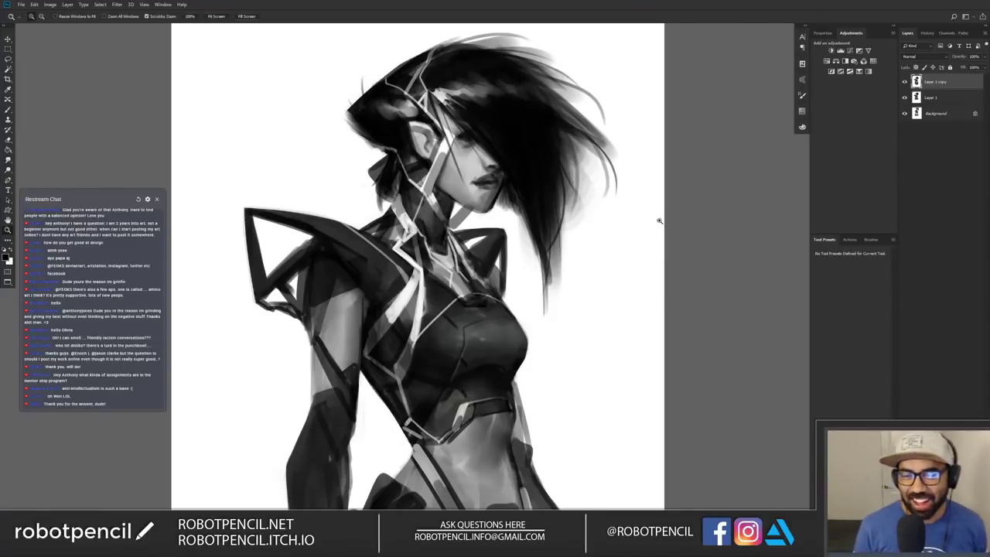
Step: Mirror the canvas and refine the far collar strap above the chest with light strokes and a sampled tone
left_click(563, 346, "alt")
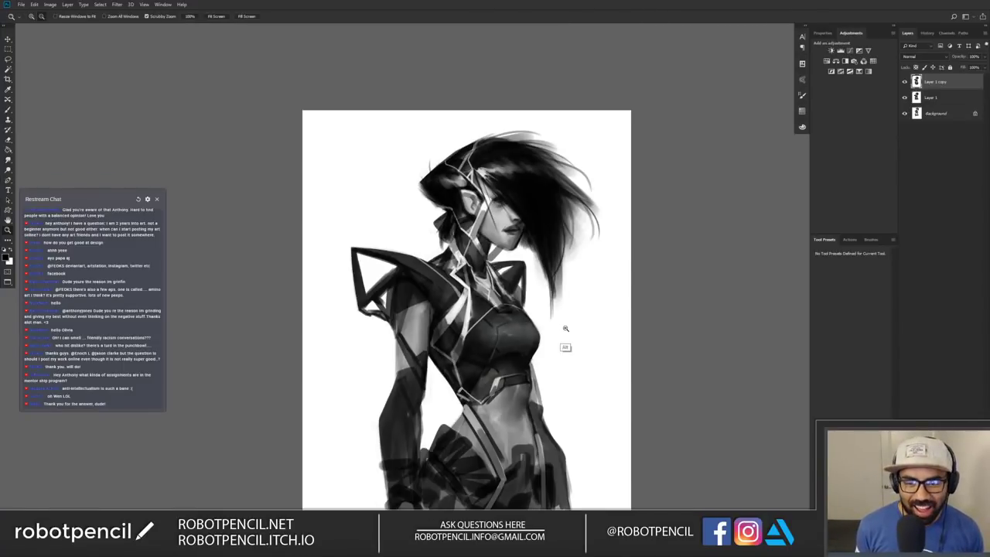
left_click(564, 333, "alt")
key("ctrl+shift+h")
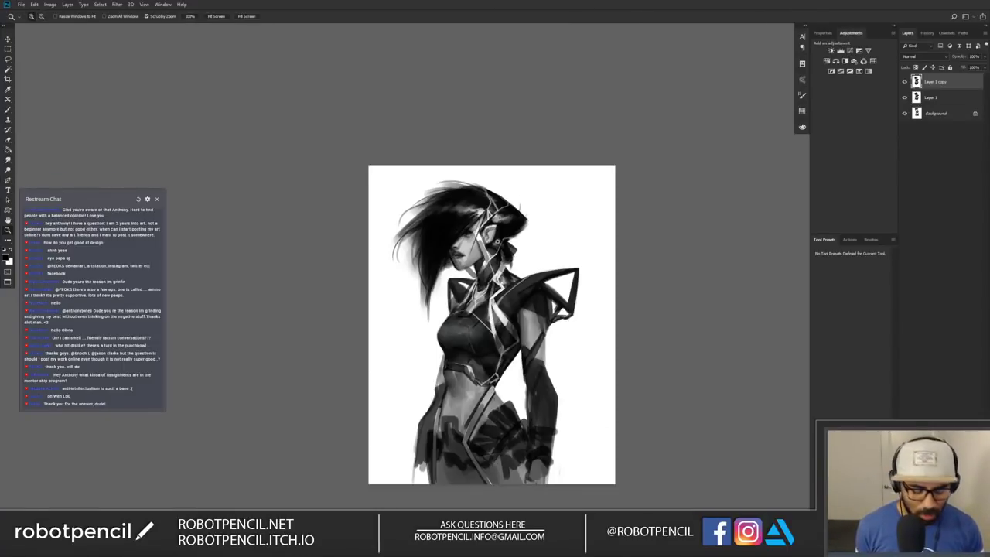
key("b")
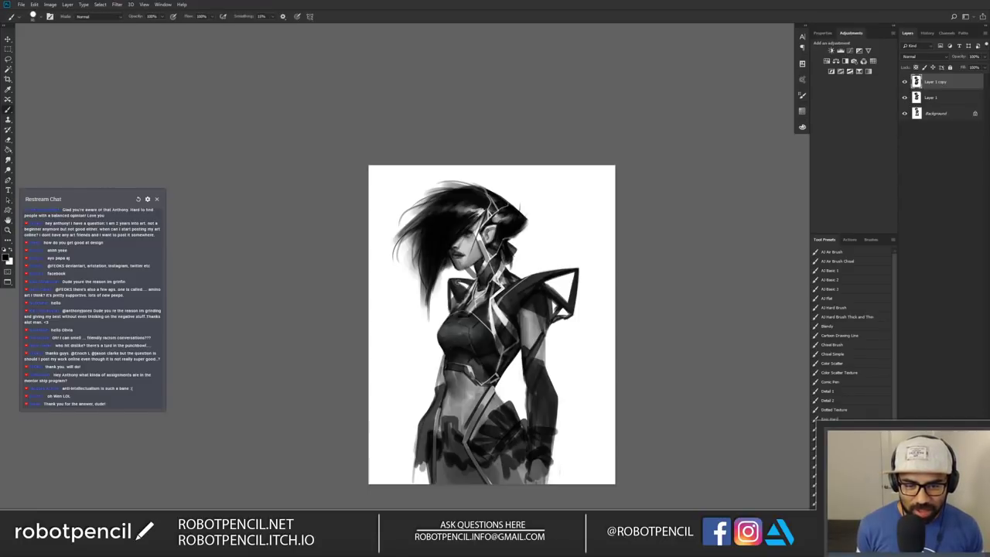
key("z")
left_click(467, 291)
left_click(496, 310)
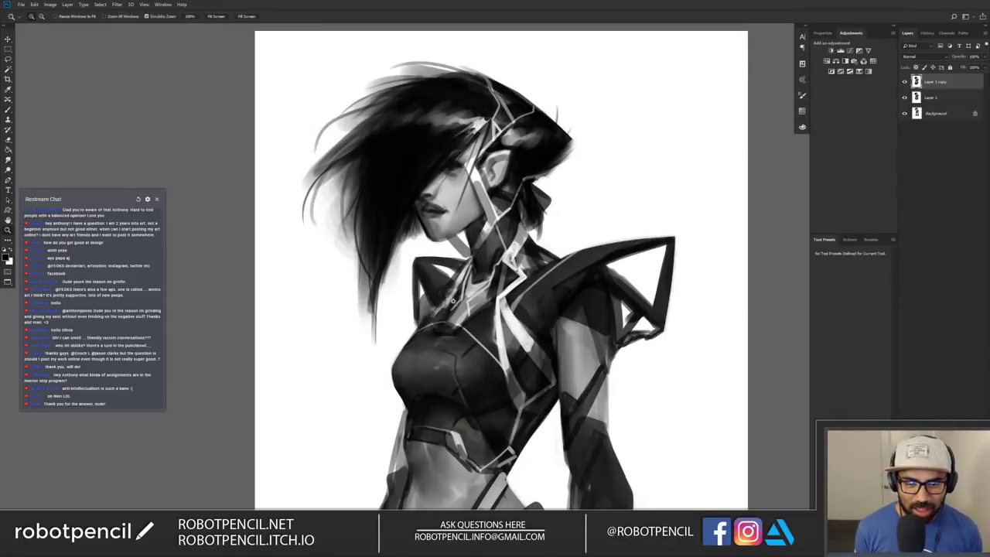
key("b")
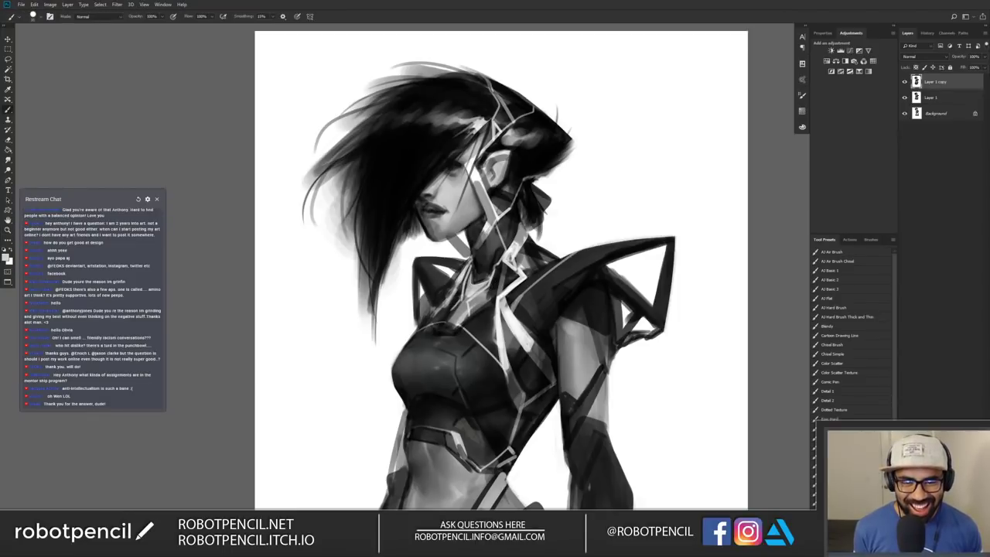
left_click_drag(457, 287, 441, 315)
left_click(440, 319, "alt")
Step: Mirror the canvas back and paint a light edge where the far collar strap meets the chest piece
key("ctrl+shift+h")
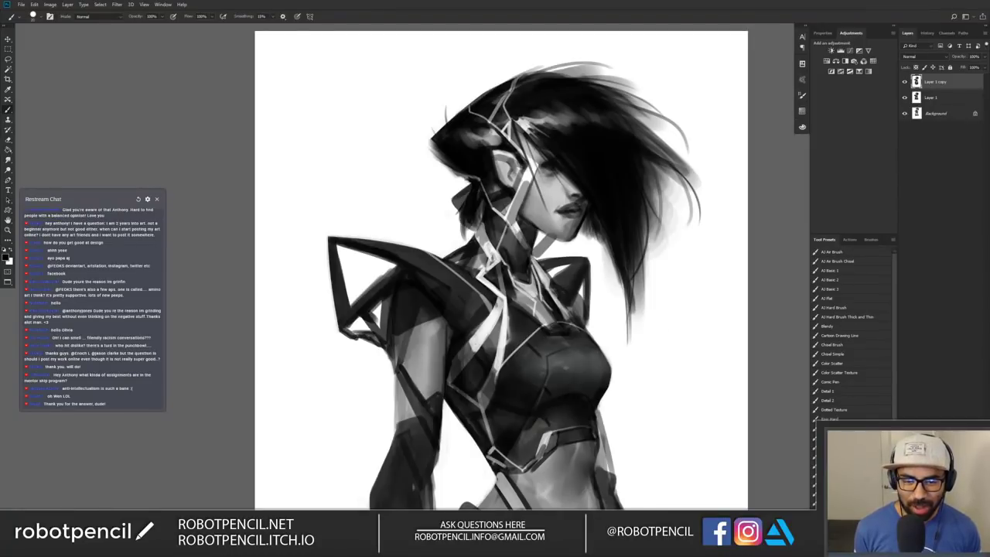
key("x")
left_click_drag(566, 314, 581, 336)
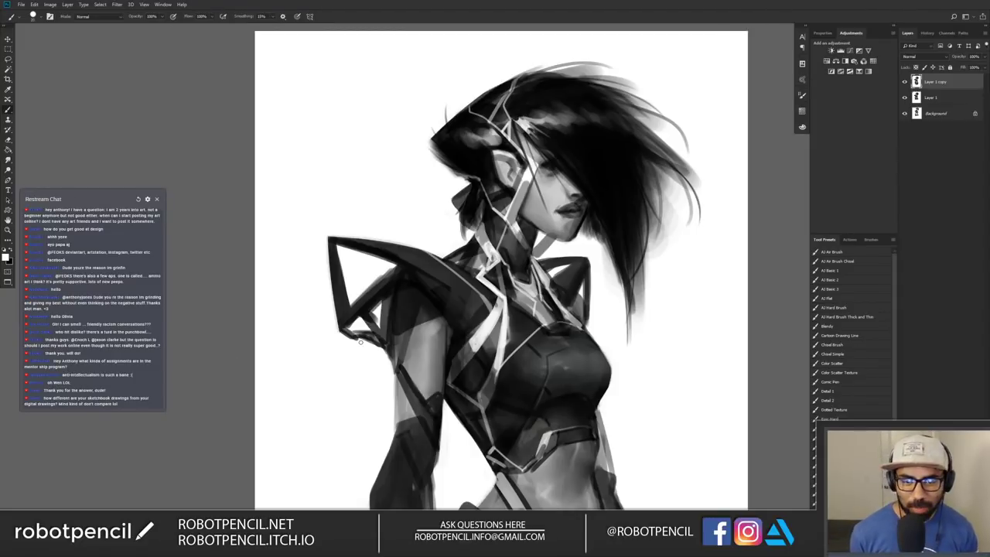
Step: Check the whole figure in a mirrored view, mirror it back, restore the default colours and reduce the brush size
key("z")
left_click(603, 380, "alt")
left_click(604, 380, "alt")
key("F2")
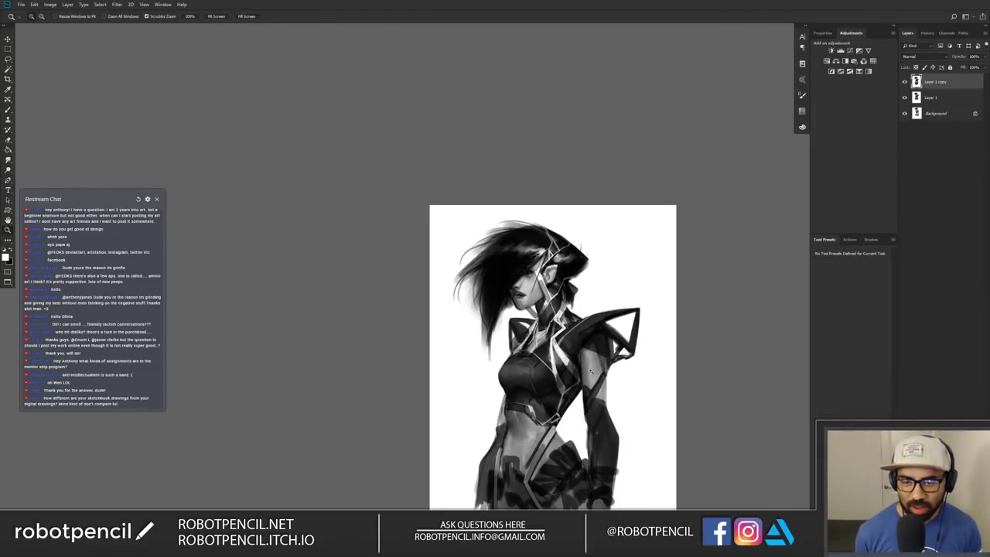
key("ctrl+0")
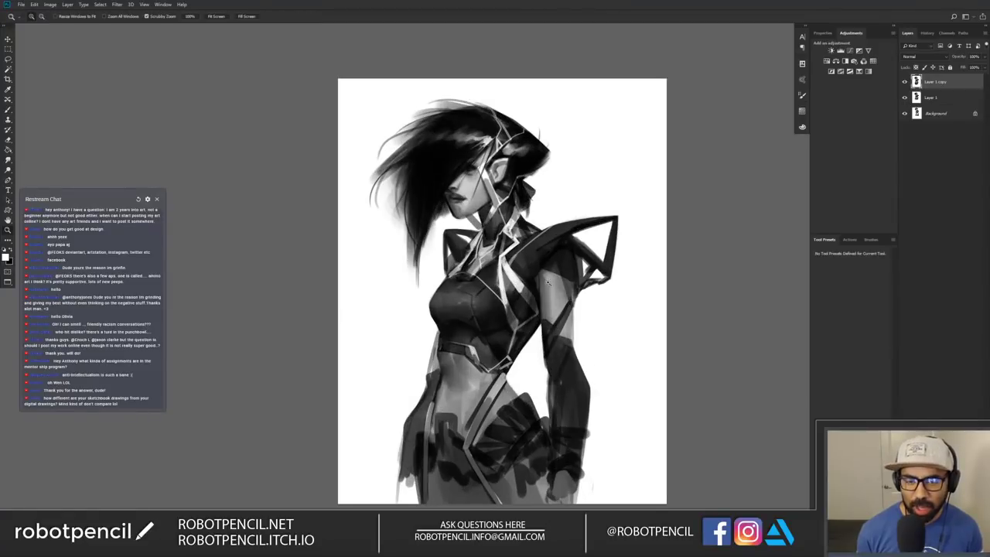
left_click(530, 262)
key("b")
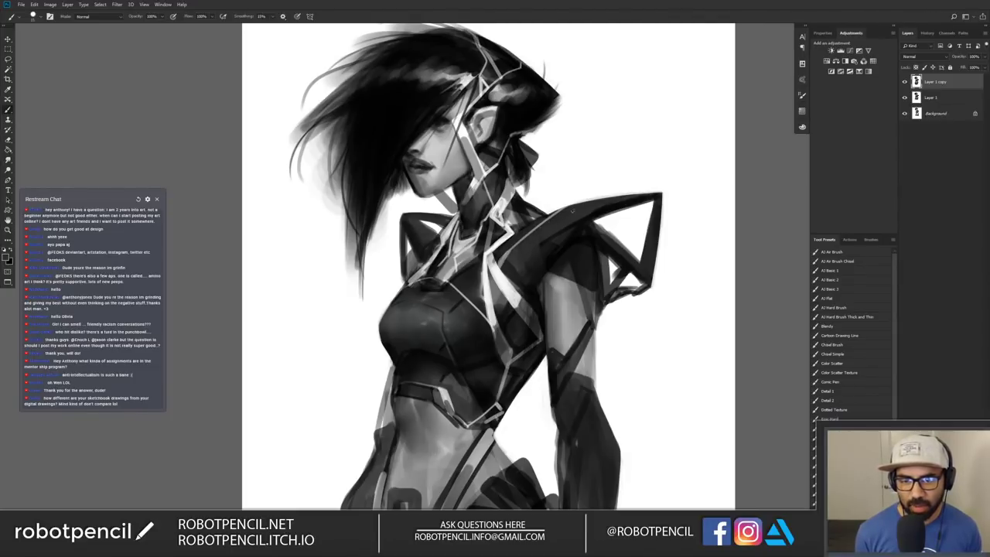
key("ctrl+shift+h")
key("d")
key("[")
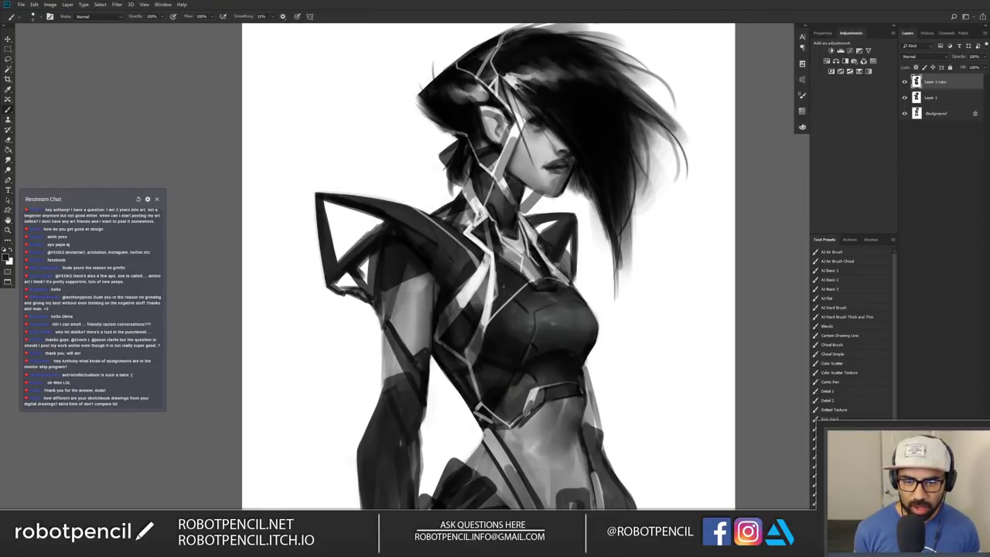
Step: Mirror the canvas, paint white highlight strands from the forehead trim into the front hair, and undo the last stroke
key("z")
left_click(546, 322, "alt")
left_click(547, 322)
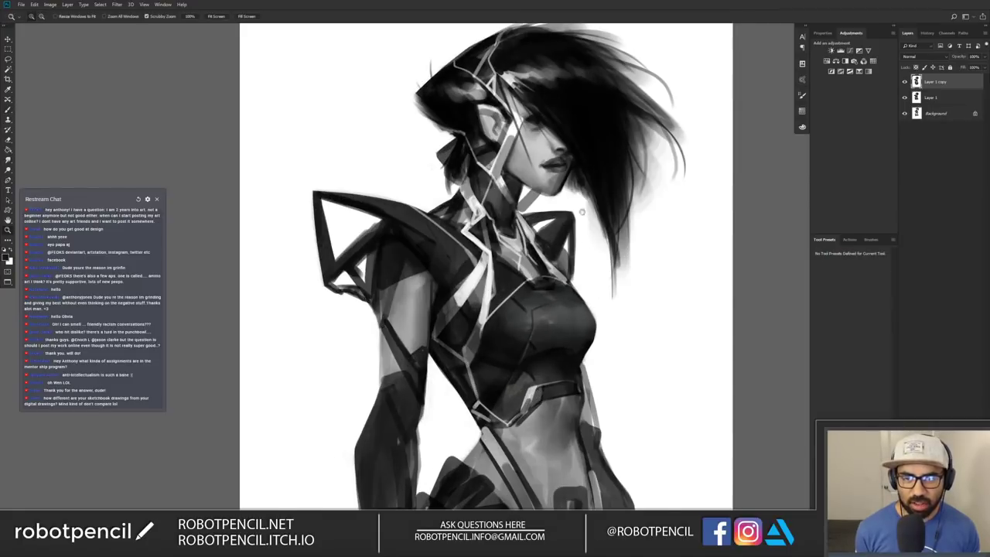
left_click_drag(542, 181, 523, 266)
key("b")
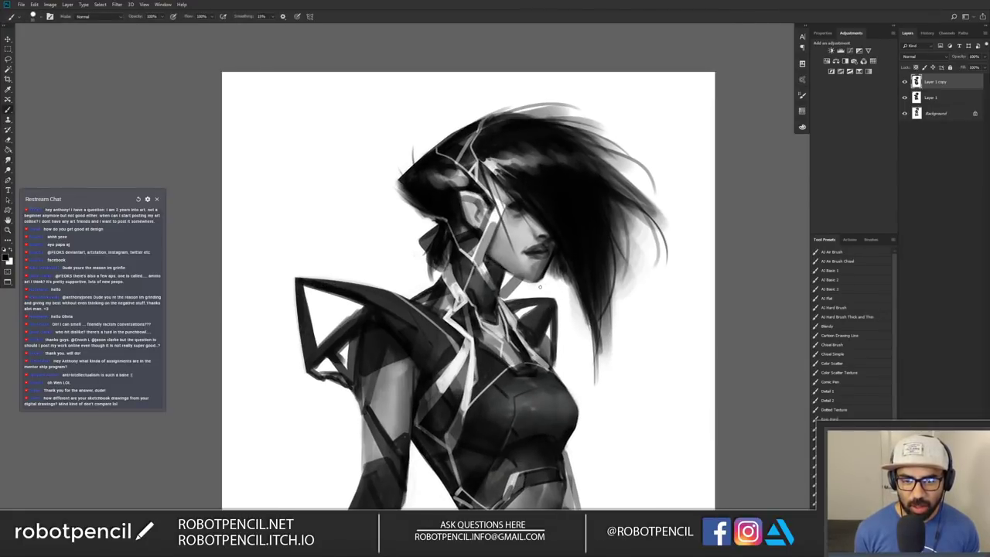
key("ctrl+shift+h")
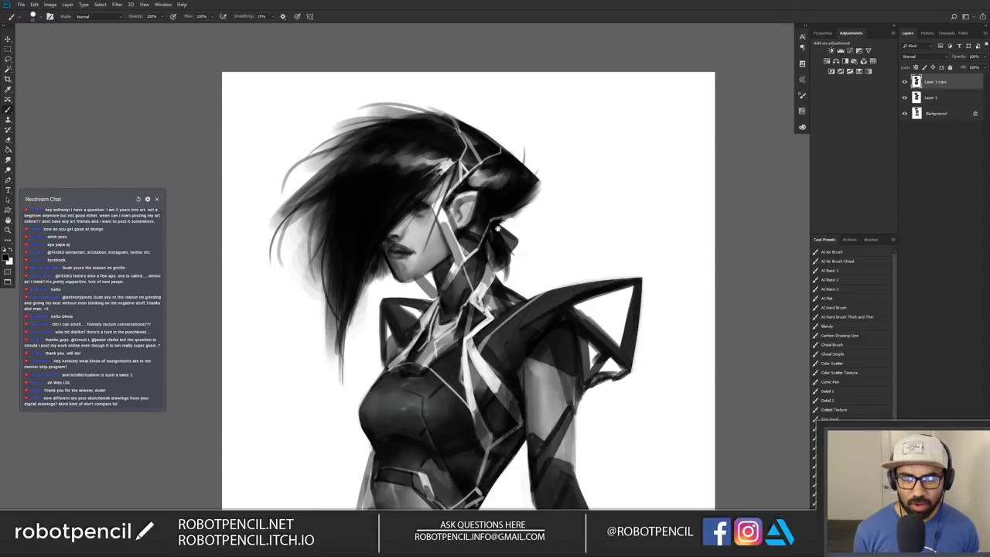
left_click_drag(508, 220, 613, 175)
key("x")
left_click_drag(554, 119, 514, 164)
left_click_drag(543, 121, 494, 153)
key("ctrl+z")
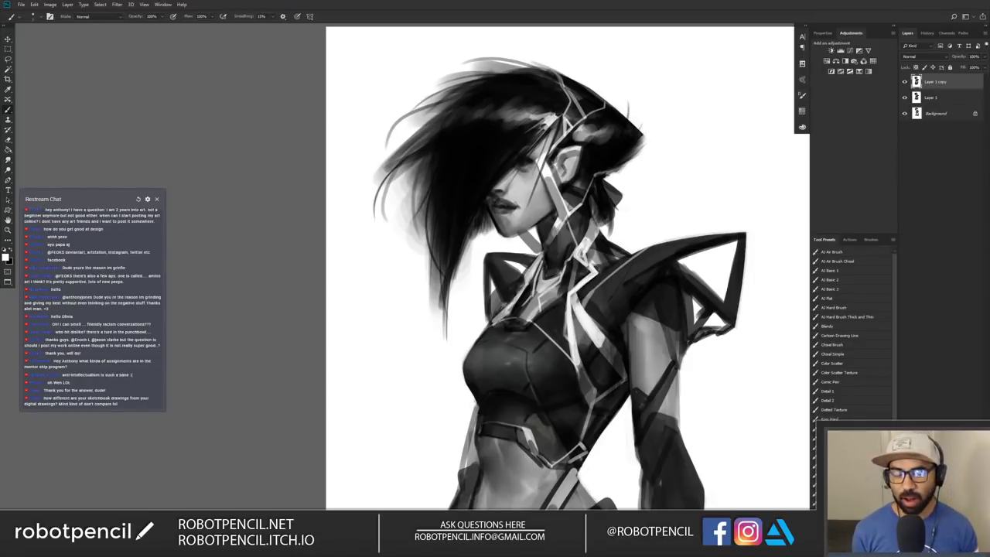
Step: Enlarge the brush and paint a strip from the point of the top's hem across the near side of the waist, undoing the last stroke
key("bracketright")
key("bracketright")
key("bracketright")
key("bracketright")
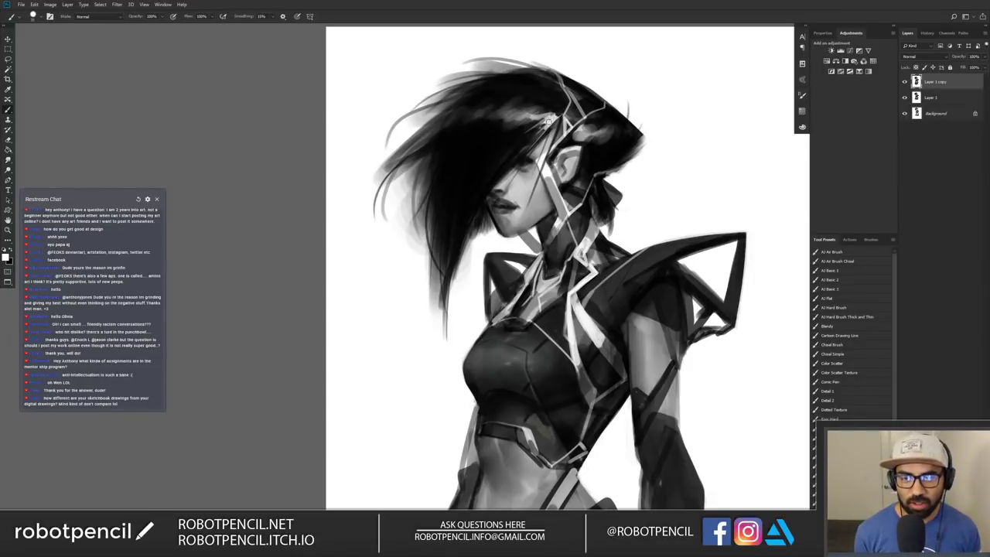
key("x")
key("x")
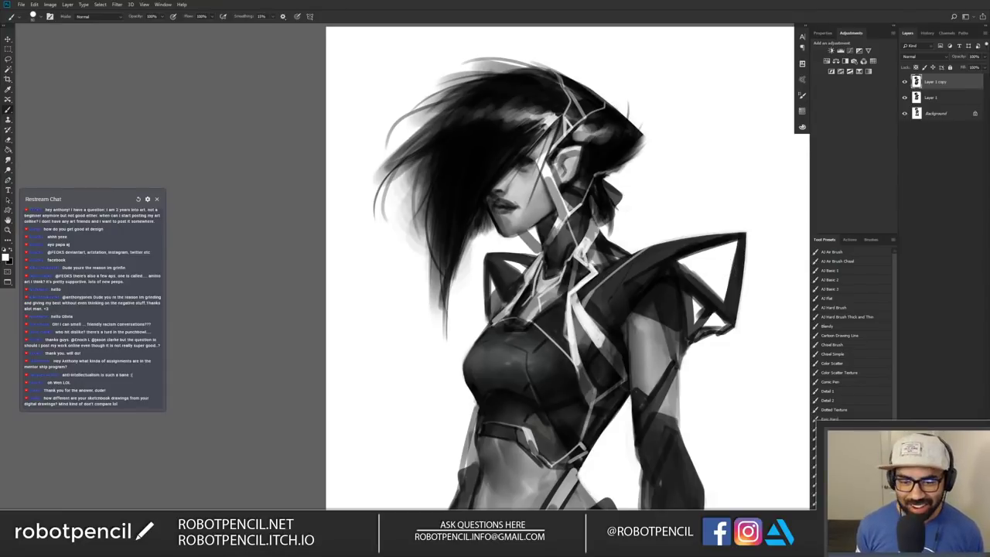
scroll(621, 424, "down", 5)
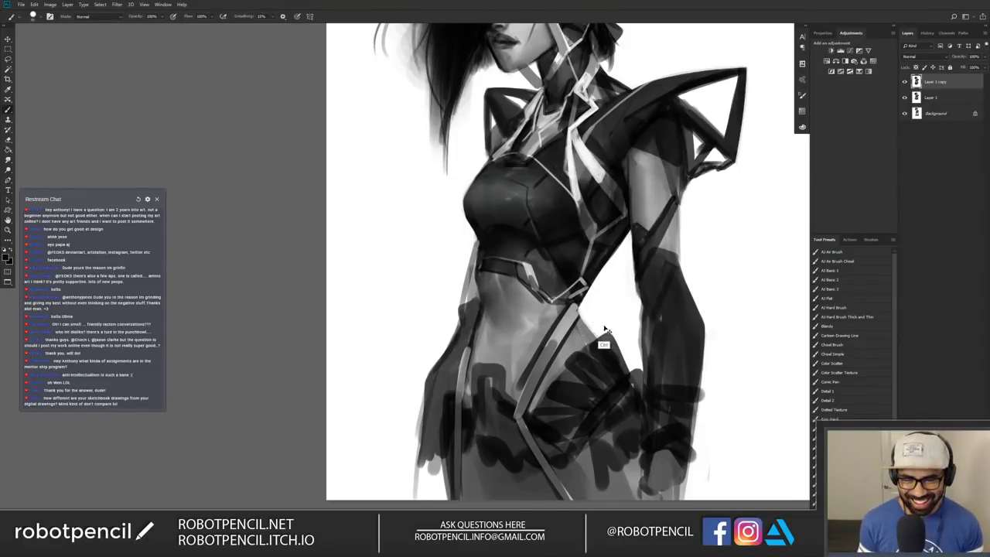
mouse_move(554, 302)
left_mouse_down()
mouse_move(592, 343)
mouse_move(564, 300)
mouse_move(593, 338)
left_mouse_up()
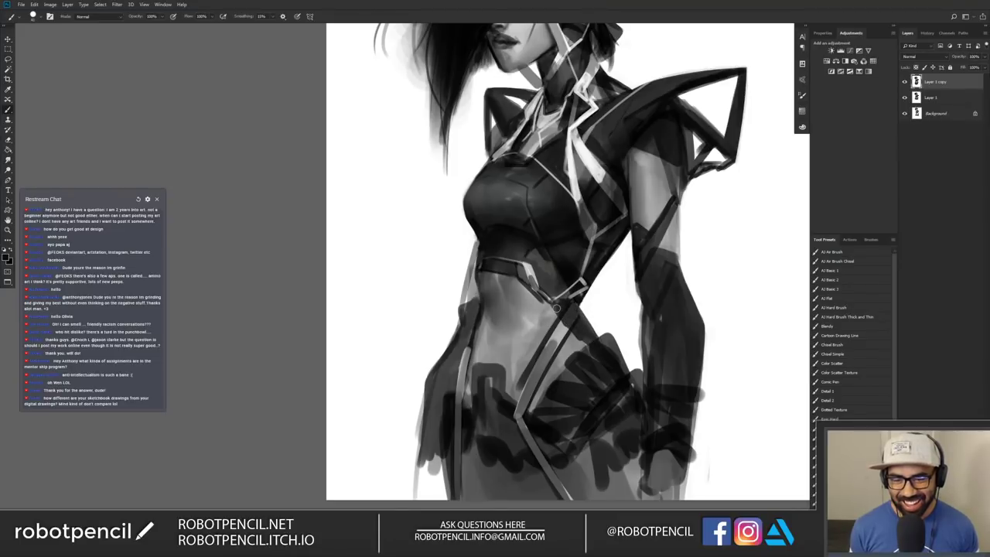
key("ctrl+z")
left_click_drag(553, 305, 594, 339)
mouse_move(550, 304)
left_mouse_down()
mouse_move(565, 321)
mouse_move(590, 325)
mouse_move(568, 313)
mouse_move(576, 306)
mouse_move(595, 334)
mouse_move(585, 310)
mouse_move(594, 334)
left_mouse_up()
key("ctrl+z")
Step: Mirror the canvas and break up the light strap beside the chest piece with dark strokes and a sampled tone
key("z")
left_click(595, 349, "alt")
left_click(593, 348, "alt")
key("ctrl+shift+h")
left_click(590, 331)
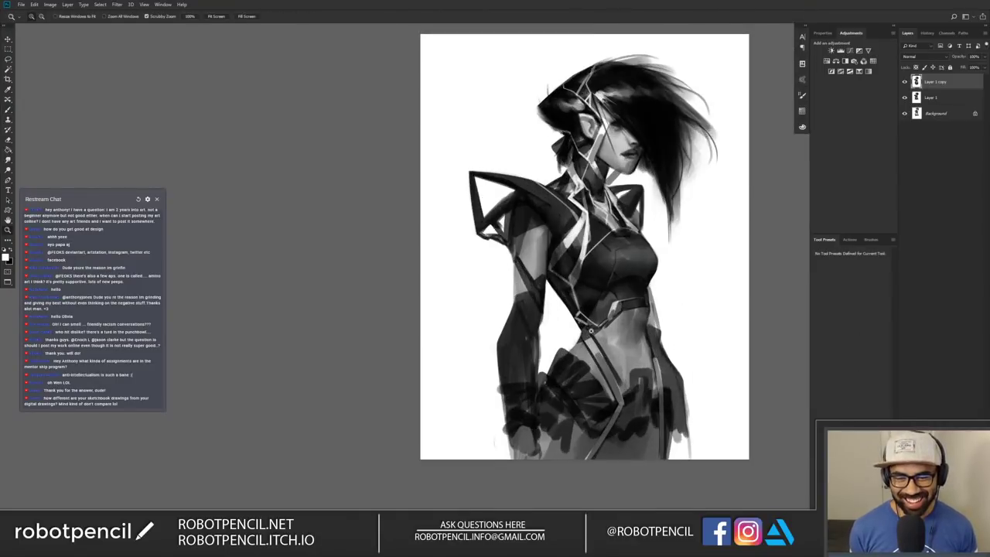
left_click(589, 330)
key("b")
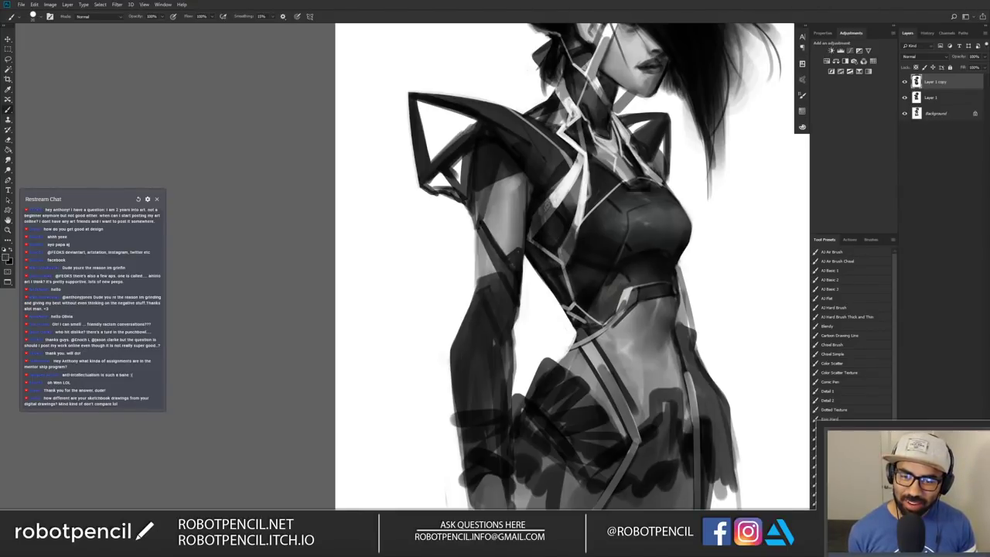
mouse_move(557, 189)
left_mouse_down()
mouse_move(553, 202)
mouse_move(579, 214)
mouse_move(547, 310)
left_mouse_up()
left_click(540, 260, "alt")
left_click_drag(547, 227, 560, 254)
left_click_drag(638, 260, 571, 307)
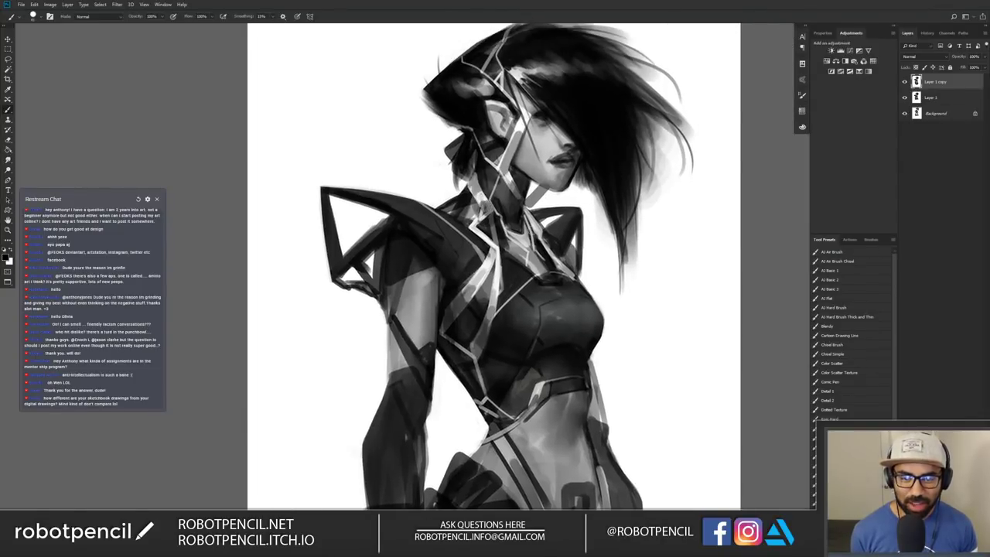
left_click_drag(533, 221, 554, 260)
Step: Check the whole figure, mirror the canvas back and reduce the brush size
key("z")
left_click(561, 281, "alt")
left_click(561, 283, "alt")
left_click(560, 283, "alt")
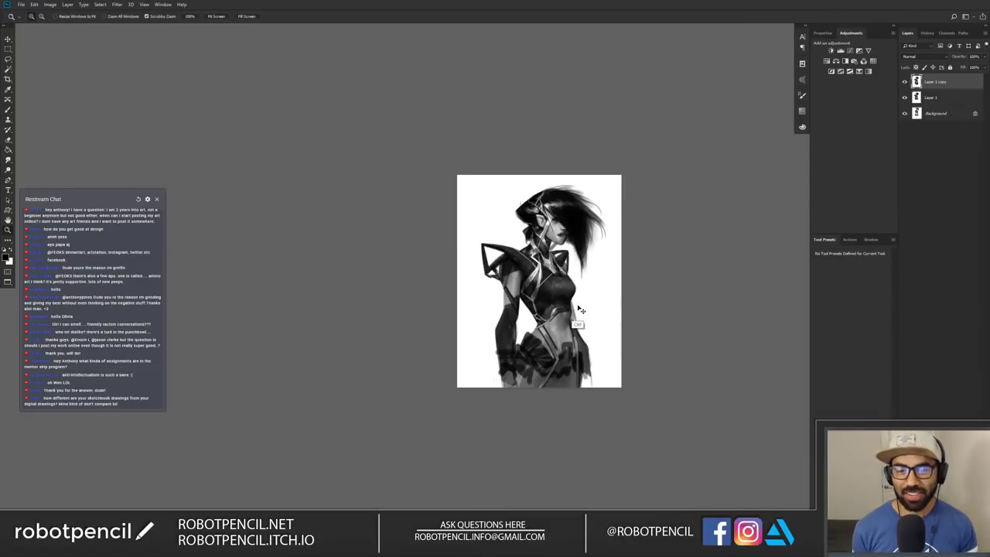
key("ctrl+shift+h")
key("b")
key("z")
left_click(571, 300)
left_click(570, 300)
left_click(567, 301)
key("b")
key("[")
key("[")
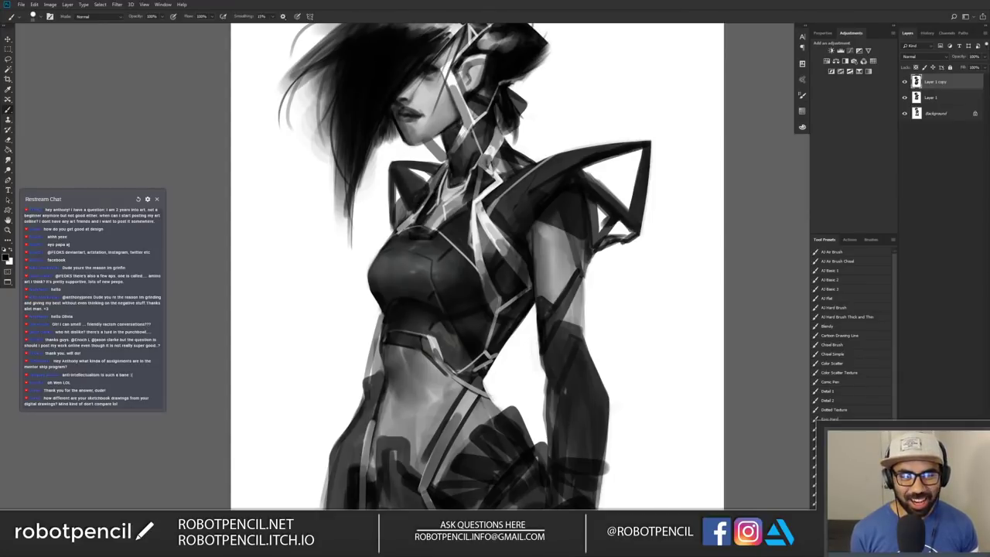
Step: Compare the figure in both mirrored orientations, first as a whole and then close up on the torso
key("z")
left_click(527, 271, "alt")
left_click(527, 261, "alt")
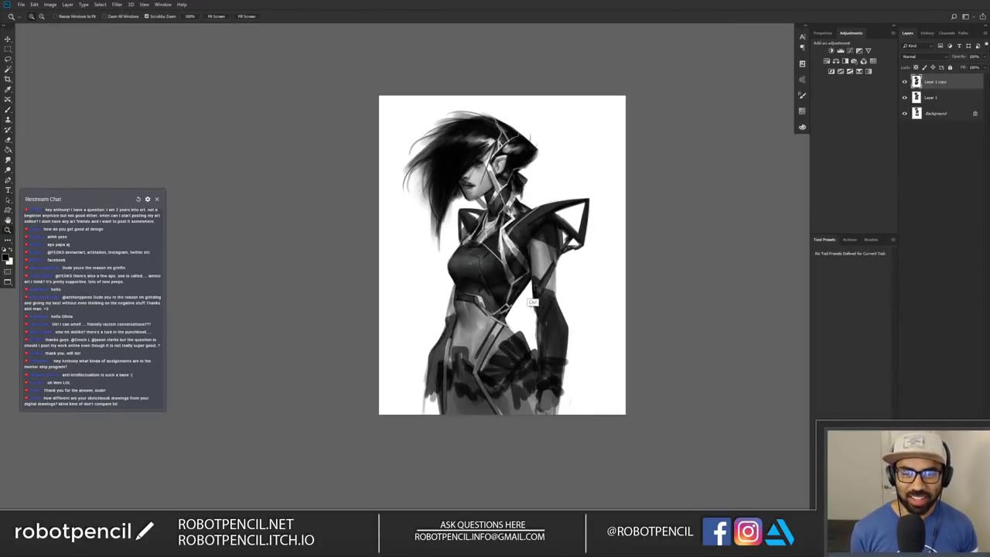
key("F2")
left_click(506, 237)
left_click(507, 237)
key("b")
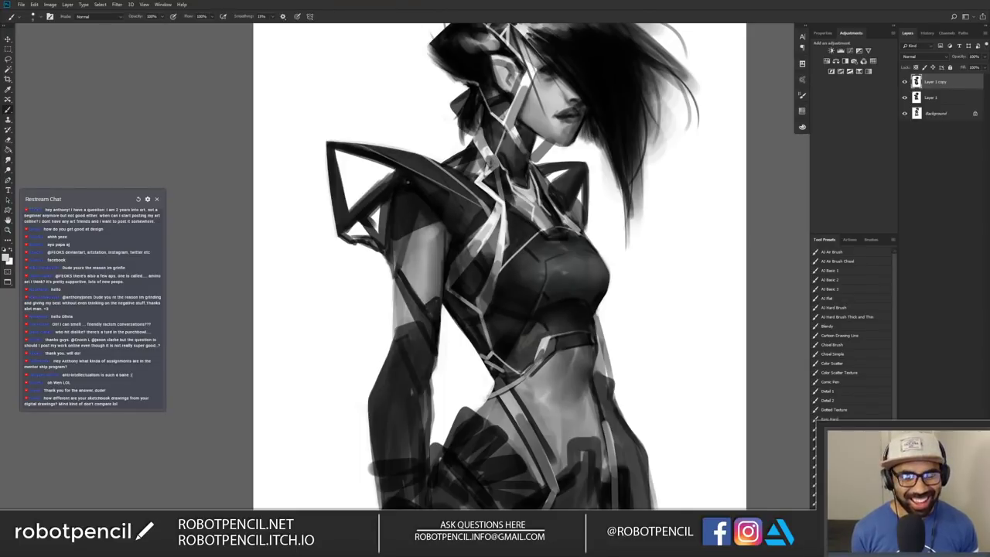
key("h")
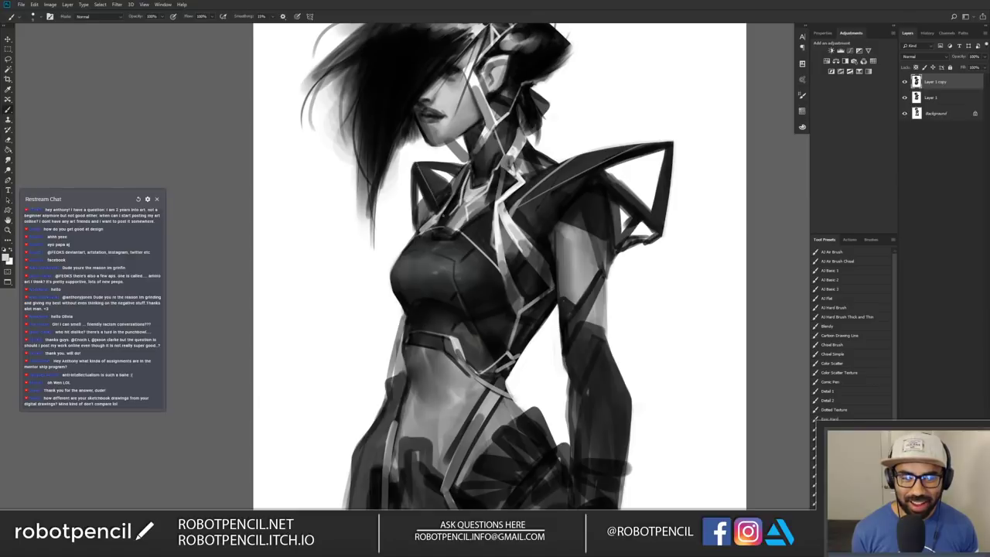
key("h")
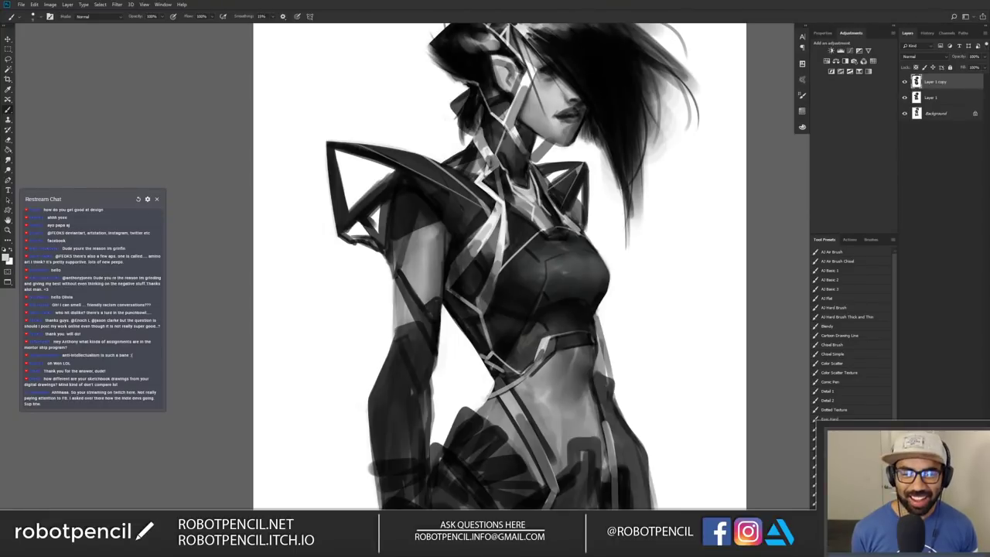
Step: Examine the torso and arms, then the overall silhouette of the figure in normal and flipped views
key("z")
left_click(589, 270, "alt")
left_click(589, 270, "alt")
left_click(589, 270)
key("b")
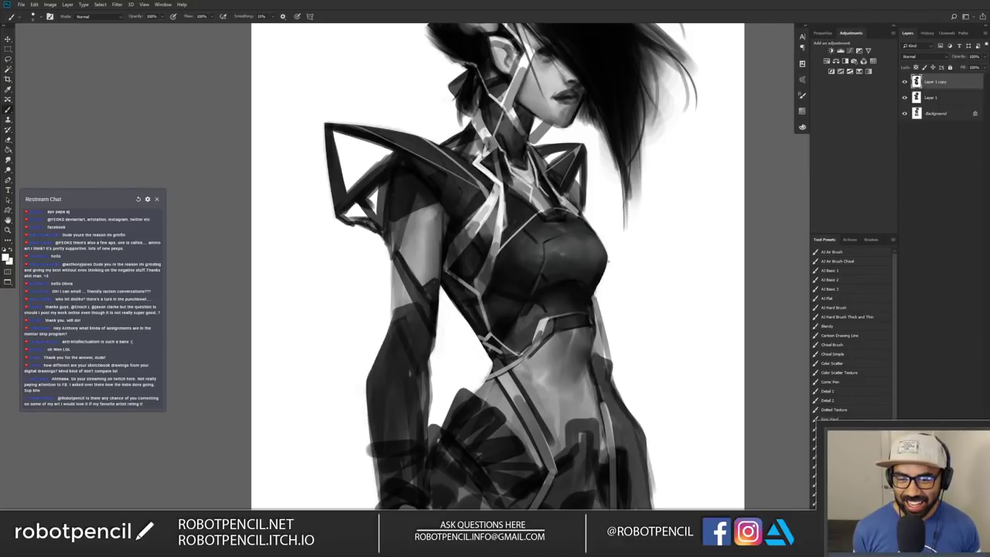
left_click(591, 321, "ctrl+alt")
left_click(531, 284, "ctrl")
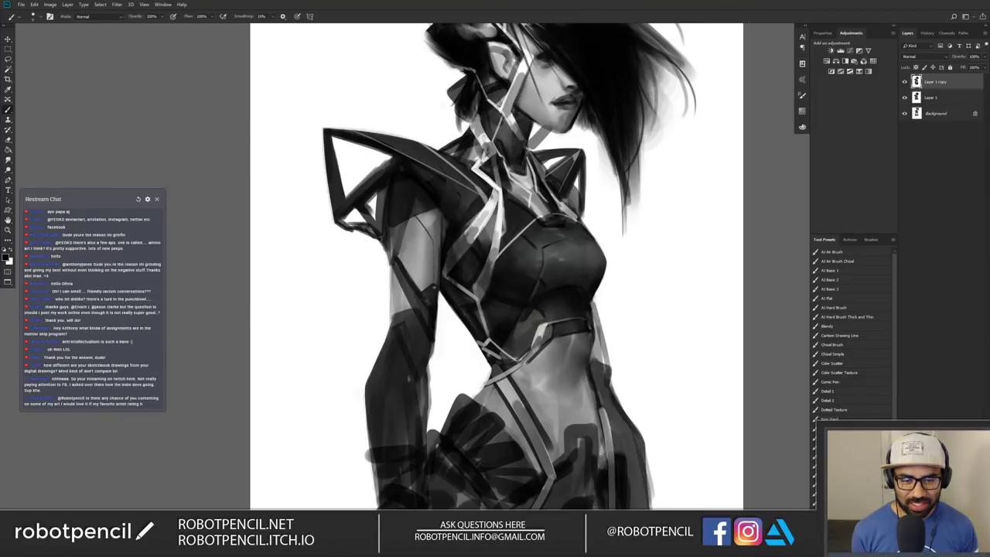
left_click(600, 315, "ctrl+alt")
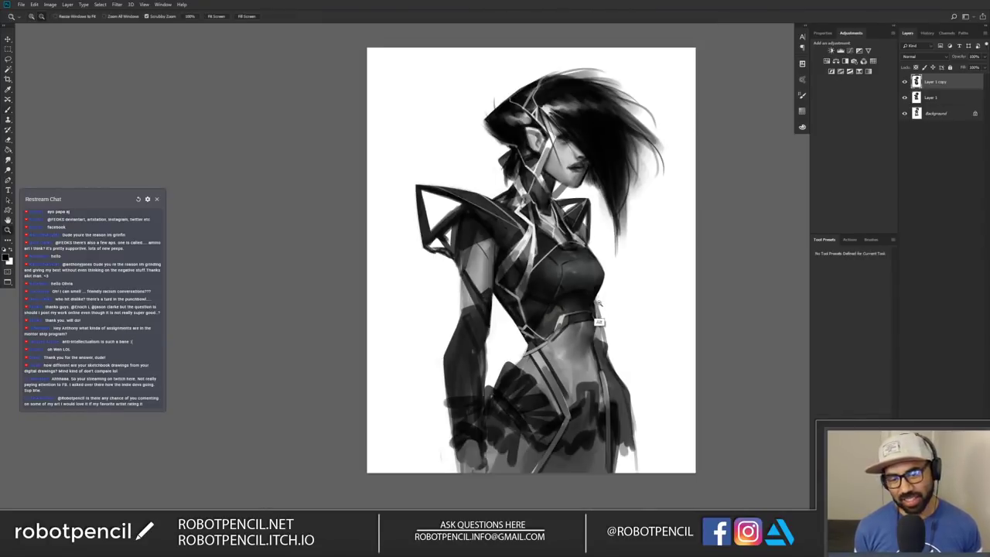
left_click(599, 313, "ctrl+alt")
key("ctrl+shift+h")
key("ctrl+shift+h")
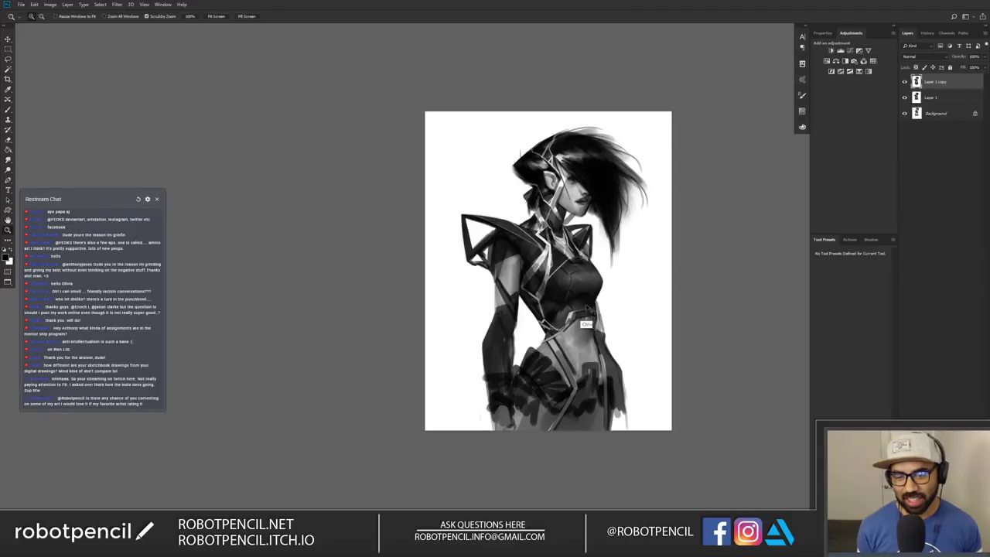
Step: Paint a dark angled strip on the midriff just below the light trim of the top's hem
left_click(573, 330)
left_click(573, 330)
key("b")
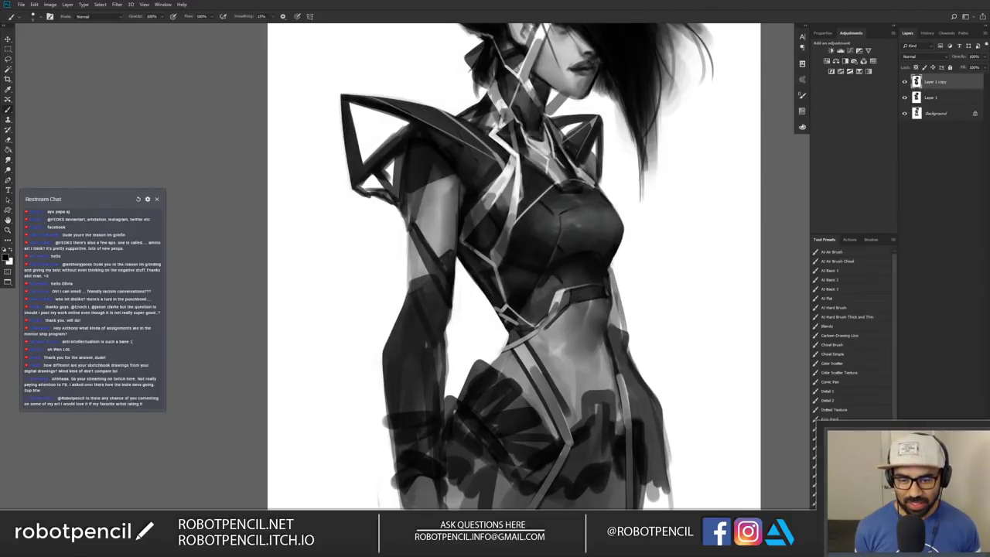
left_click_drag(567, 312, 540, 350)
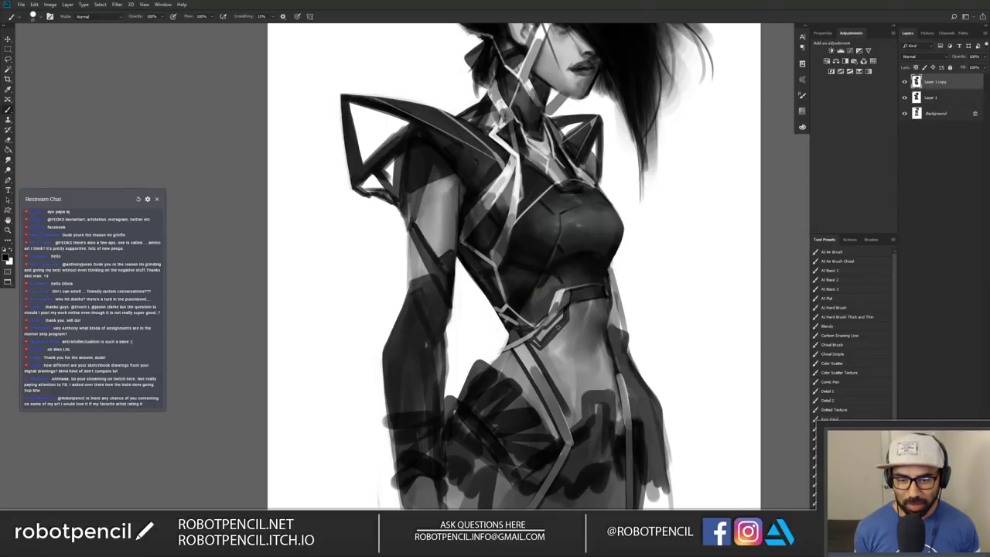
left_click_drag(540, 341, 538, 345)
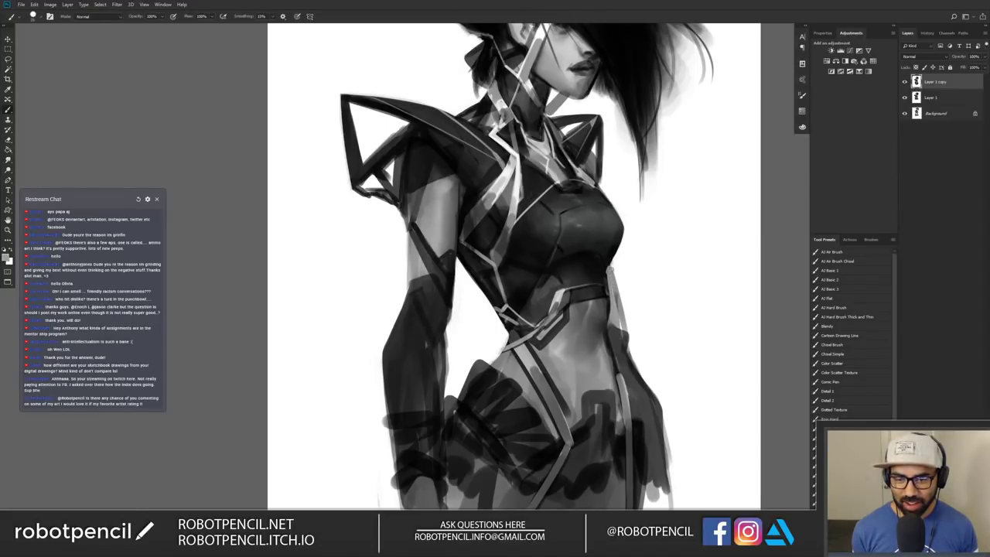
Step: Mirror the canvas and darken the edge of the far arm beside the waist
key("z")
left_click(610, 339, "alt")
left_click(613, 339, "alt")
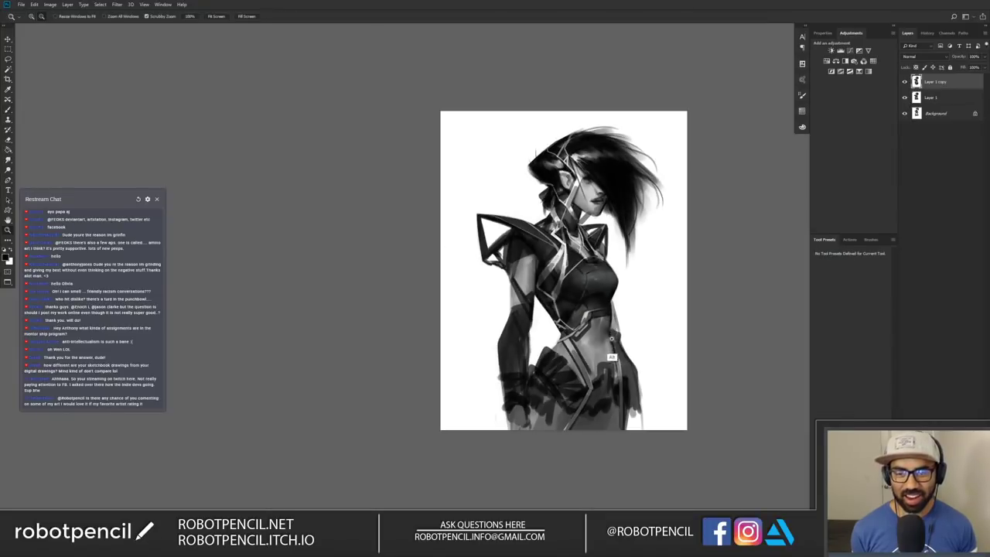
key("ctrl+shift+h")
left_click(526, 307)
key("b")
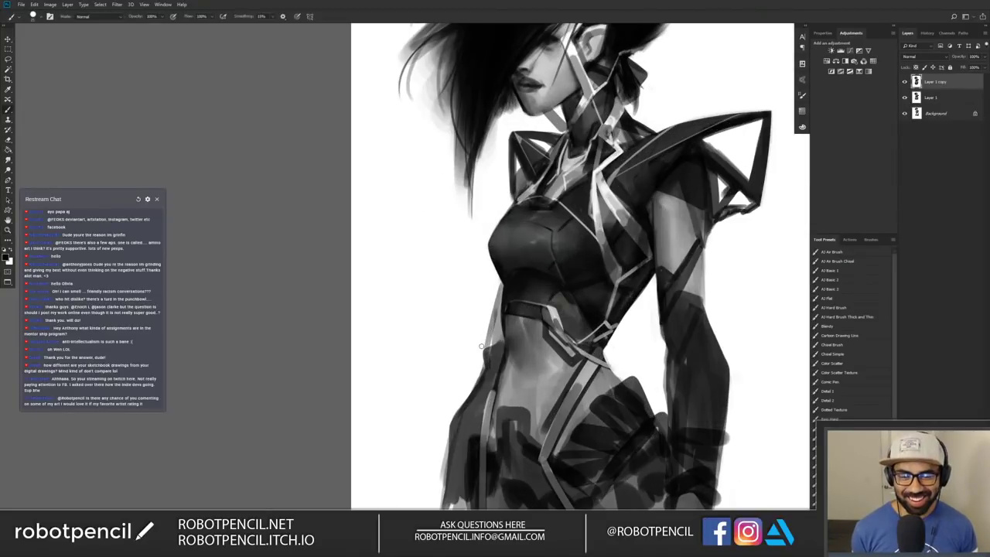
left_click_drag(492, 331, 473, 396)
Step: Mirror the canvas back and darken the near hip and thigh below the pleated hip piece with broad black strokes
key("z")
left_click(570, 357, "alt")
left_click(570, 357, "alt")
left_click(570, 358, "alt")
key("ctrl+shift+h")
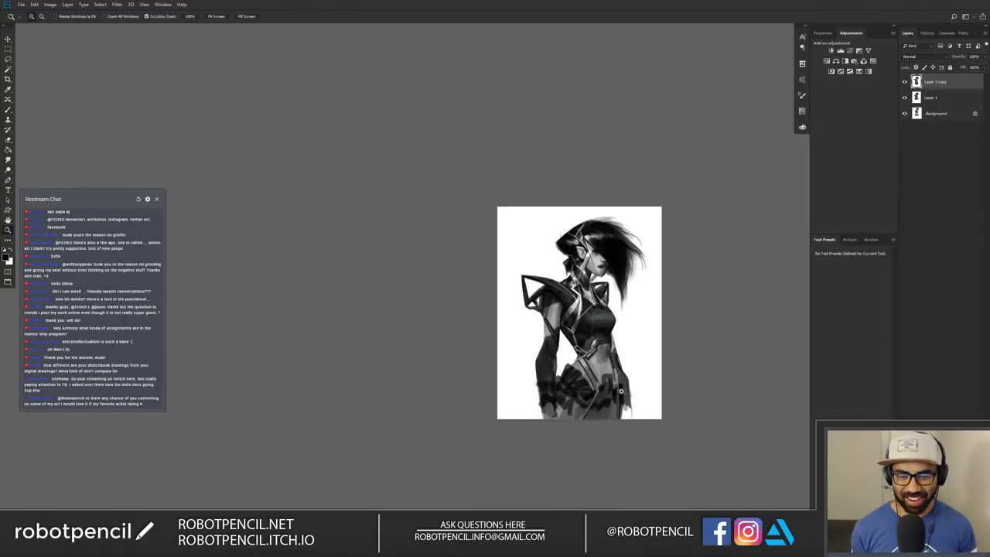
left_click(619, 389)
key("b")
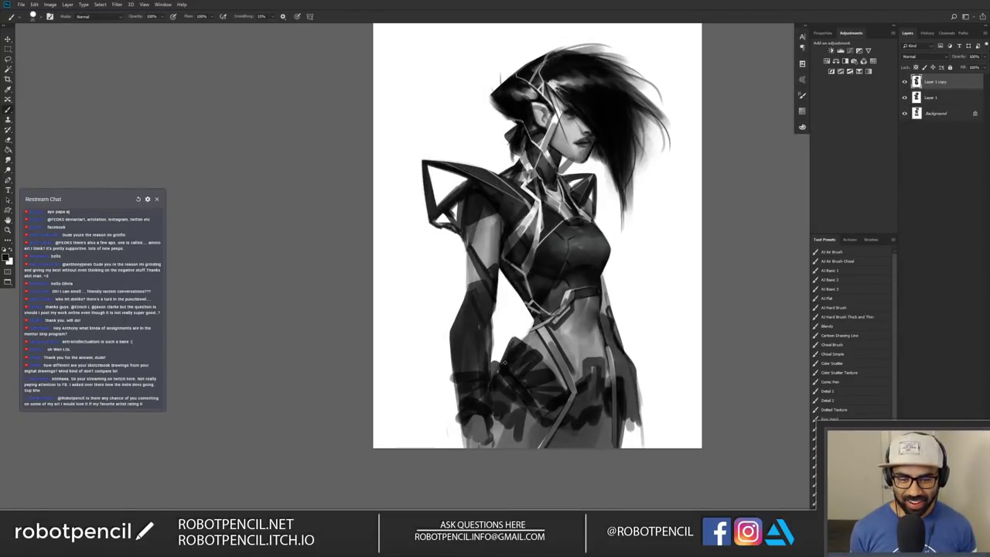
mouse_move(525, 363)
left_mouse_down()
mouse_move(523, 396)
mouse_move(534, 446)
left_mouse_up()
left_click_drag(541, 401, 517, 463)
left_click_drag(534, 417, 523, 448)
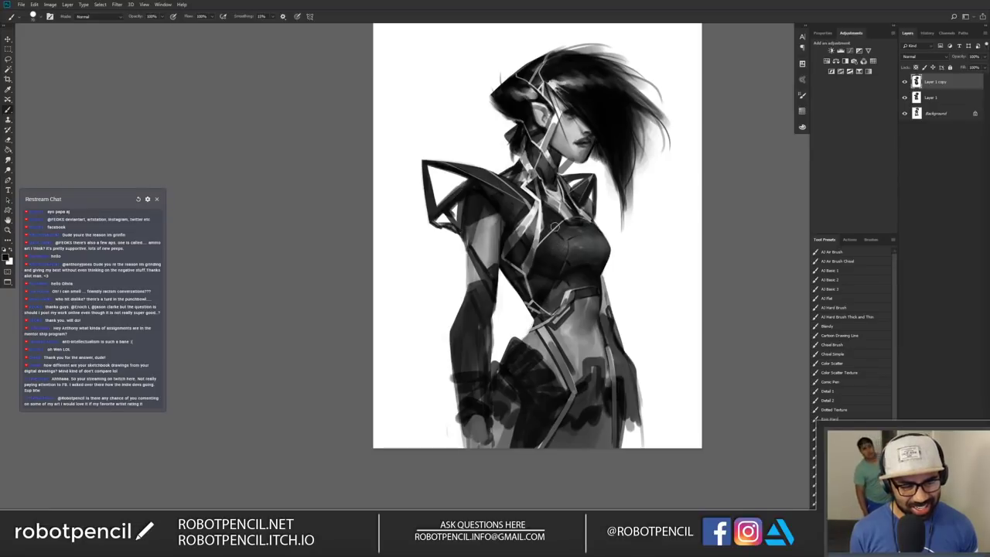
Step: Fill the upper chest between the near strap and the chest piece with light grey and check it in a mirrored view
mouse_move(542, 216)
left_mouse_down()
mouse_move(553, 206)
mouse_move(562, 219)
mouse_move(544, 235)
left_mouse_up()
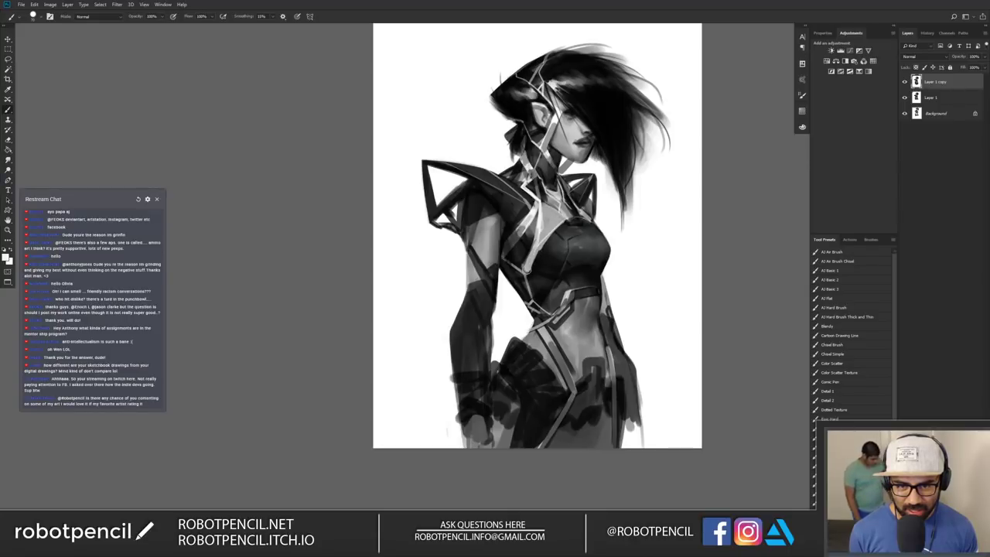
mouse_move(545, 210)
left_mouse_down()
mouse_move(543, 233)
mouse_move(560, 220)
mouse_move(549, 219)
mouse_move(551, 207)
mouse_move(605, 221)
left_mouse_up()
key("z")
left_click(612, 271, "alt")
key("ctrl+f")
left_click(604, 262, "ctrl")
left_click(604, 261, "ctrl")
left_click(604, 262, "ctrl")
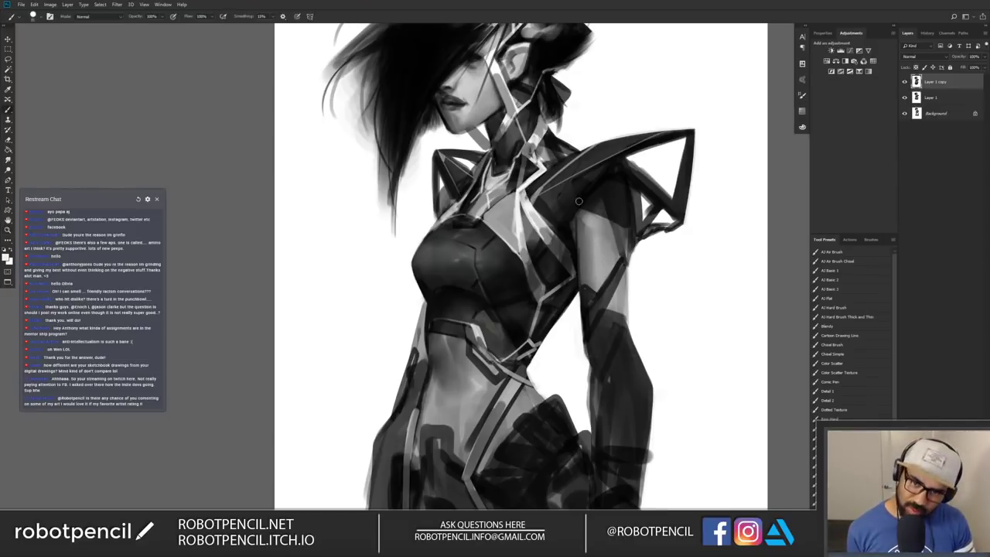
Step: Examine the head and shoulders, then compare the whole figure in both mirrored orientations
scroll(577, 203, "up", 3)
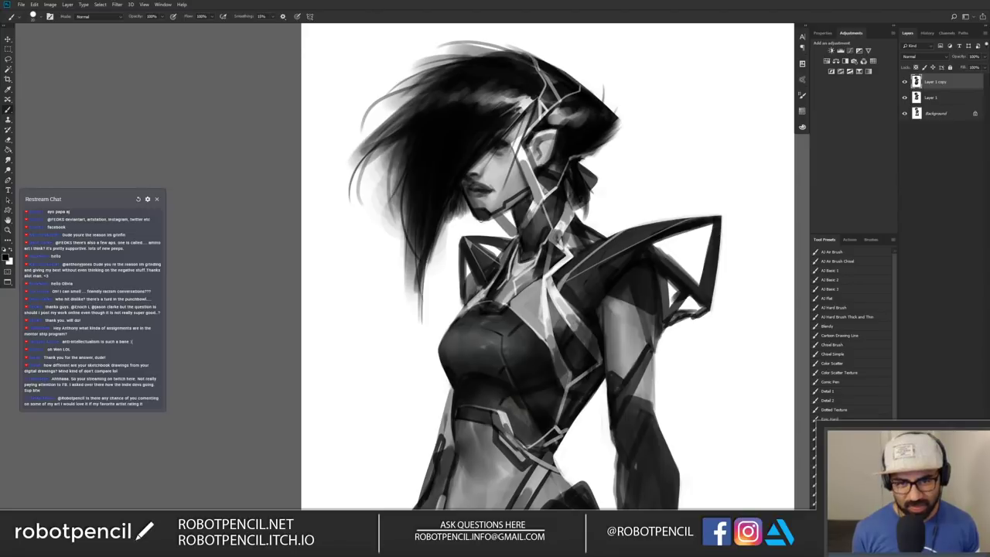
key("ctrl+f")
key("z")
left_click(547, 256, "alt")
left_click(548, 256, "alt")
left_click(548, 256, "alt")
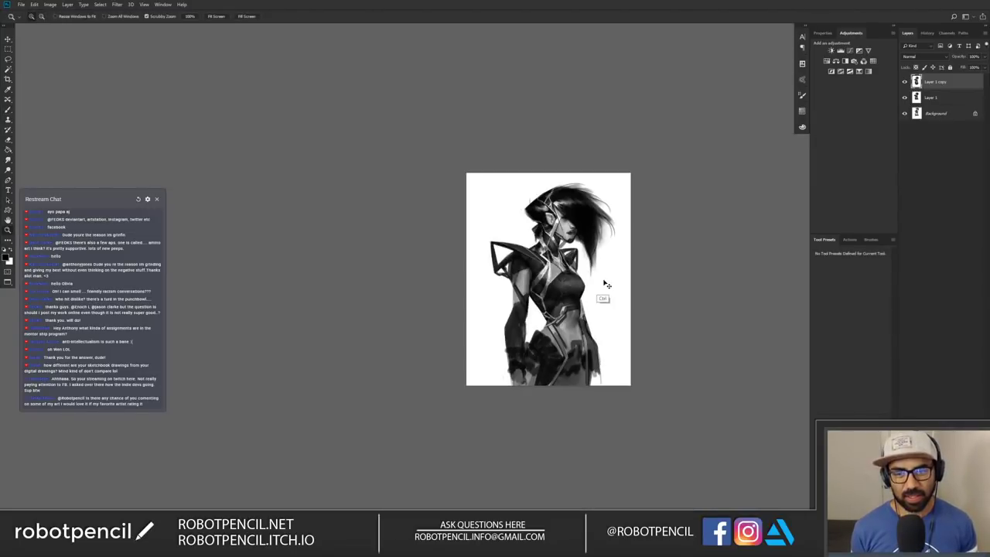
key("ctrl+f")
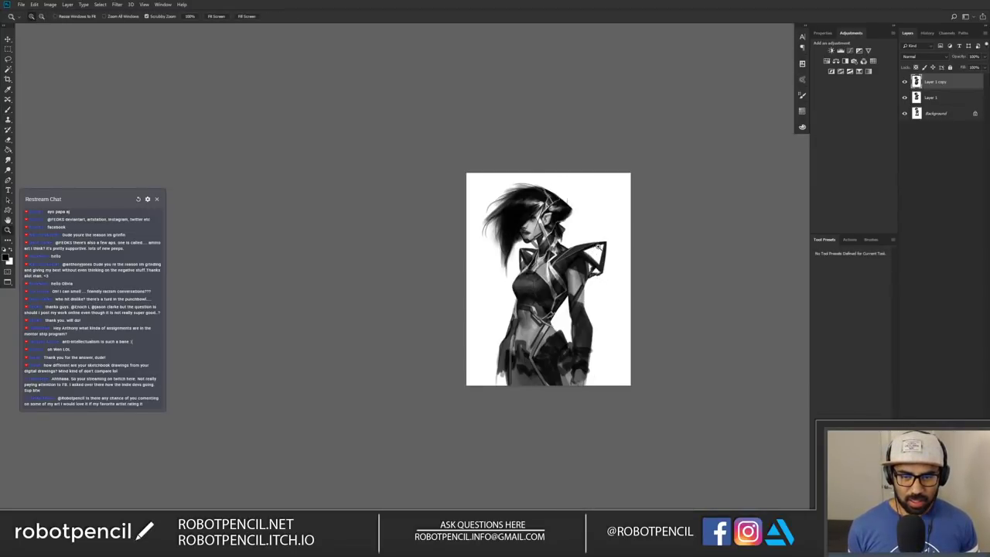
left_click(598, 246)
left_click(597, 249)
left_click_drag(515, 444, 530, 371)
key("b")
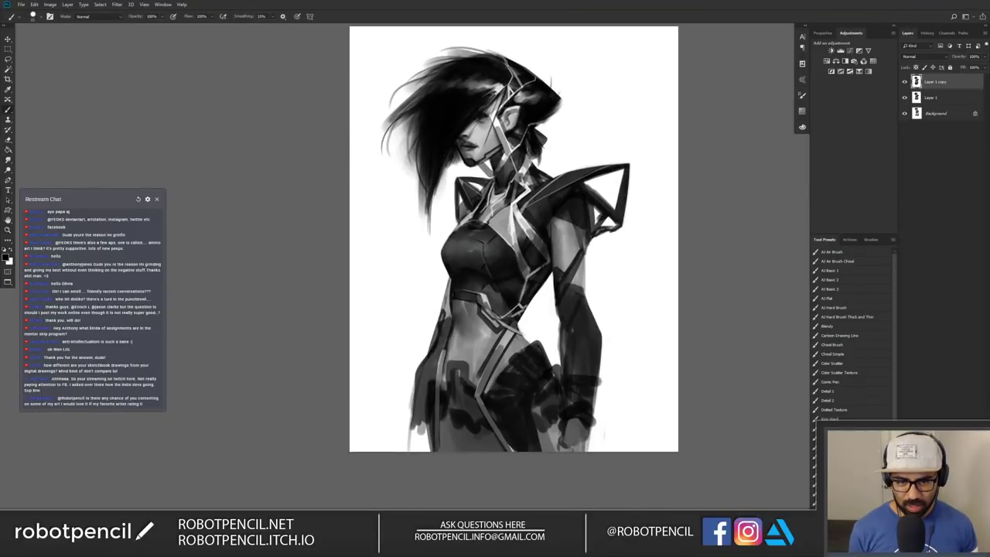
Step: Mirror the canvas and deepen the dark shading on the chest piece with a larger brush
key("bracketright")
key("bracketright")
key("bracketright")
key("bracketright")
key("bracketright")
key("ctrl+f")
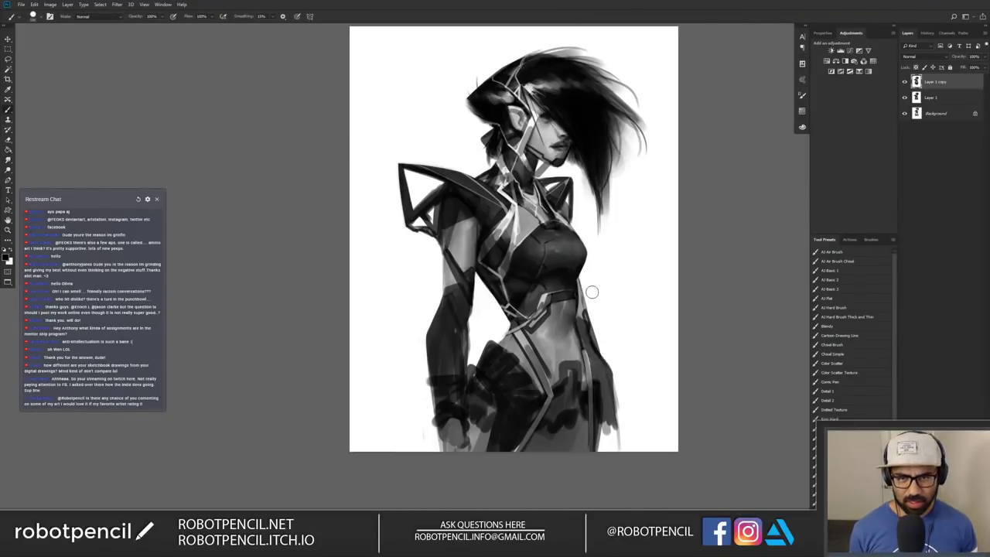
left_click_drag(570, 342, 541, 377)
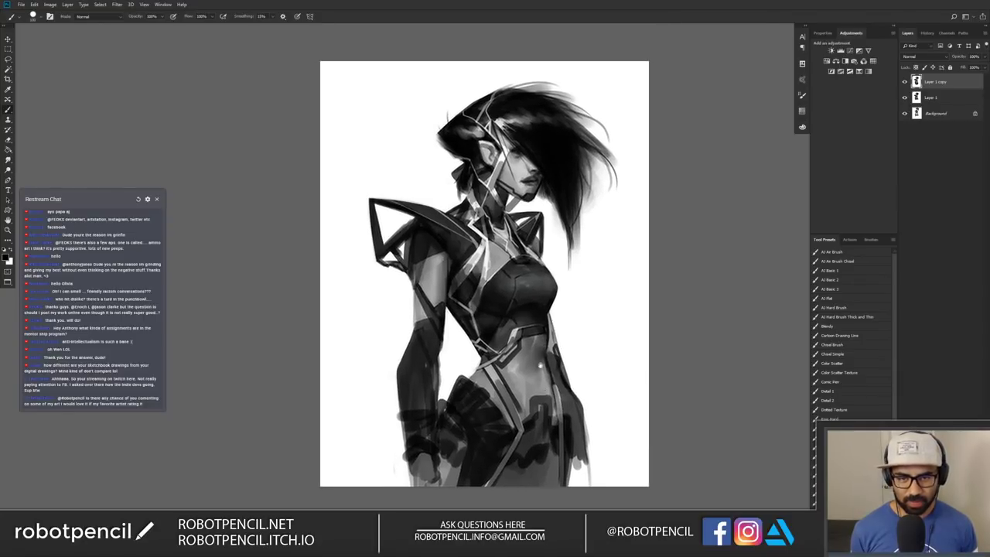
mouse_move(527, 272)
left_mouse_down()
mouse_move(525, 288)
mouse_move(500, 297)
left_mouse_up()
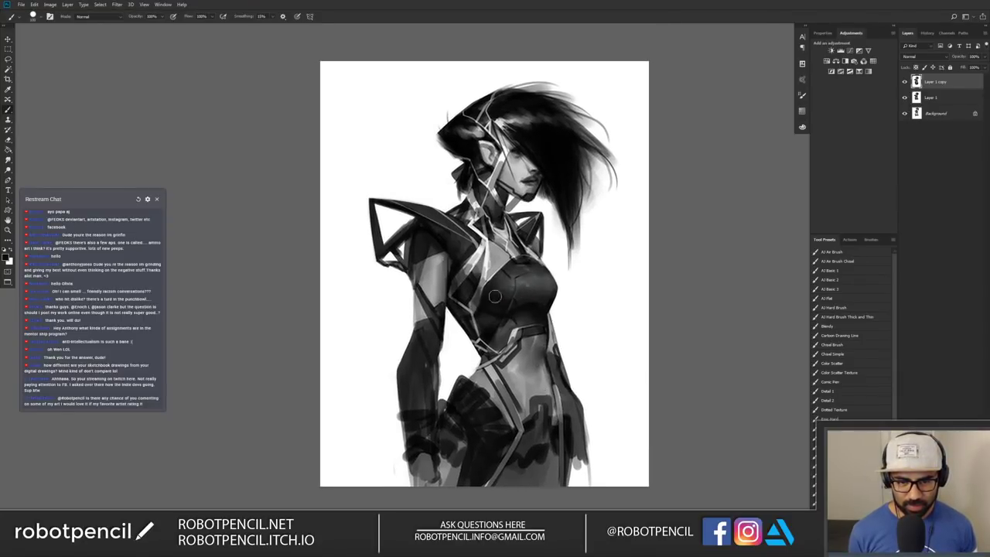
Step: Check the figure in both mirrored orientations and switch to the AJ Basic 1 brush preset
key("r")
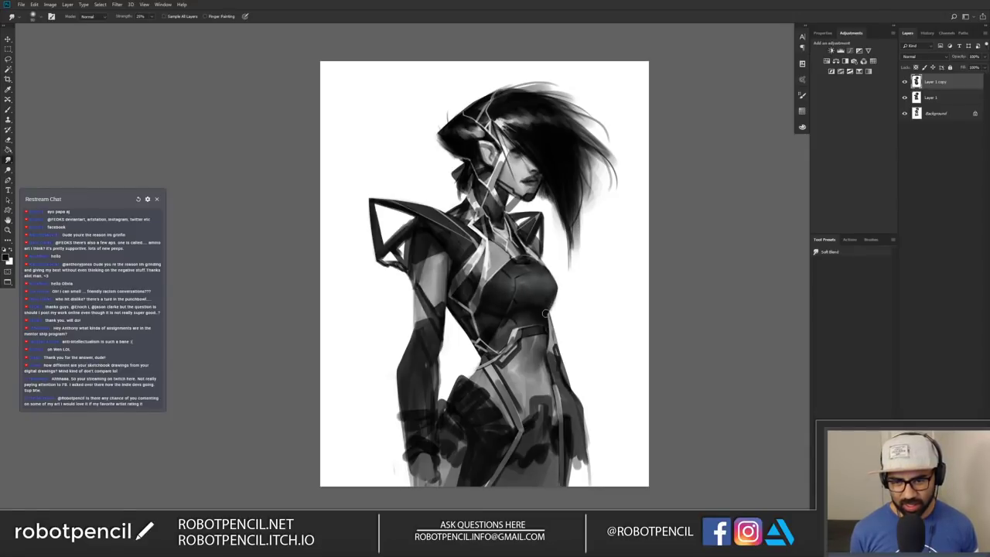
key("b")
key("ctrl+shift+h")
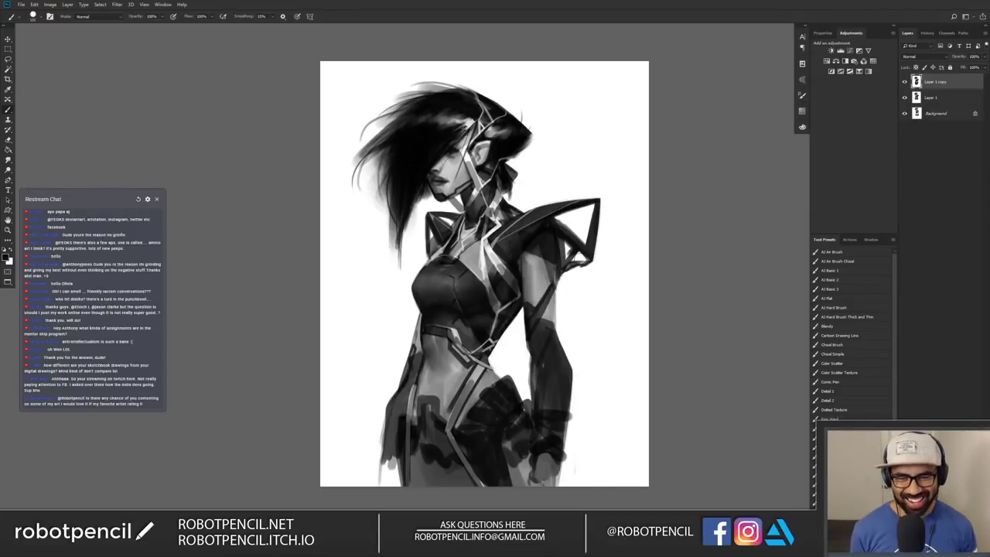
key("ctrl+shift+h")
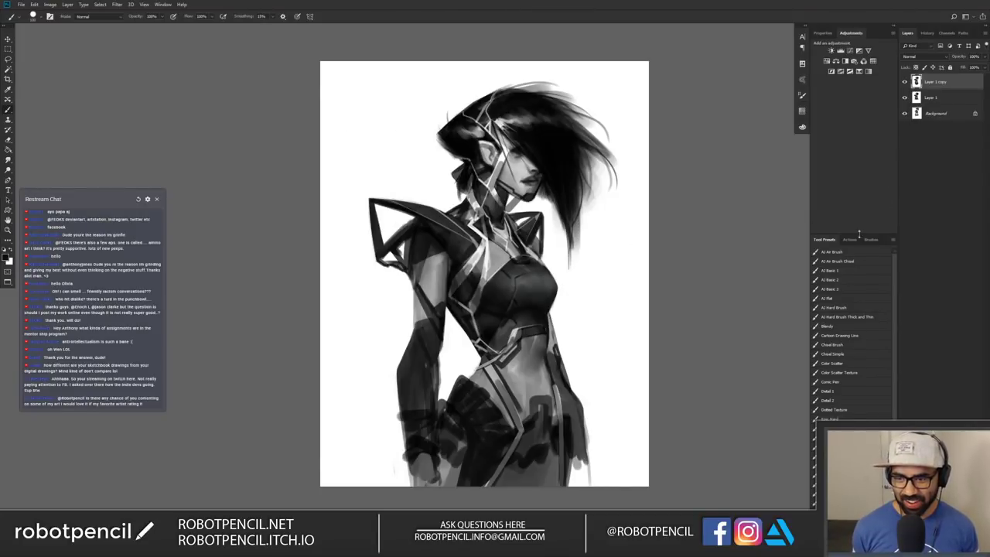
left_click(851, 279)
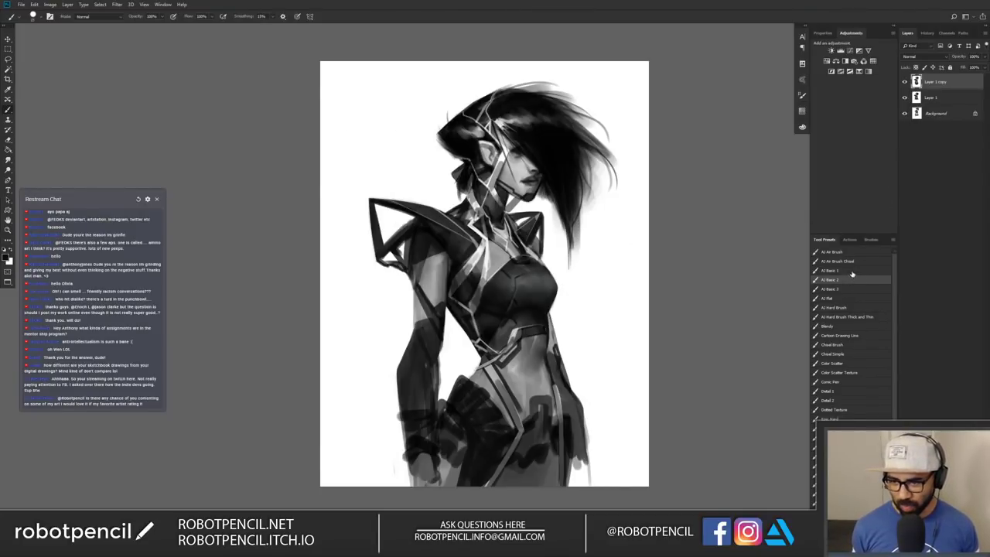
left_click(852, 271)
key("[")
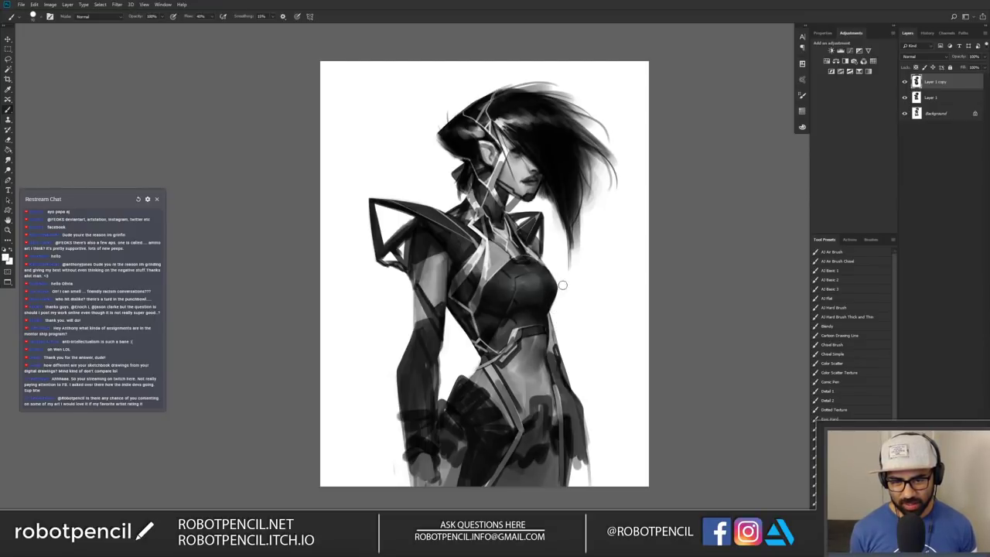
Step: In a mirrored view, blend grey strokes over the bare midriff below the chest piece
key("z")
left_click(562, 325, "alt")
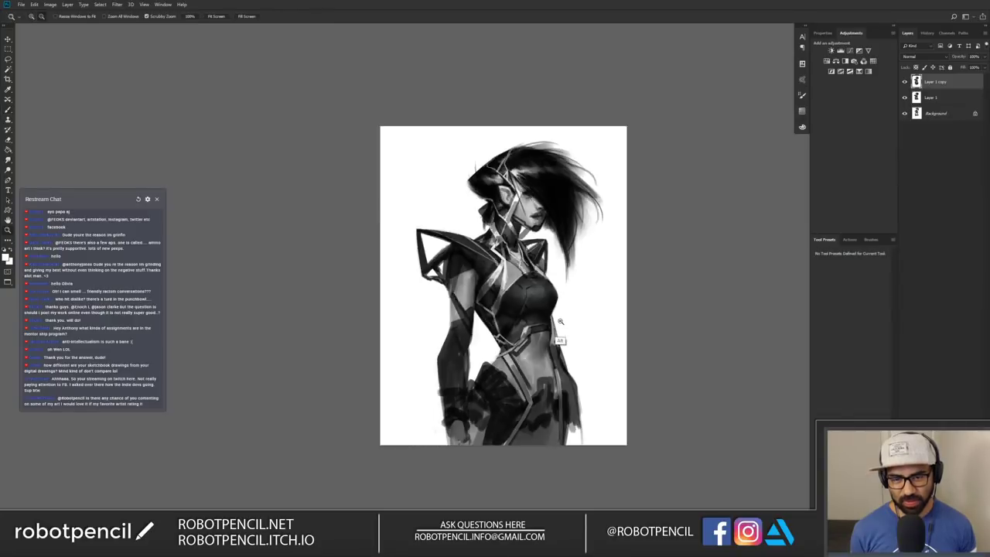
left_click(561, 328, "alt")
left_click(561, 331, "alt")
key("F2")
left_click(539, 311)
left_click(537, 311)
key("b")
left_click_drag(467, 383, 473, 425)
left_click_drag(480, 391, 481, 421)
left_click(479, 414, "alt")
mouse_move(484, 386)
left_mouse_down()
mouse_move(486, 422)
mouse_move(495, 385)
mouse_move(463, 410)
left_mouse_up()
Step: Restore the default black and white colours and compare the figure in both mirrored orientations
key("ctrl+shift+h")
key("d")
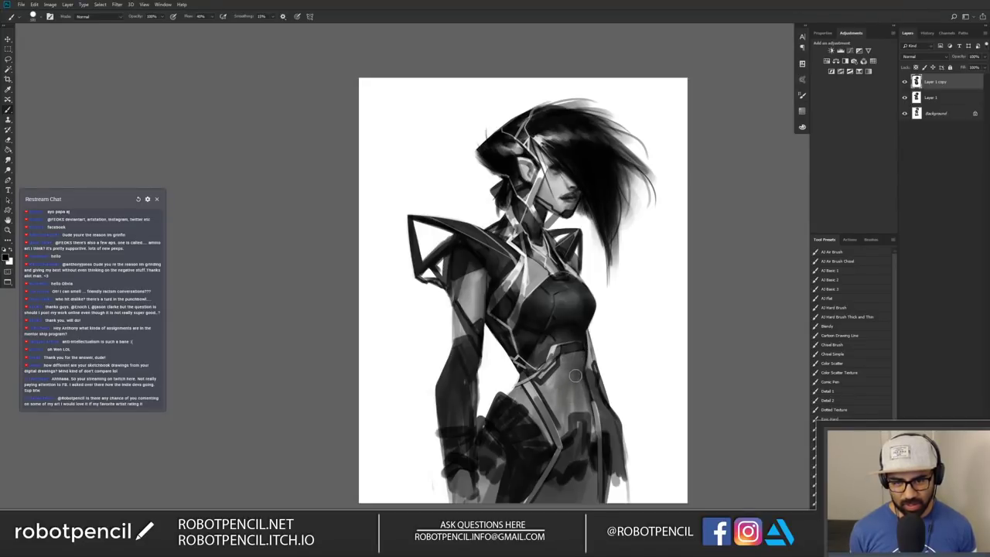
key("ctrl+shift+h")
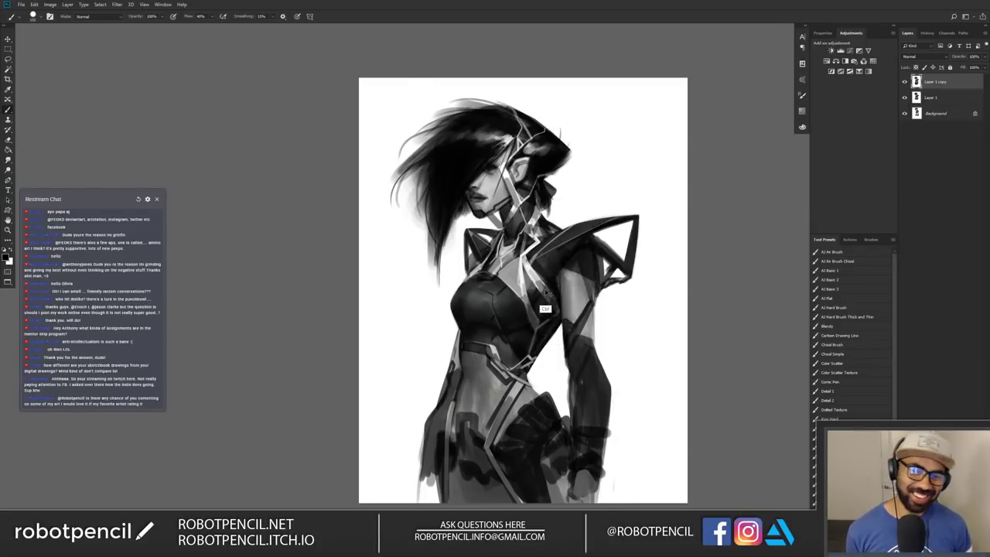
key("ctrl+shift+h")
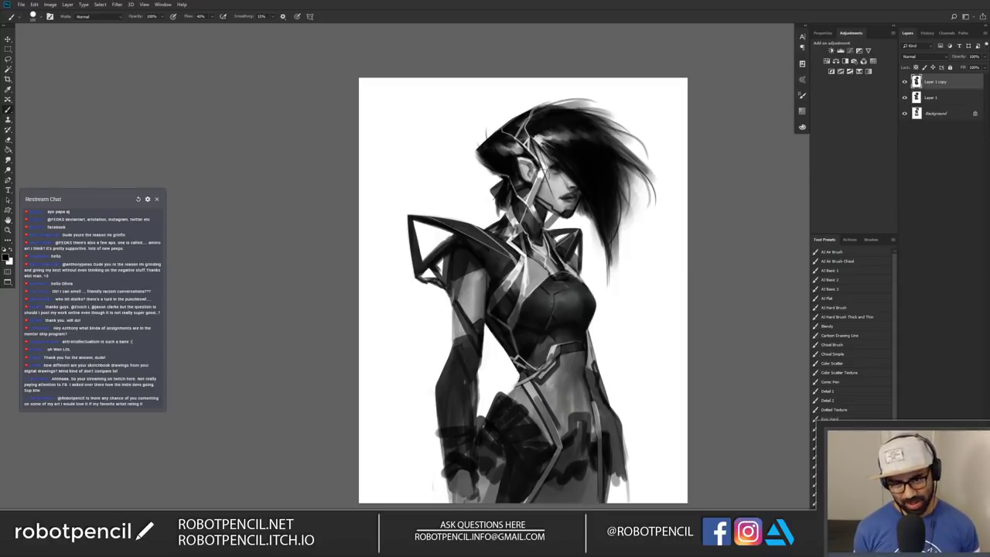
Step: Lasso the head and hair, copy them to a new layer and shift the copy slightly towards the back of the figure
key("l")
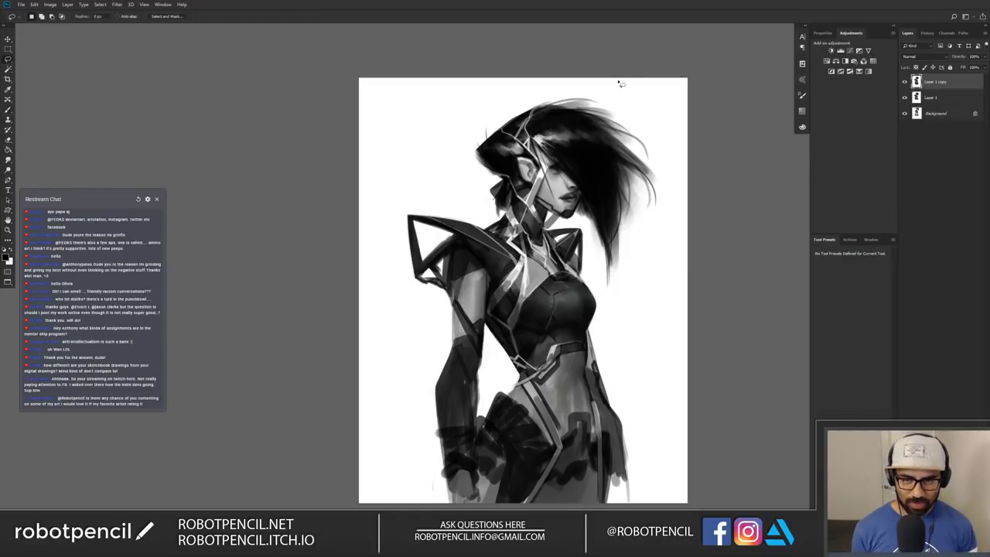
mouse_move(639, 93)
left_mouse_down()
mouse_move(557, 83)
mouse_move(452, 133)
mouse_move(462, 168)
mouse_move(504, 217)
left_mouse_up()
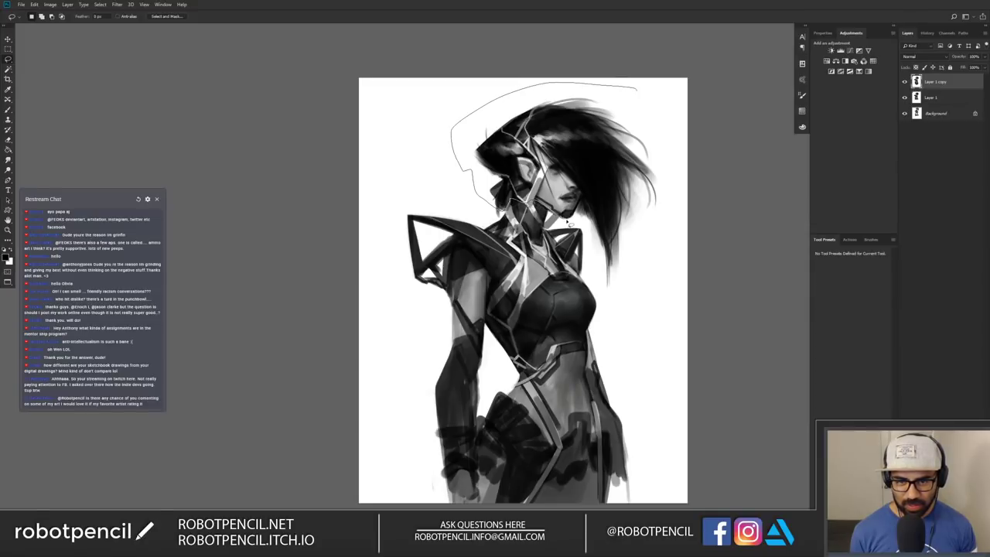
mouse_move(592, 229)
left_mouse_down()
mouse_move(607, 310)
mouse_move(685, 241)
mouse_move(653, 93)
left_mouse_up()
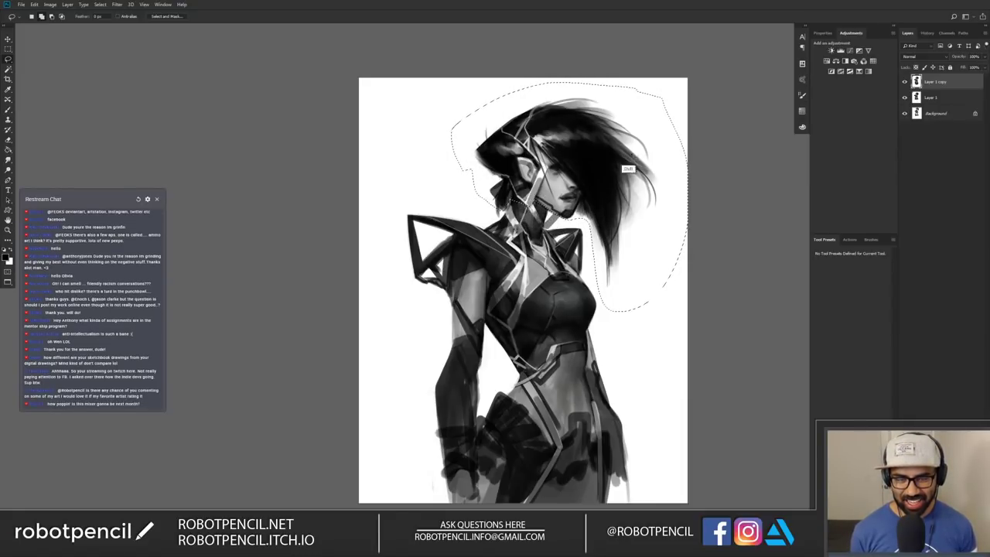
key("ctrl+j")
key("v")
left_click_drag(632, 214, 626, 211)
Step: Mirror the canvas and nudge the copied head layer slightly down and to the right
key("z")
left_click(626, 284, "alt")
left_click(627, 284, "alt")
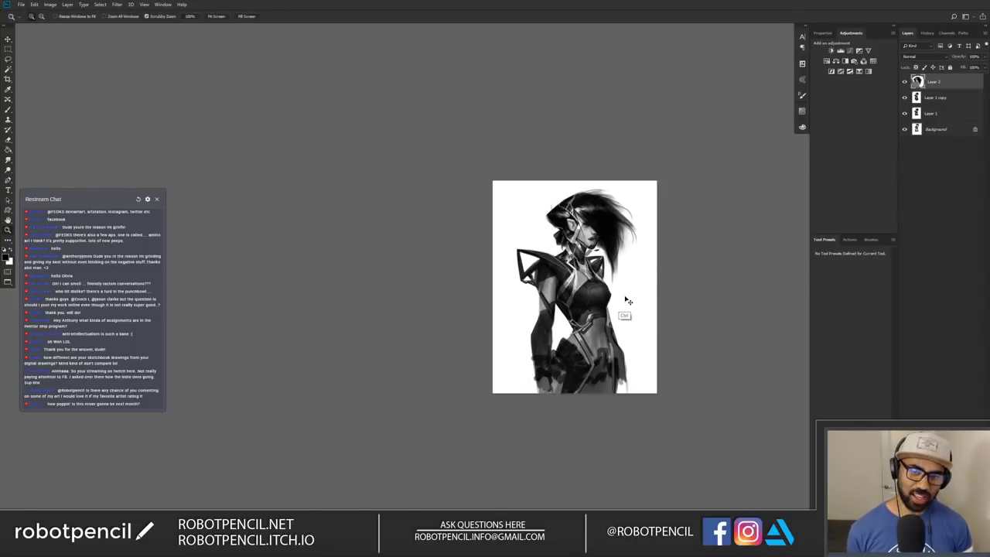
key("F5")
left_click(621, 282)
key("v")
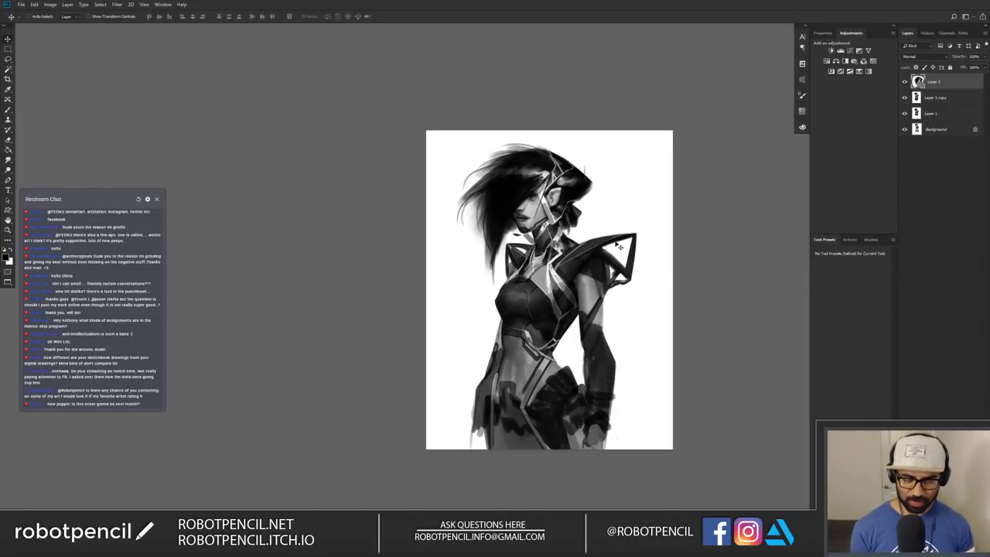
key("Down")
key("Down")
key("Down")
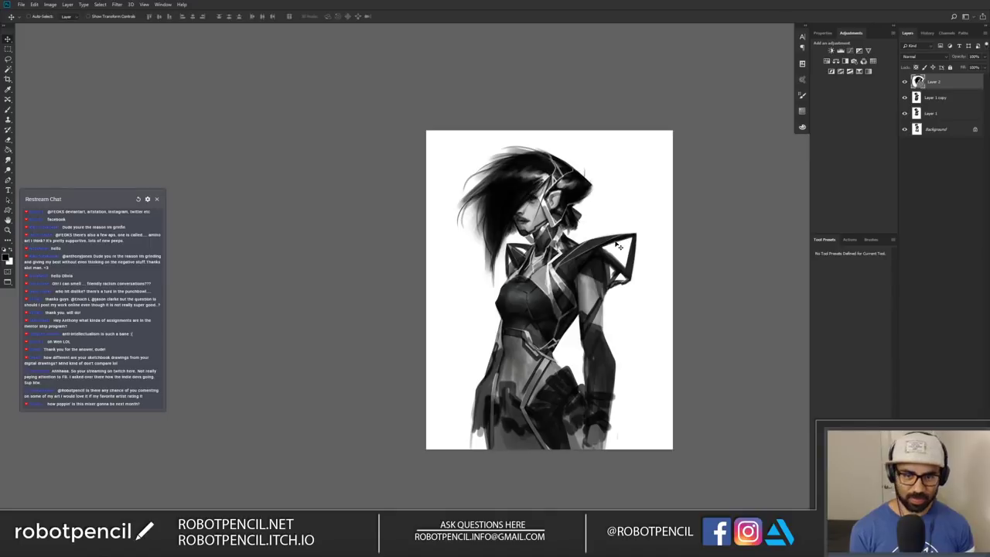
key("Right")
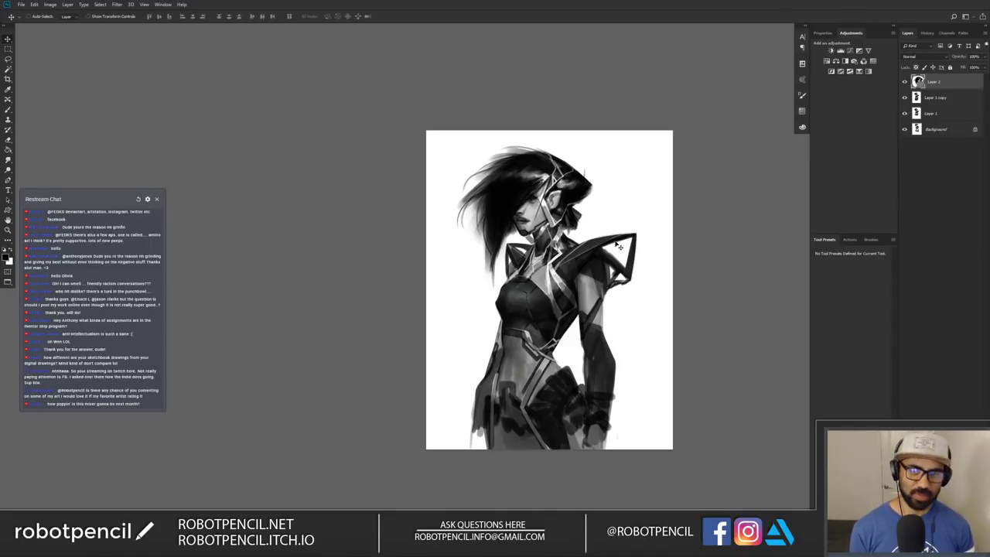
Step: Mirror the canvas back and paint the sampled neck tone over the join between the neck and the near strap
key("ctrl+shift+h")
key("b")
scroll(600, 246, "up", 1)
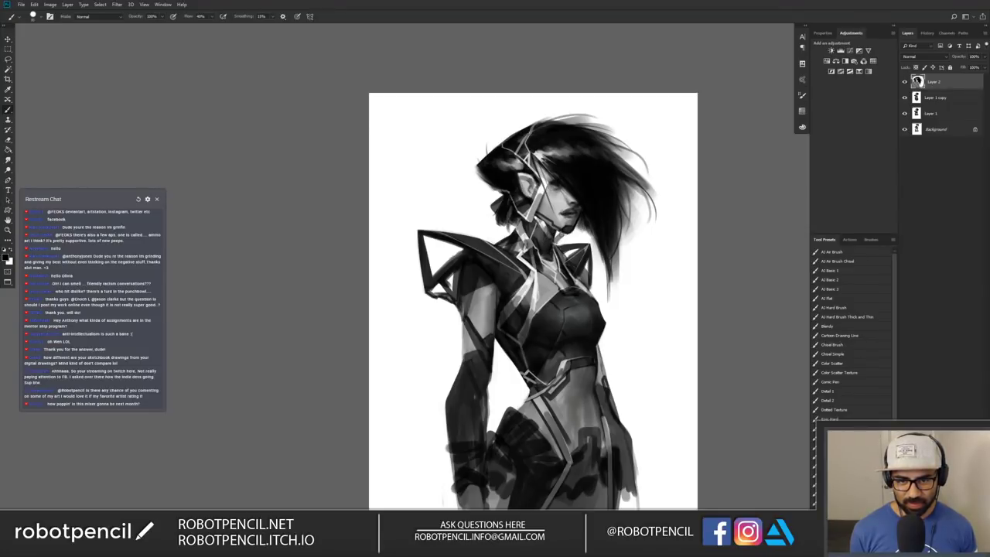
left_click(558, 249, "alt")
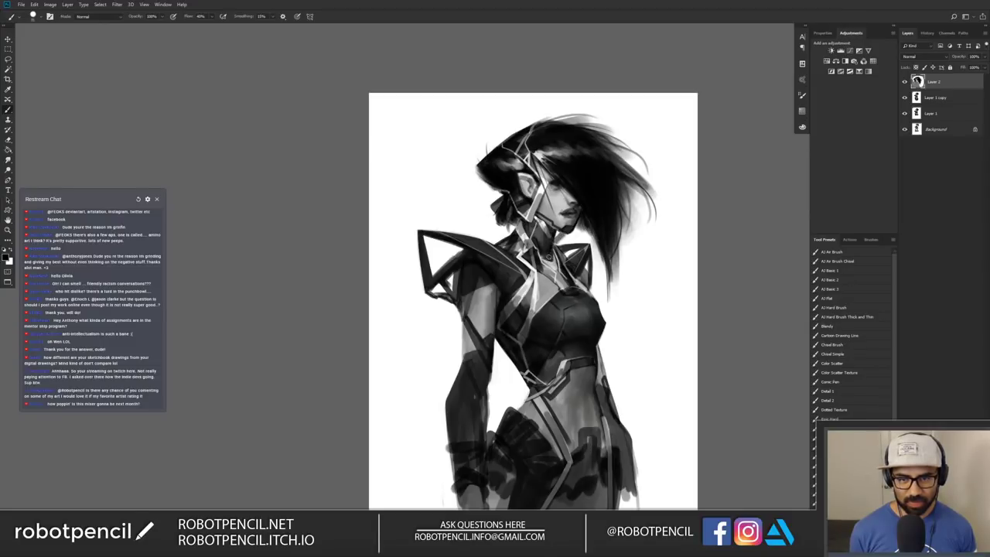
key("bracketright")
key("bracketright")
key("bracketright")
key("bracketright")
key("bracketright")
mouse_move(535, 231)
left_mouse_down()
mouse_move(535, 256)
mouse_move(520, 251)
left_mouse_up()
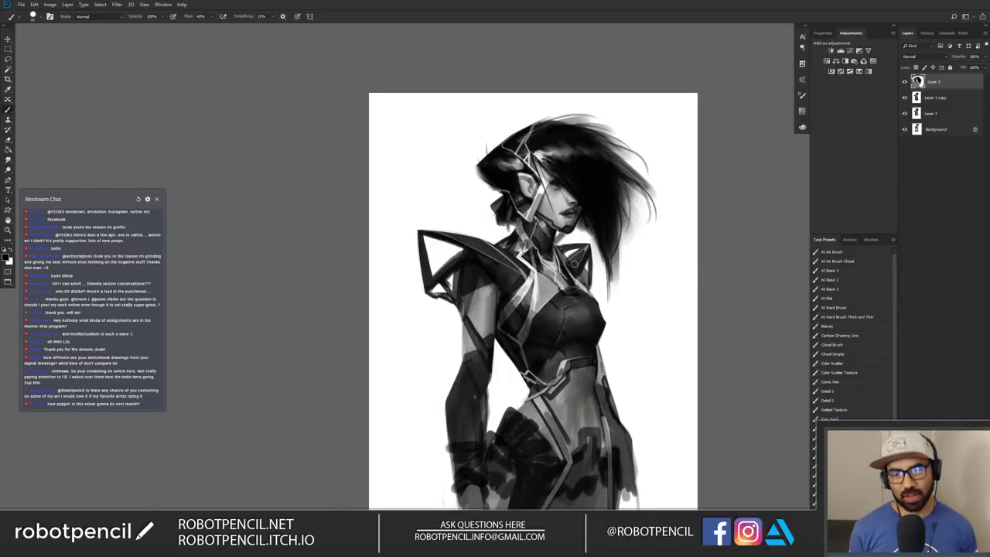
Step: Examine the face, hair and shoulders up close and compare the repositioned head with the whole figure in mirrored views
key("z")
left_click(574, 263, "alt")
left_click(574, 267, "alt")
left_click(577, 264)
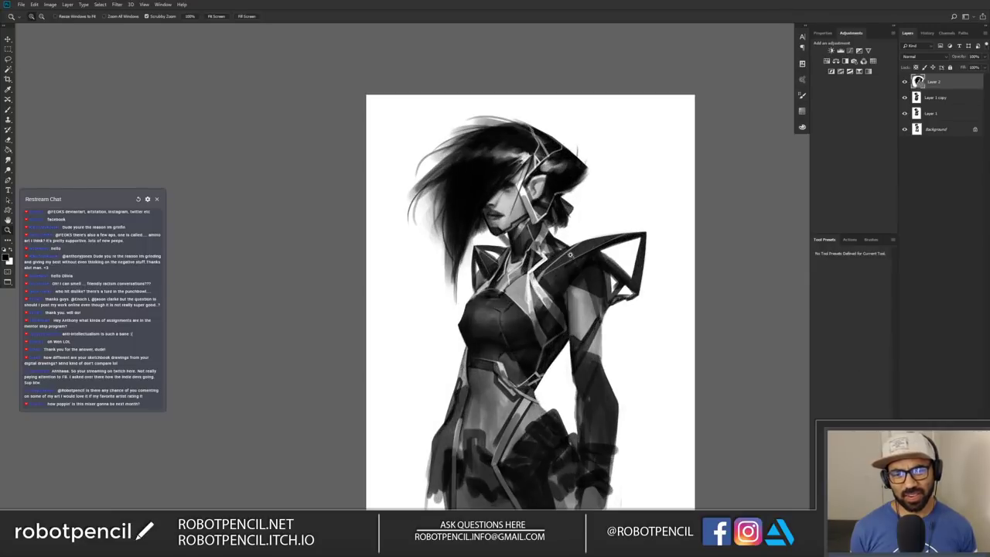
left_click(577, 265)
key("b")
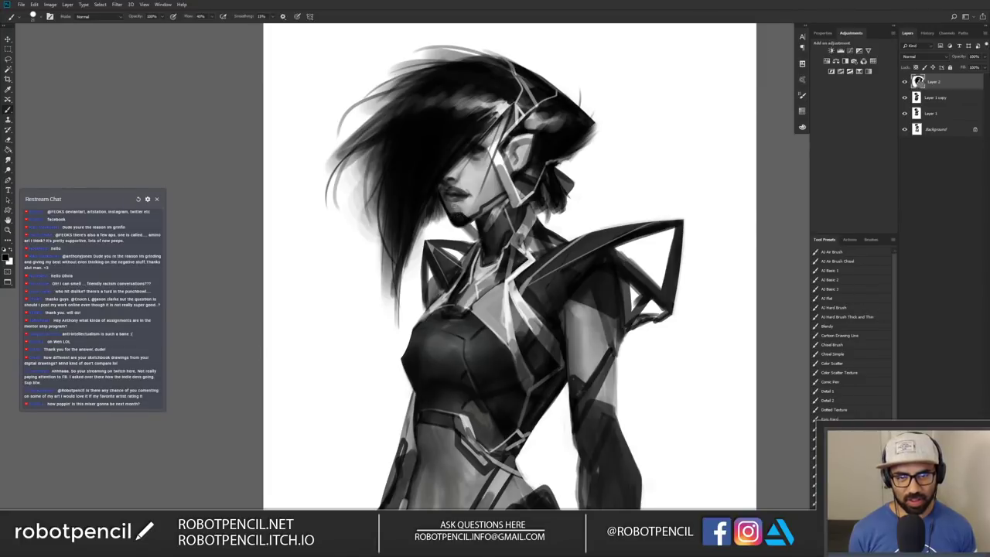
key("ctrl+shift+h")
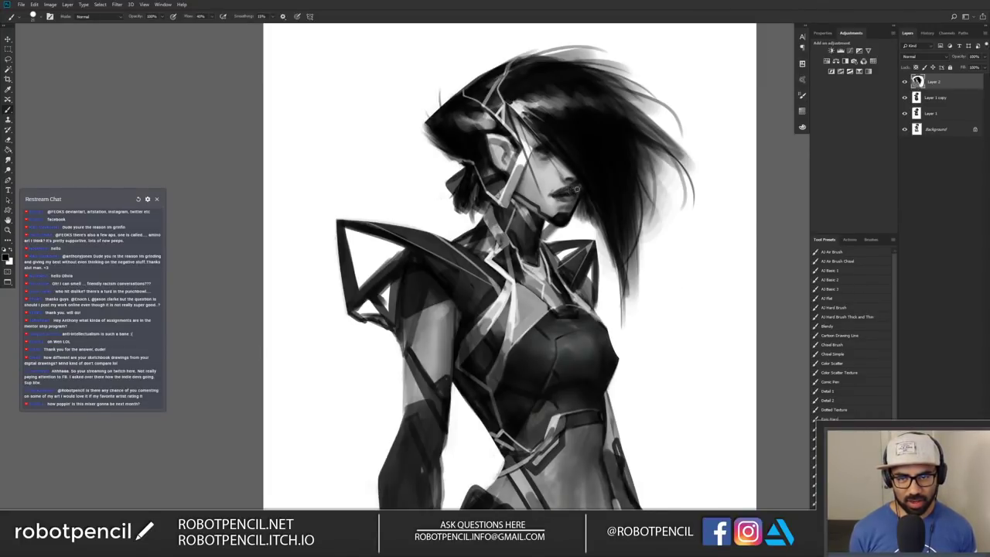
key("x")
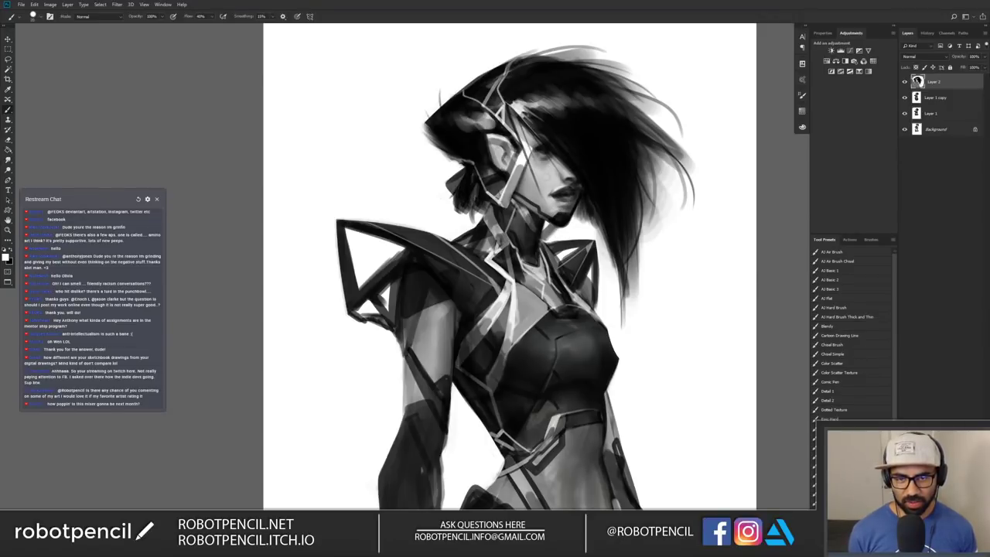
key("z")
left_click(560, 199, "alt")
left_click(560, 198, "alt")
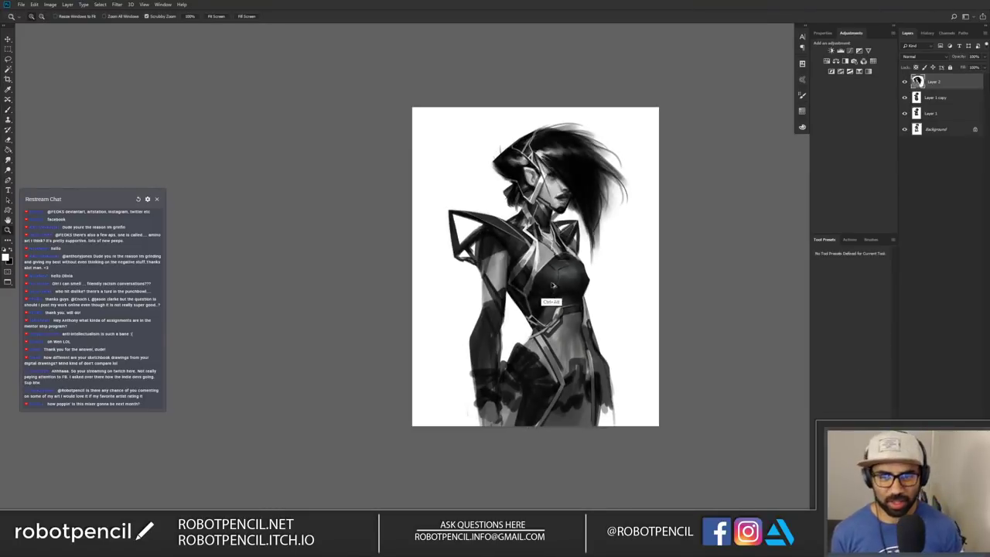
key("ctrl+shift+h")
left_click(555, 200)
key("b")
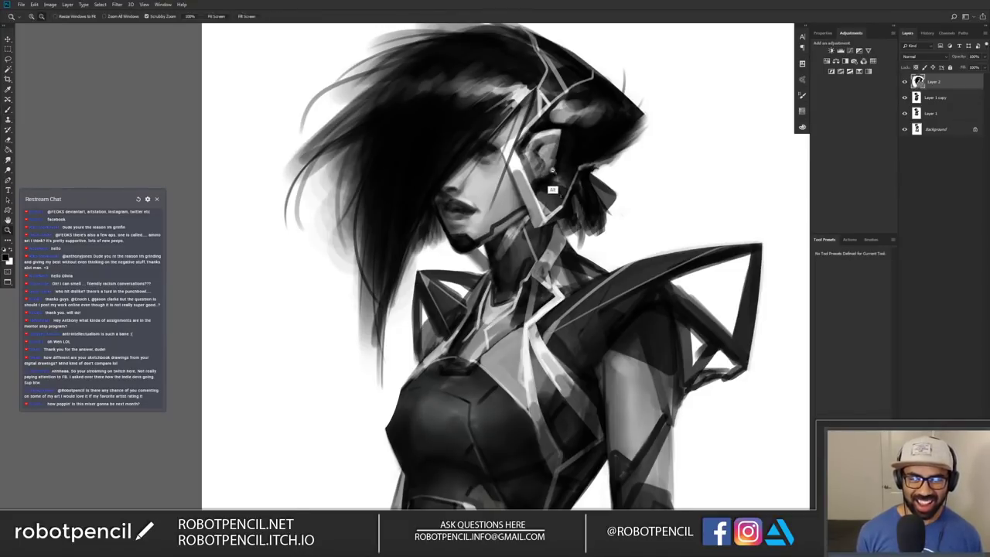
Step: Mirror the canvas and darken the hair around the forehead and the back of the head with soft black strokes
left_click_drag(556, 174, 548, 222)
key("ctrl+shift+h")
key("ctrl+shift+h")
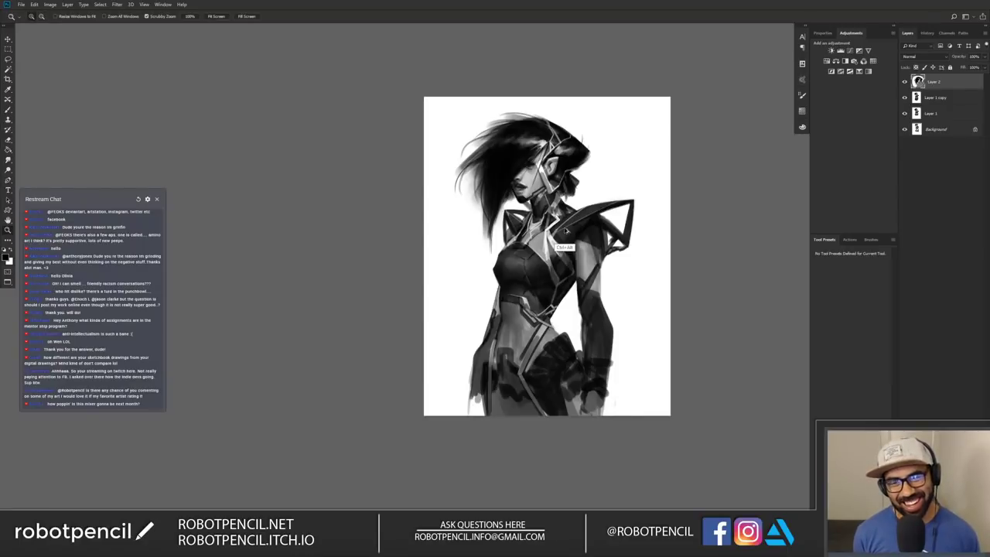
key("ctrl+shift+h")
left_click_drag(562, 152, 594, 149)
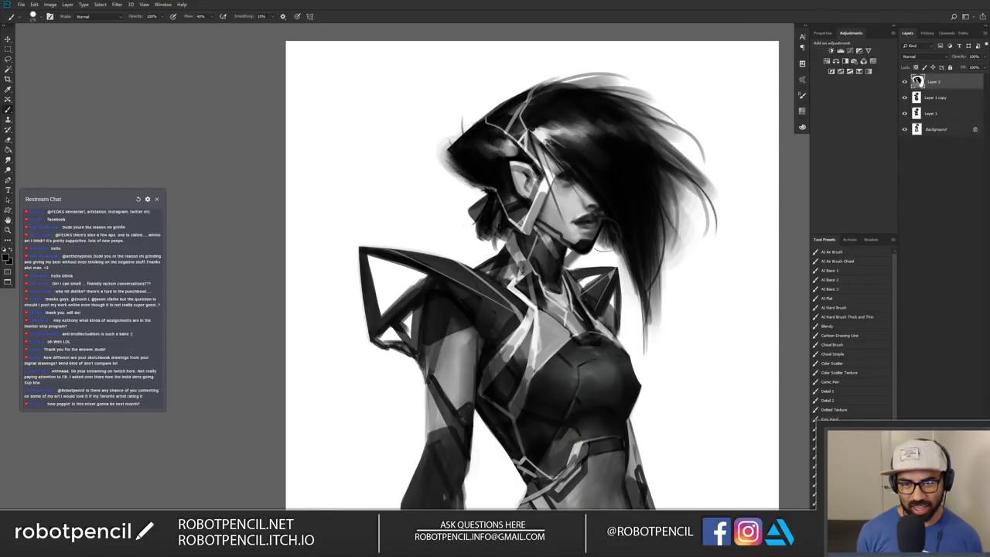
Step: Mirror the canvas and erase the head layer's overlap at the chest piece's outer edge to restore its rounded contour
left_click(621, 268, "ctrl+alt")
left_click(621, 268, "ctrl+alt")
left_click(621, 268, "ctrl+alt")
left_click(621, 269, "ctrl+alt")
key("ctrl+alt+h")
left_click(594, 297, "ctrl")
left_click(595, 297, "ctrl")
left_click(593, 293, "ctrl")
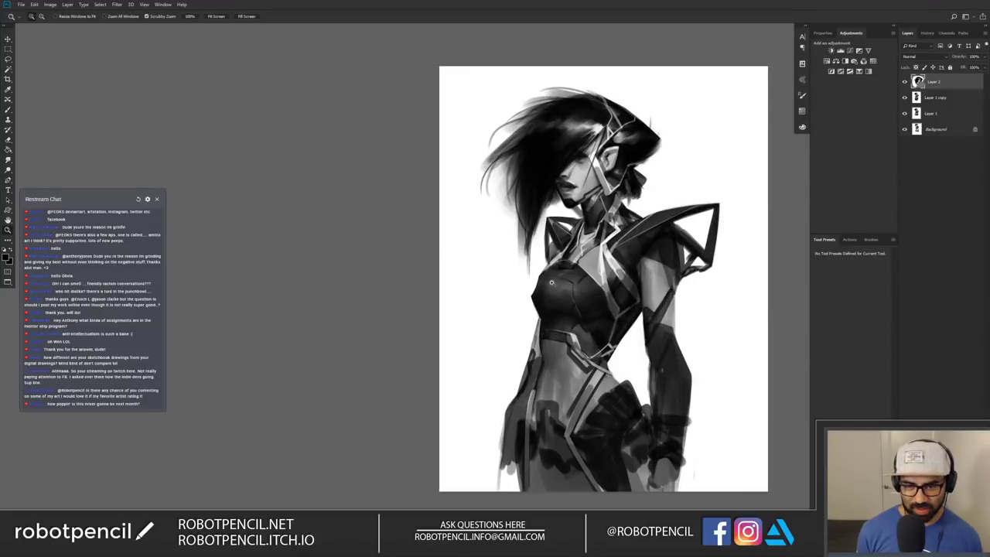
scroll(551, 284, "up", 2)
key("e")
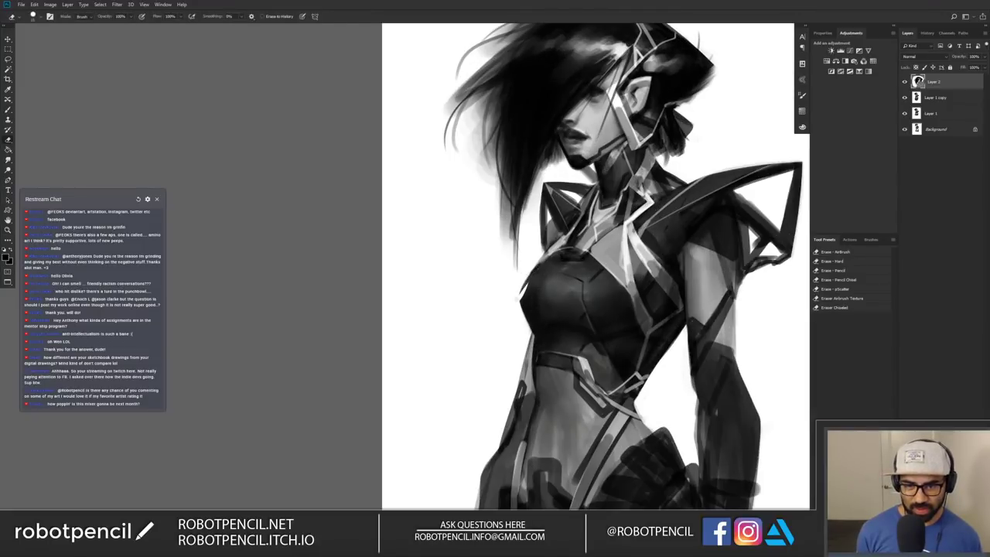
Step: Mirror the canvas and review the whole figure's silhouette and head placement at several zoom levels
key("z")
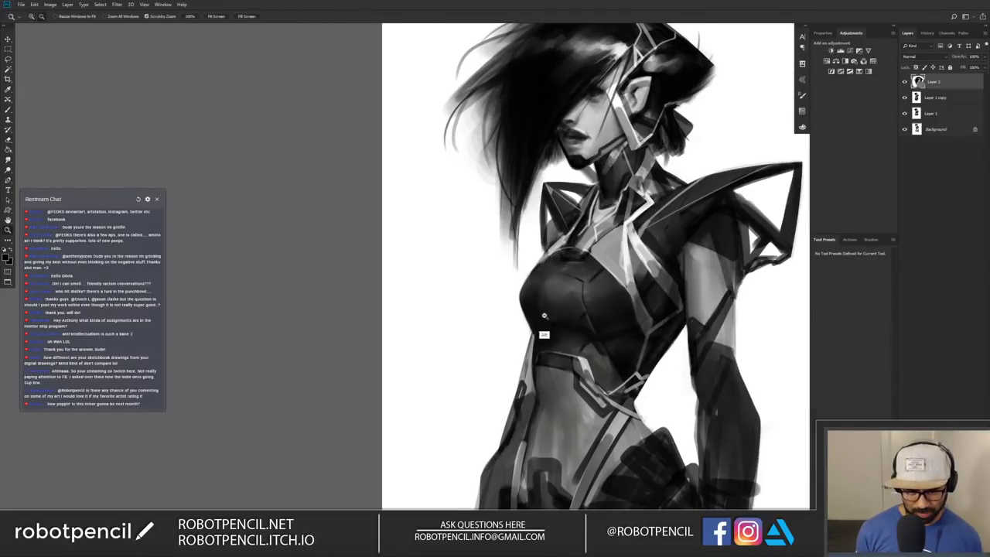
scroll(544, 321, "down", 3)
left_click(545, 322, "alt")
key("ctrl+shift+h")
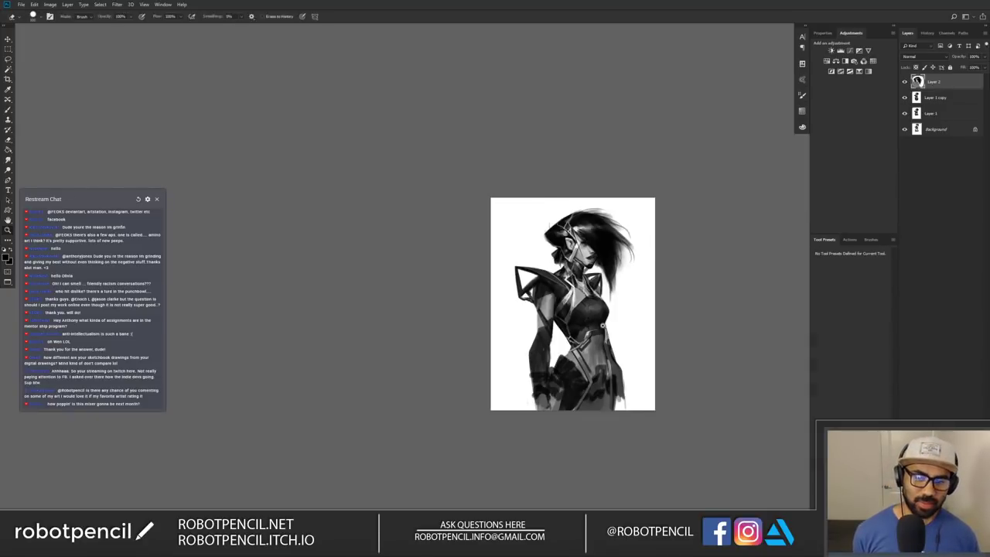
left_click(602, 326, "ctrl")
left_click(603, 326, "ctrl")
left_click(603, 325)
left_click(602, 325, "alt")
left_click(602, 324)
left_click(603, 324)
left_click(603, 323)
left_click(602, 323, "alt")
scroll(602, 322, "down", 3)
key("b")
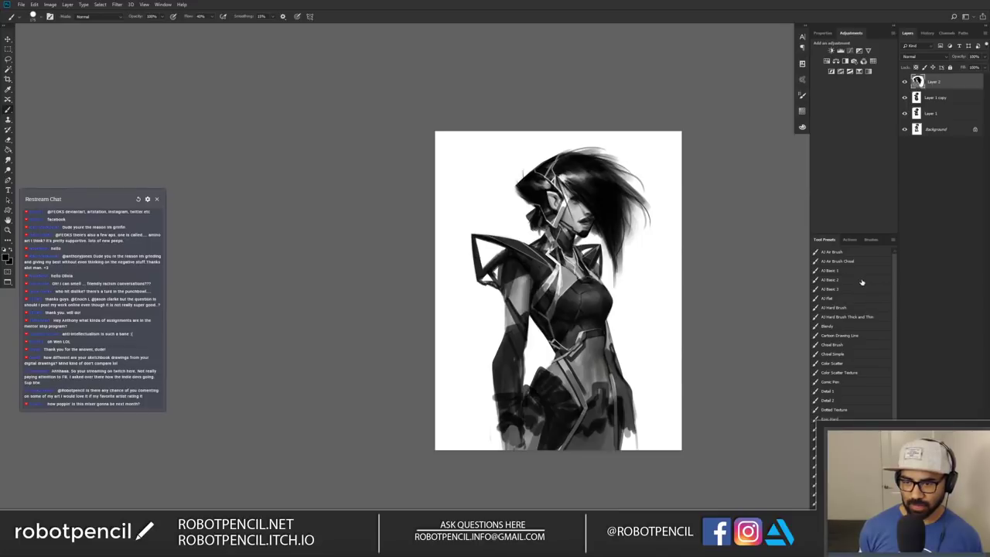
Step: Switch to the AJ Basic 2 brush, enlarge it and sample a dark tone from the neck beneath the jaw
left_click(859, 284)
scroll(602, 226, "up", 3)
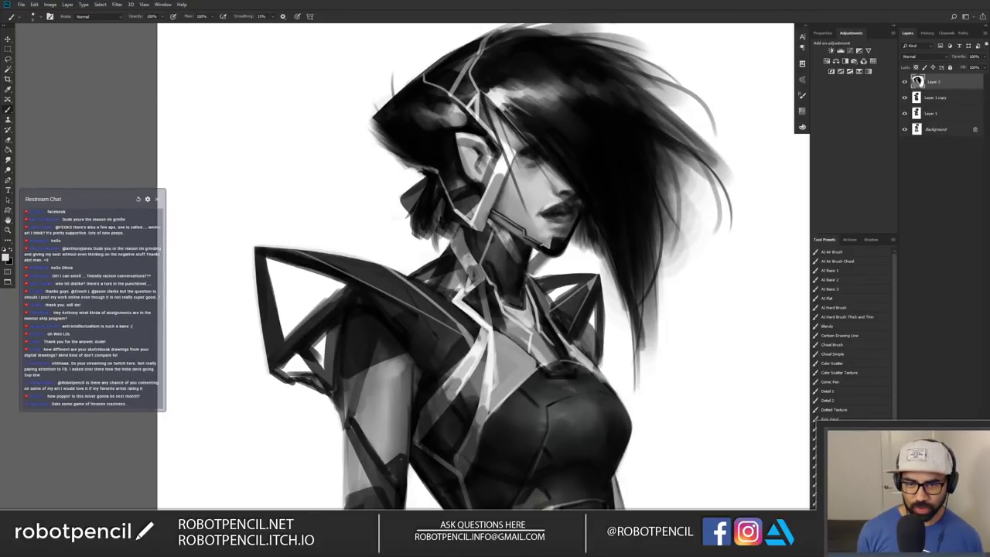
key("x")
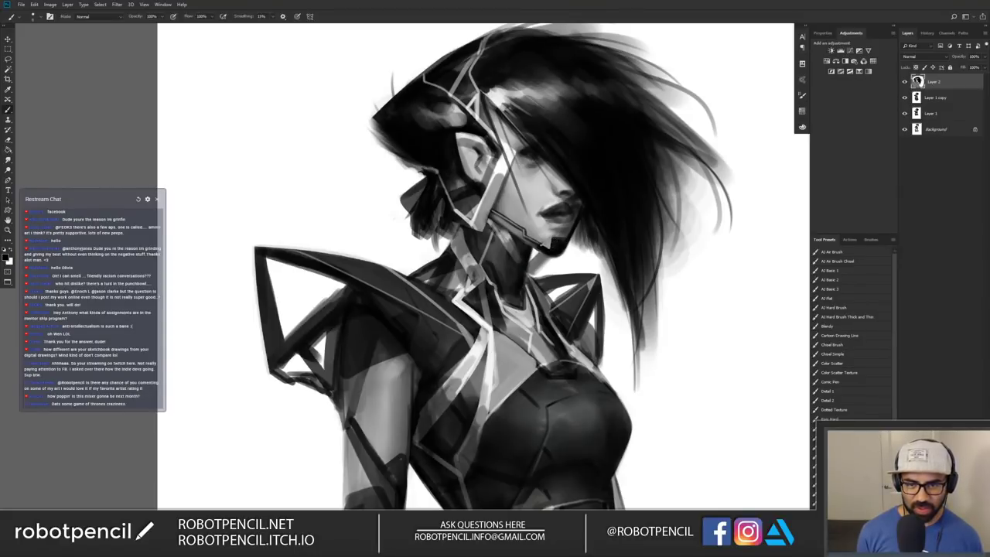
key("bracketright")
key("bracketright")
key("bracketright")
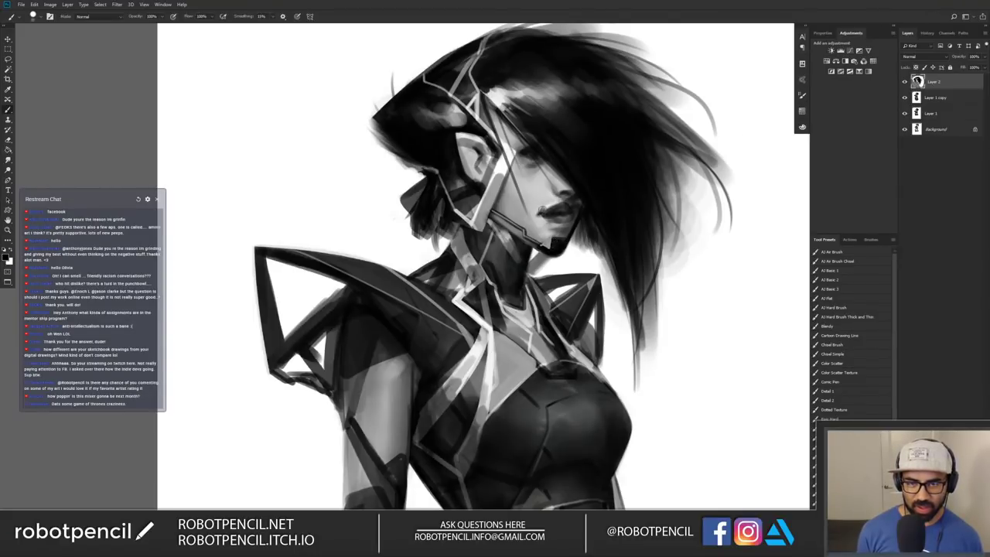
left_click(535, 234, "alt")
Step: Mirror the canvas and paint fine black stray strands along the outer edge of the long front hair
key("z")
left_click(543, 221, "alt")
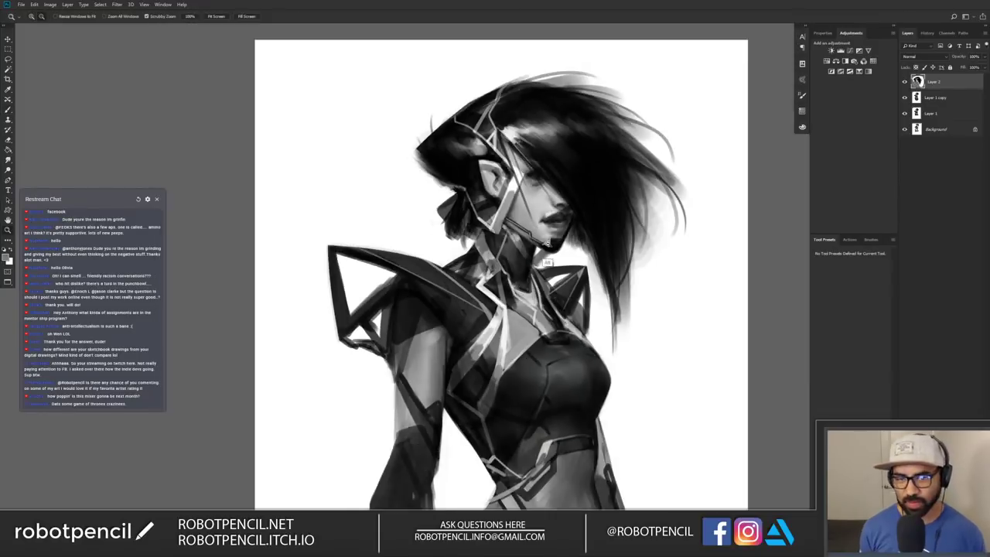
left_click(546, 242, "alt")
left_click(549, 245, "alt")
left_click(556, 281, "alt")
key("ctrl+shift+h")
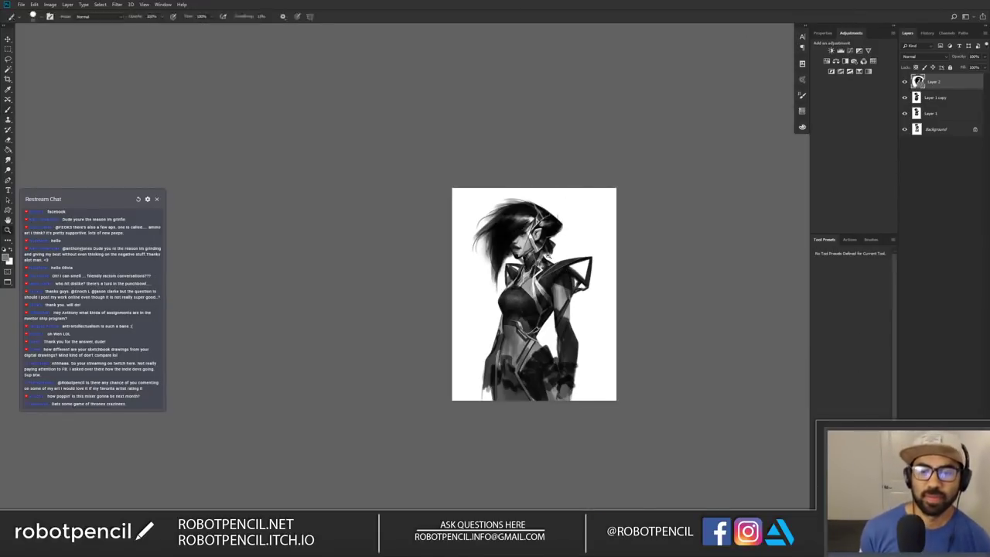
left_click(545, 258)
left_click(545, 258)
left_click(544, 250)
key("b")
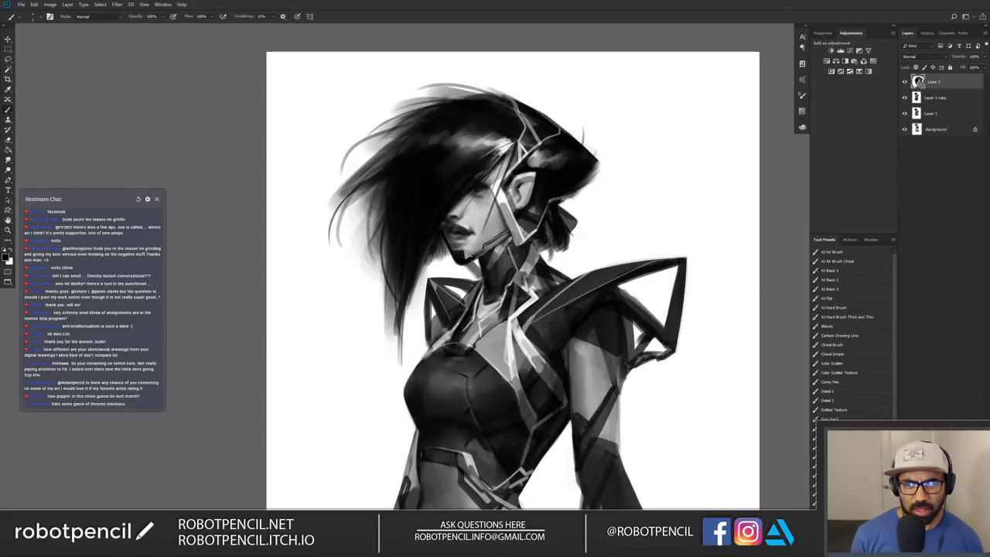
mouse_move(400, 136)
left_mouse_down()
mouse_move(374, 158)
mouse_move(365, 256)
left_mouse_up()
left_click_drag(382, 203, 380, 273)
left_click_drag(389, 239, 366, 296)
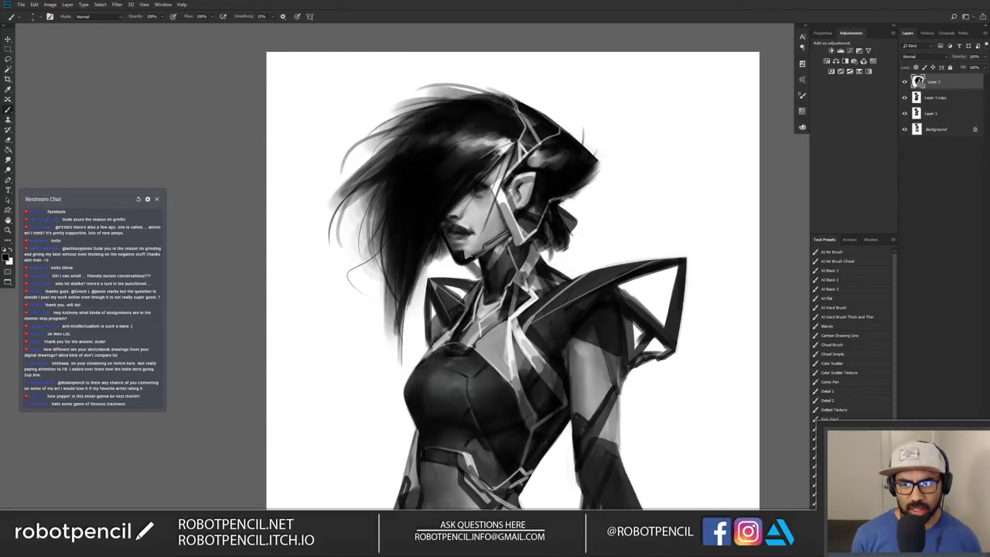
Step: Compare the face, hair and shoulder silhouette with the whole figure in mirrored views at several zoom levels
key("ctrl+space")
left_click_drag(601, 210, 602, 237)
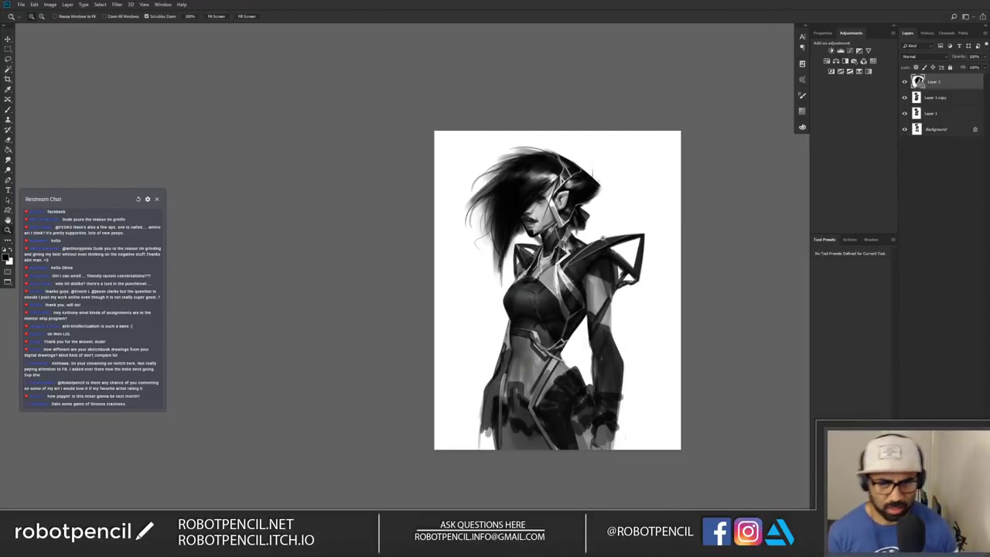
key("ctrl+space")
left_click(601, 253)
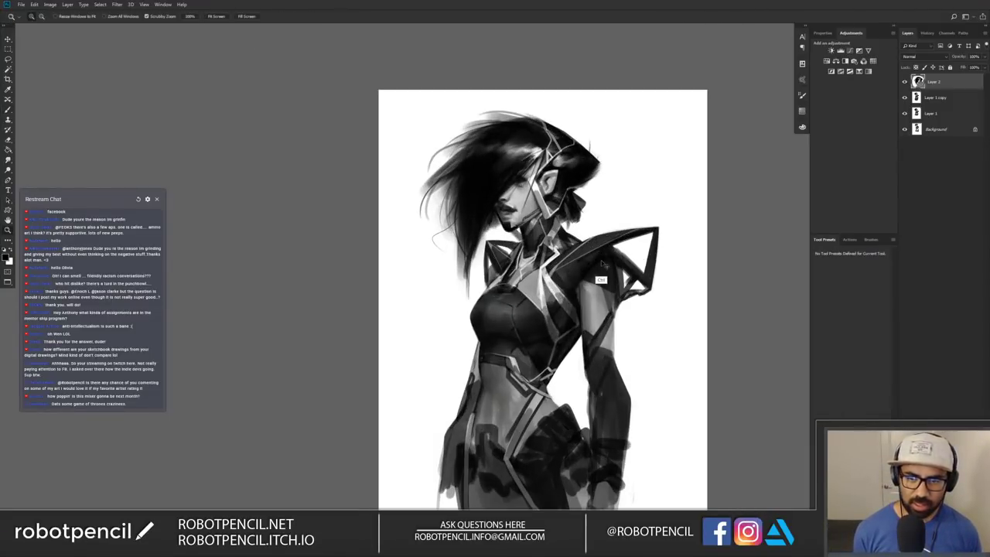
key("ctrl+shift+h")
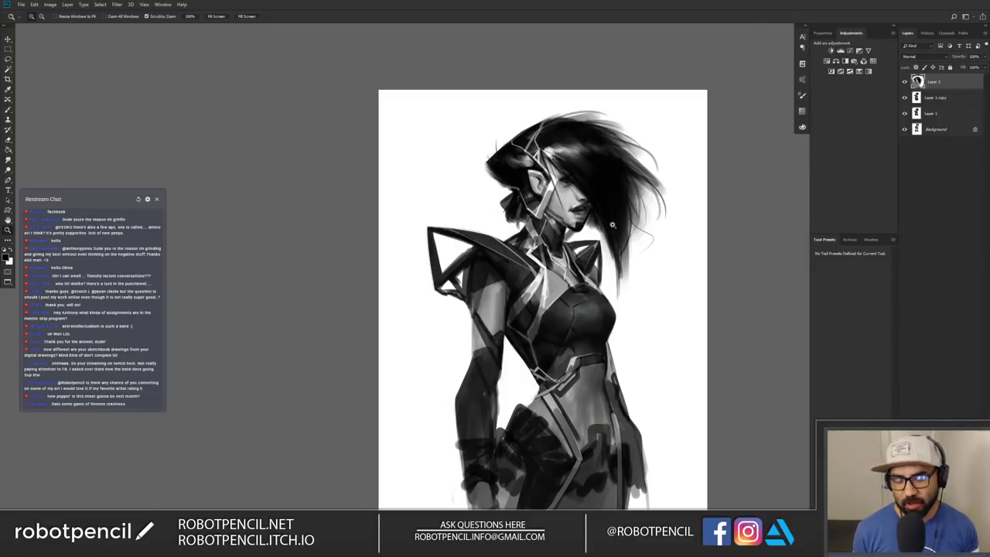
left_click(608, 228)
key("b")
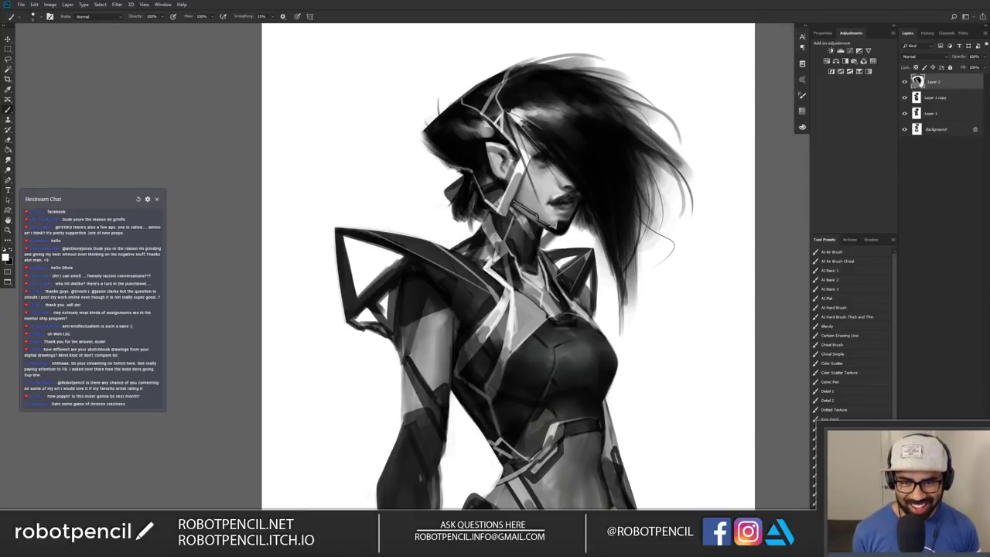
left_click(554, 226, "ctrl")
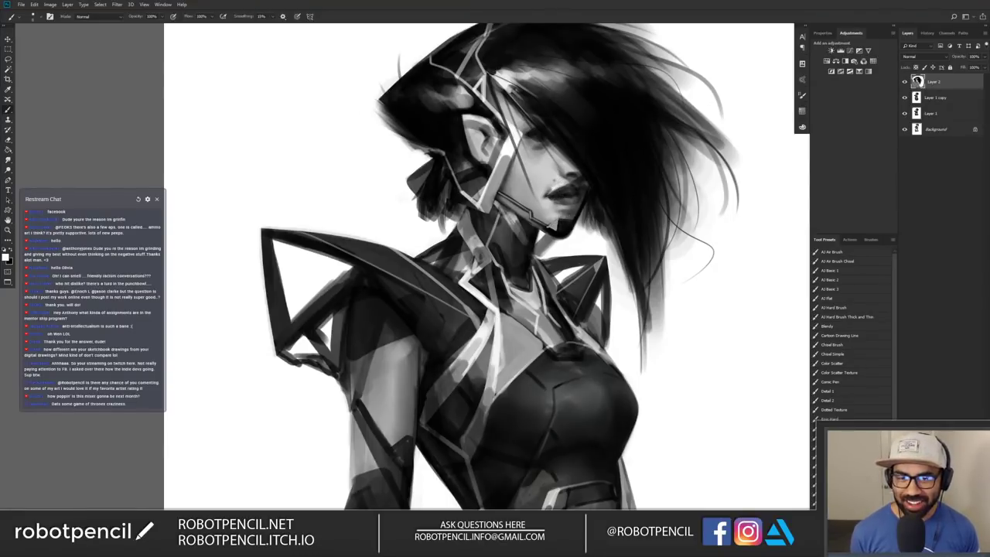
key("z")
left_click(557, 203, "alt")
left_click(559, 204, "alt")
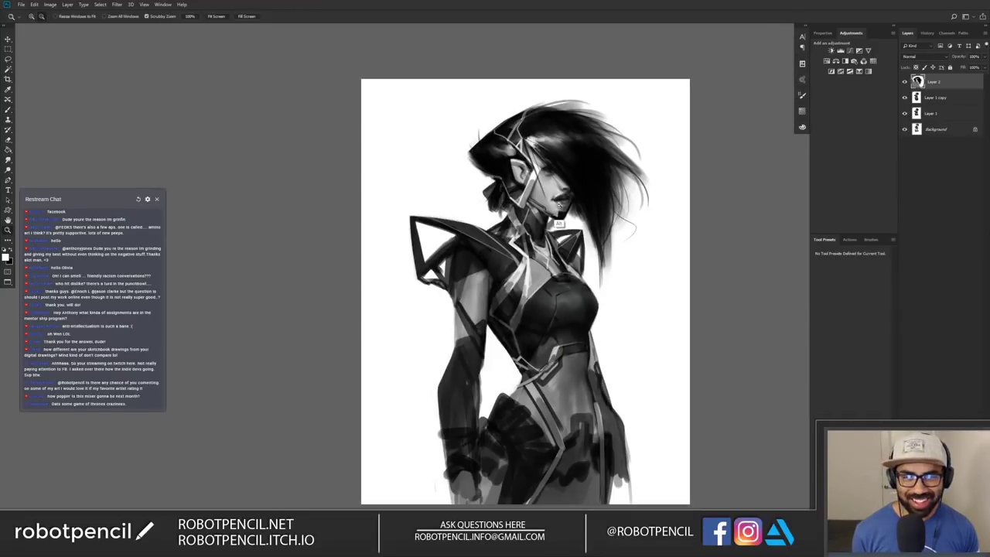
key("ctrl+shift+h")
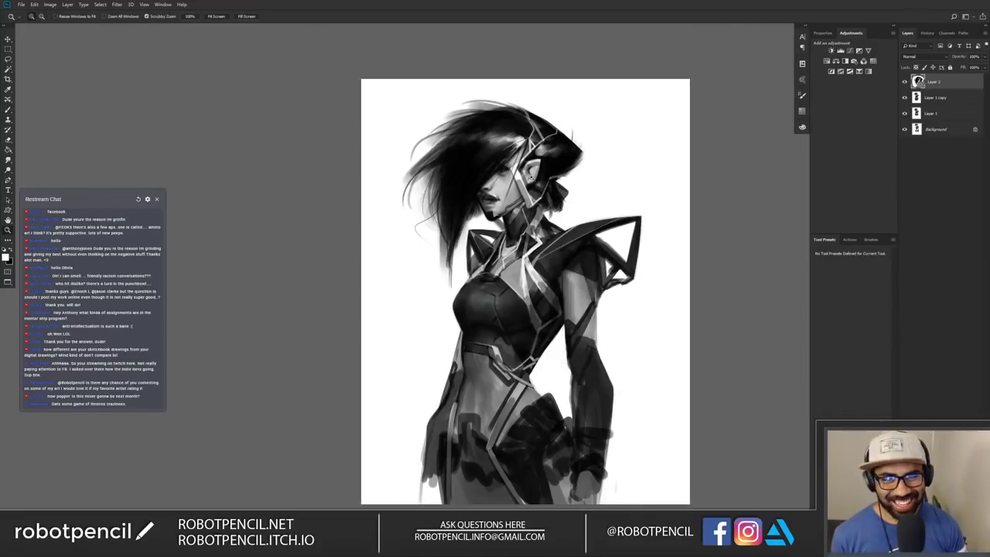
Step: Enlarge the brush and paint dark grey shading over the surface of the near shoulder pad
left_click(539, 172)
key("b")
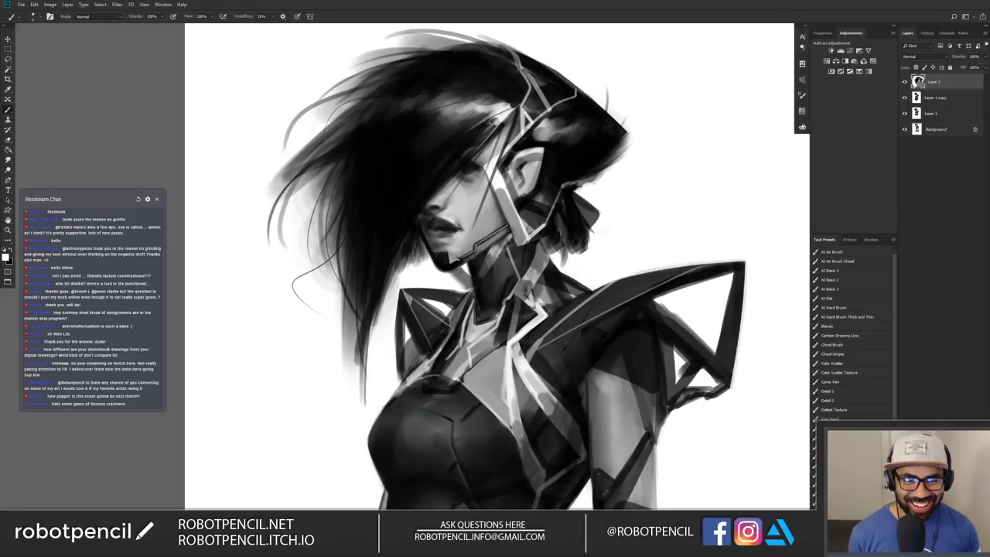
key("bracketright")
key("bracketright")
key("bracketright")
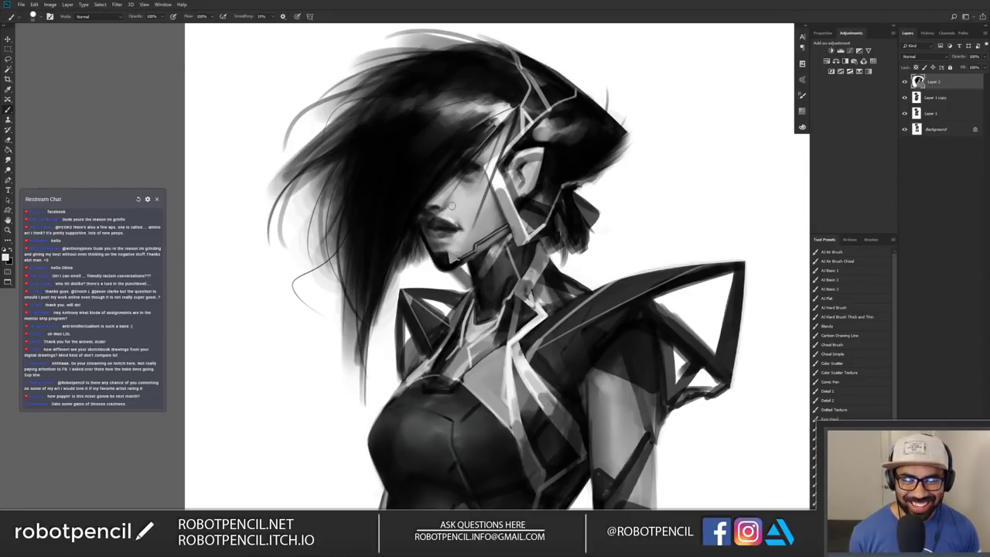
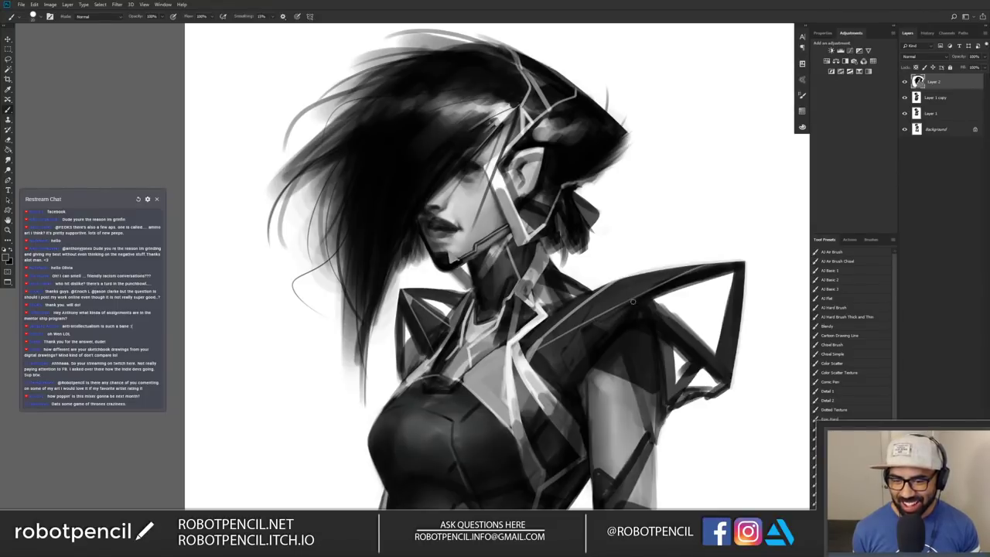
mouse_move(619, 313)
left_mouse_down()
mouse_move(733, 263)
mouse_move(685, 358)
mouse_move(602, 275)
left_mouse_up()
Step: Mirror the canvas and darken the area between the near shoulder pad and the base of the neck
key("ctrl+shift+h")
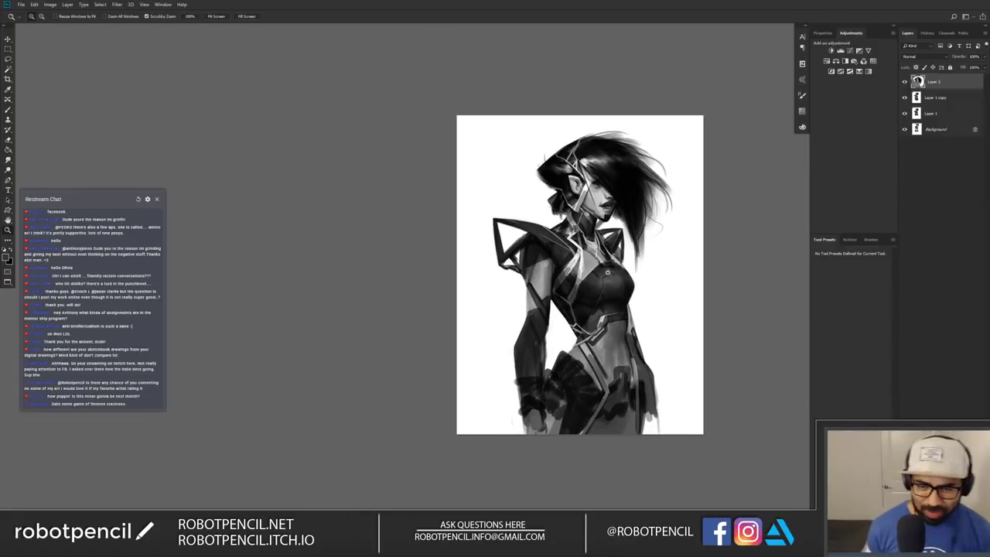
left_click(645, 264)
left_click(642, 283)
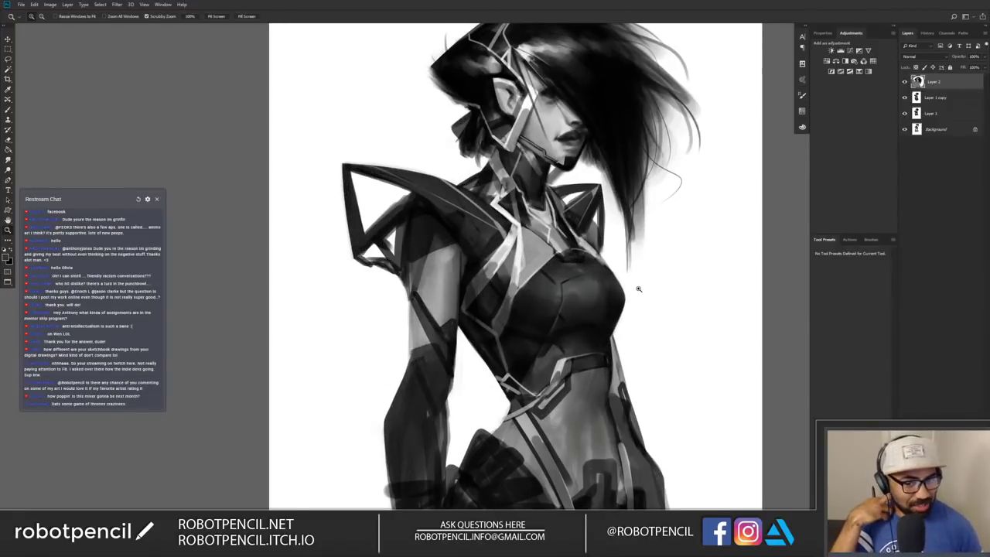
key("b")
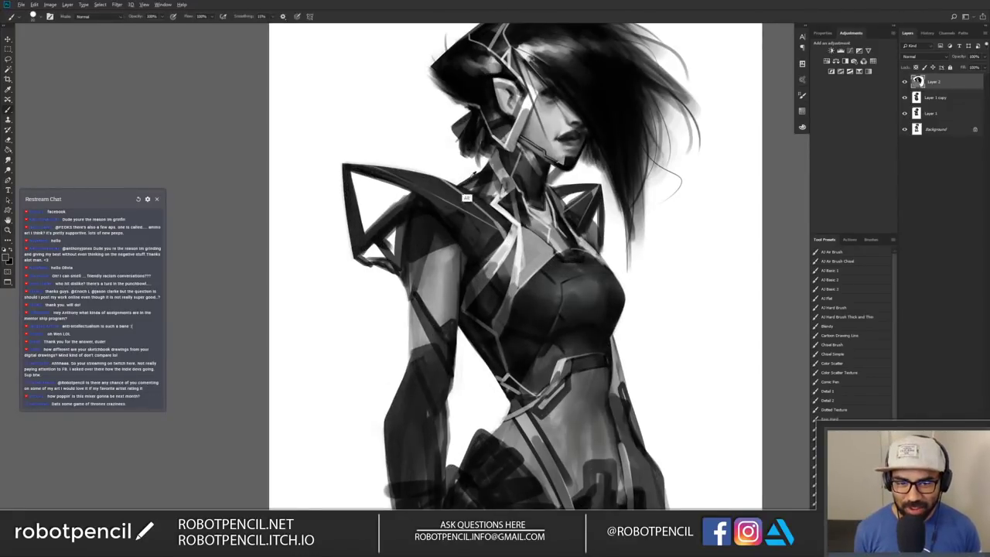
mouse_move(478, 197)
left_mouse_down()
mouse_move(467, 186)
mouse_move(490, 200)
left_mouse_up()
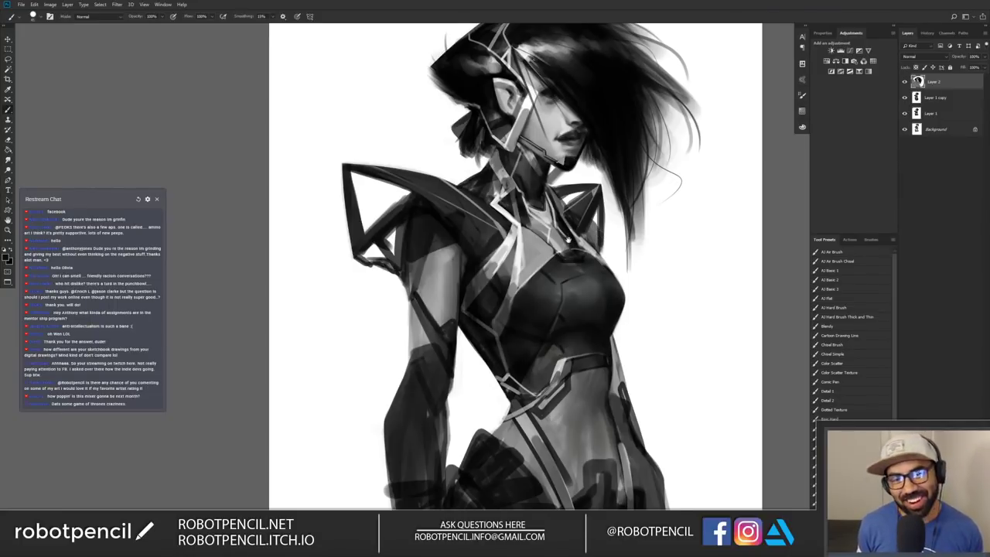
left_click_drag(569, 239, 546, 296)
left_click_drag(480, 217, 501, 211)
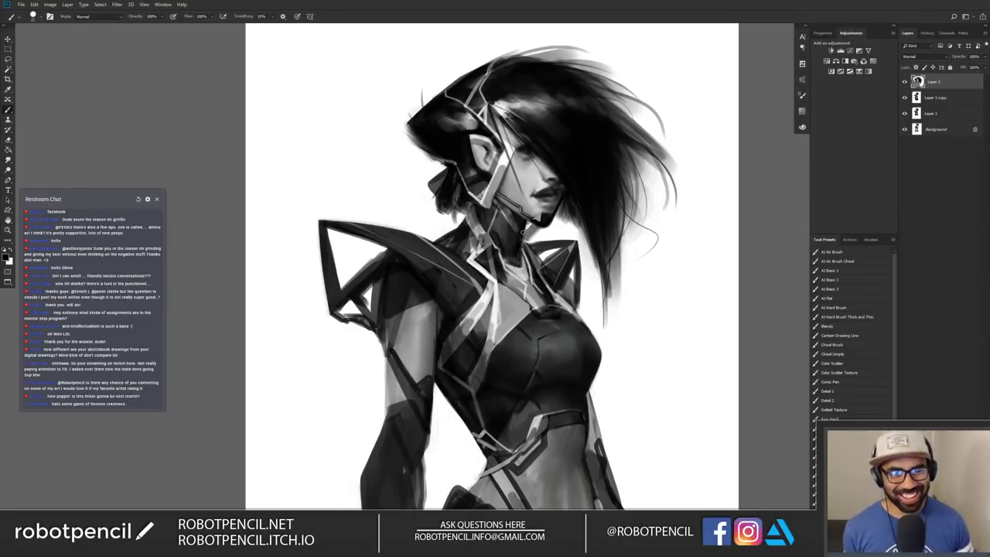
Step: Blend the shading on the front of the neck using dark tones sampled from the neck itself
left_click(516, 223, "alt")
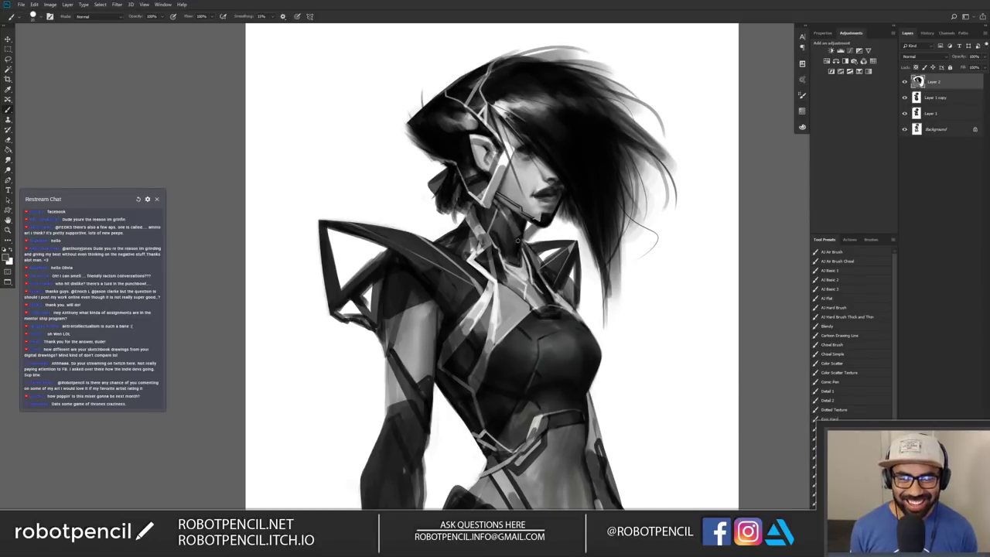
left_click(512, 269, "alt")
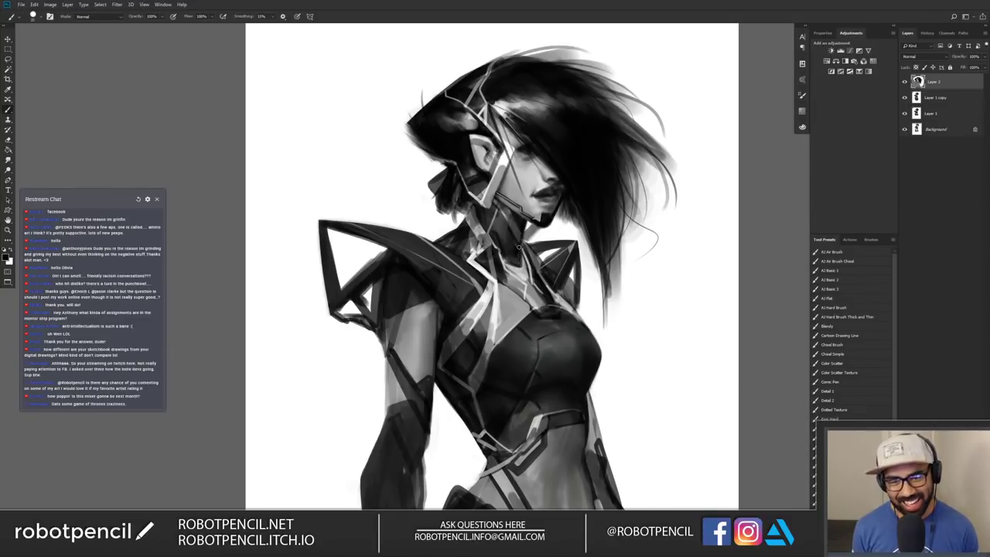
left_click(519, 230, "alt")
left_click(514, 238, "alt")
left_click(508, 249, "alt")
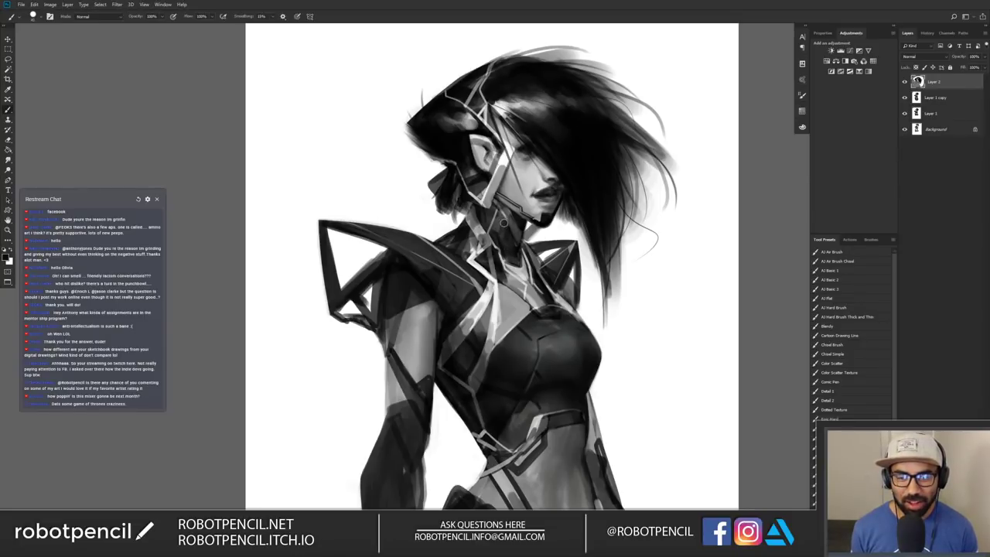
Step: Check the neck against the whole figure and refine the neck plane below the jaw with sampled grey strokes
key("z")
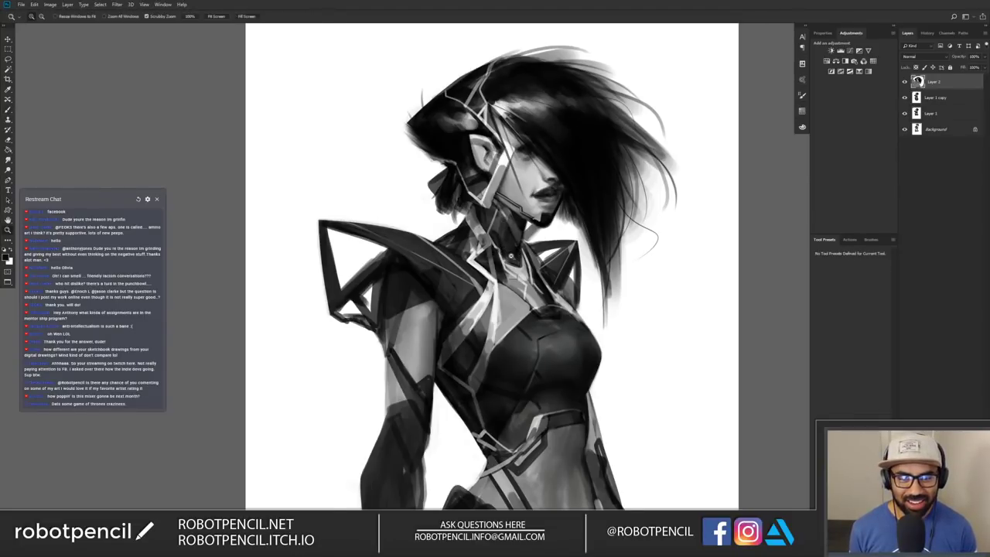
left_click(510, 253, "alt")
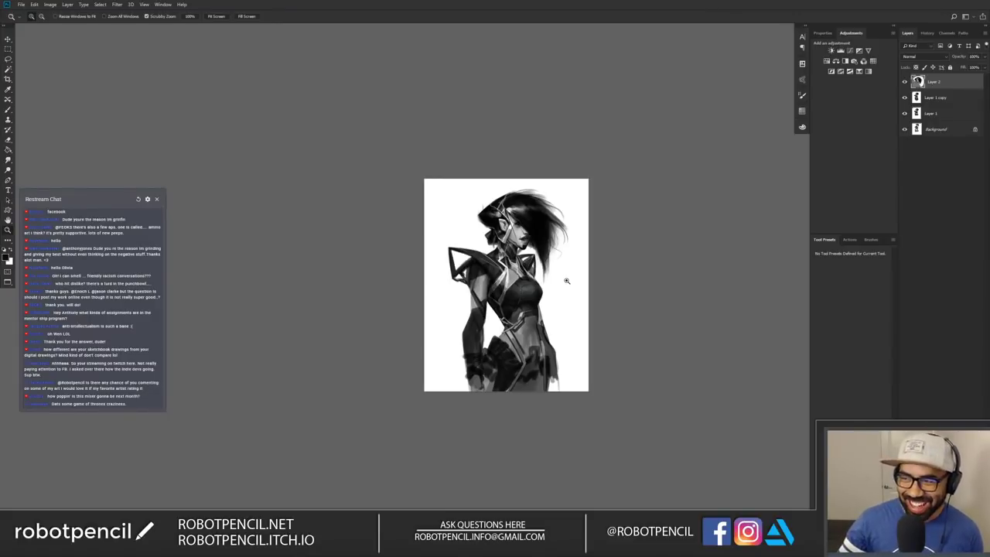
left_click(555, 229)
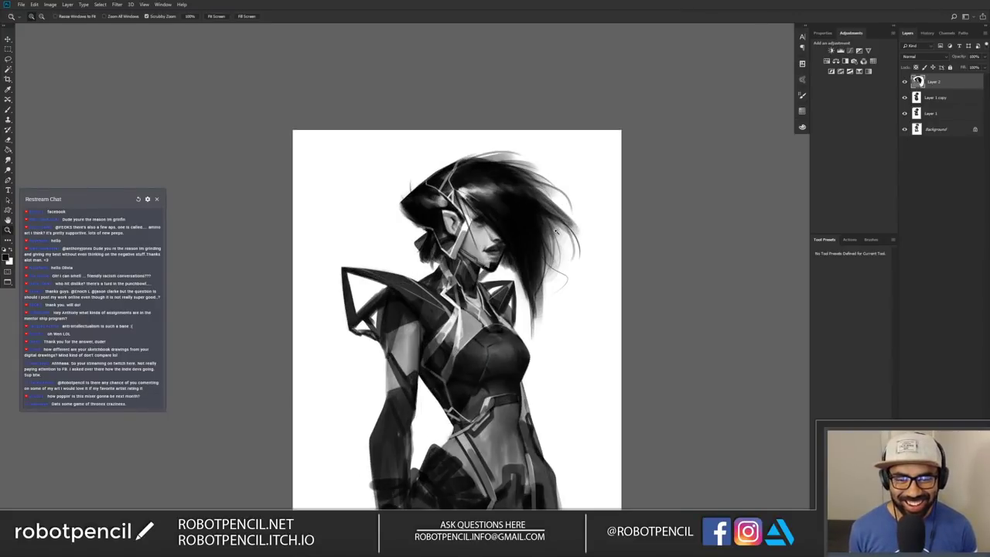
left_click(477, 285)
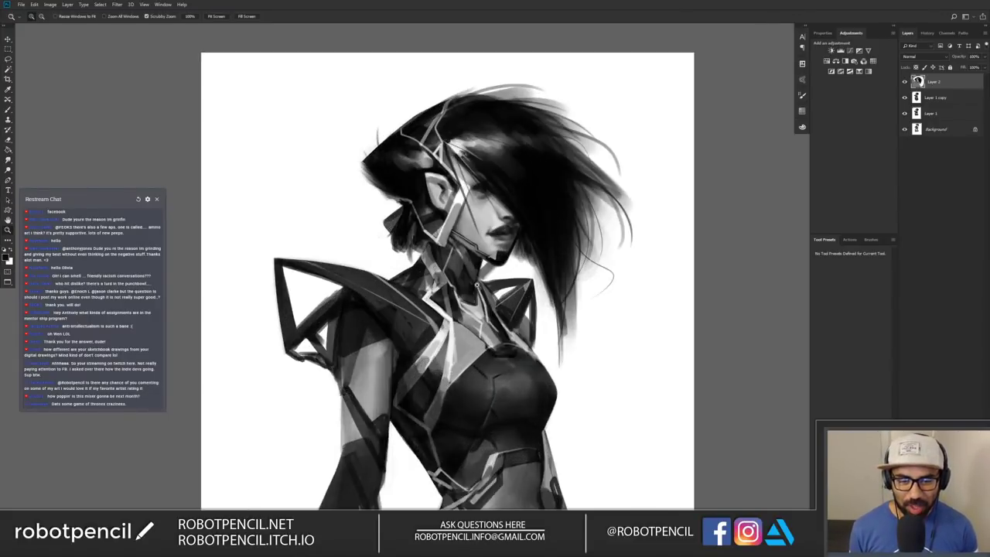
left_click(477, 285)
key("b")
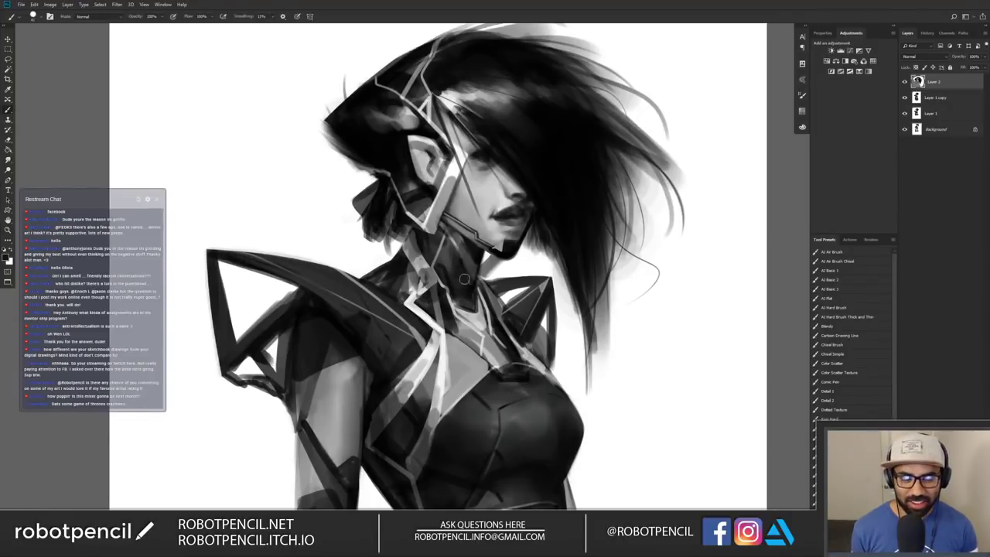
left_click(454, 234, "alt")
left_click_drag(451, 234, 461, 251)
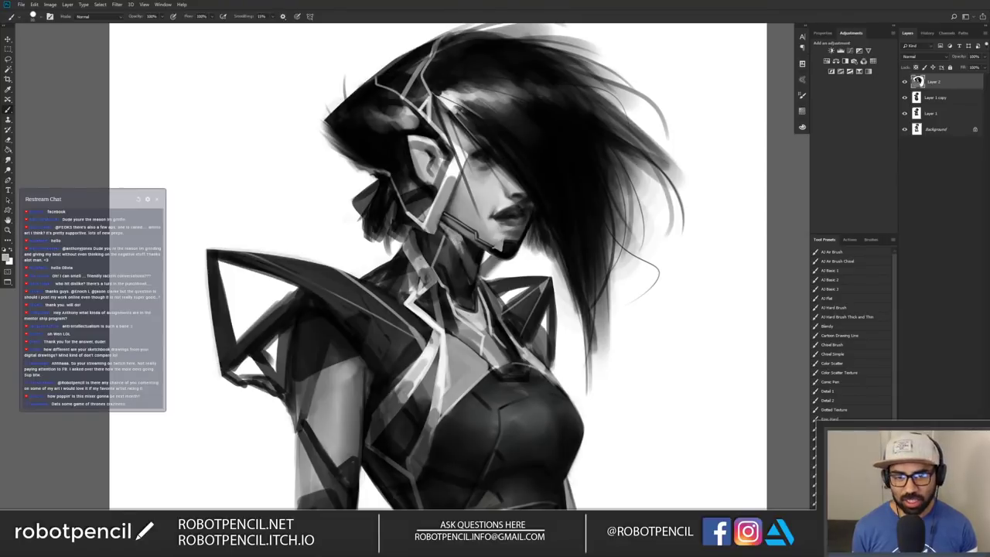
left_click(458, 235, "alt")
Step: Mirror the canvas and examine the neck, jaw and chest against the whole figure at several zoom levels
key("z")
left_click(472, 275, "alt")
left_click(472, 275, "alt")
left_click(472, 276, "alt")
key("F2")
left_click_drag(448, 275, 544, 203)
left_click(556, 193)
left_click(549, 194)
left_click(530, 229)
key("b")
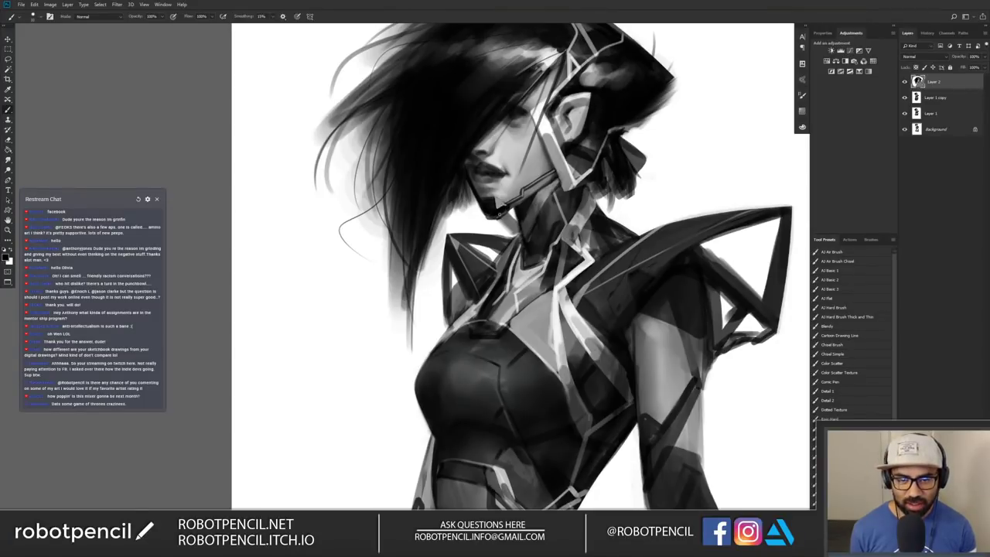
Step: Mirror the canvas and darken the jaw guard below the ear with black strokes
key("z")
left_click(526, 236, "alt")
left_click(527, 236, "alt")
left_click(529, 236, "alt")
key("F2")
left_click(547, 220)
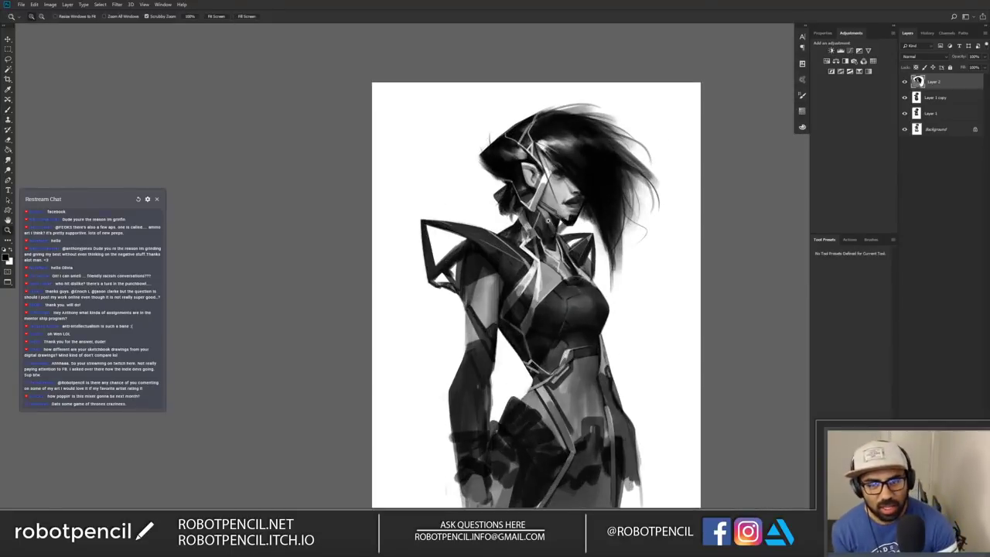
left_click(547, 221)
key("b")
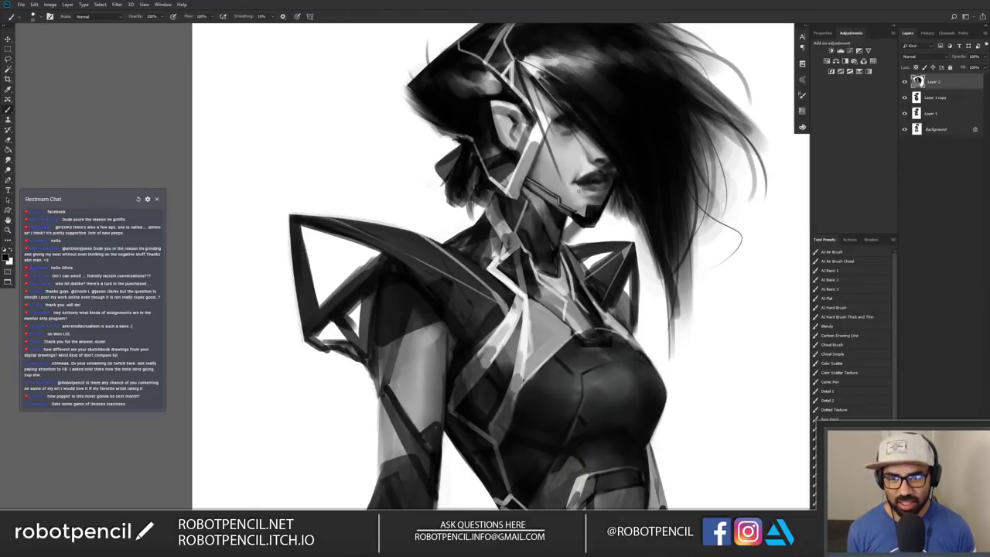
mouse_move(535, 166)
left_mouse_down()
mouse_move(529, 178)
mouse_move(555, 191)
mouse_move(548, 188)
left_mouse_up()
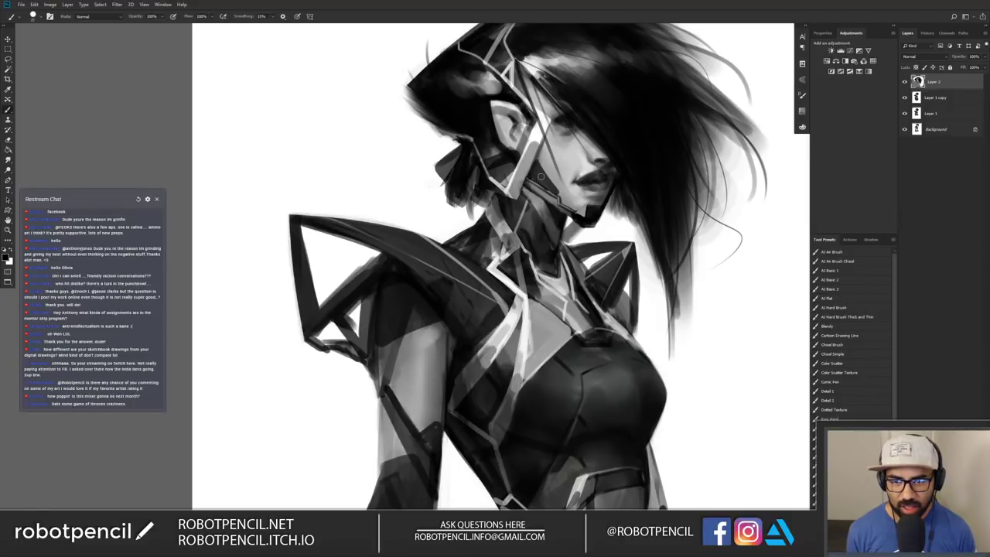
Step: Refine the jaw guard's lower edge with a dark stroke and compare the whole figure in both mirrored orientations
left_click_drag(556, 190, 577, 211)
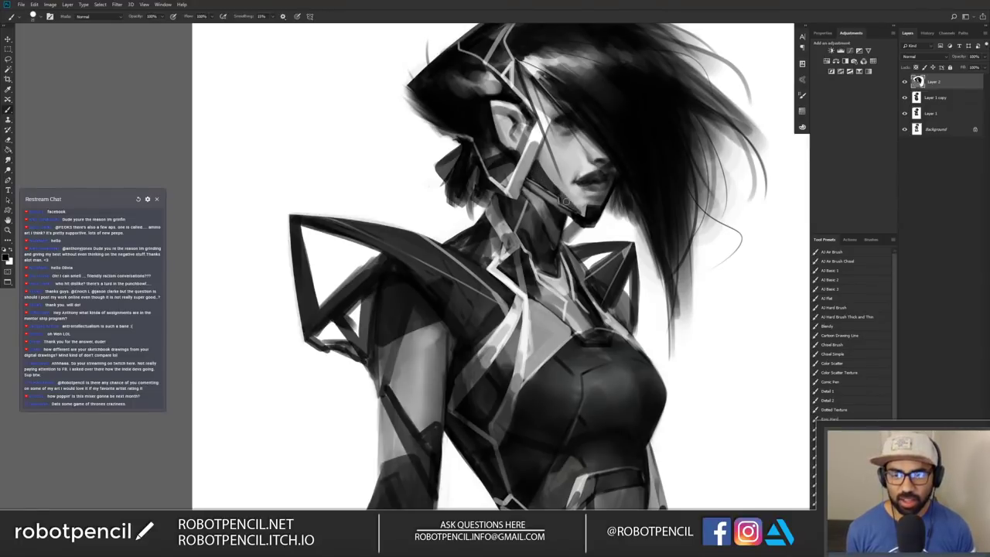
left_click(603, 240, "alt")
left_click(603, 240, "alt")
left_click(603, 239, "alt")
key("ctrl+alt+f")
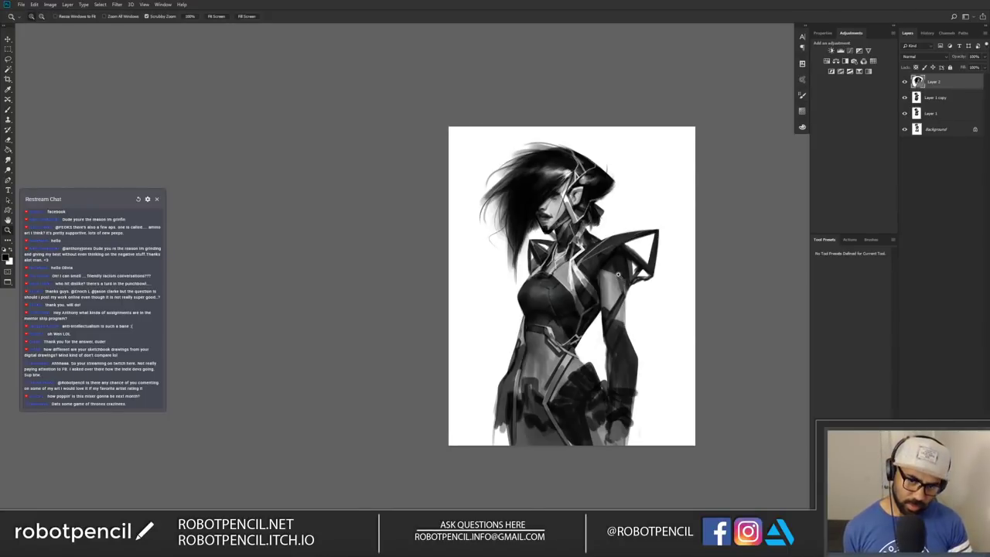
key("ctrl+alt+f")
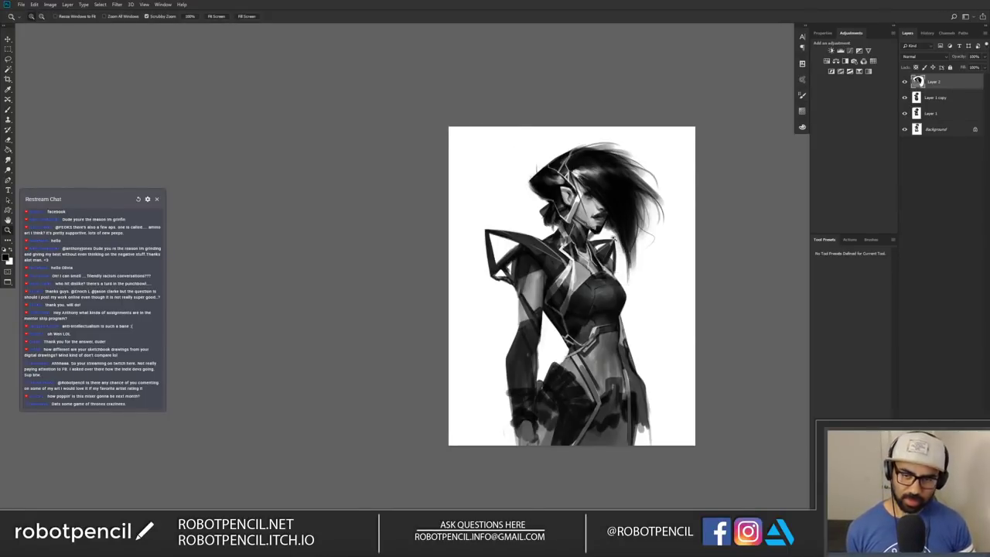
left_click(605, 280, "alt")
key("ctrl+alt+f")
left_click(602, 282)
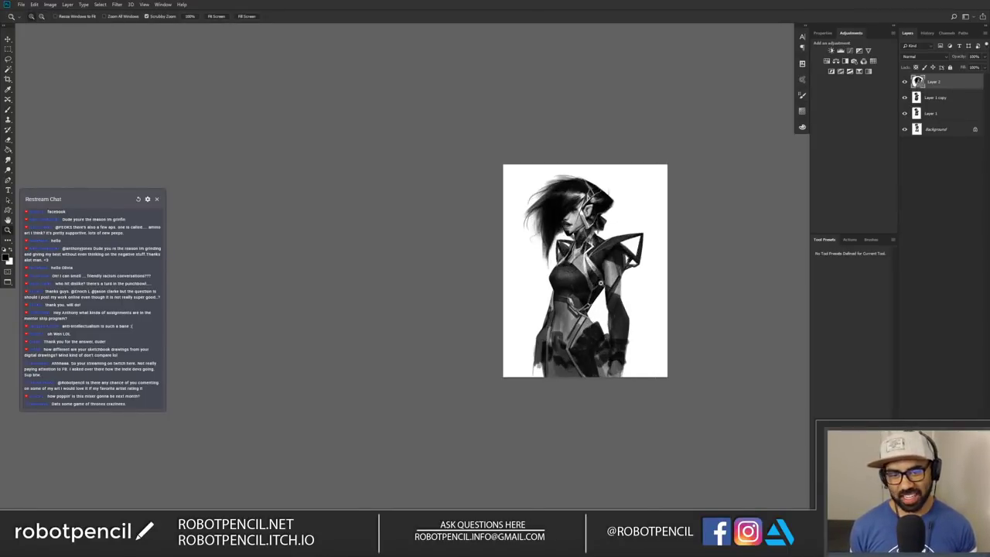
left_click(603, 283)
left_click(602, 281)
left_click(601, 282)
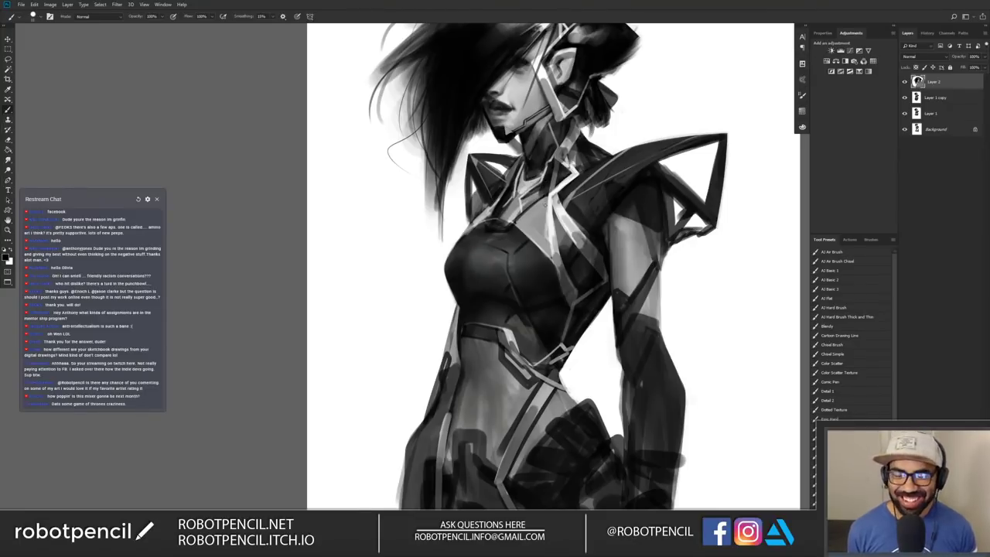
Step: Examine the whole figure at reduced size and mirror the canvas to check the shoulder and chest shapes
key("x")
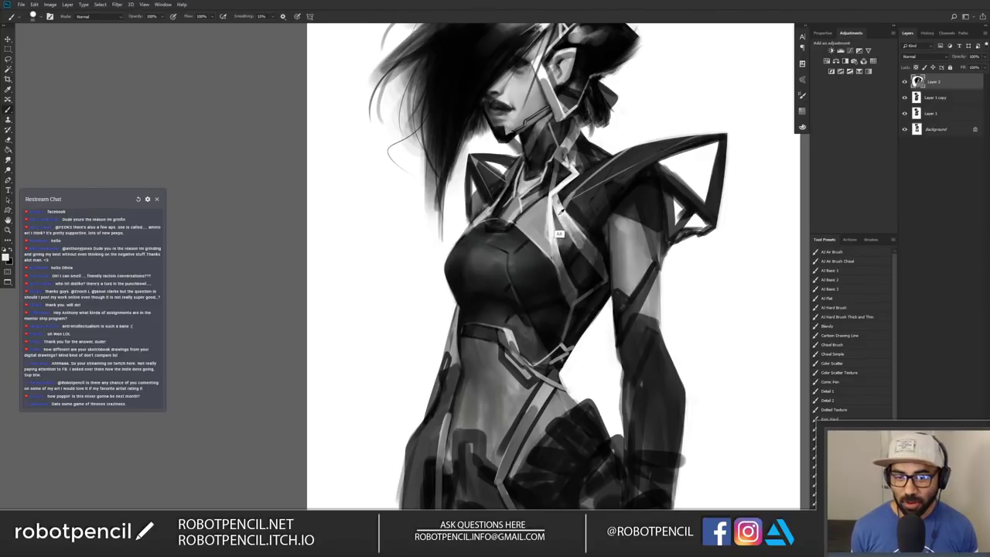
key("z")
left_click(603, 285, "alt")
left_click(603, 285, "alt")
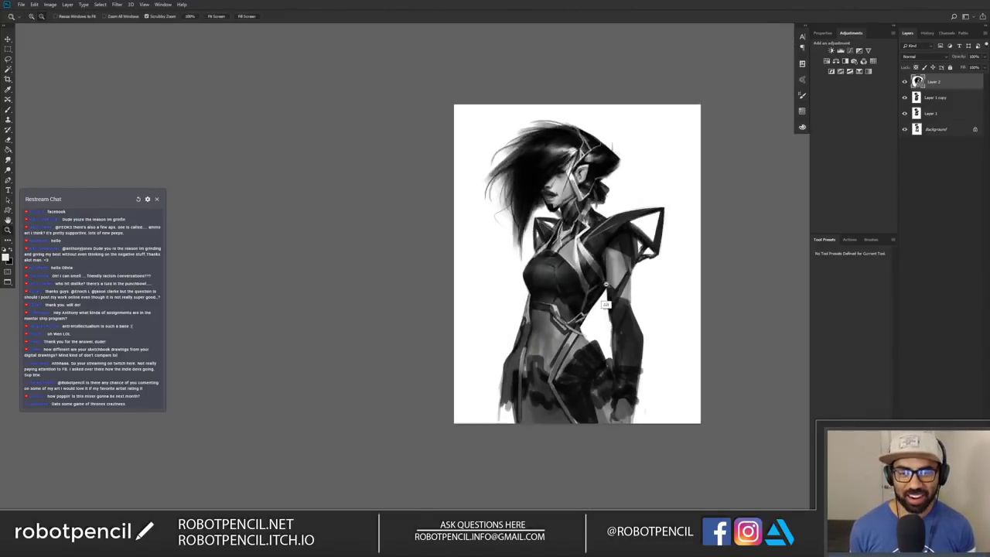
left_click(603, 286, "alt")
key("F2")
left_click(607, 296)
left_click(607, 295)
Step: Shade the pointed collar strap beside the chest with dark tones sampled from the suit, varying the brush size
key("b")
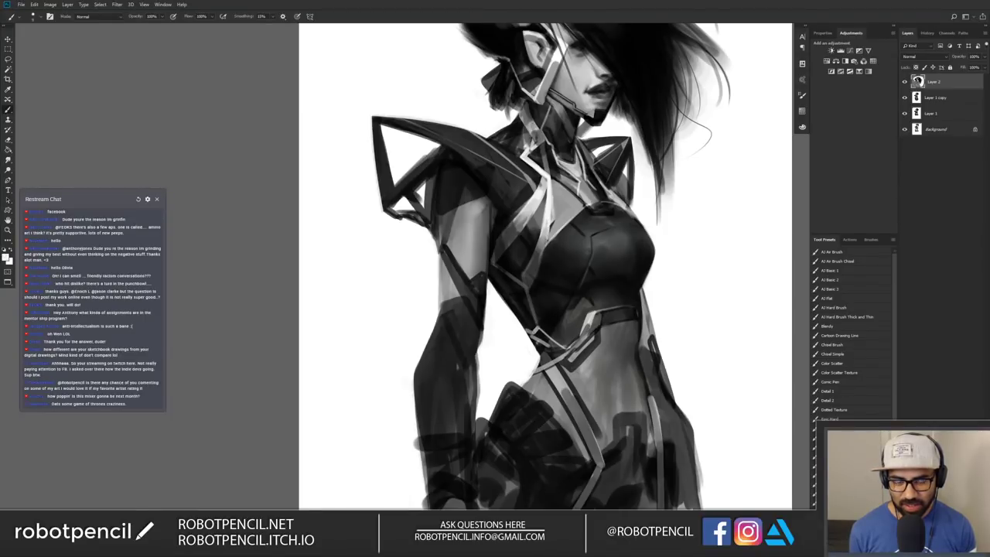
left_click(534, 270, "alt")
key("]")
left_click(538, 250, "alt")
left_click_drag(543, 235, 534, 281)
left_click_drag(545, 237, 532, 290)
left_click(544, 256, "alt")
key("[")
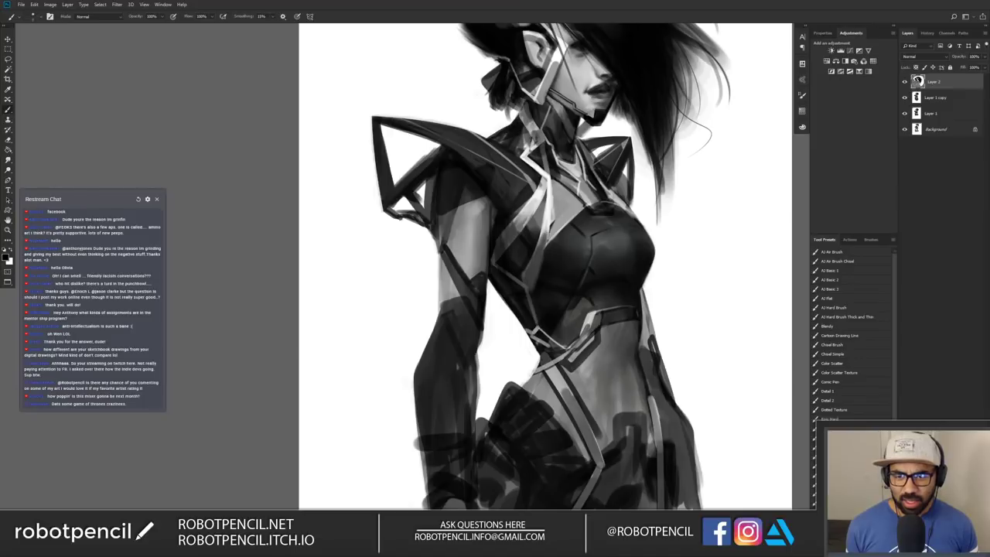
key("]")
key("]")
left_click_drag(550, 229, 535, 283)
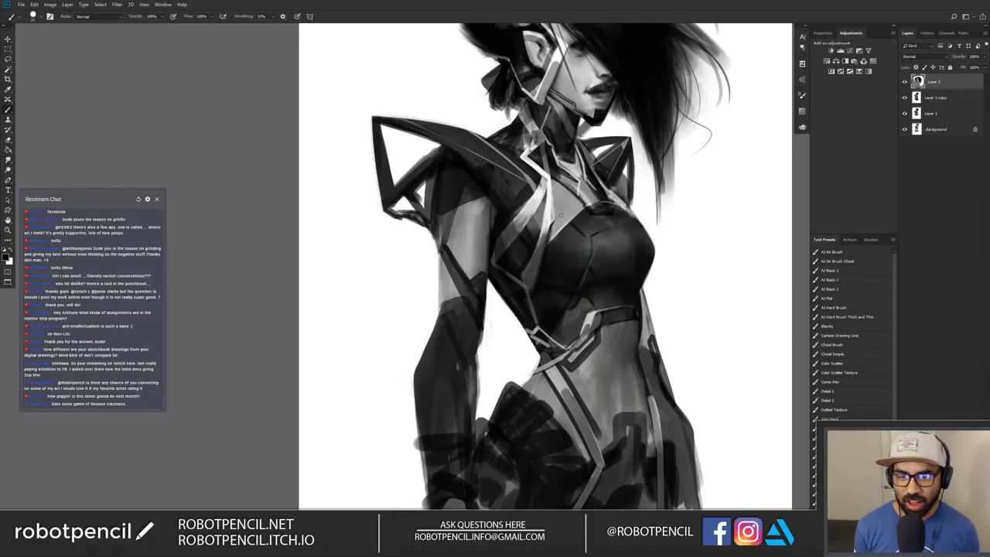
Step: Mirror the canvas, stamp the painting onto a new top layer and soften the chest armour shading with the Smudge tool
scroll(585, 267, "down", 4)
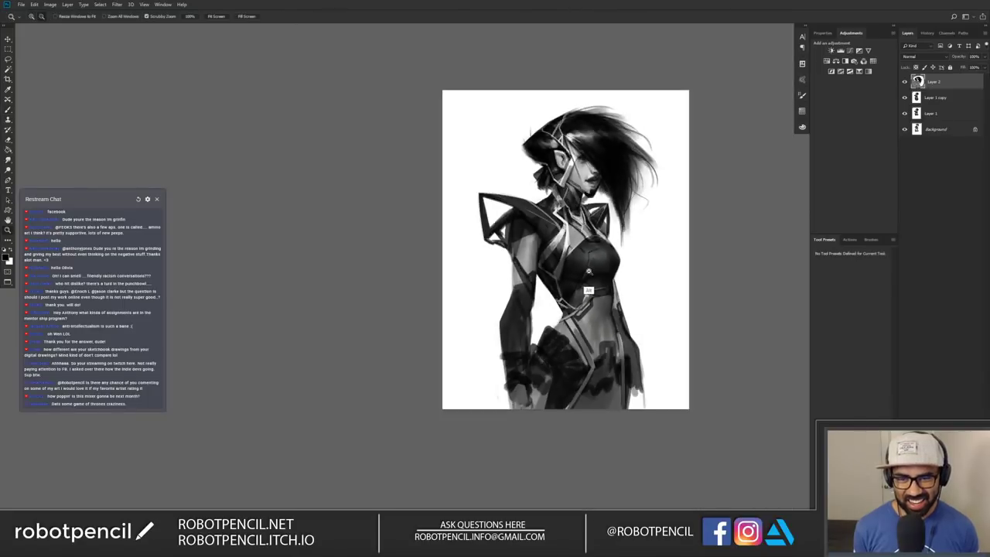
left_click(596, 285, "ctrl")
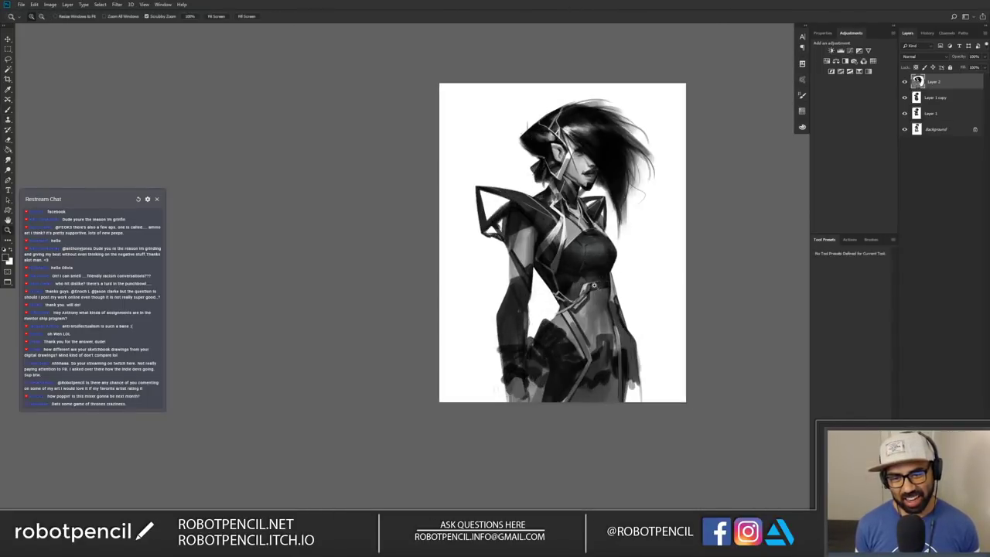
left_click(596, 289, "ctrl")
key("F1")
key("r")
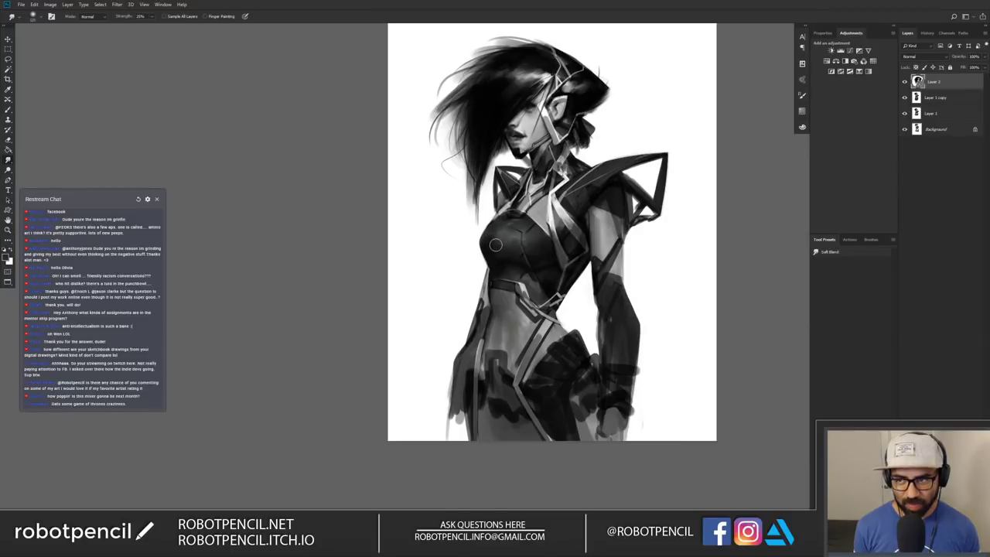
key("ctrl+j")
left_click_drag(500, 243, 503, 248)
Step: Paint a light edge line where the dark shoulder sleeve meets the upper arm, and mirror the canvas
key("h")
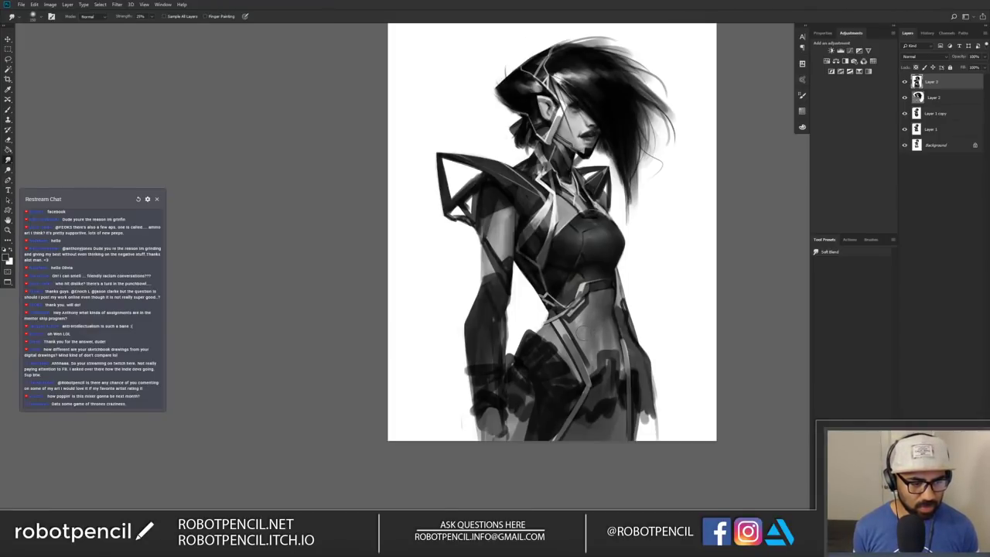
key("b")
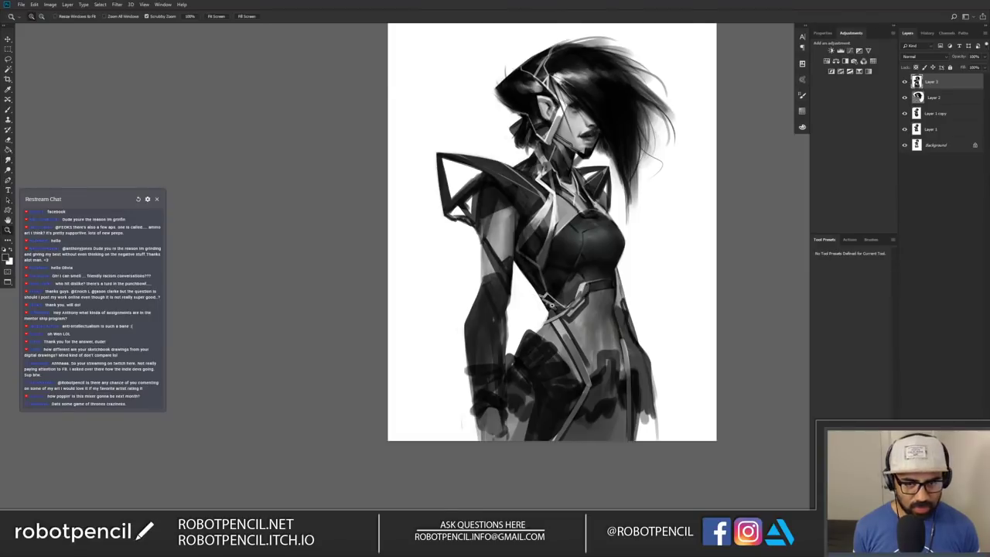
scroll(545, 303, "up", 1)
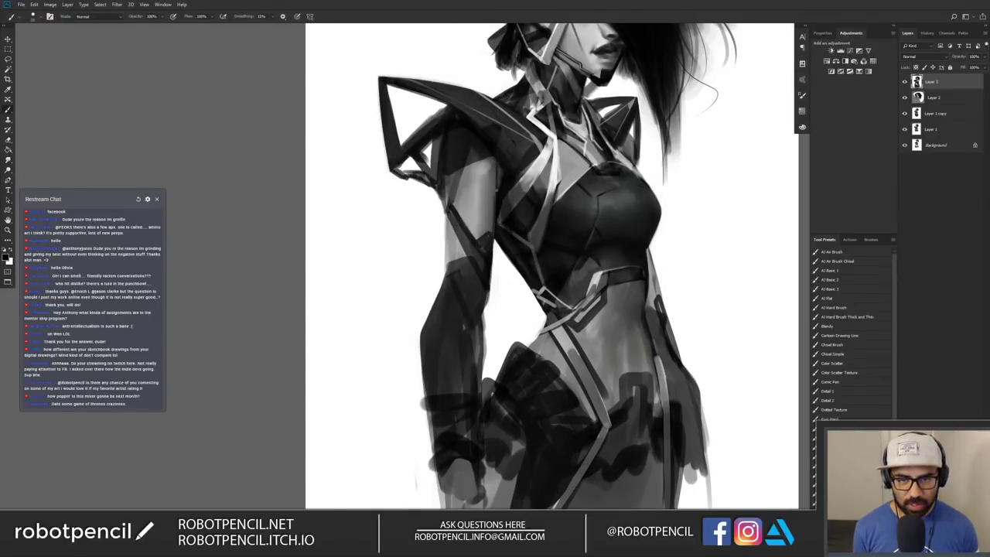
key("x")
mouse_move(449, 171)
left_mouse_down()
mouse_move(494, 156)
mouse_move(456, 185)
left_mouse_up()
key("ctrl+z")
key("ctrl+z")
key("ctrl+f")
Step: Compare the whole figure's silhouette and torso in both mirrored orientations at several zoom levels
left_click_drag(538, 219, 537, 251)
left_click(517, 288)
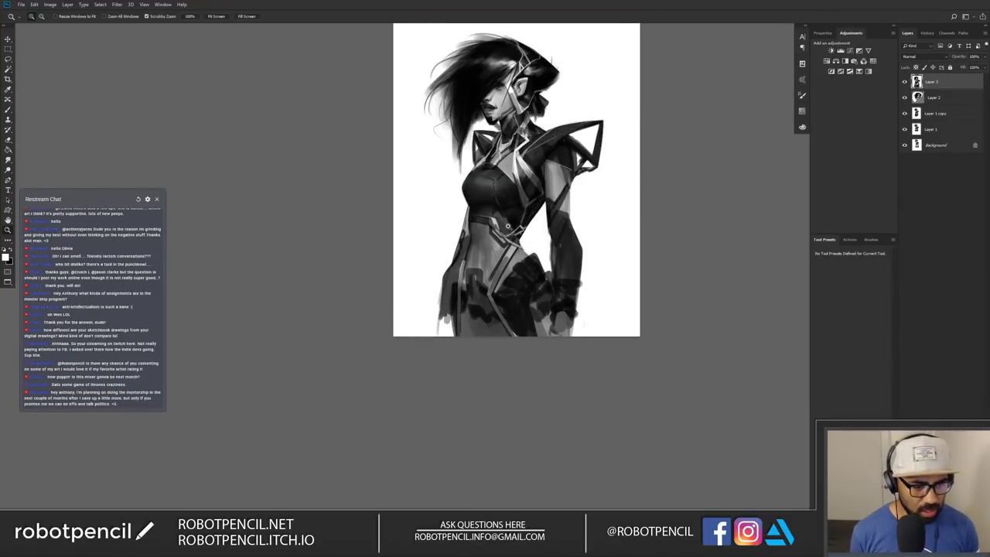
left_click(508, 226)
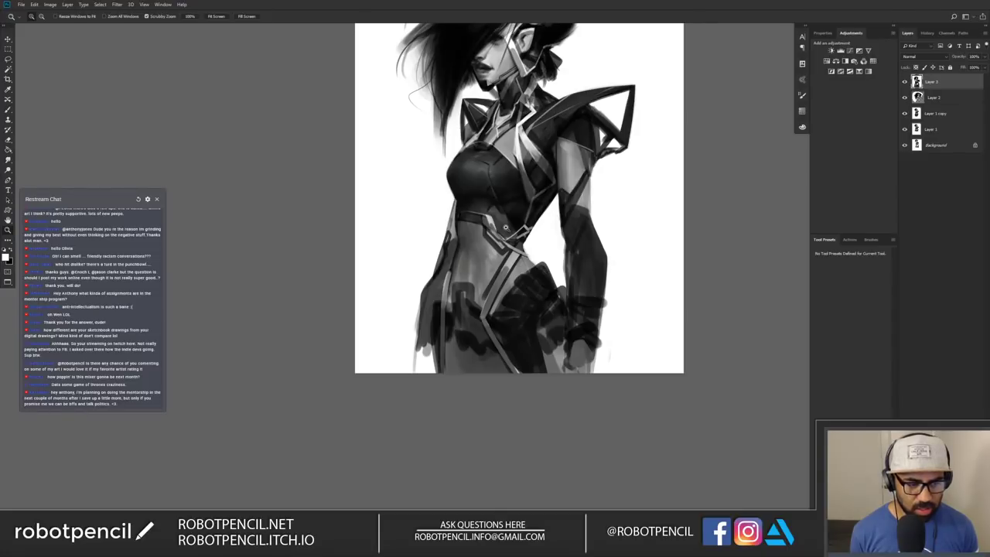
key("b")
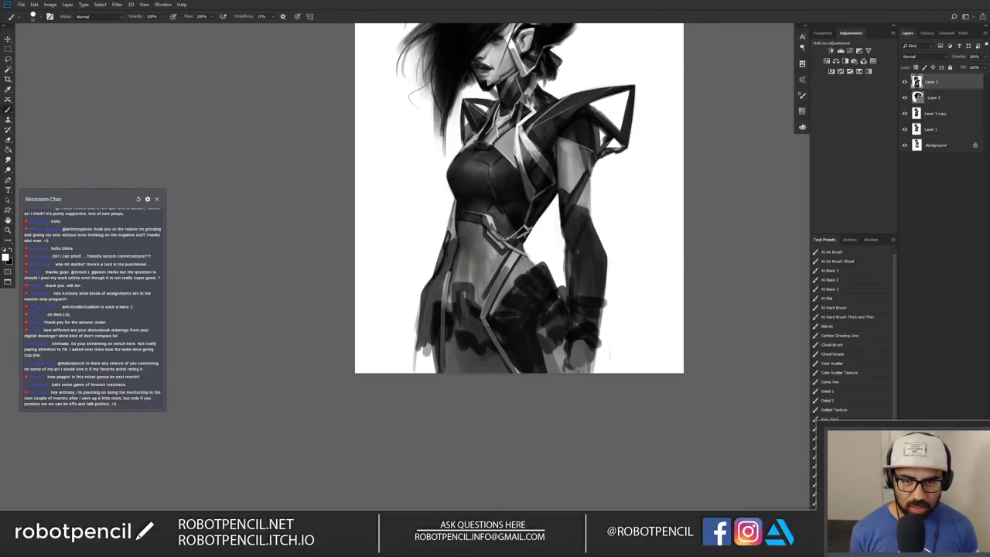
key("x")
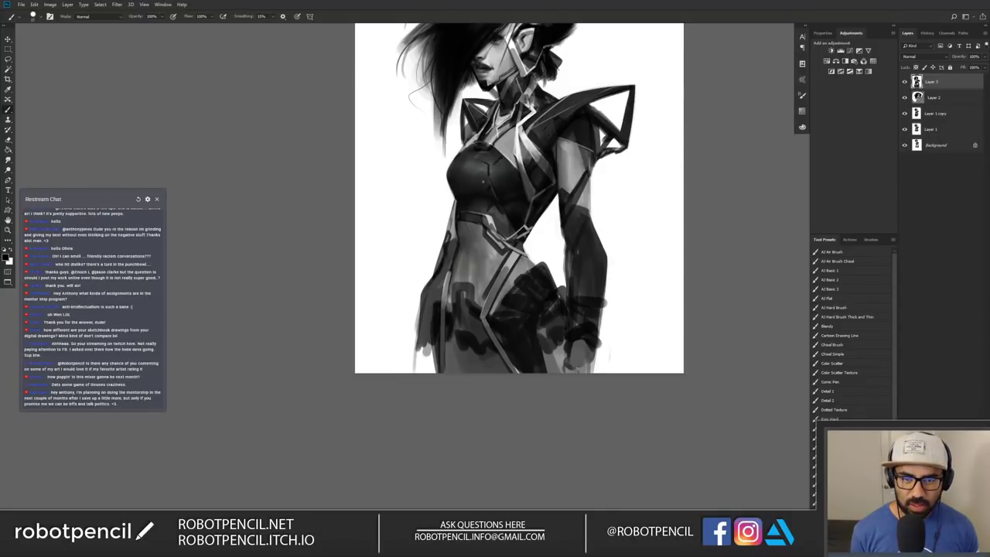
key("z")
left_click(527, 229, "alt")
key("ctrl+shift+h")
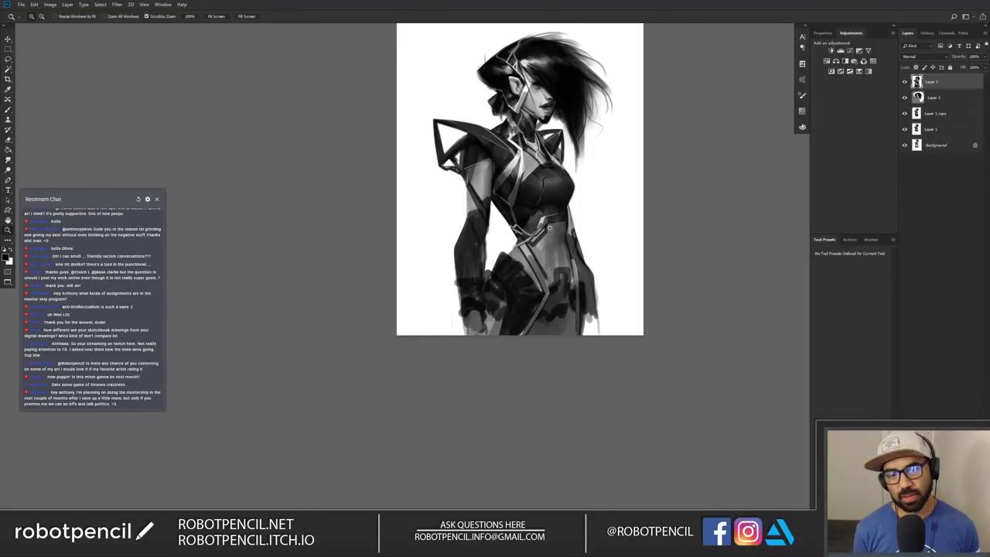
left_click(550, 204)
left_click_drag(535, 144, 543, 199)
key("ctrl+plus")
Step: Refine the side of the neck, the collar and the chest armour with small strokes in sampled tones
key("b")
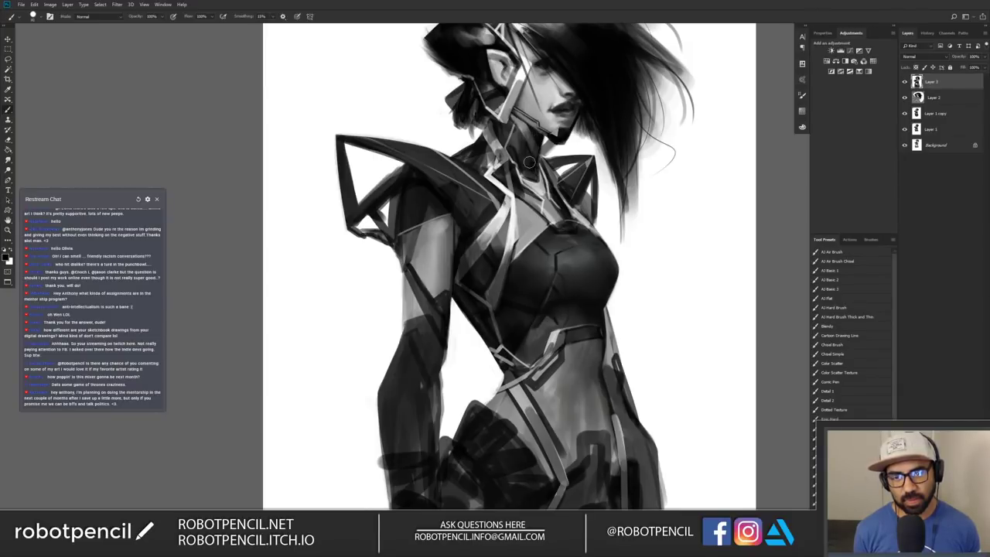
mouse_move(493, 128)
left_mouse_down()
mouse_move(476, 150)
mouse_move(500, 165)
left_mouse_up()
left_click(515, 191, "alt")
left_click(517, 192, "alt")
left_click(543, 224)
left_click(543, 234)
left_click(538, 234)
left_click_drag(538, 256, 537, 297)
Step: Paint curved grey bands across the hip armour in full-screen view and block in the dark thighs with sampled tones
key("f")
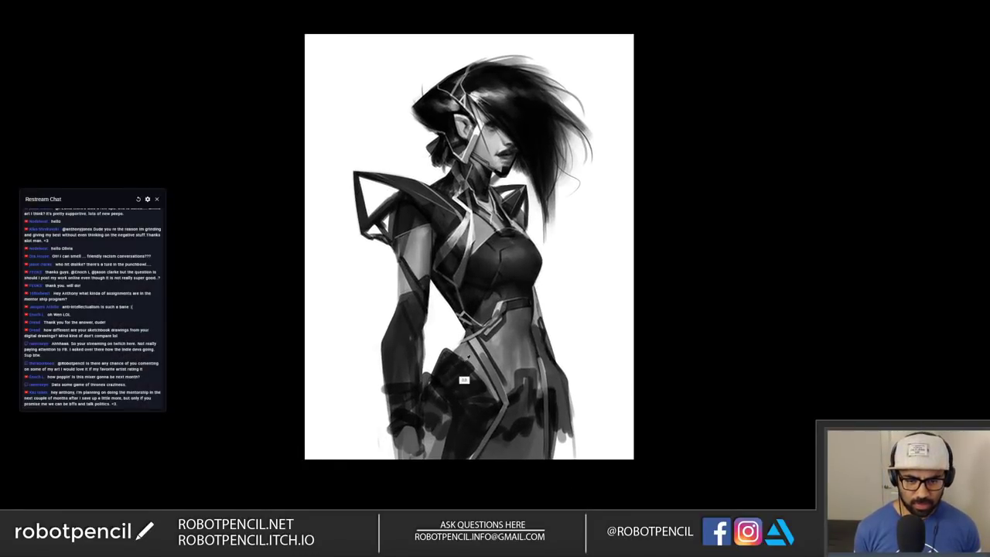
left_click_drag(445, 353, 495, 417)
left_click_drag(446, 362, 478, 419)
key("ctrl+z")
left_click_drag(441, 362, 483, 425)
mouse_move(438, 376)
left_mouse_down()
mouse_move(476, 426)
mouse_move(502, 407)
mouse_move(469, 452)
mouse_move(479, 409)
mouse_move(477, 427)
mouse_move(485, 403)
mouse_move(469, 456)
mouse_move(491, 416)
mouse_move(519, 448)
mouse_move(522, 434)
mouse_move(515, 421)
mouse_move(501, 450)
mouse_move(584, 410)
mouse_move(491, 478)
left_mouse_up()
left_click(597, 404, "alt")
left_click(495, 443, "alt")
mouse_move(501, 444)
left_mouse_down()
mouse_move(506, 471)
mouse_move(504, 452)
mouse_move(513, 470)
mouse_move(537, 444)
mouse_move(503, 432)
mouse_move(480, 452)
mouse_move(437, 410)
mouse_move(434, 463)
mouse_move(494, 479)
mouse_move(492, 454)
left_mouse_up()
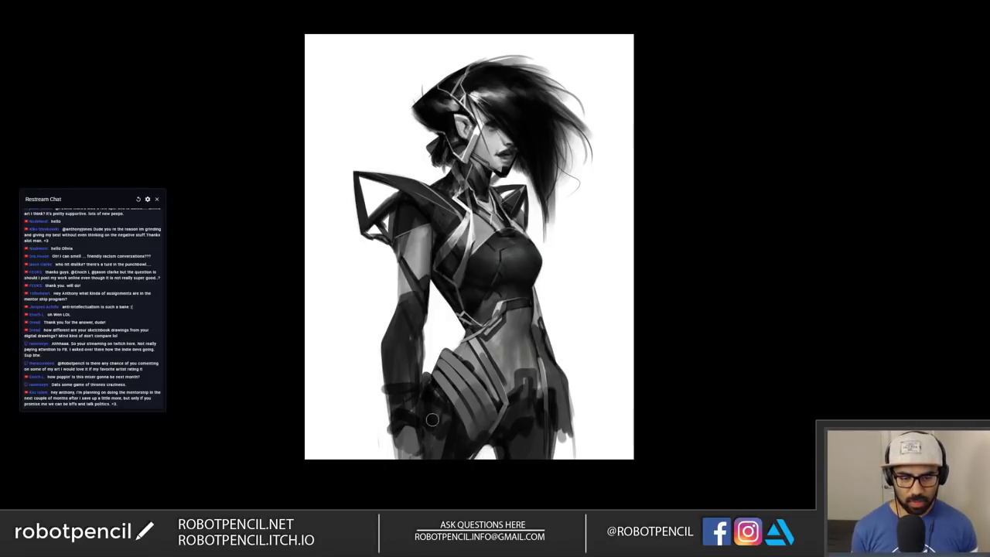
Step: Check the hips in mirrored view and refine the white gap between the thighs and the hip edge beside the hand
key("ctrl+f")
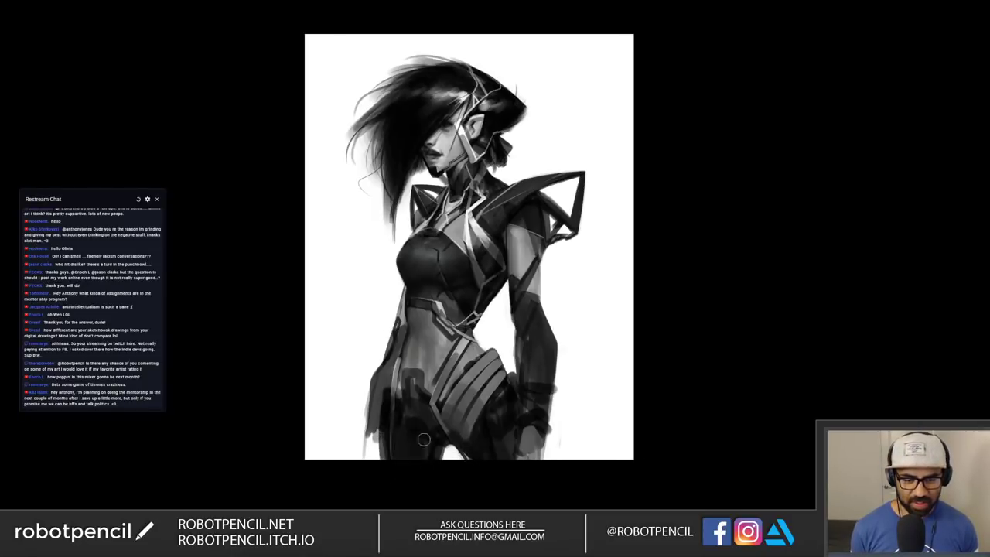
key("h")
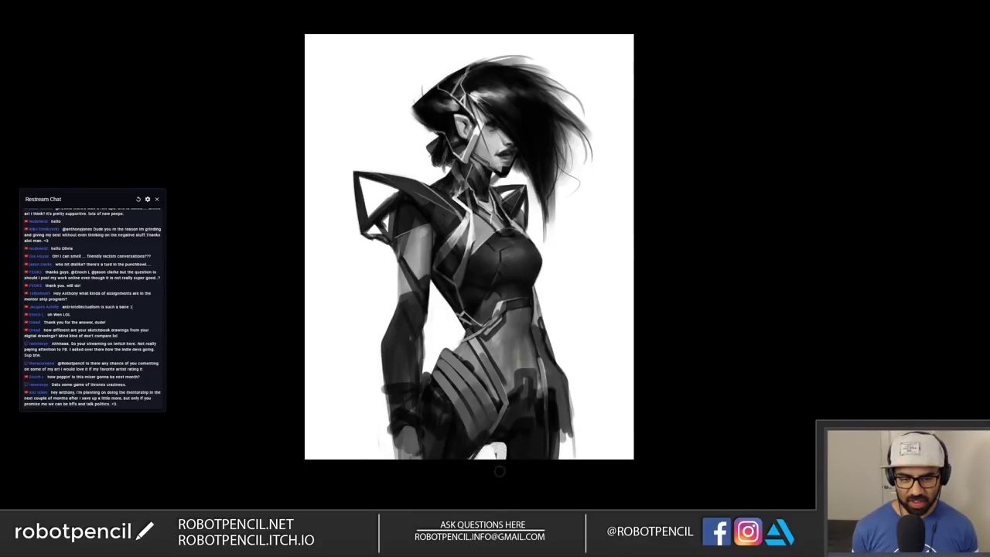
mouse_move(489, 446)
left_mouse_down()
mouse_move(498, 442)
mouse_move(487, 458)
left_mouse_up()
left_click_drag(435, 353, 421, 471)
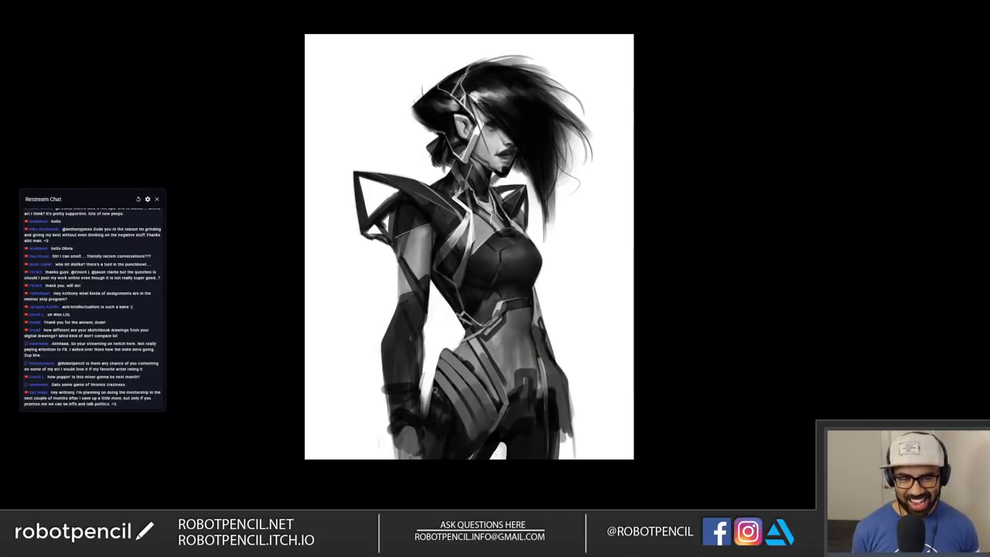
left_click_drag(429, 375, 425, 413)
key("ctrl+z")
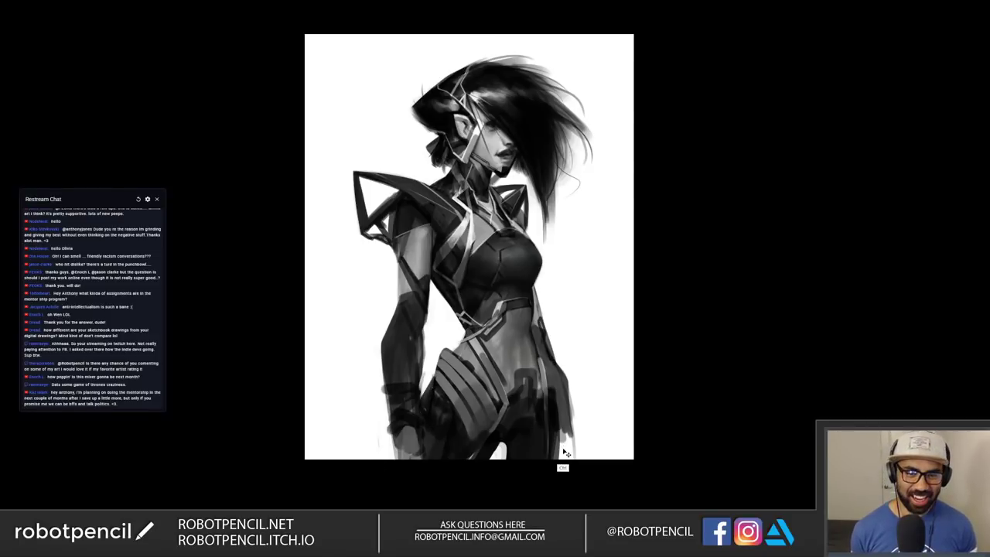
Step: Mirror the canvas and refine the inner contour of the arm just above the elbow
key("ctrl+shift+h")
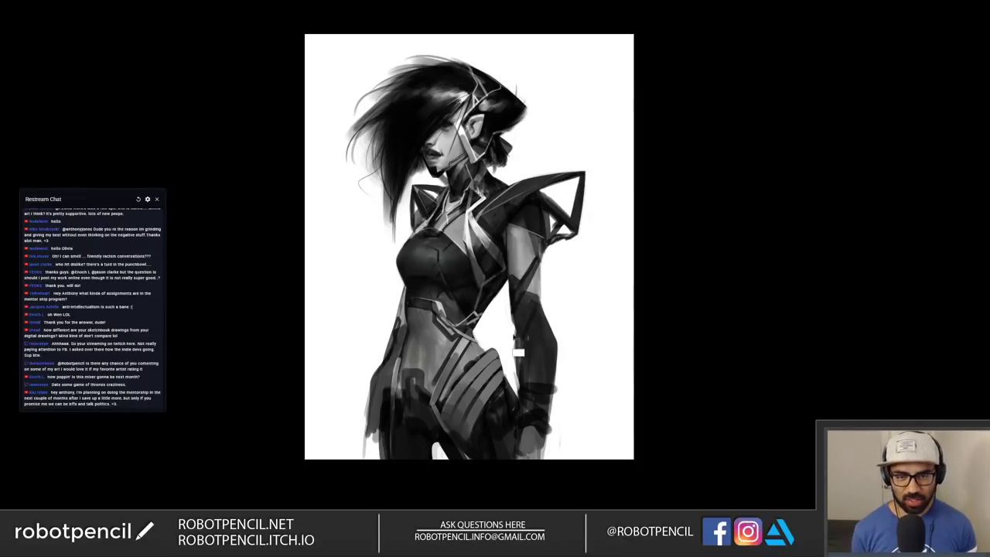
key("h")
key("h")
left_click_drag(523, 295, 515, 306)
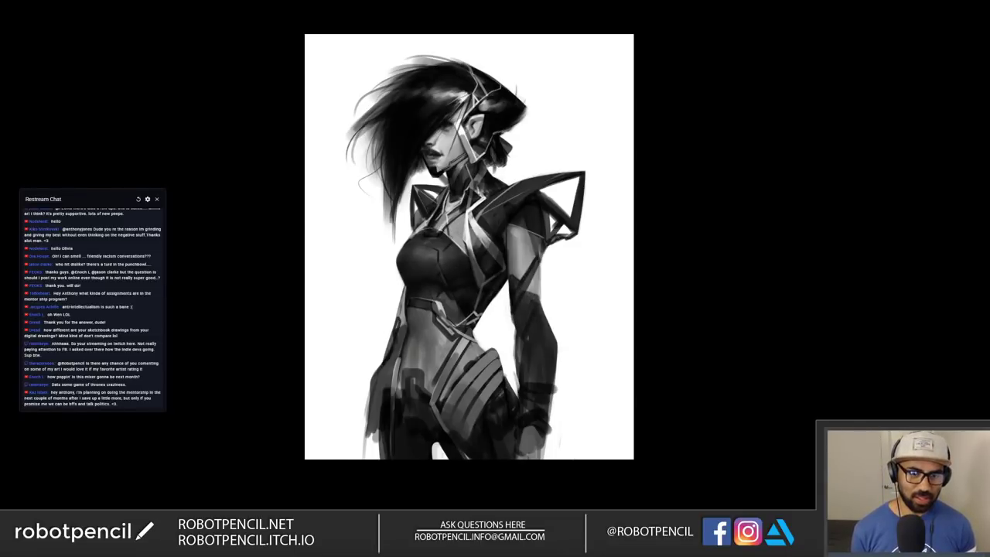
Step: Mirror the canvas back and cut white strokes into the hair bun behind the neck
key("h")
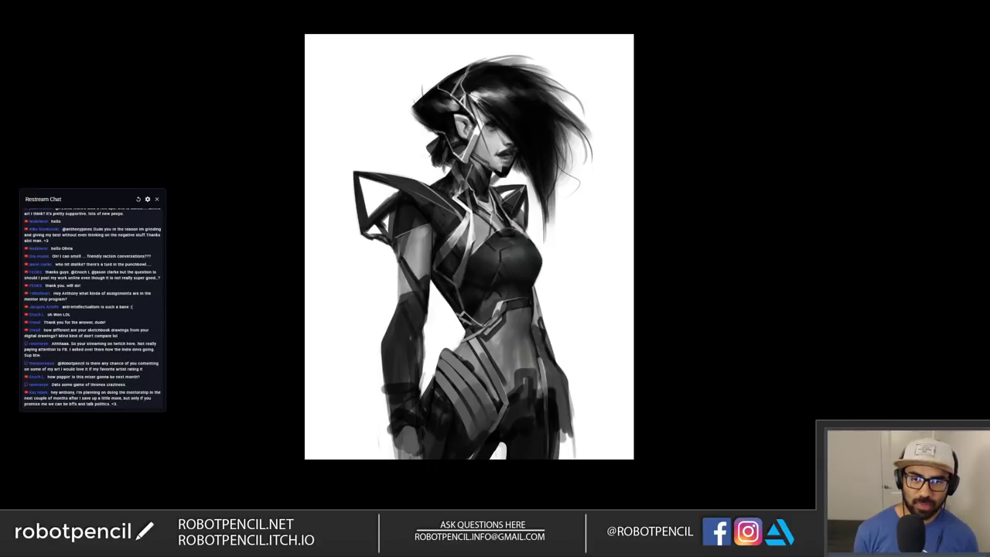
left_click_drag(435, 139, 447, 159)
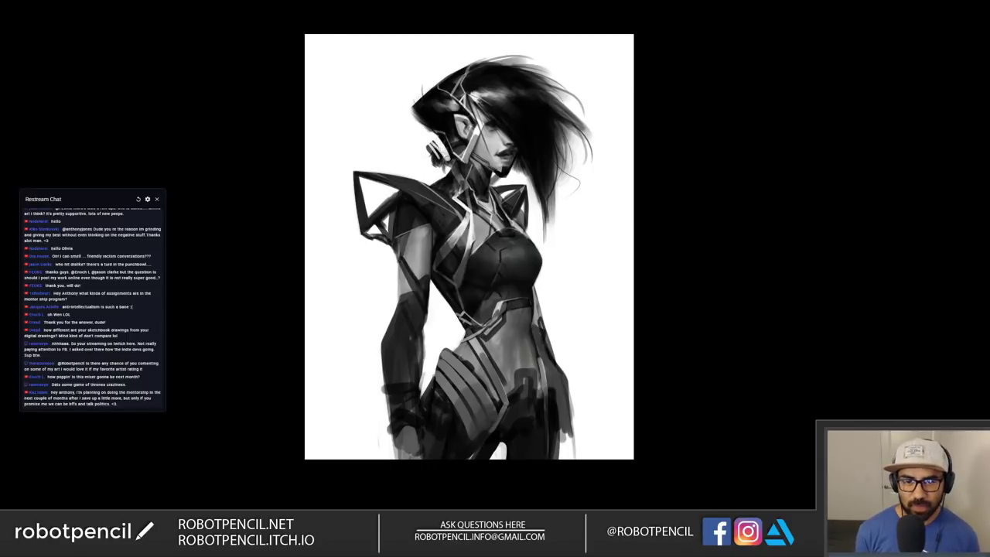